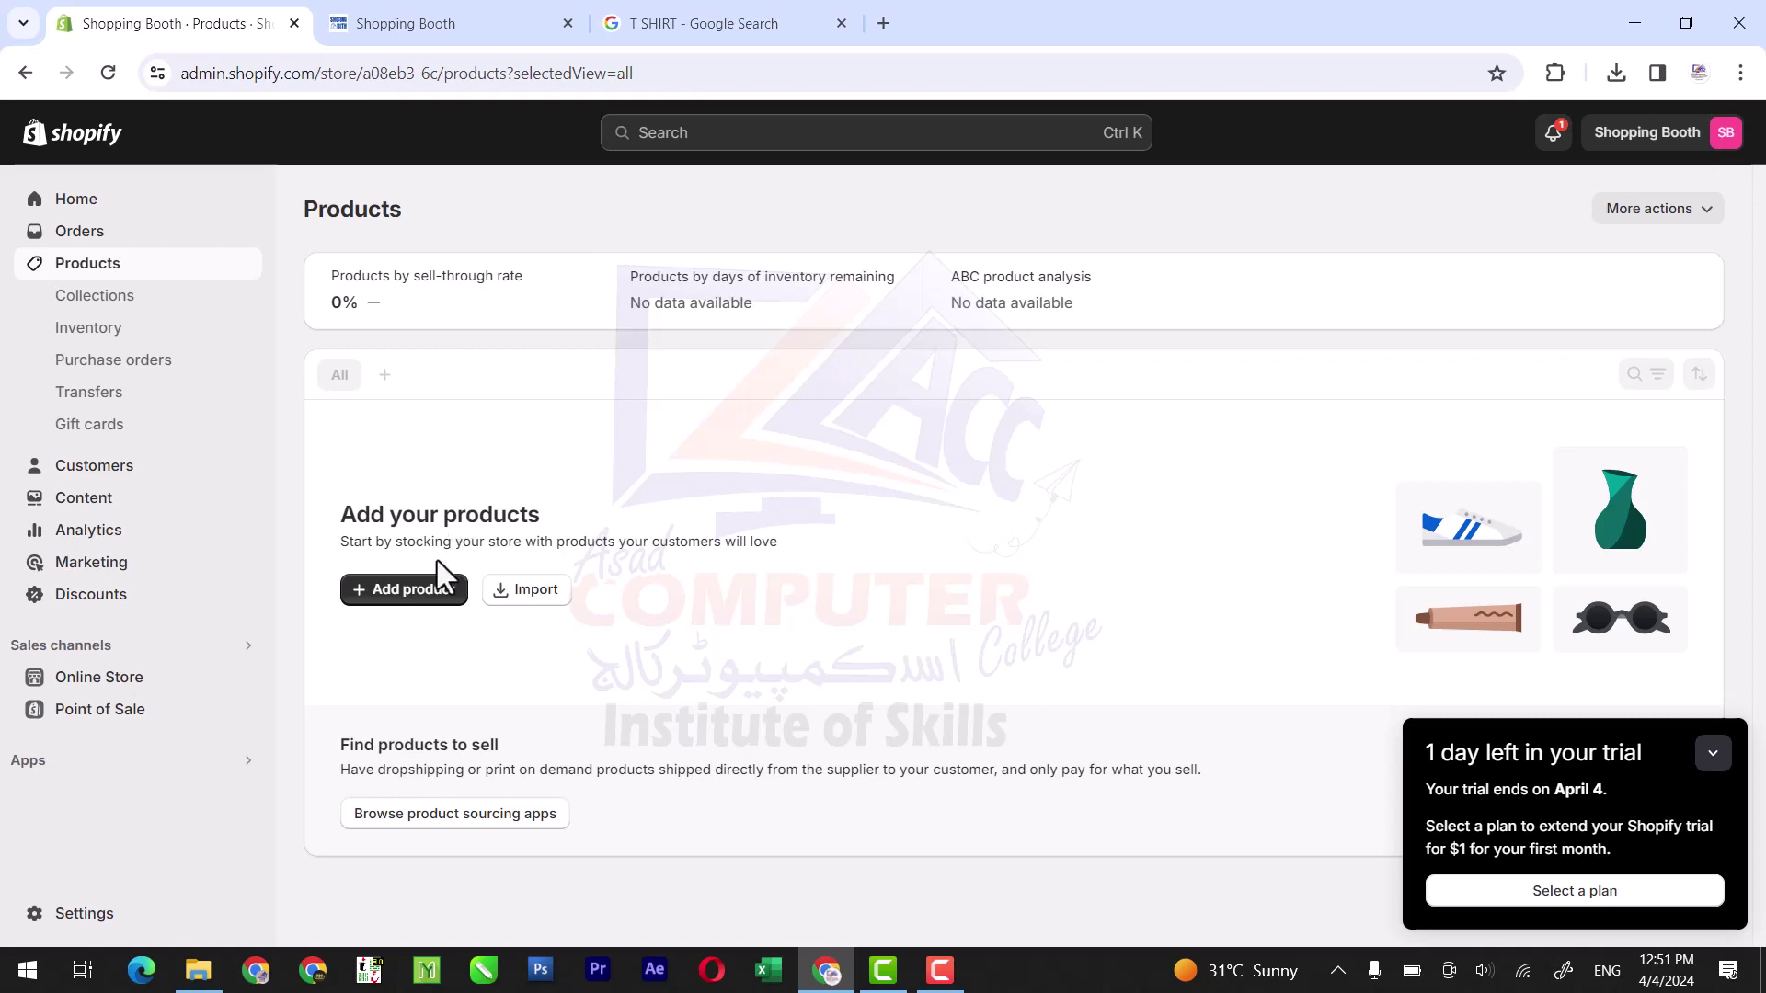
Step: Start adding a new product to the store and title it "T Shirts"
{"action": "left_click", "coordinate": [407, 589]}
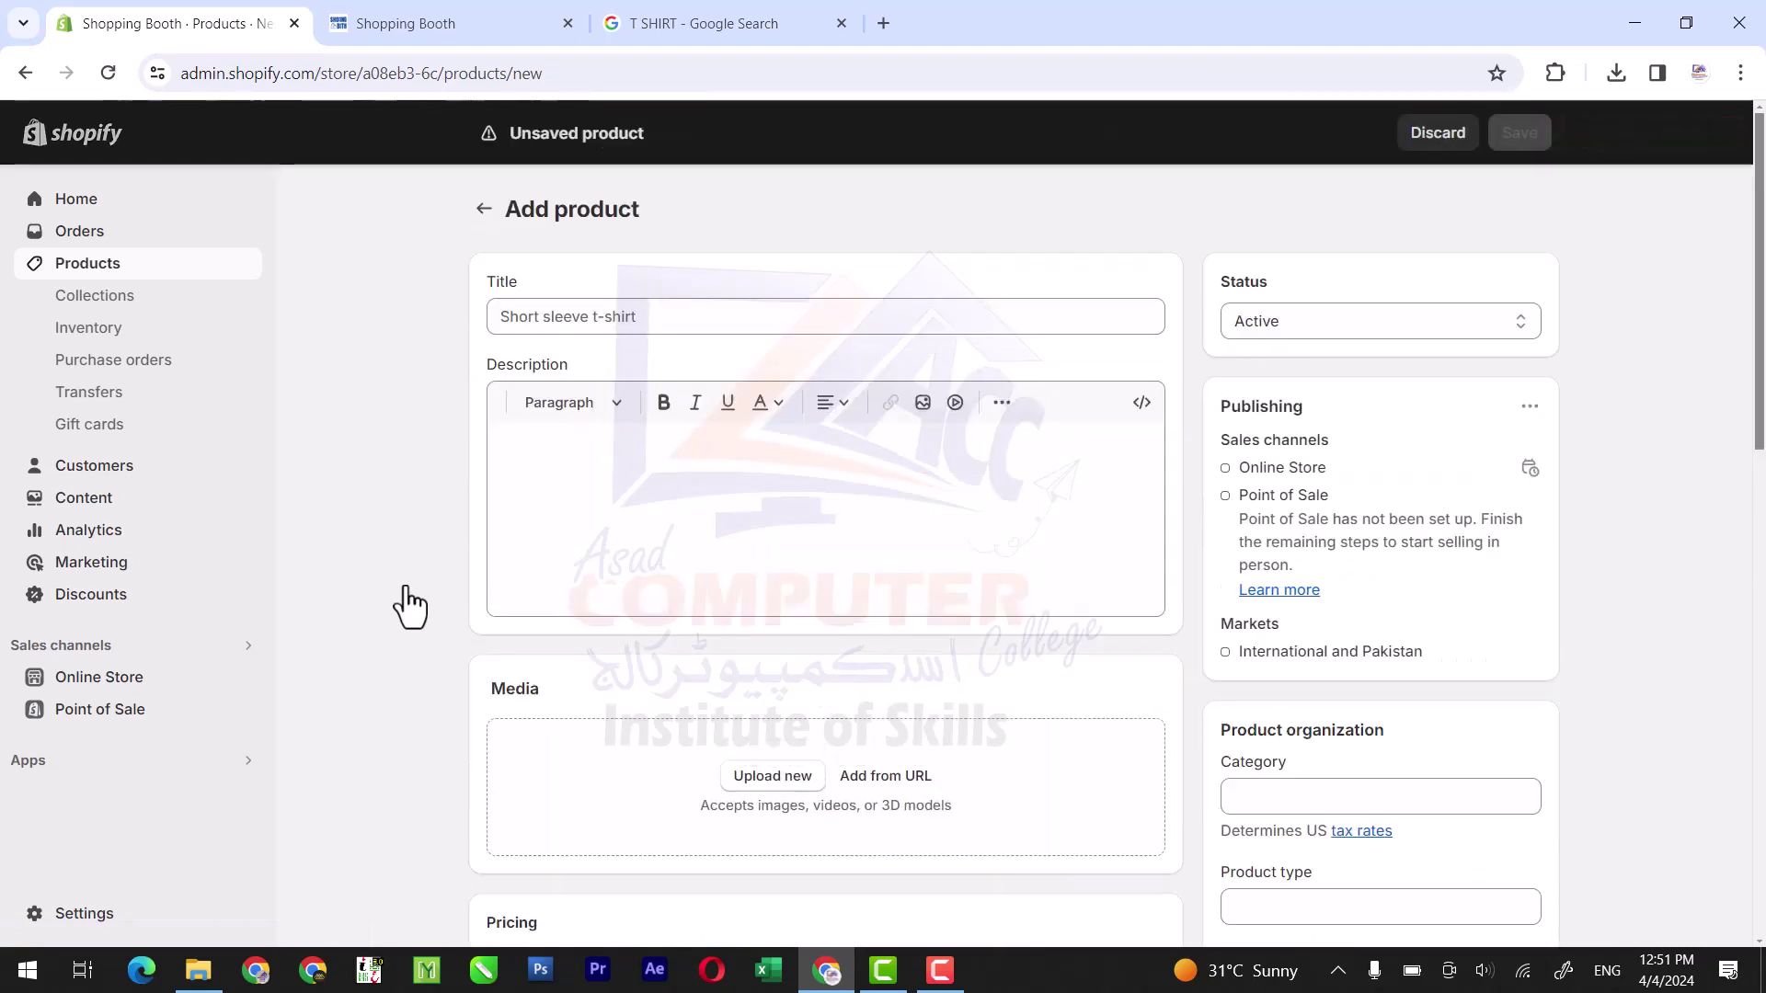
{"action": "left_click", "coordinate": [669, 316]}
{"action": "type", "text": "T "}
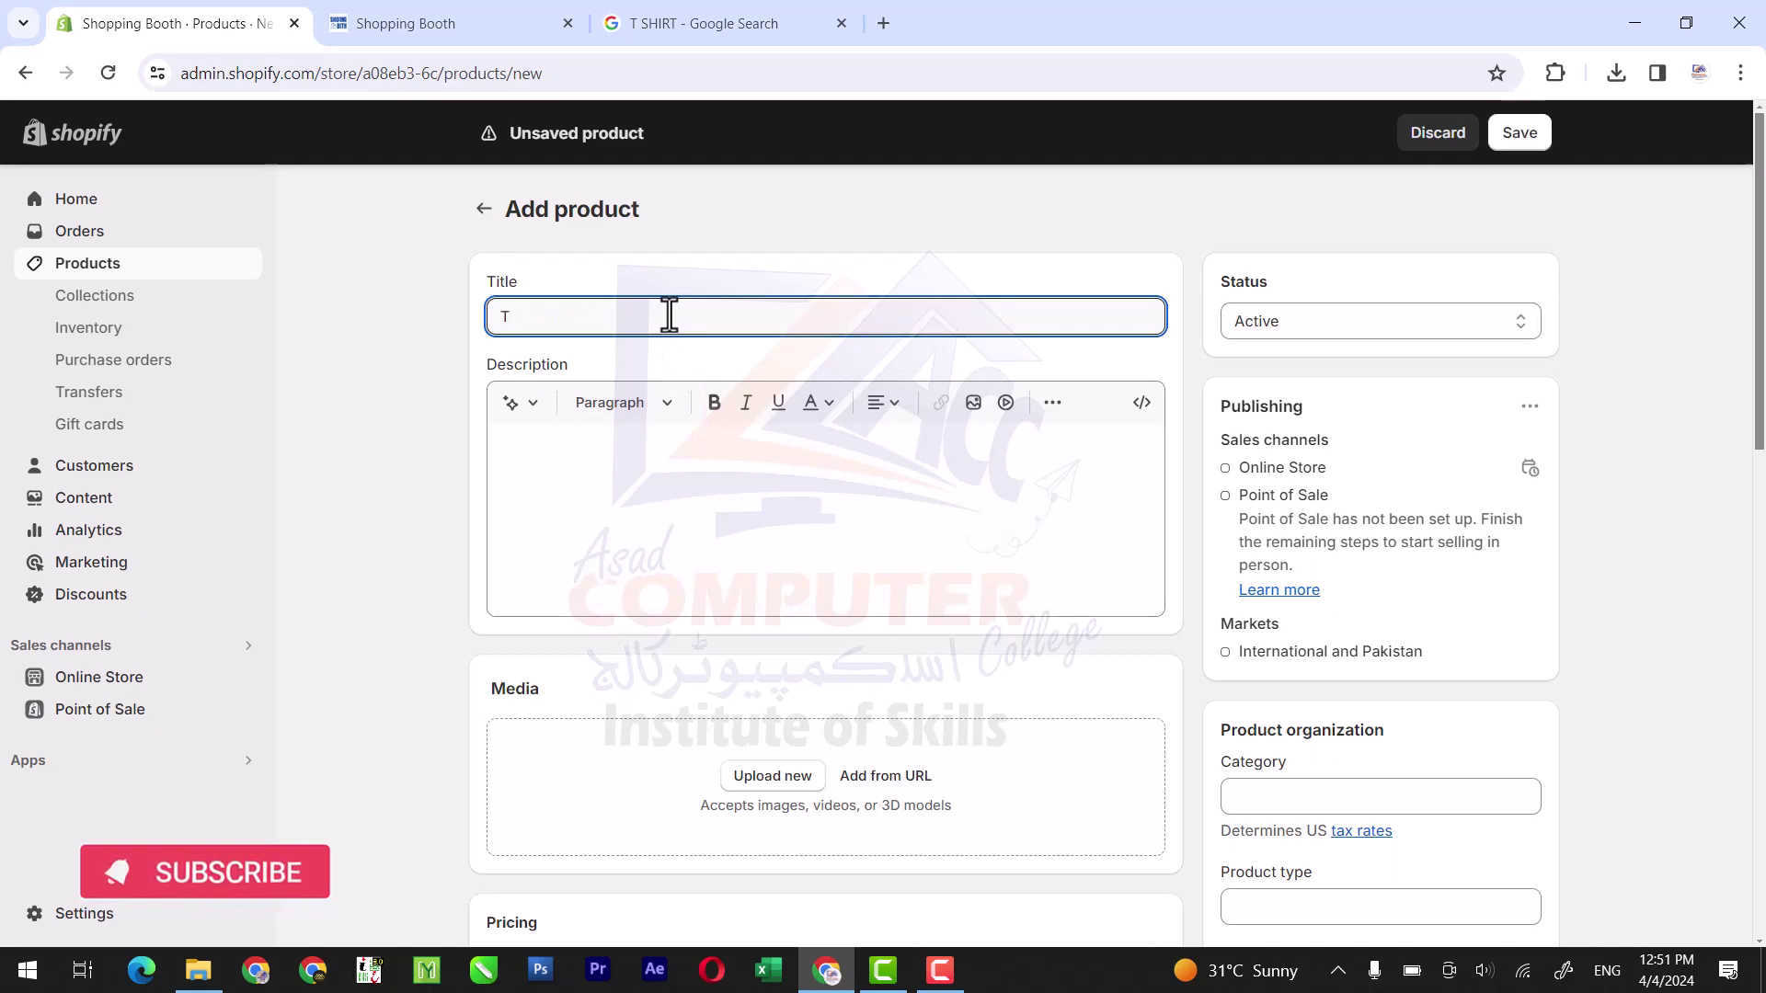
{"action": "type", "text": "Shirts"}
Step: In the Google web results for T SHIRT, copy the Outfitters snippet text starting "A classic t-shirt never goes out of style"
{"action": "left_click", "coordinate": [833, 450]}
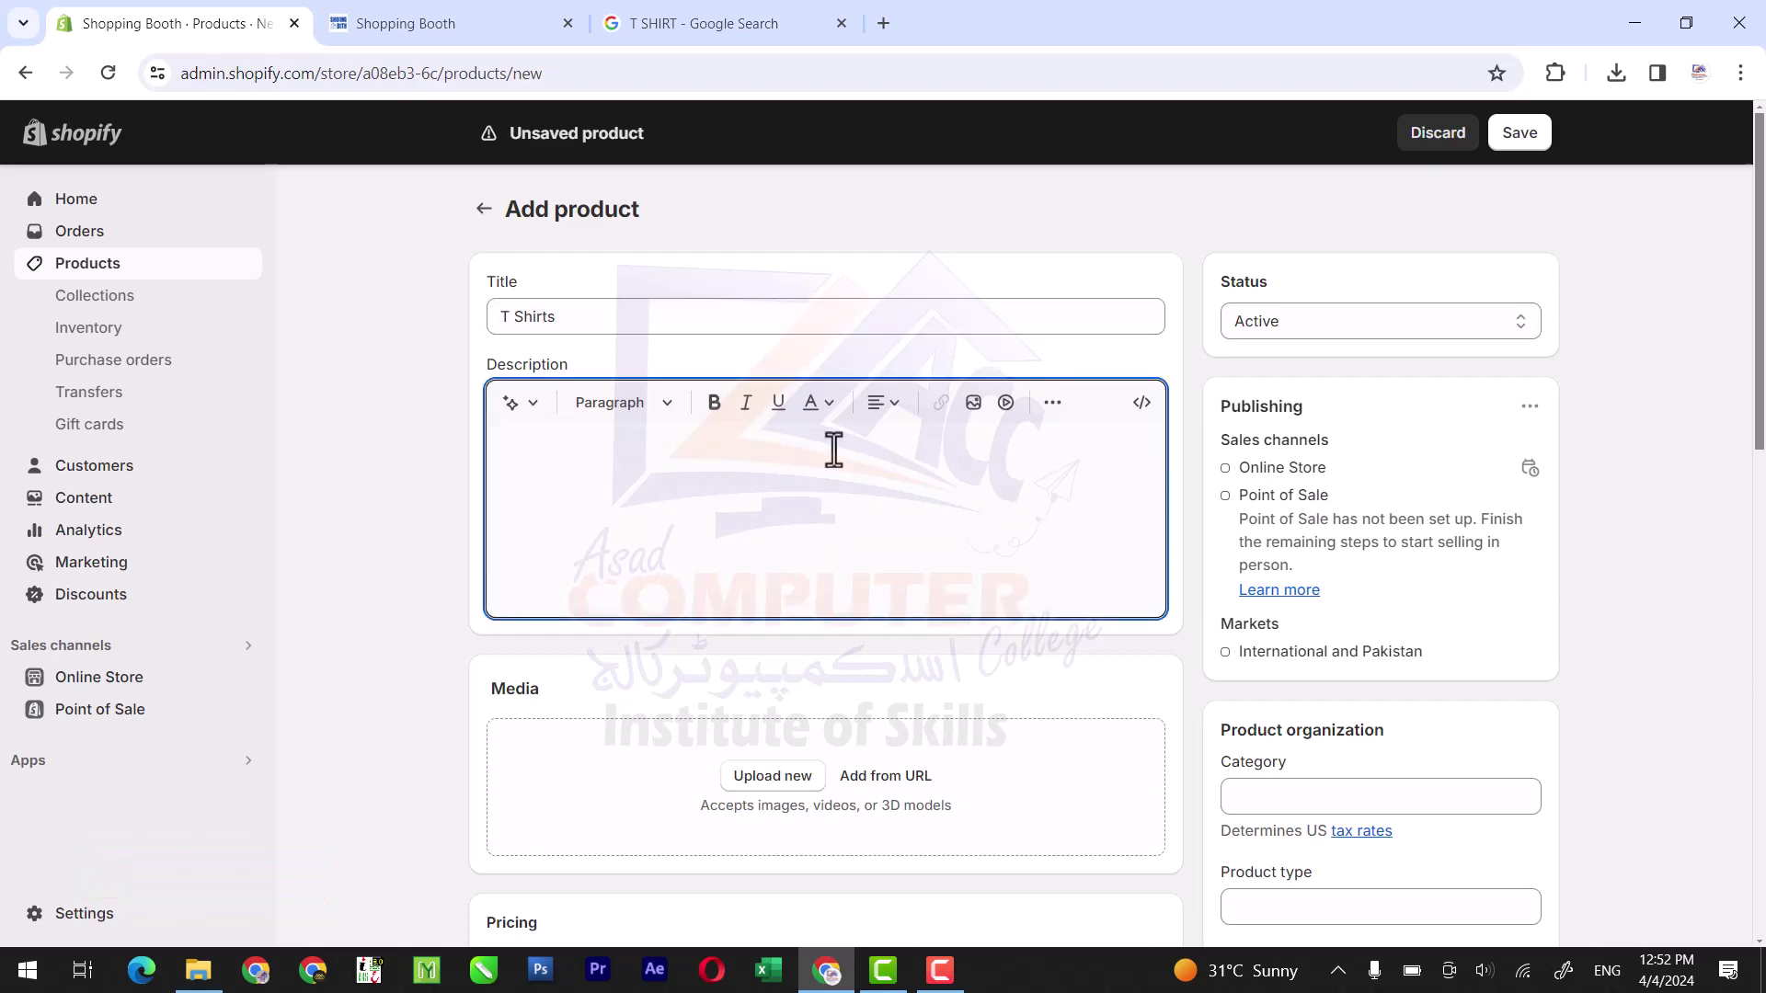
{"action": "left_click", "coordinate": [726, 20]}
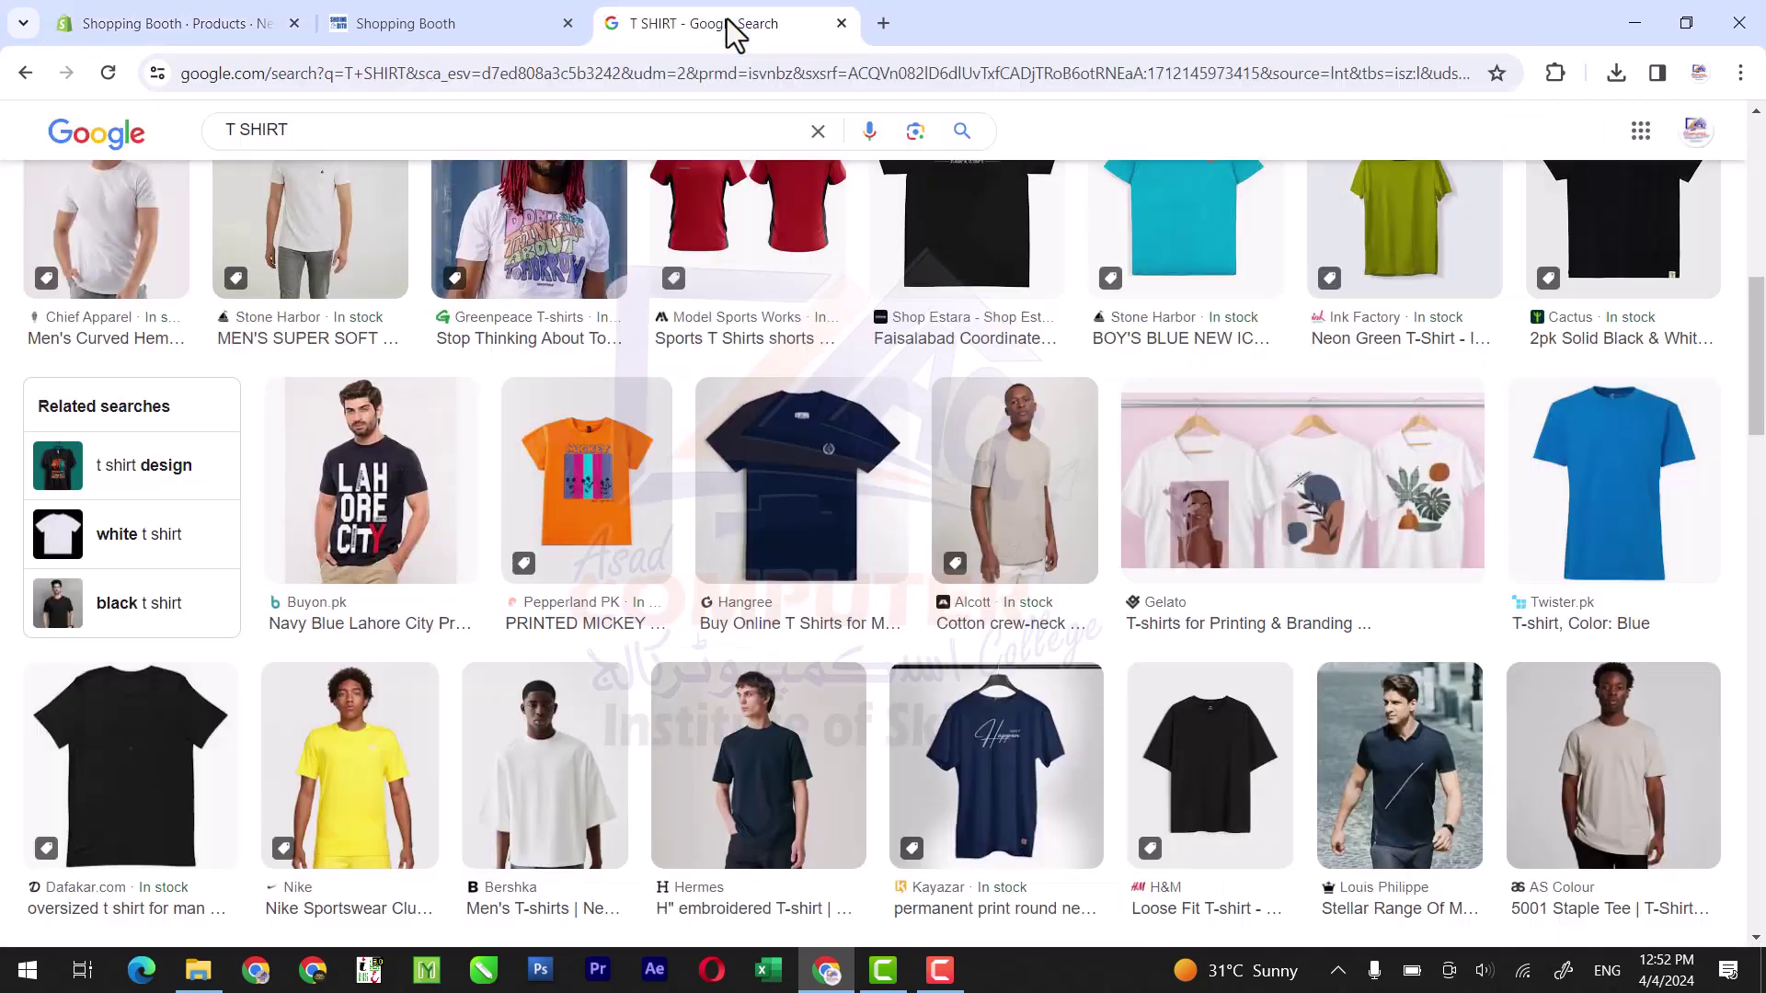
{"action": "left_click_drag", "start_coordinate": [1759, 318], "coordinate": [1758, 174]}
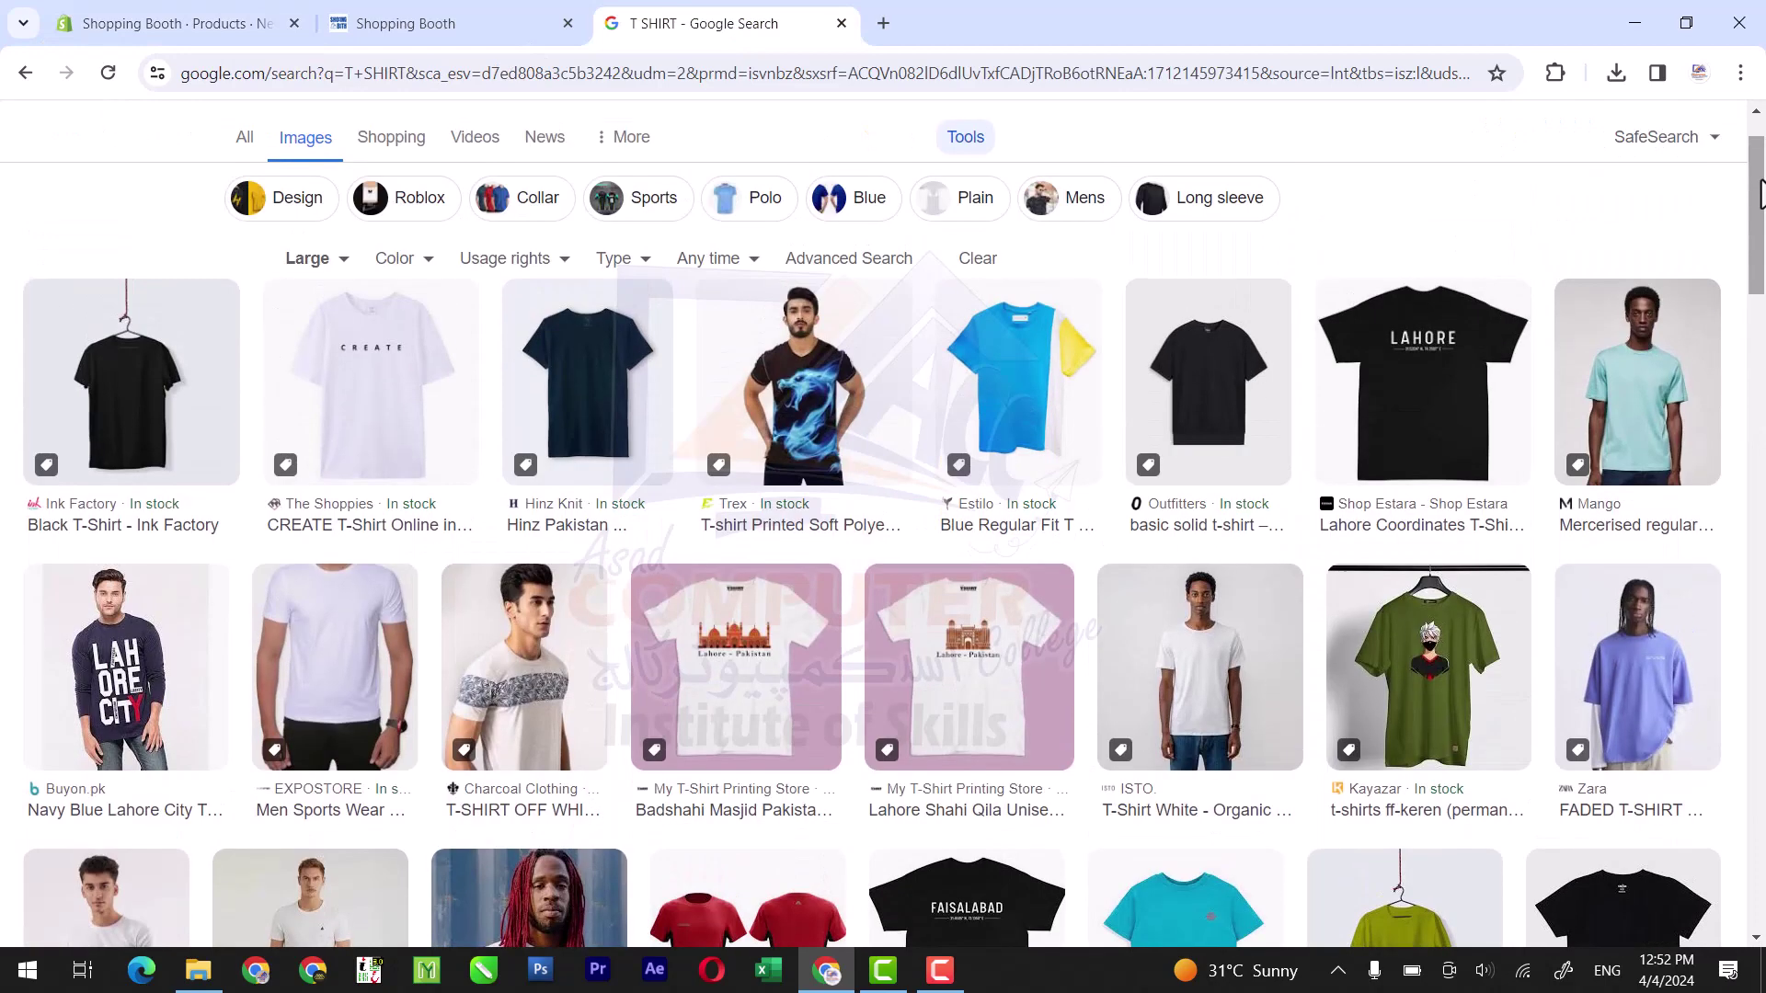
{"action": "left_click", "coordinate": [244, 147]}
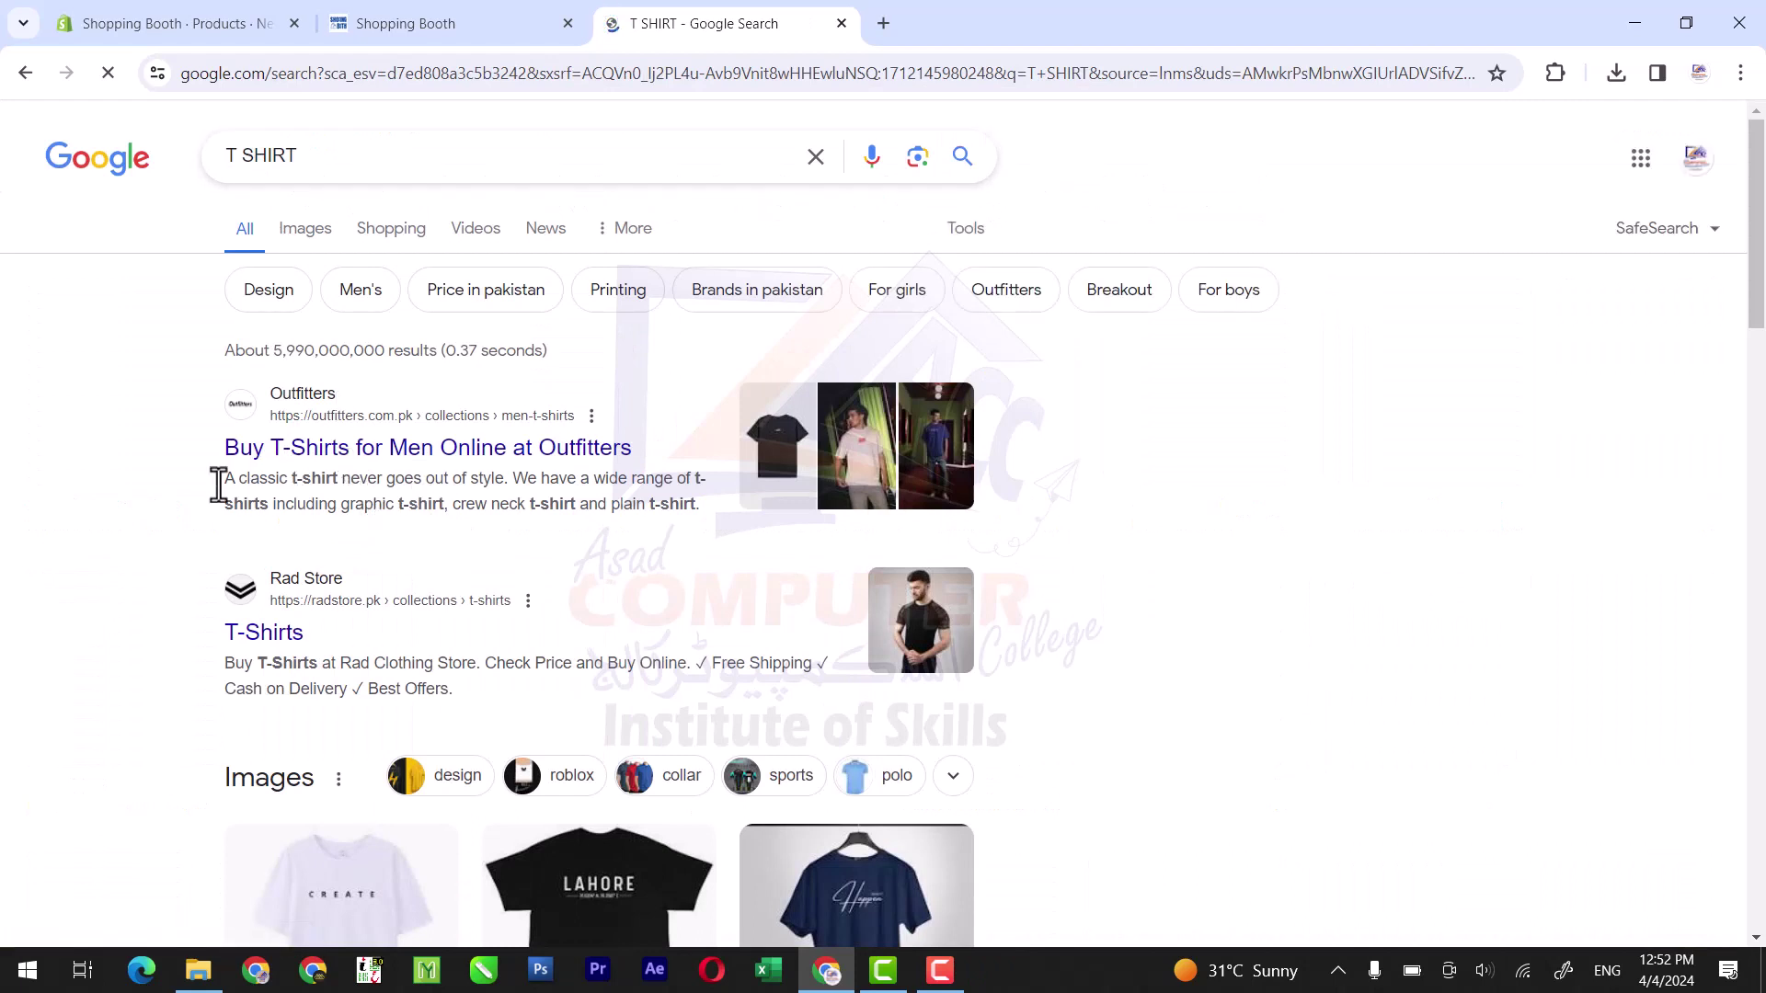
{"action": "left_click_drag", "start_coordinate": [223, 476], "coordinate": [498, 556]}
{"action": "left_click_drag", "start_coordinate": [649, 532], "coordinate": [692, 506]}
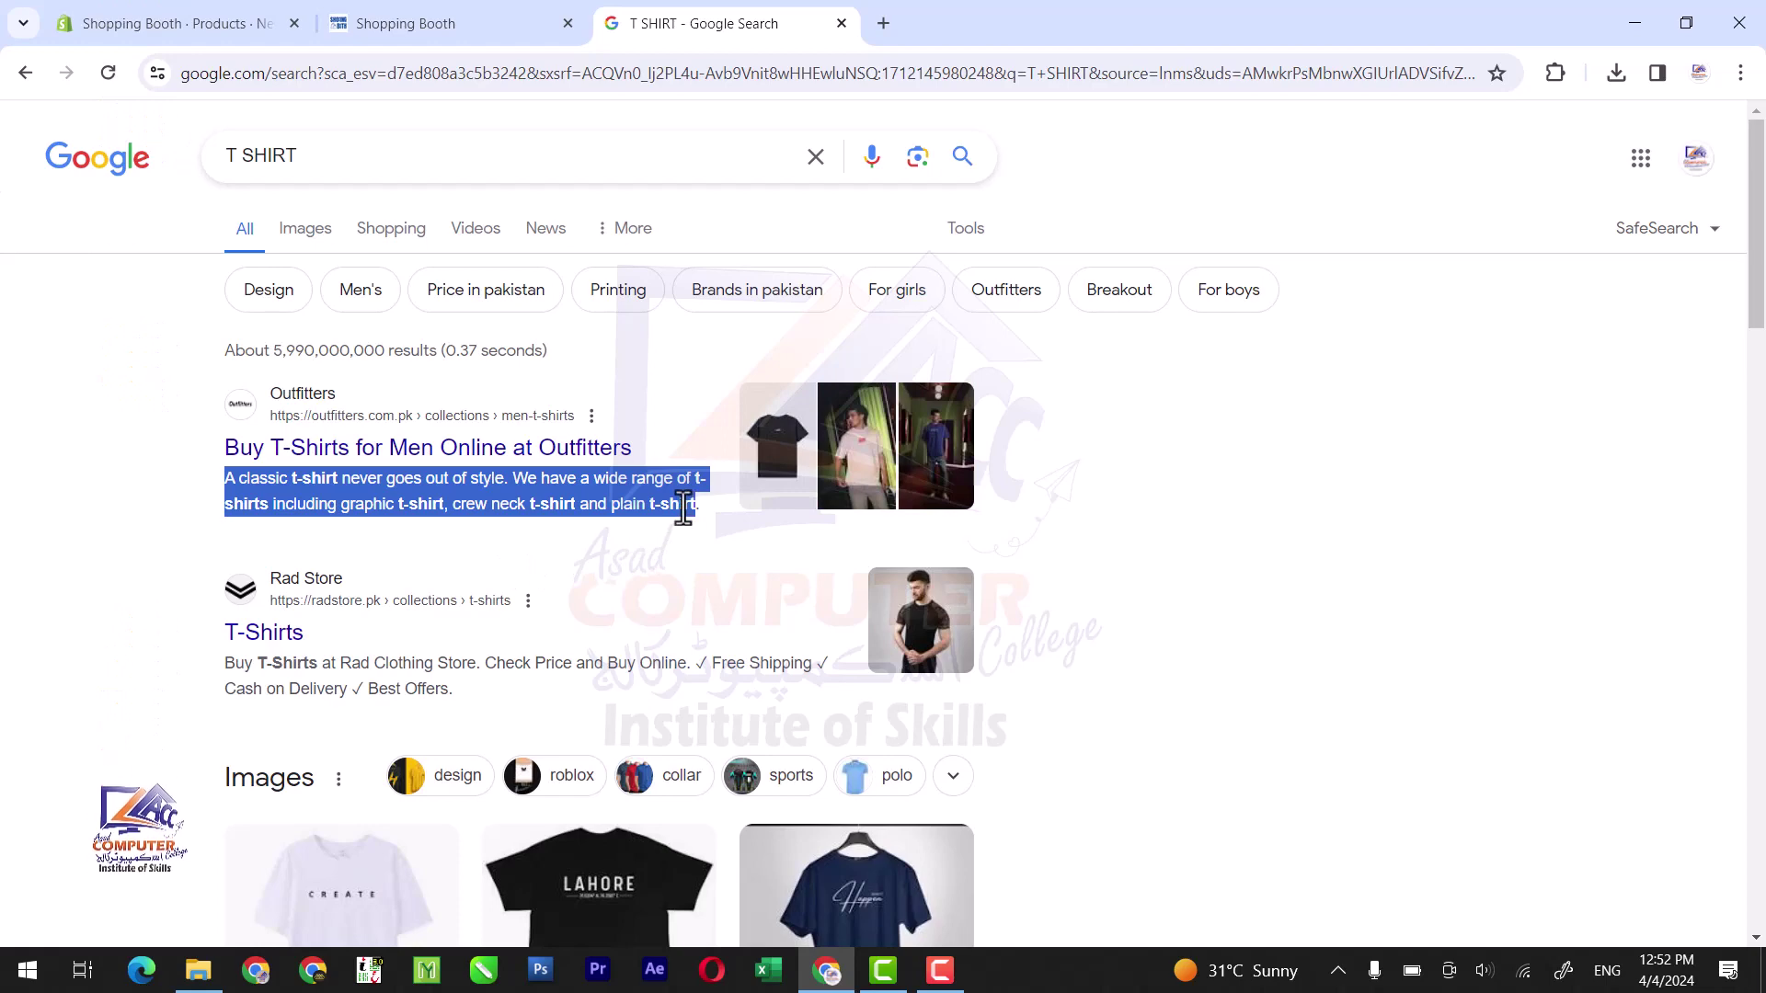
{"action": "right_click", "coordinate": [697, 508]}
{"action": "left_click", "coordinate": [723, 533]}
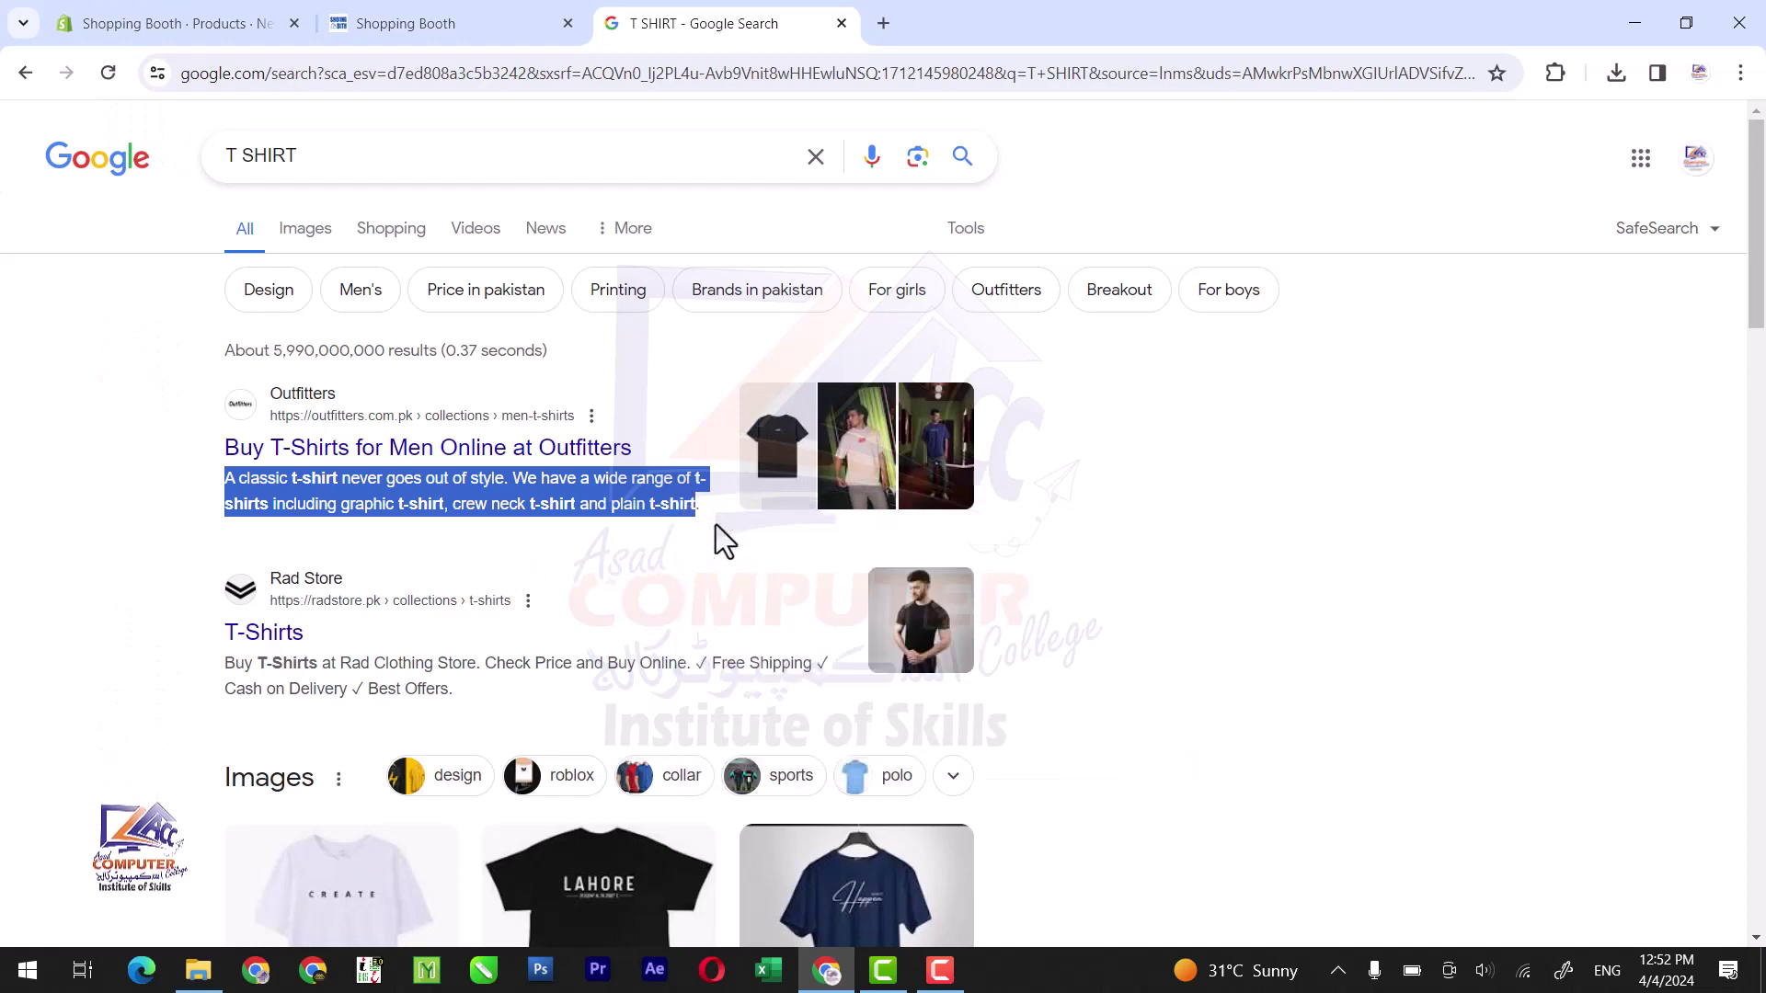
Step: Return to the Shopify product form and paste the copied t-shirt text as the product description
{"action": "left_click", "coordinate": [443, 18]}
{"action": "left_click", "coordinate": [219, 3]}
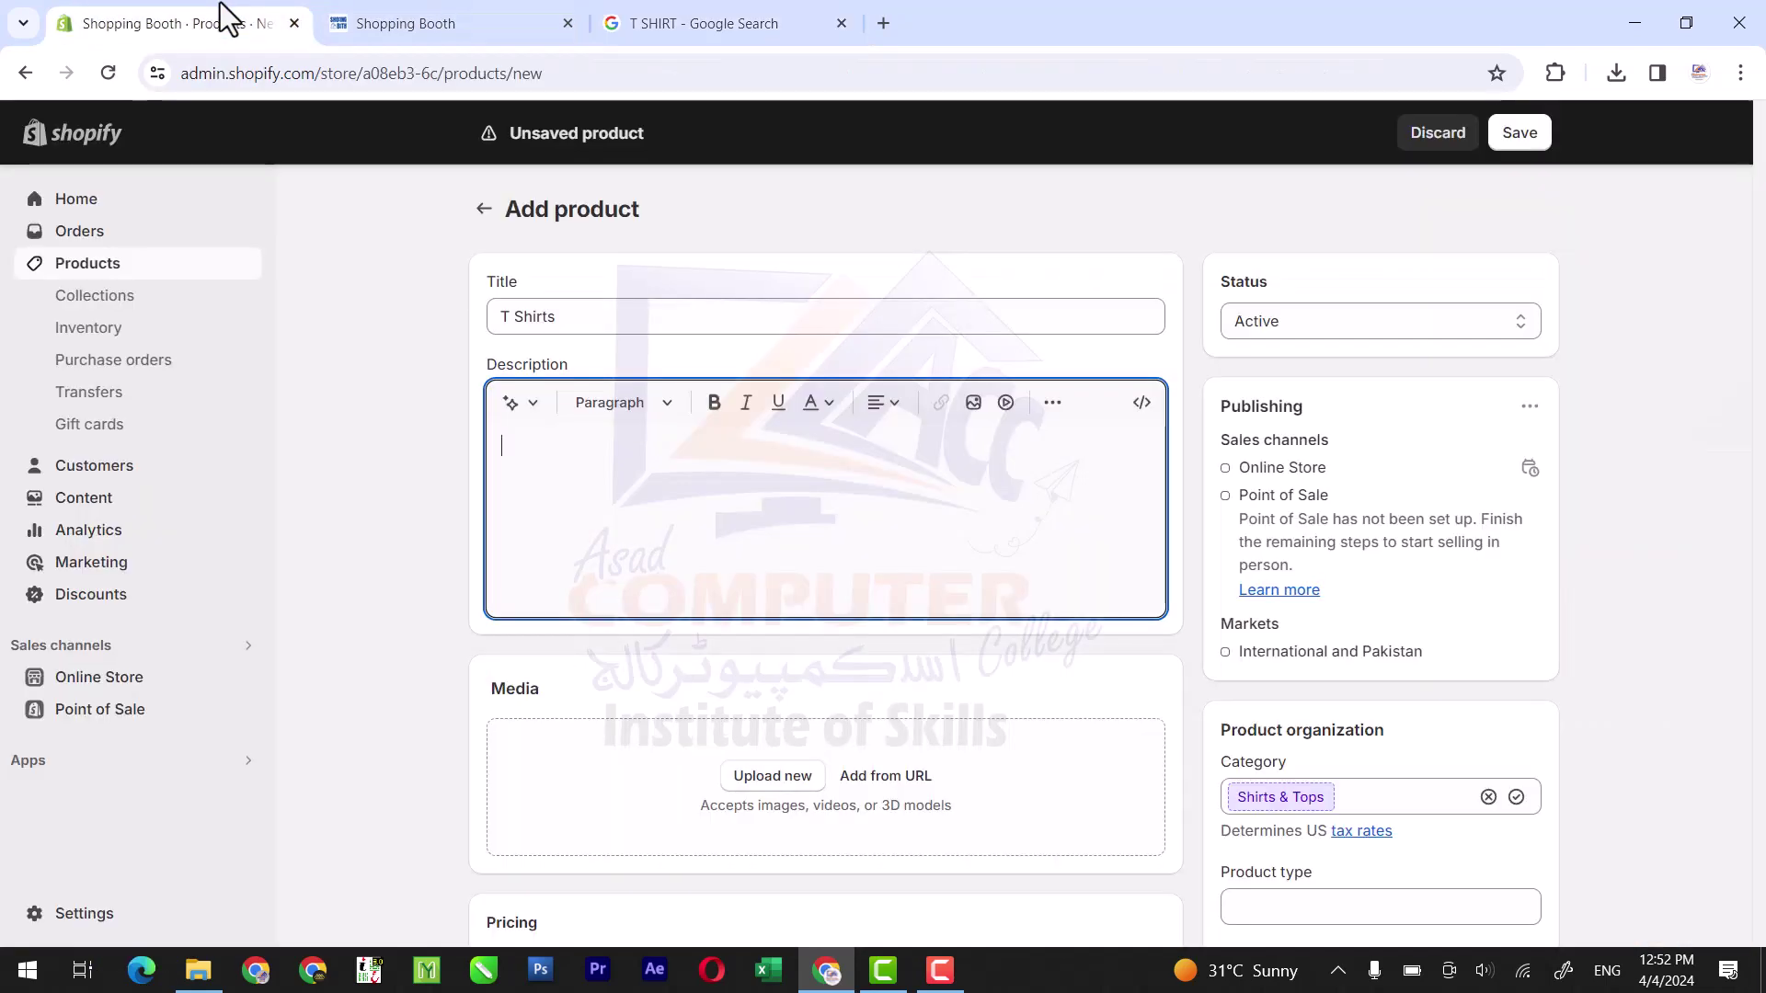
{"action": "key", "text": "ctrl+v"}
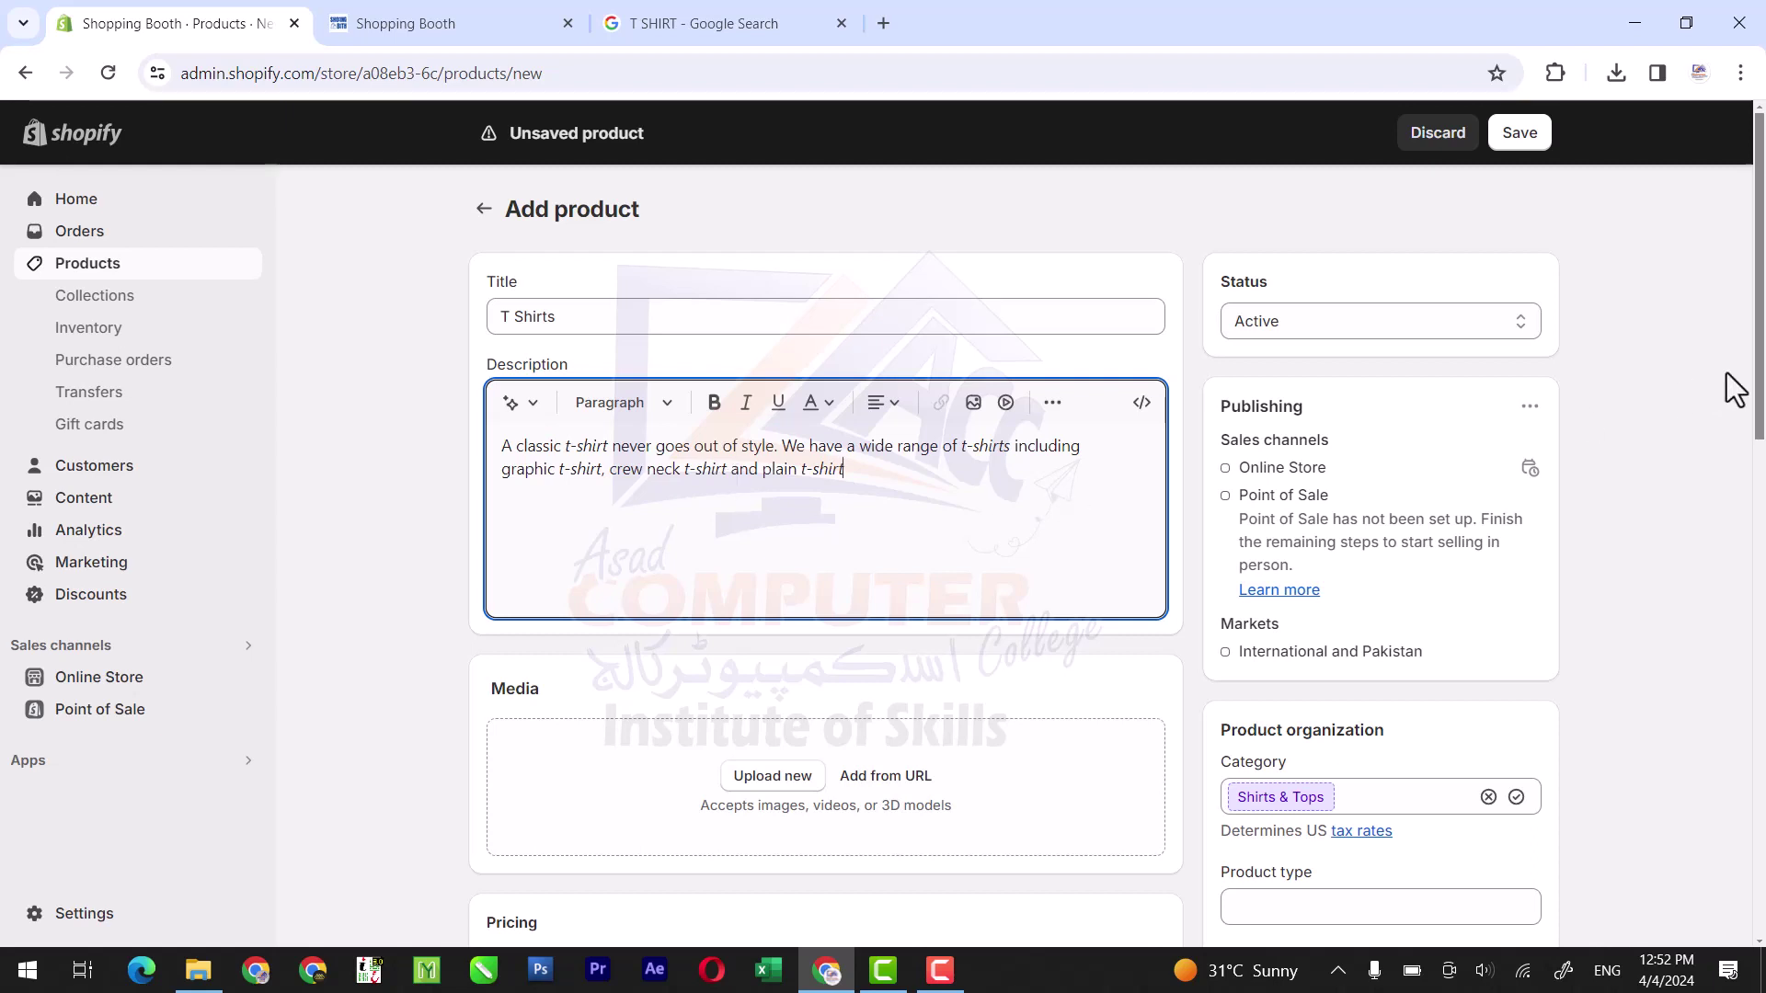
{"action": "left_click_drag", "start_coordinate": [1758, 373], "coordinate": [1760, 414]}
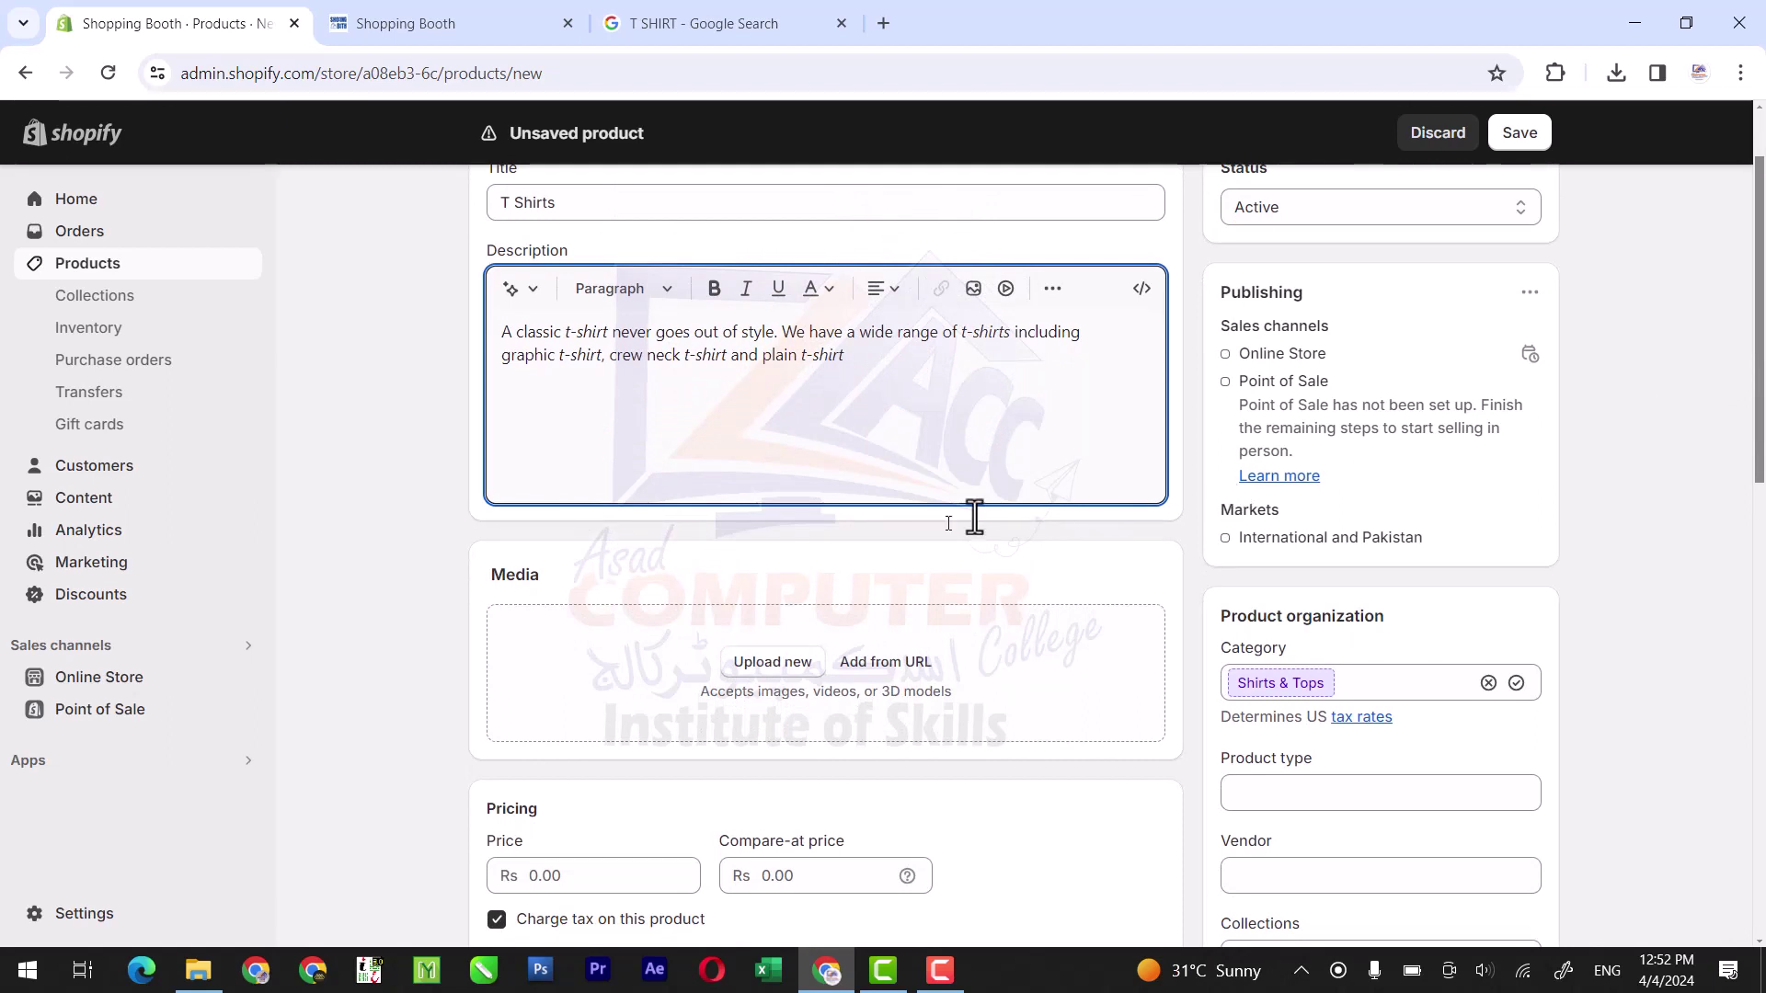
{"action": "left_click", "coordinate": [773, 663]}
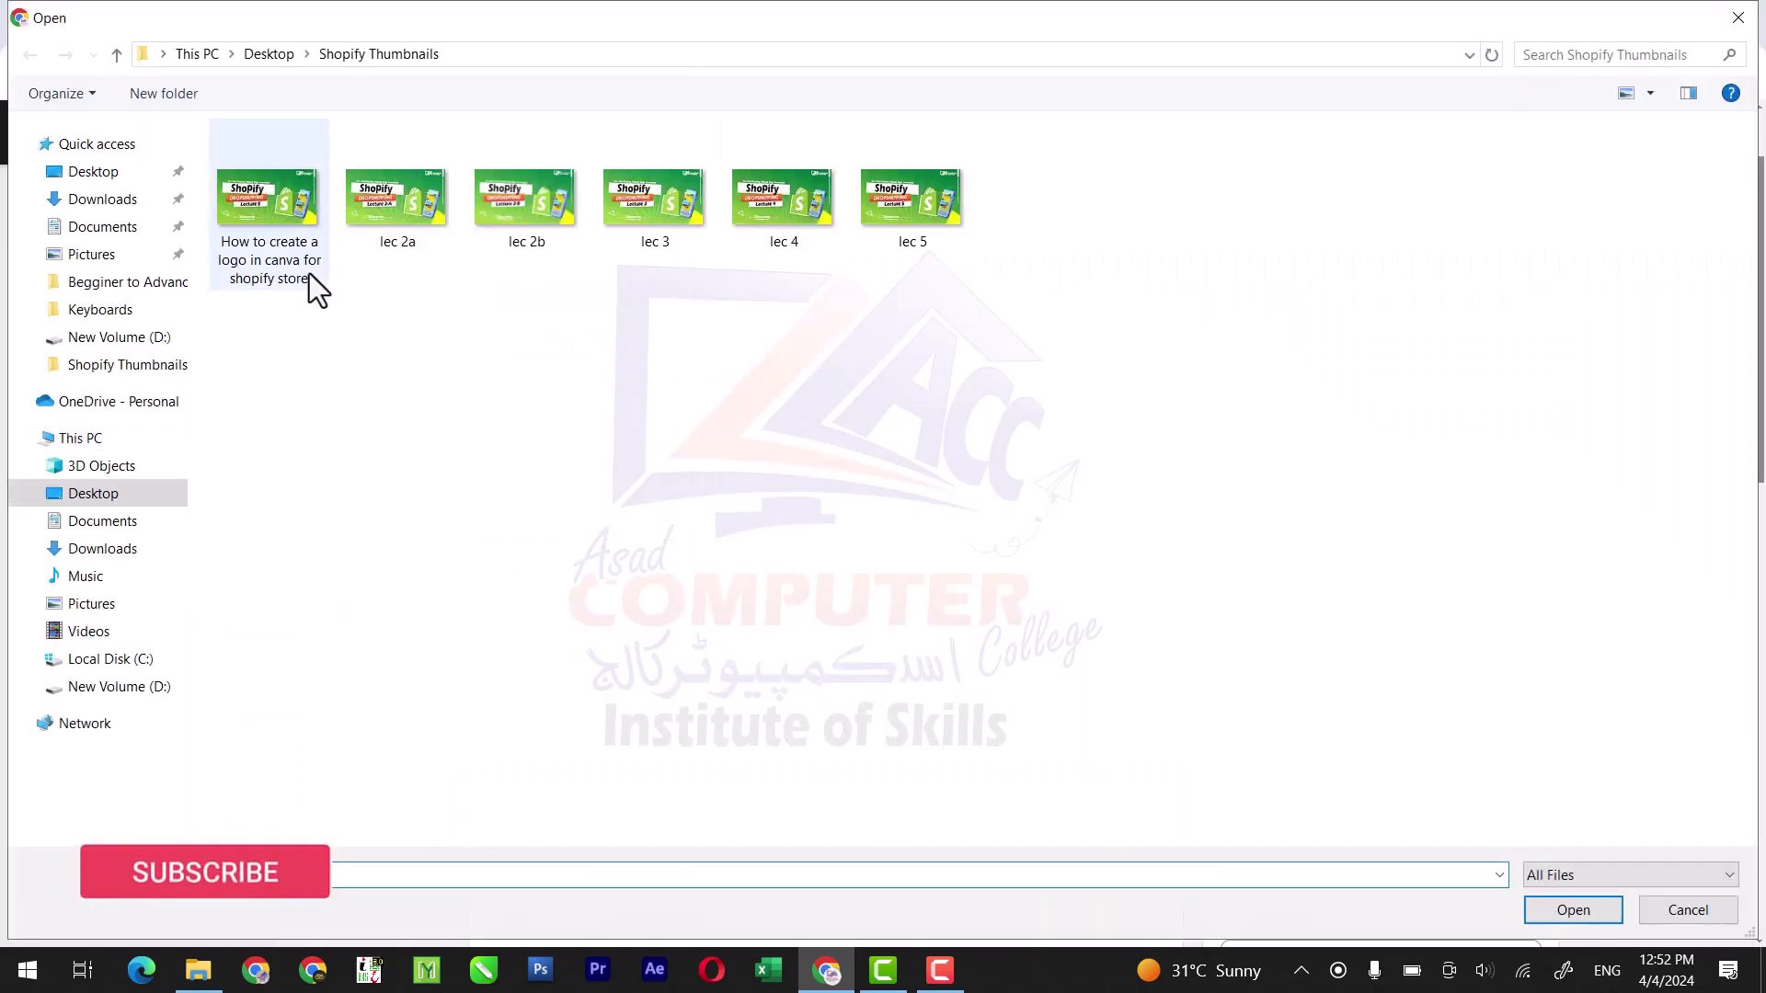
{"action": "left_click", "coordinate": [131, 204]}
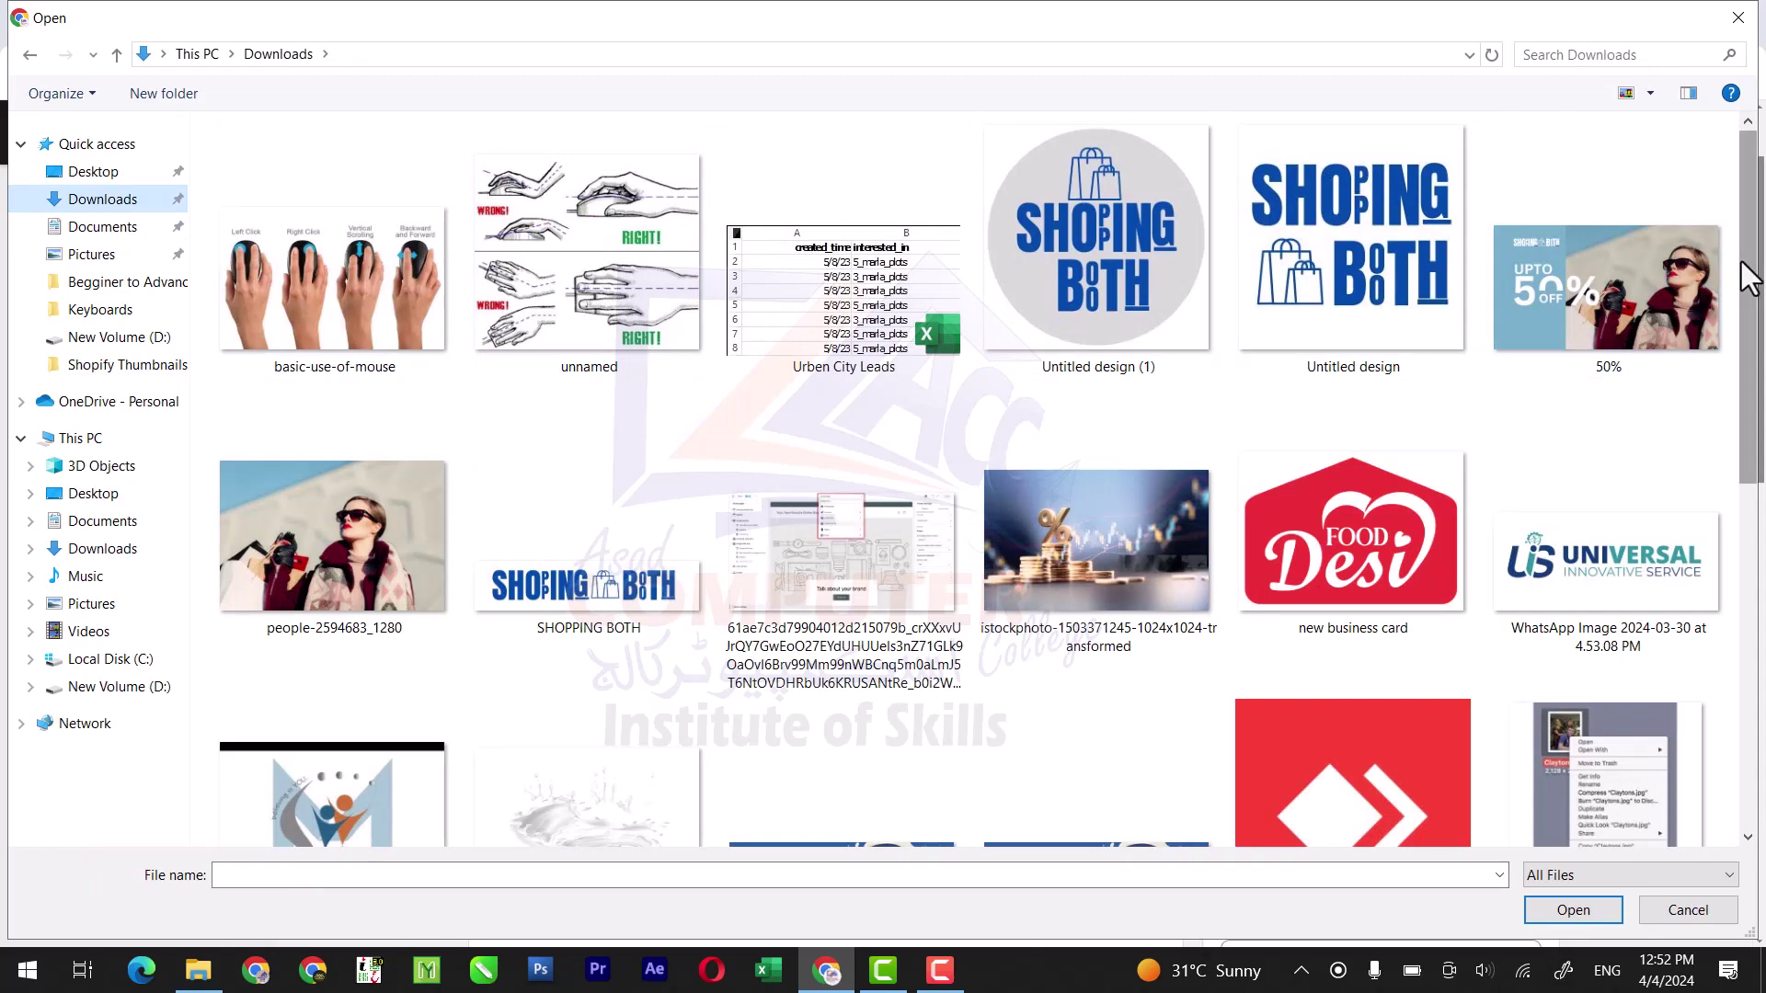
{"action": "left_click_drag", "start_coordinate": [1745, 276], "coordinate": [1764, 641]}
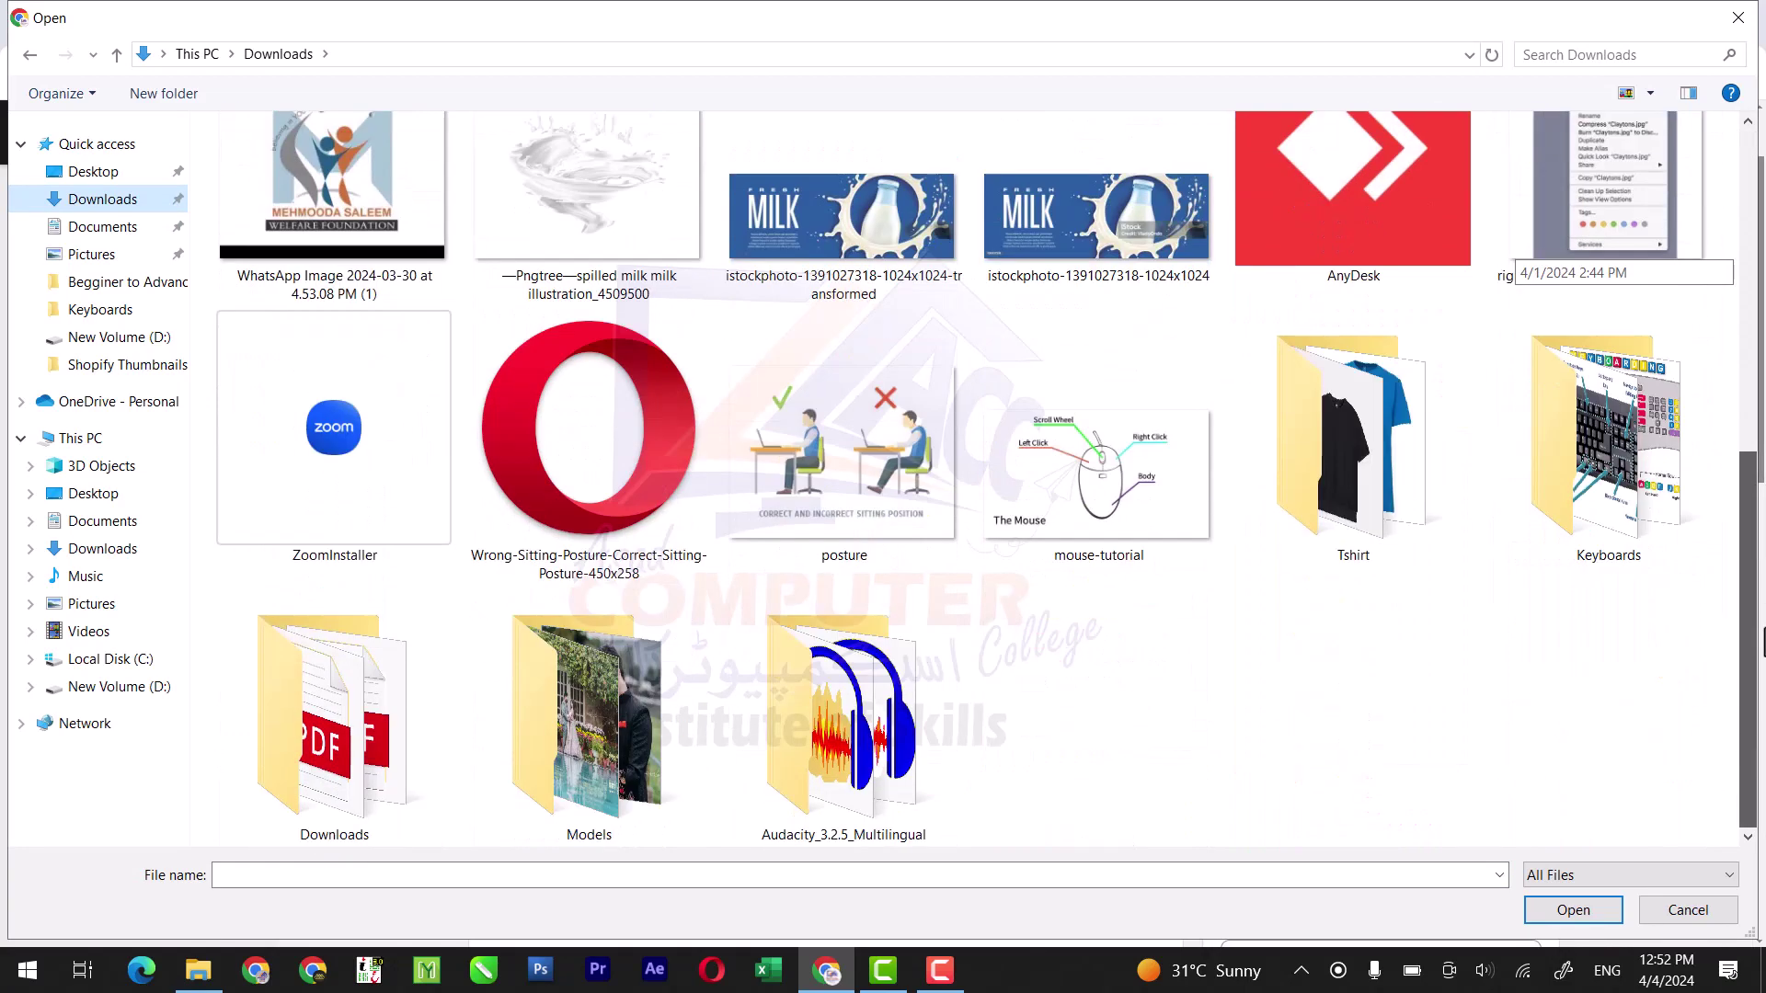
{"action": "double_click", "coordinate": [1416, 518]}
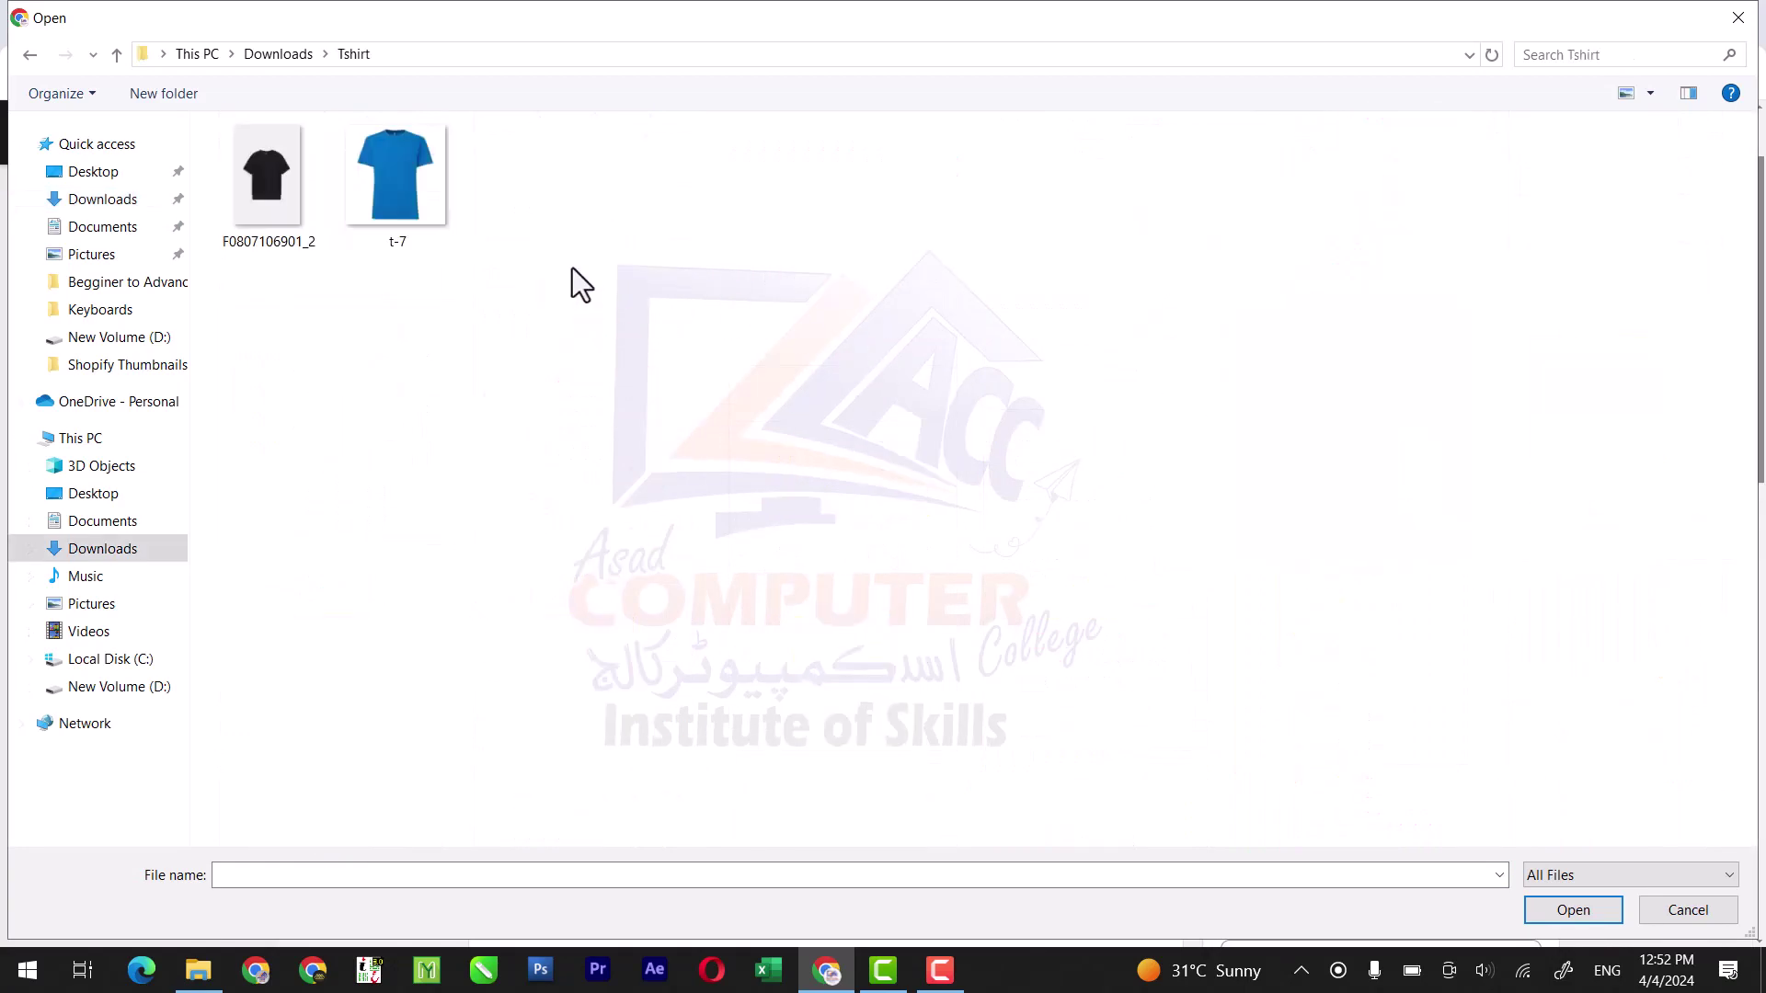
{"action": "double_click", "coordinate": [282, 222]}
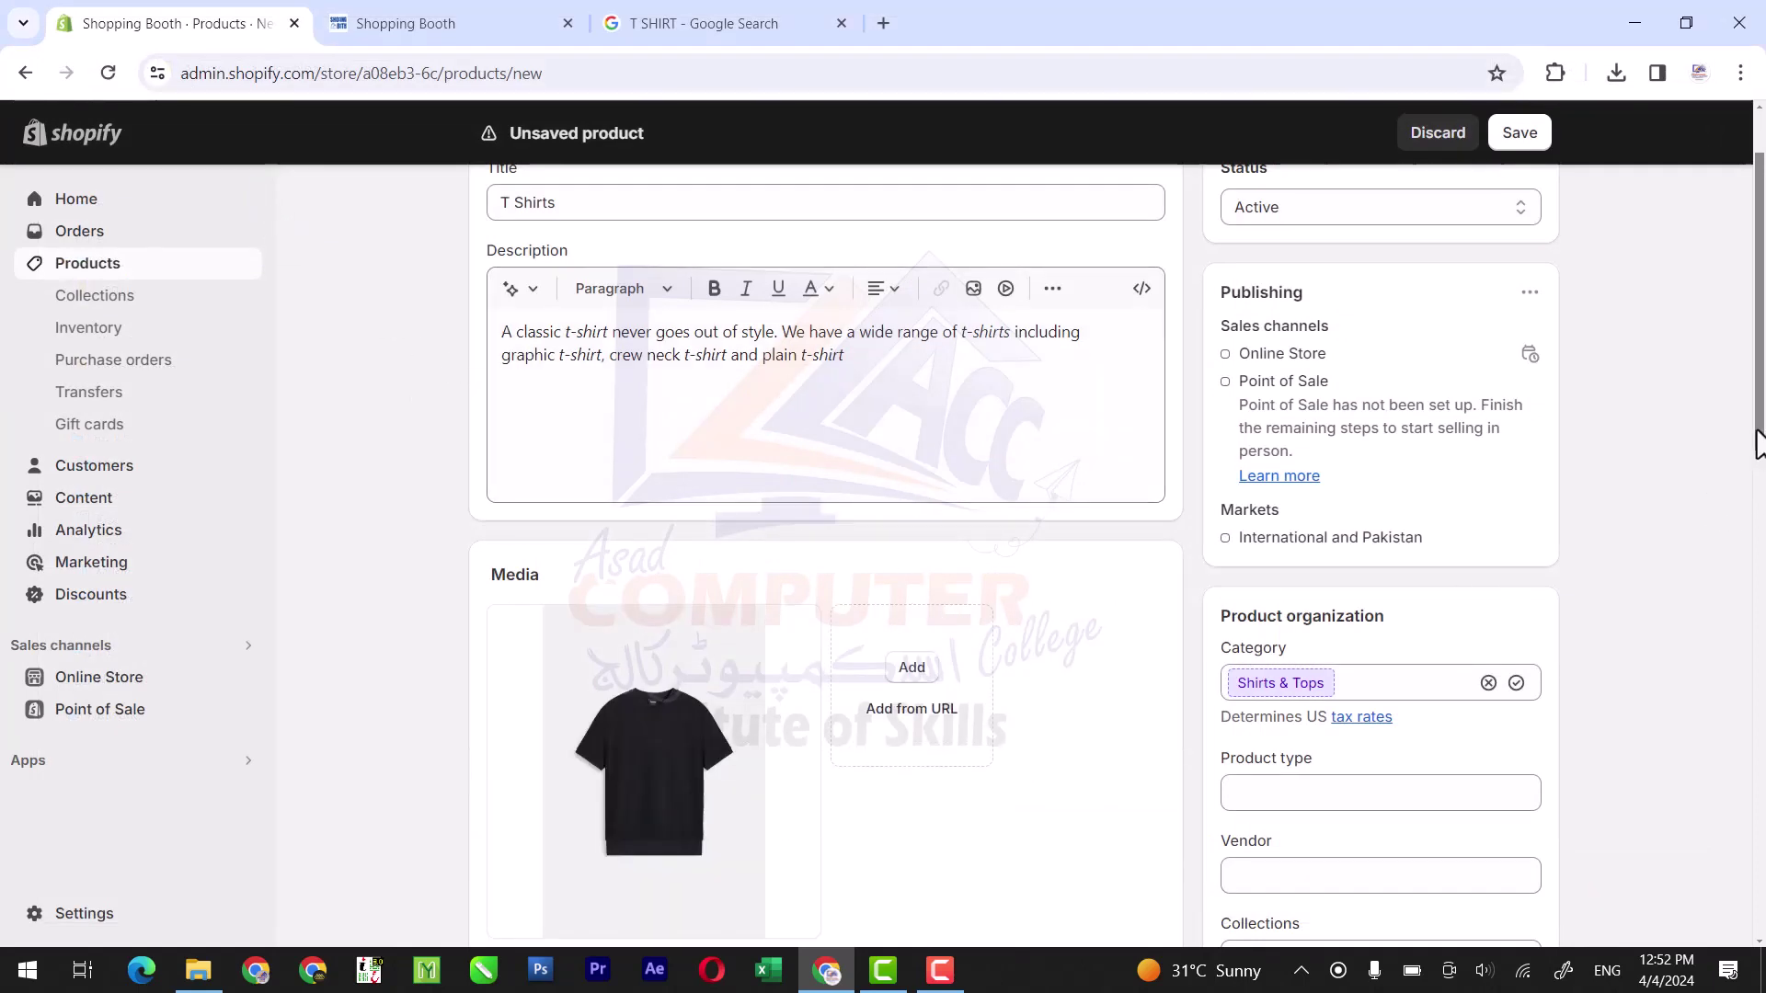
Step: Set the product's price to Rs 2500 and its compare-at price to Rs 3000
{"action": "left_click_drag", "start_coordinate": [1758, 442], "coordinate": [1762, 528]}
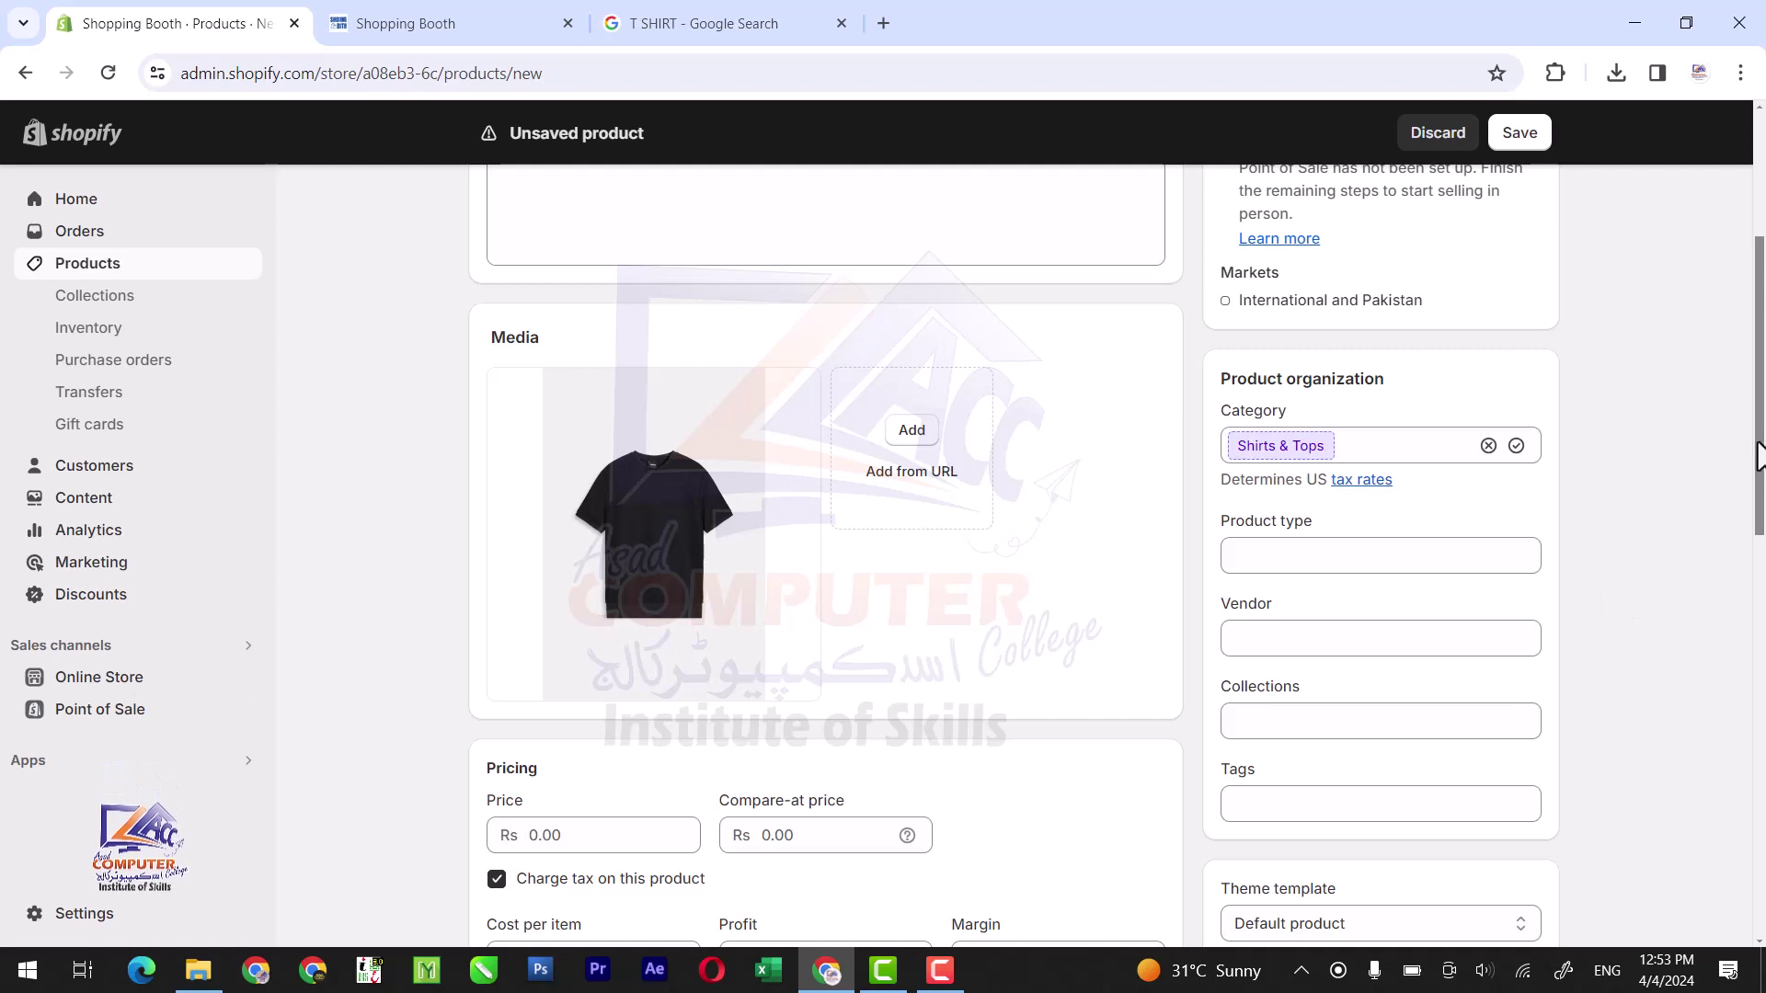
{"action": "scroll", "coordinate": [1484, 538], "scroll_direction": "down", "scroll_amount": 3}
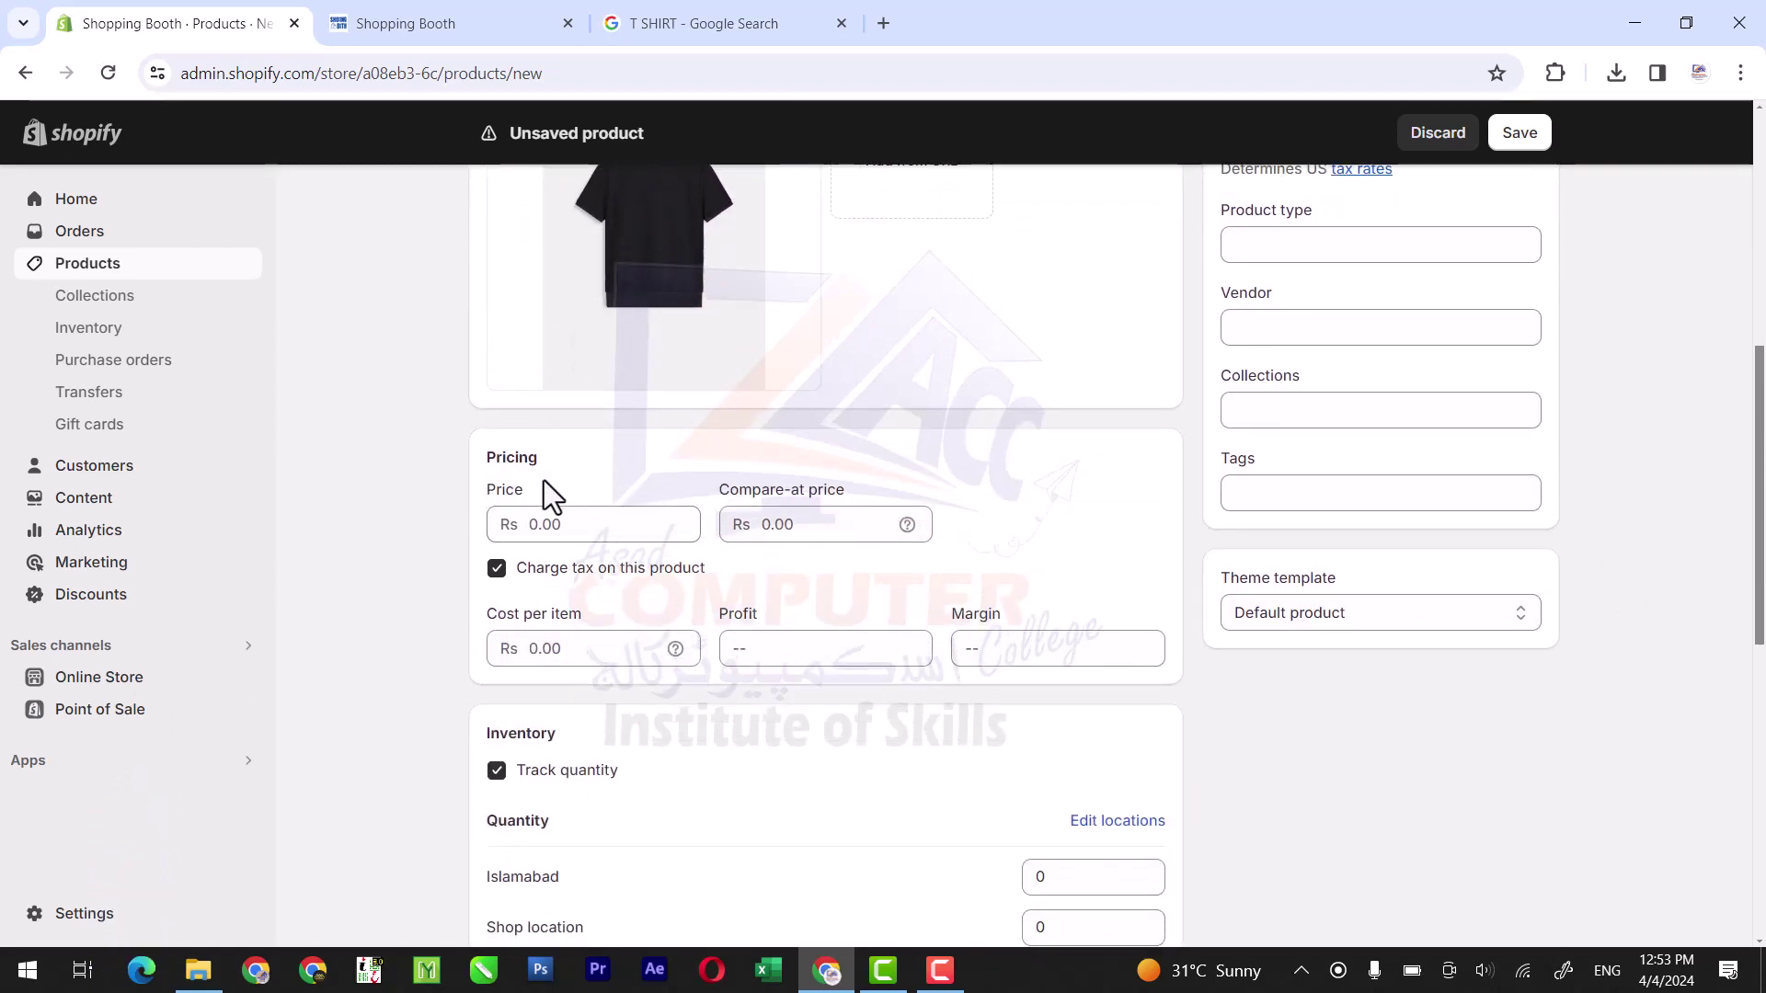
{"action": "left_click", "coordinate": [563, 524]}
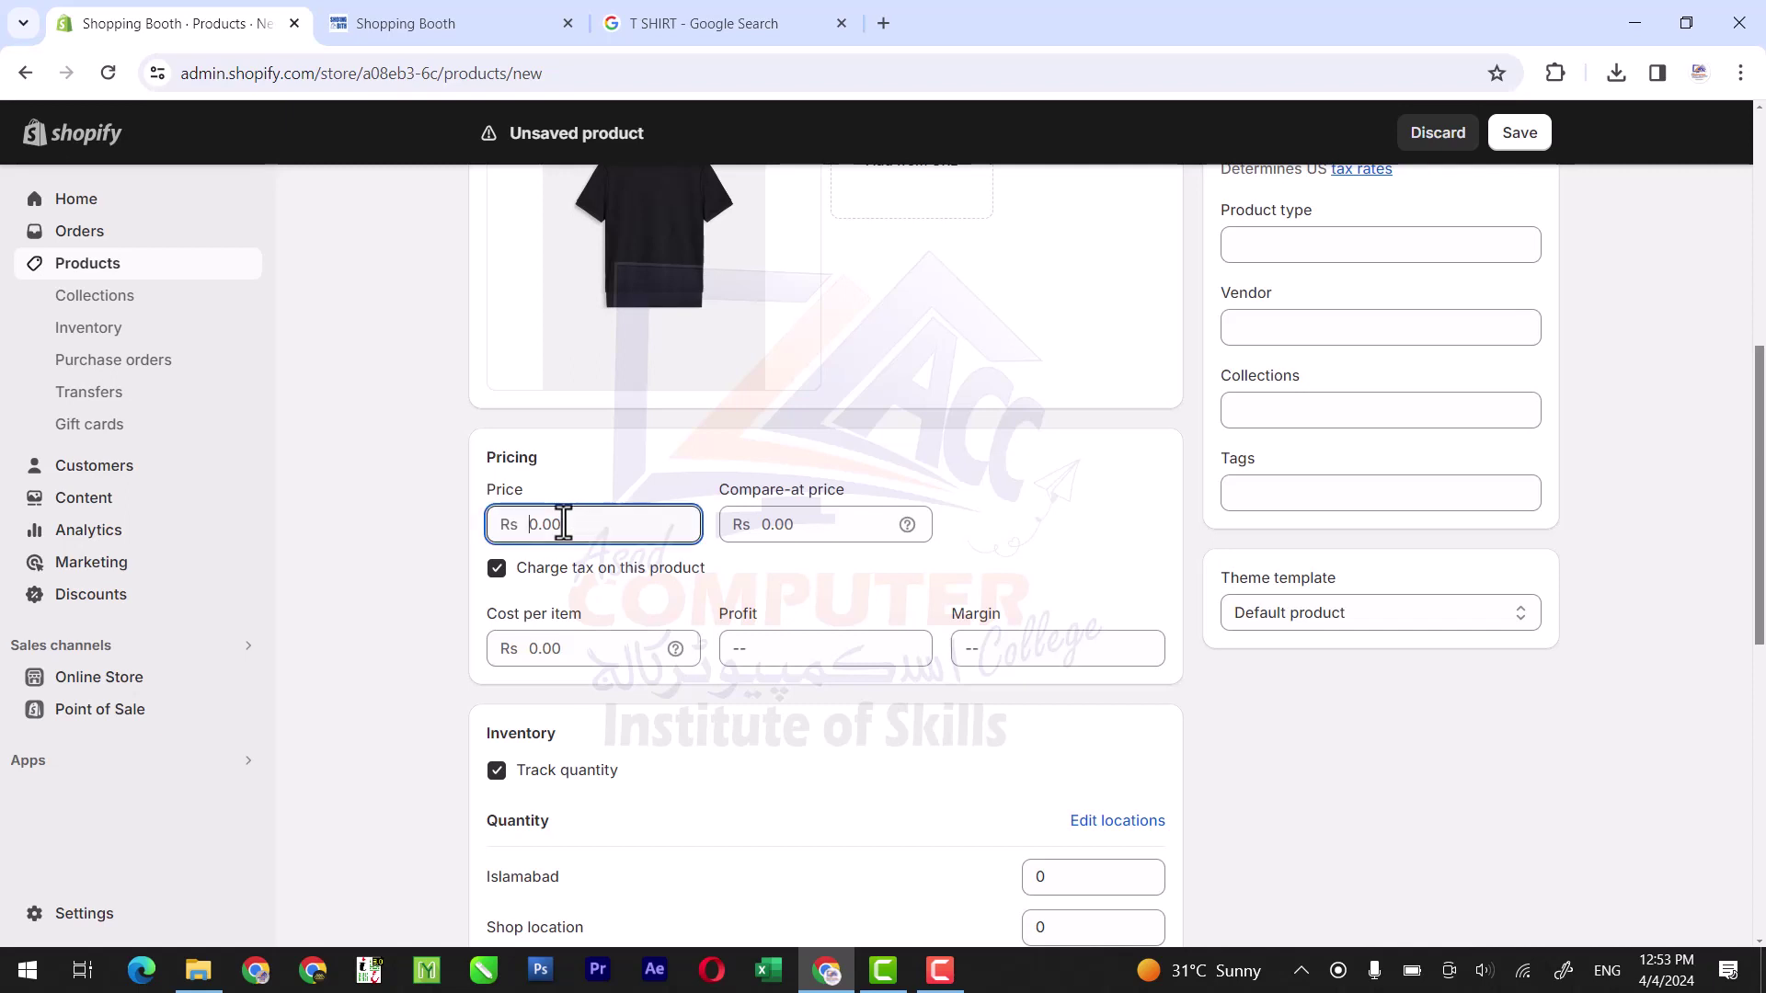
{"action": "type", "text": "2500"}
{"action": "key", "text": "Tab"}
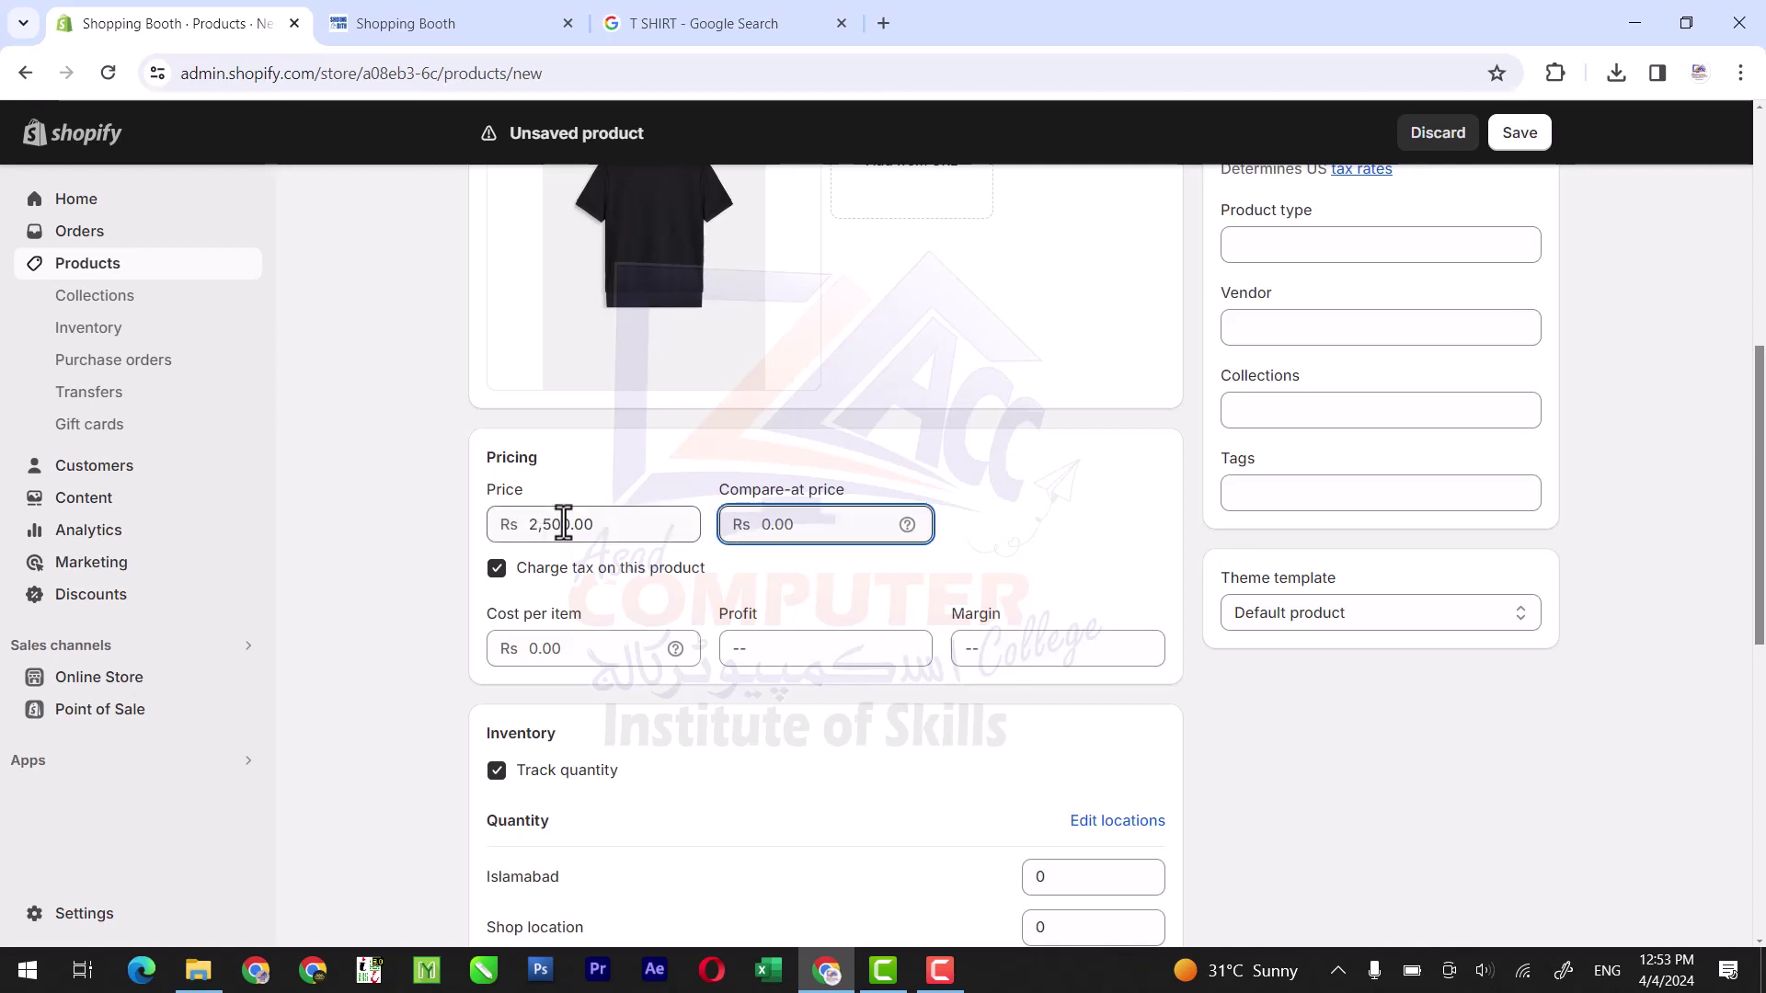
{"action": "type", "text": "3000"}
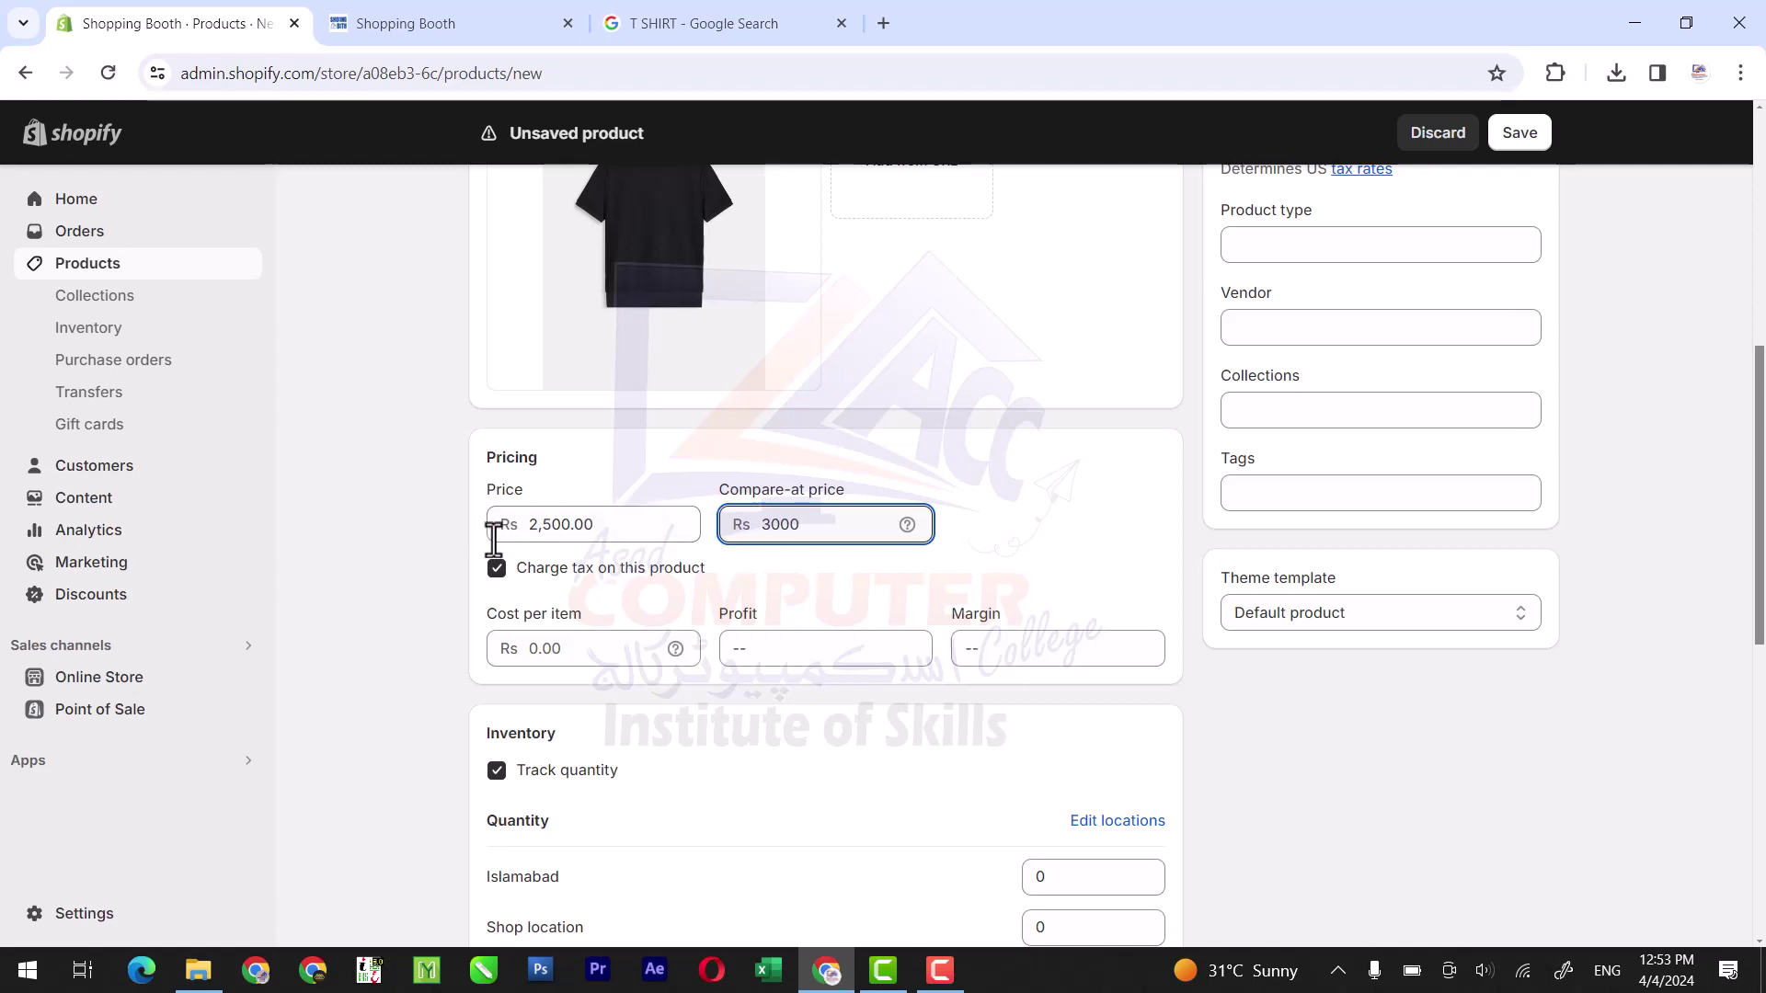
{"action": "left_click", "coordinate": [438, 537]}
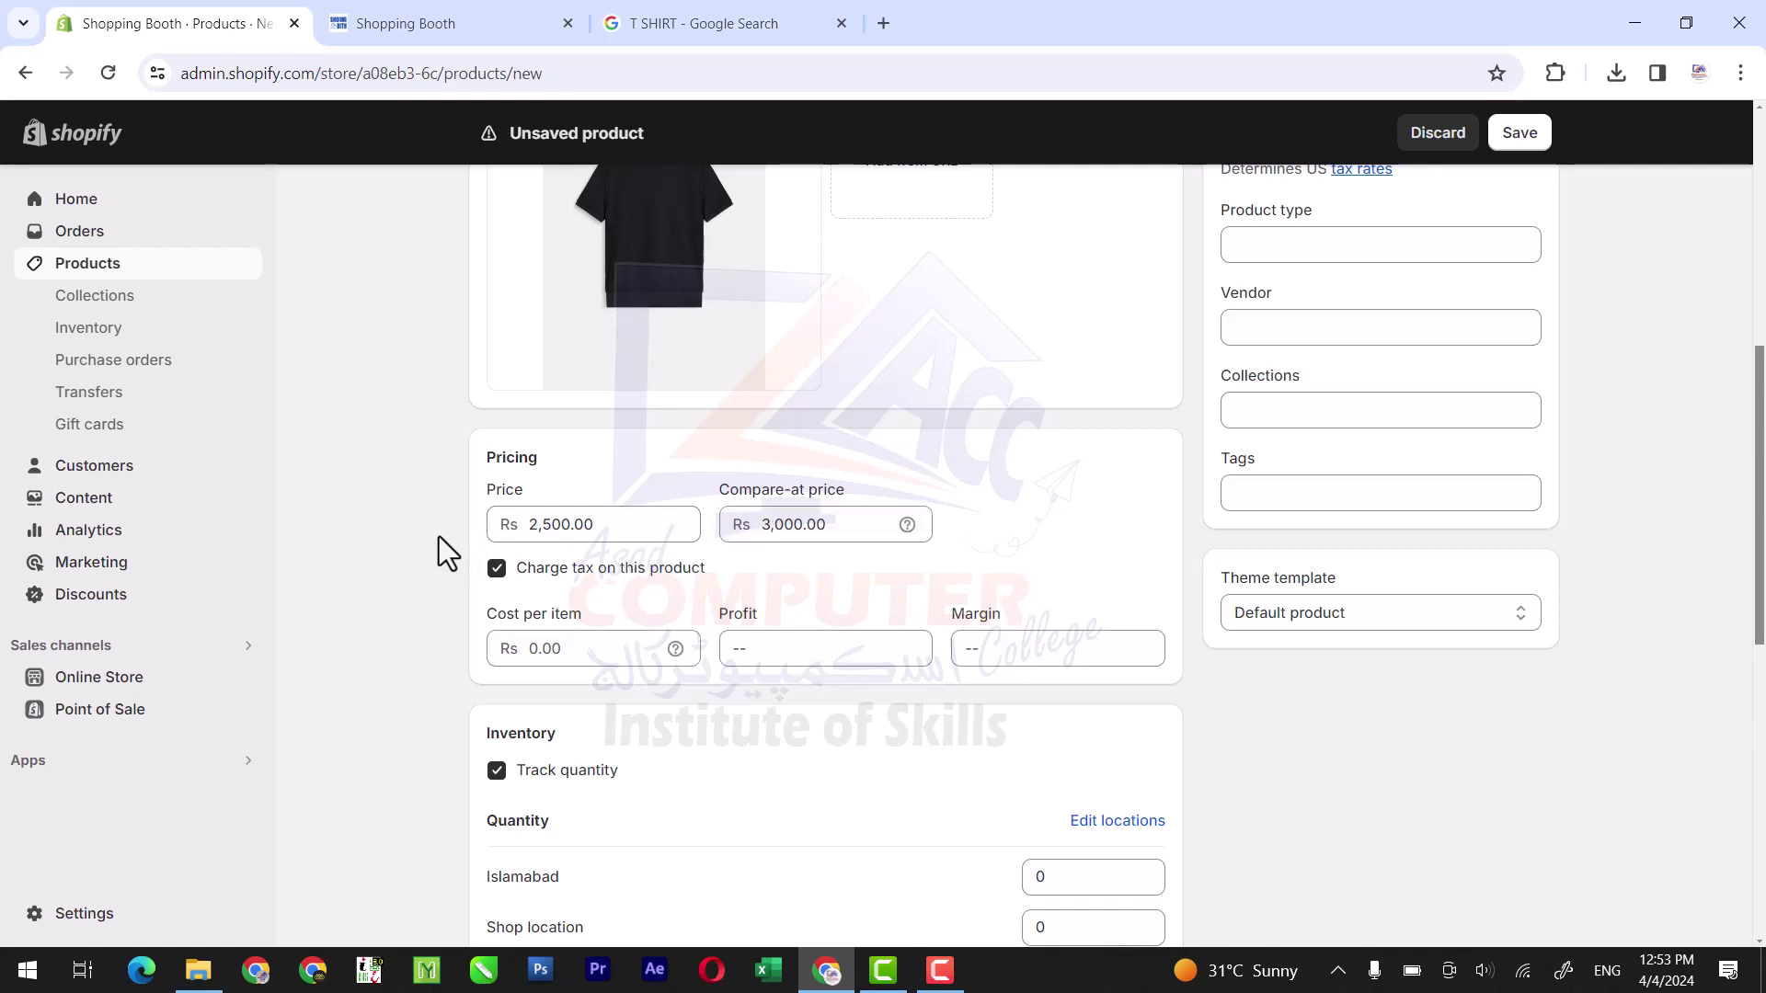
Step: Try a cost per item of Rs 1250, and replace it with Rs 1500
{"action": "left_click", "coordinate": [593, 650]}
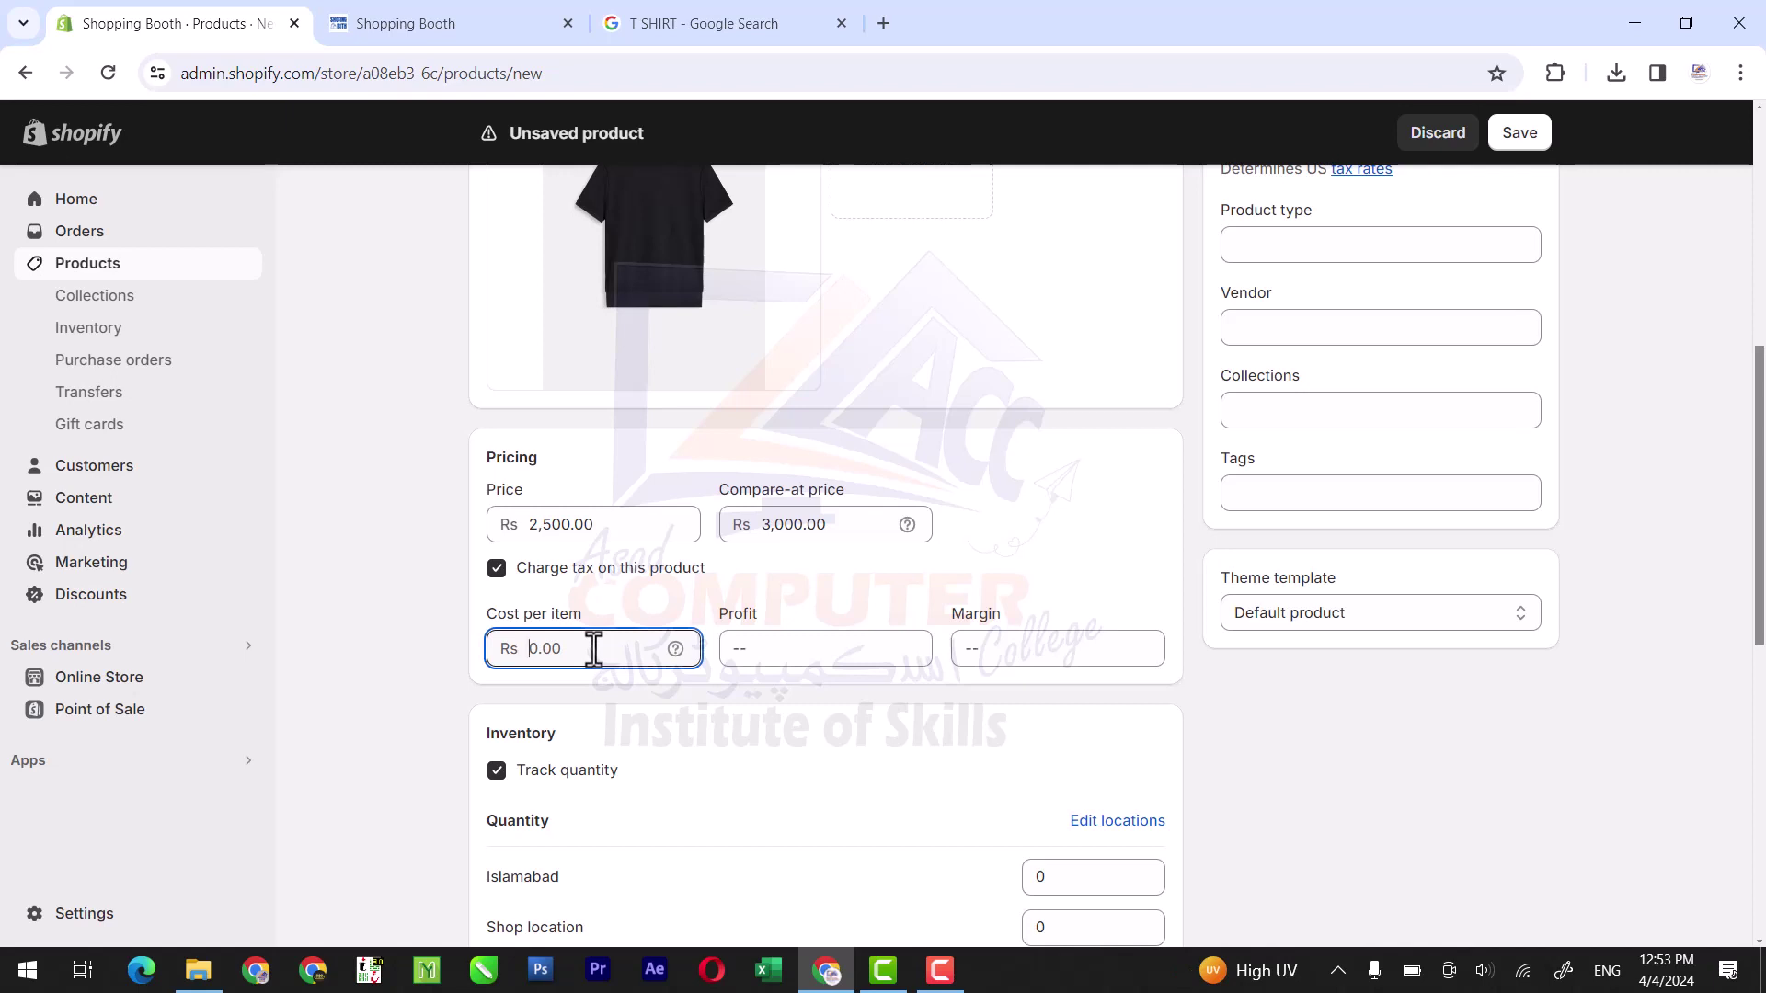
{"action": "type", "text": "1250"}
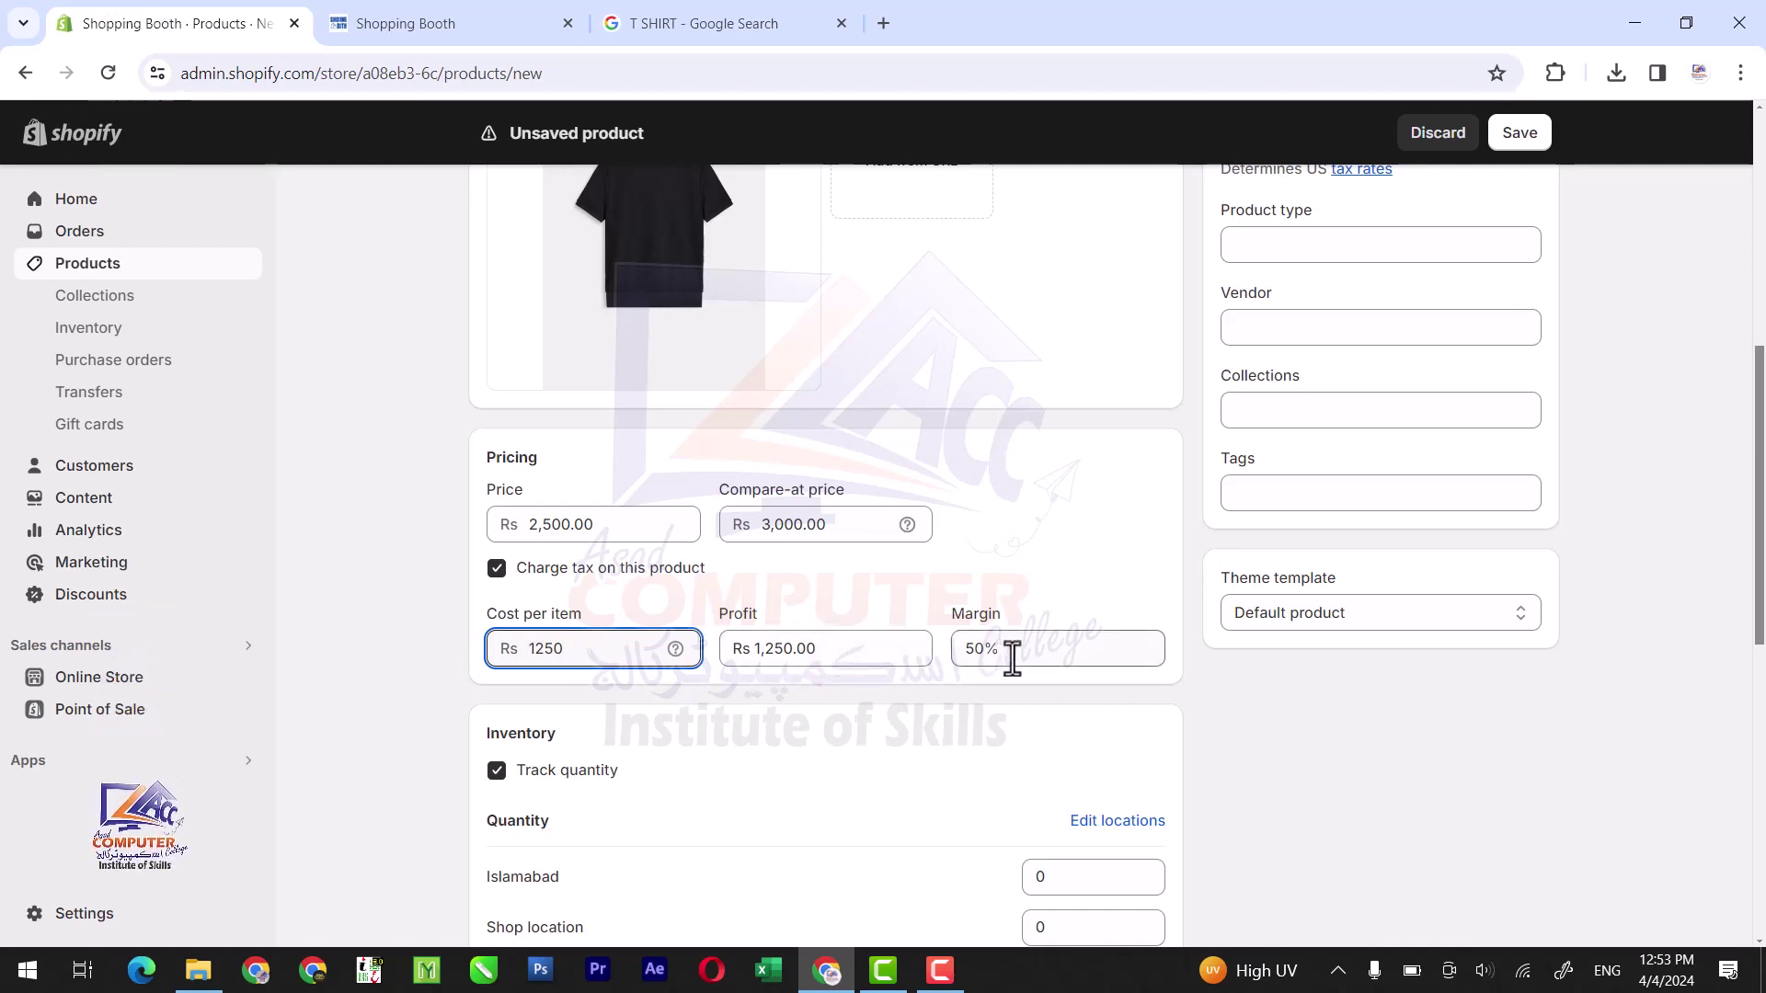
{"action": "left_click_drag", "start_coordinate": [579, 650], "coordinate": [522, 650]}
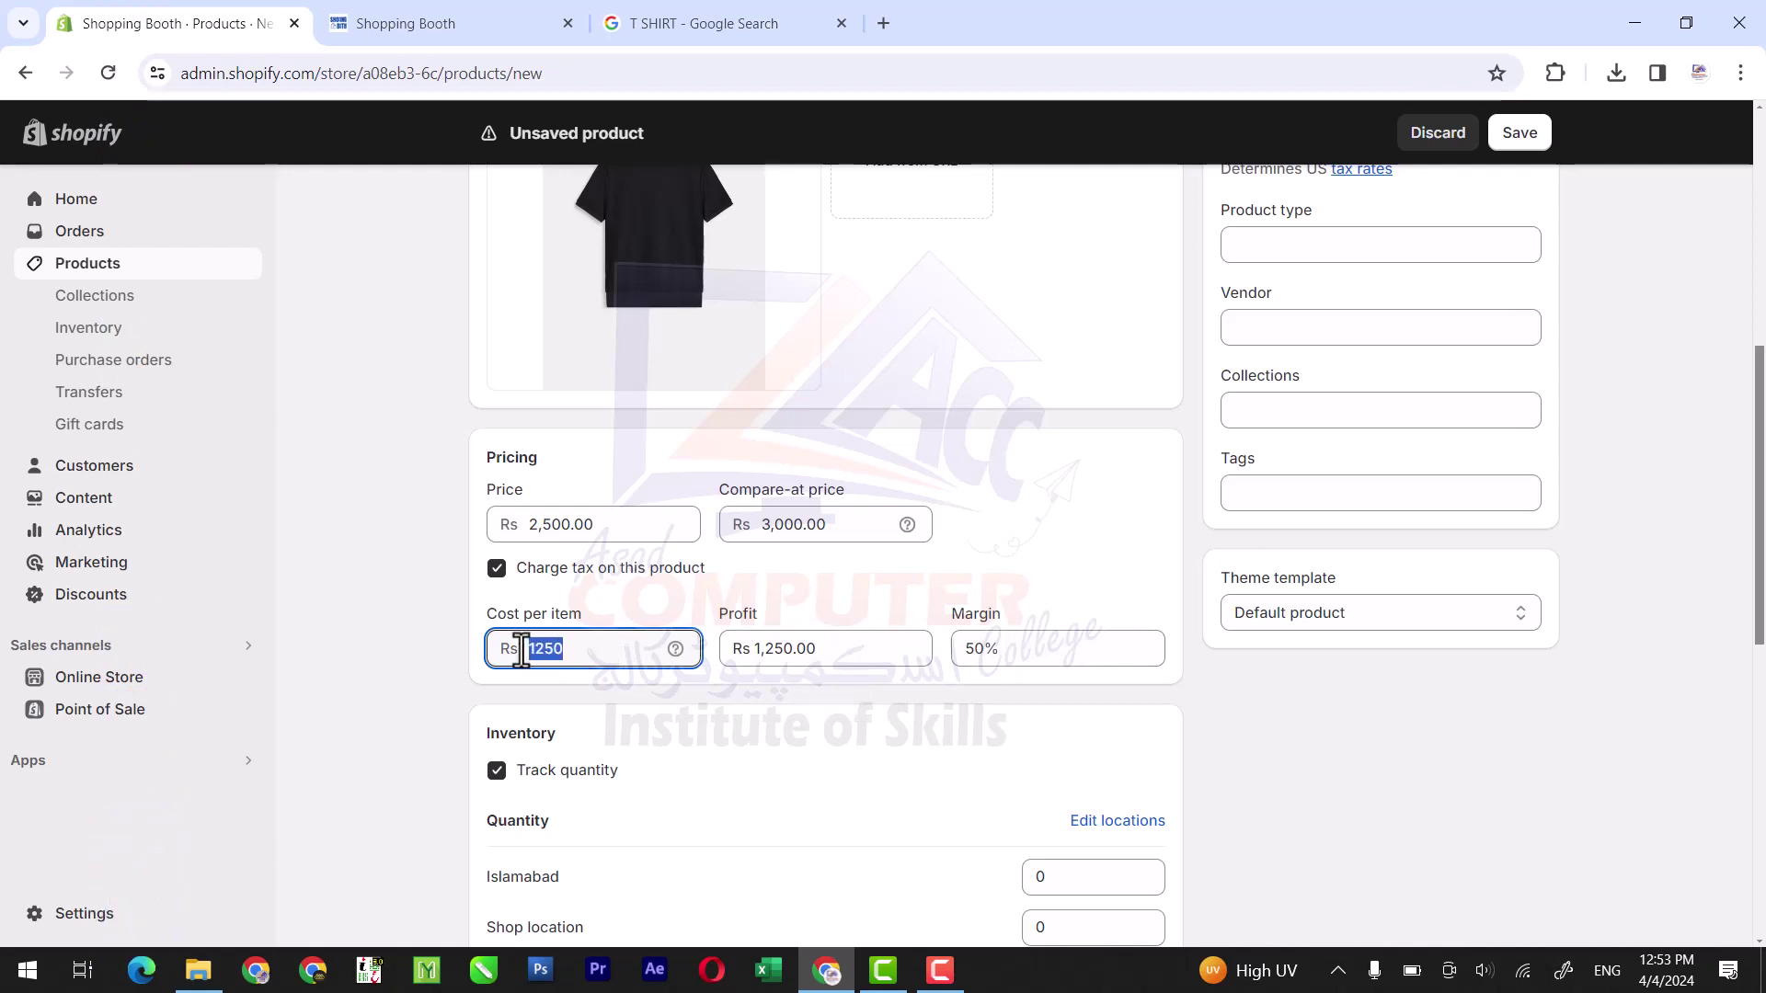
{"action": "type", "text": "1500"}
{"action": "left_click", "coordinate": [394, 637]}
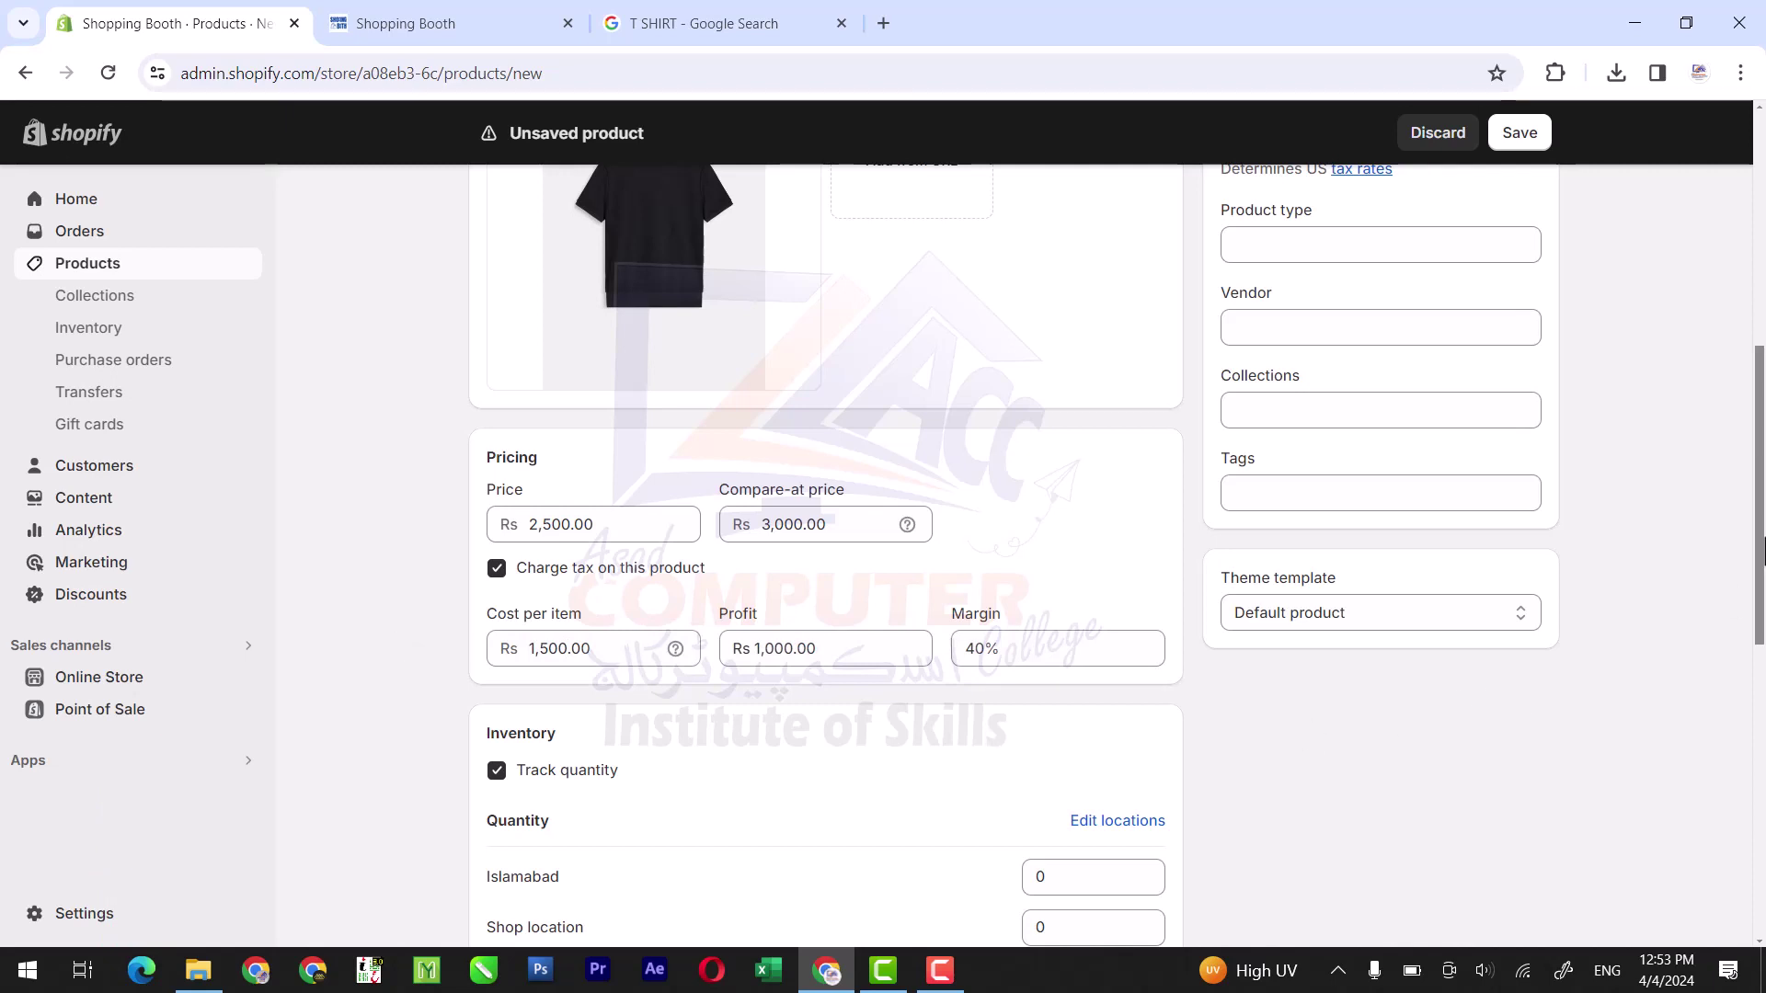
Step: Set the inventory quantity to 60 for Islamabad and 200 for Shop location
{"action": "left_click_drag", "start_coordinate": [1760, 547], "coordinate": [1761, 618]}
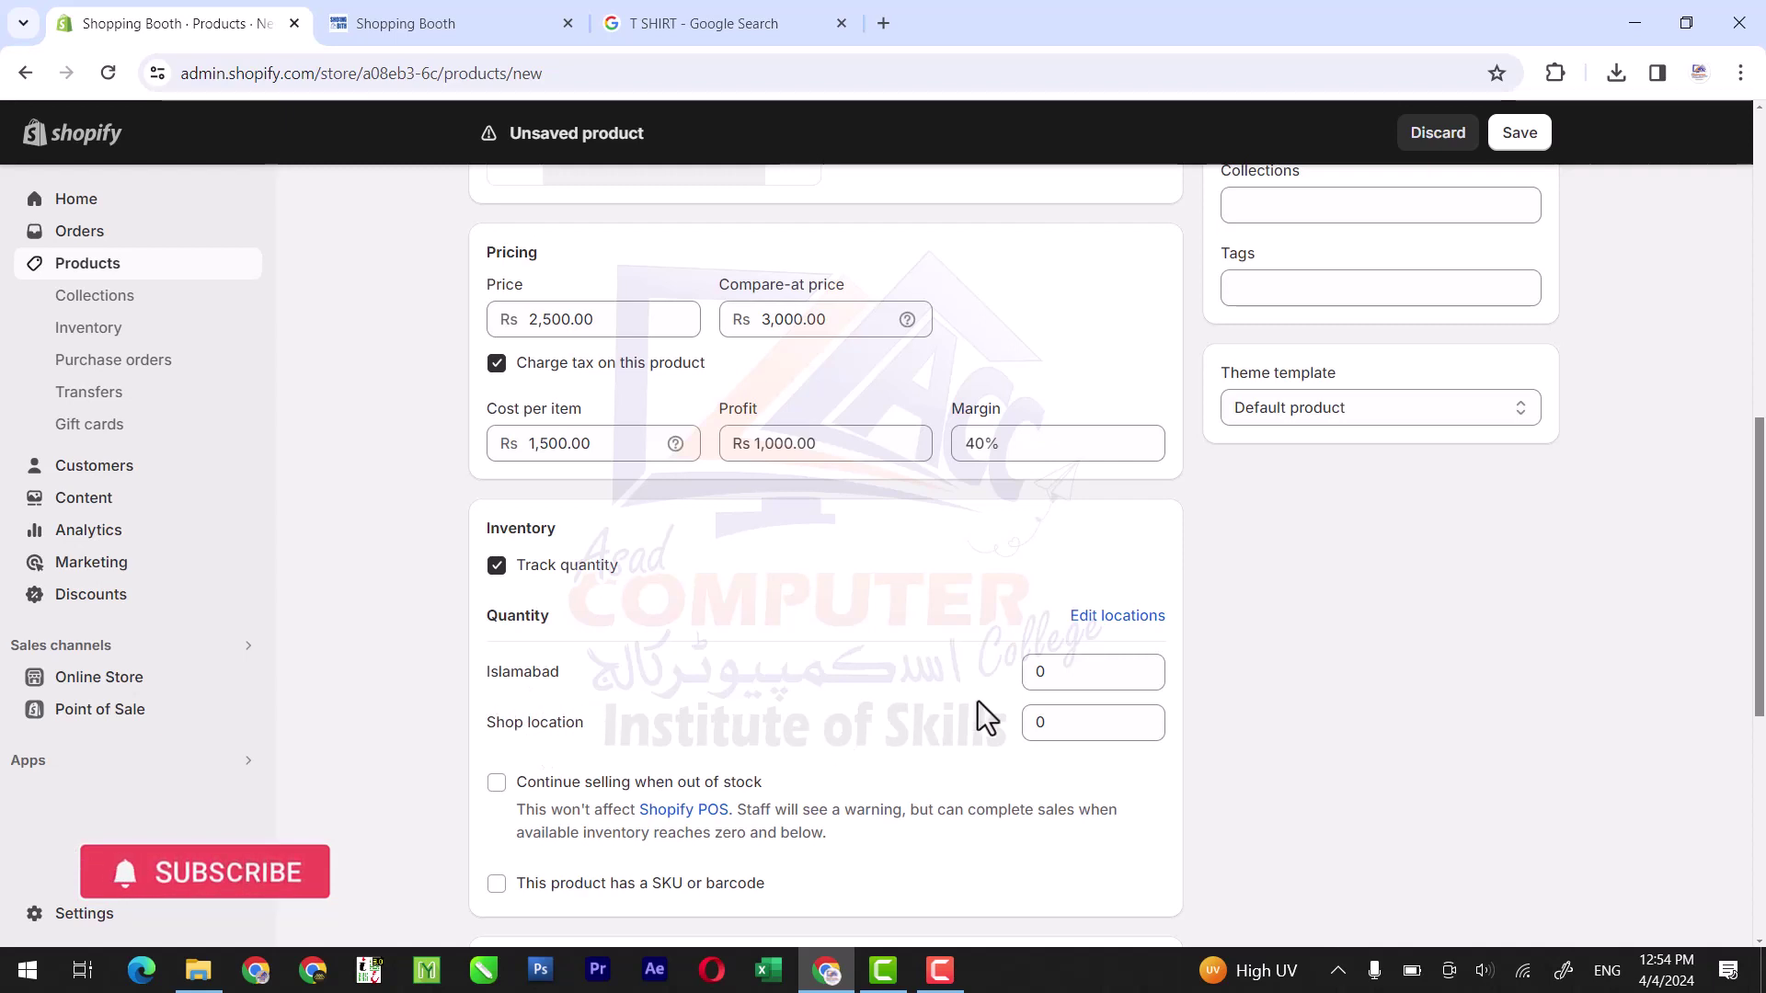
{"action": "double_click", "coordinate": [1056, 673]}
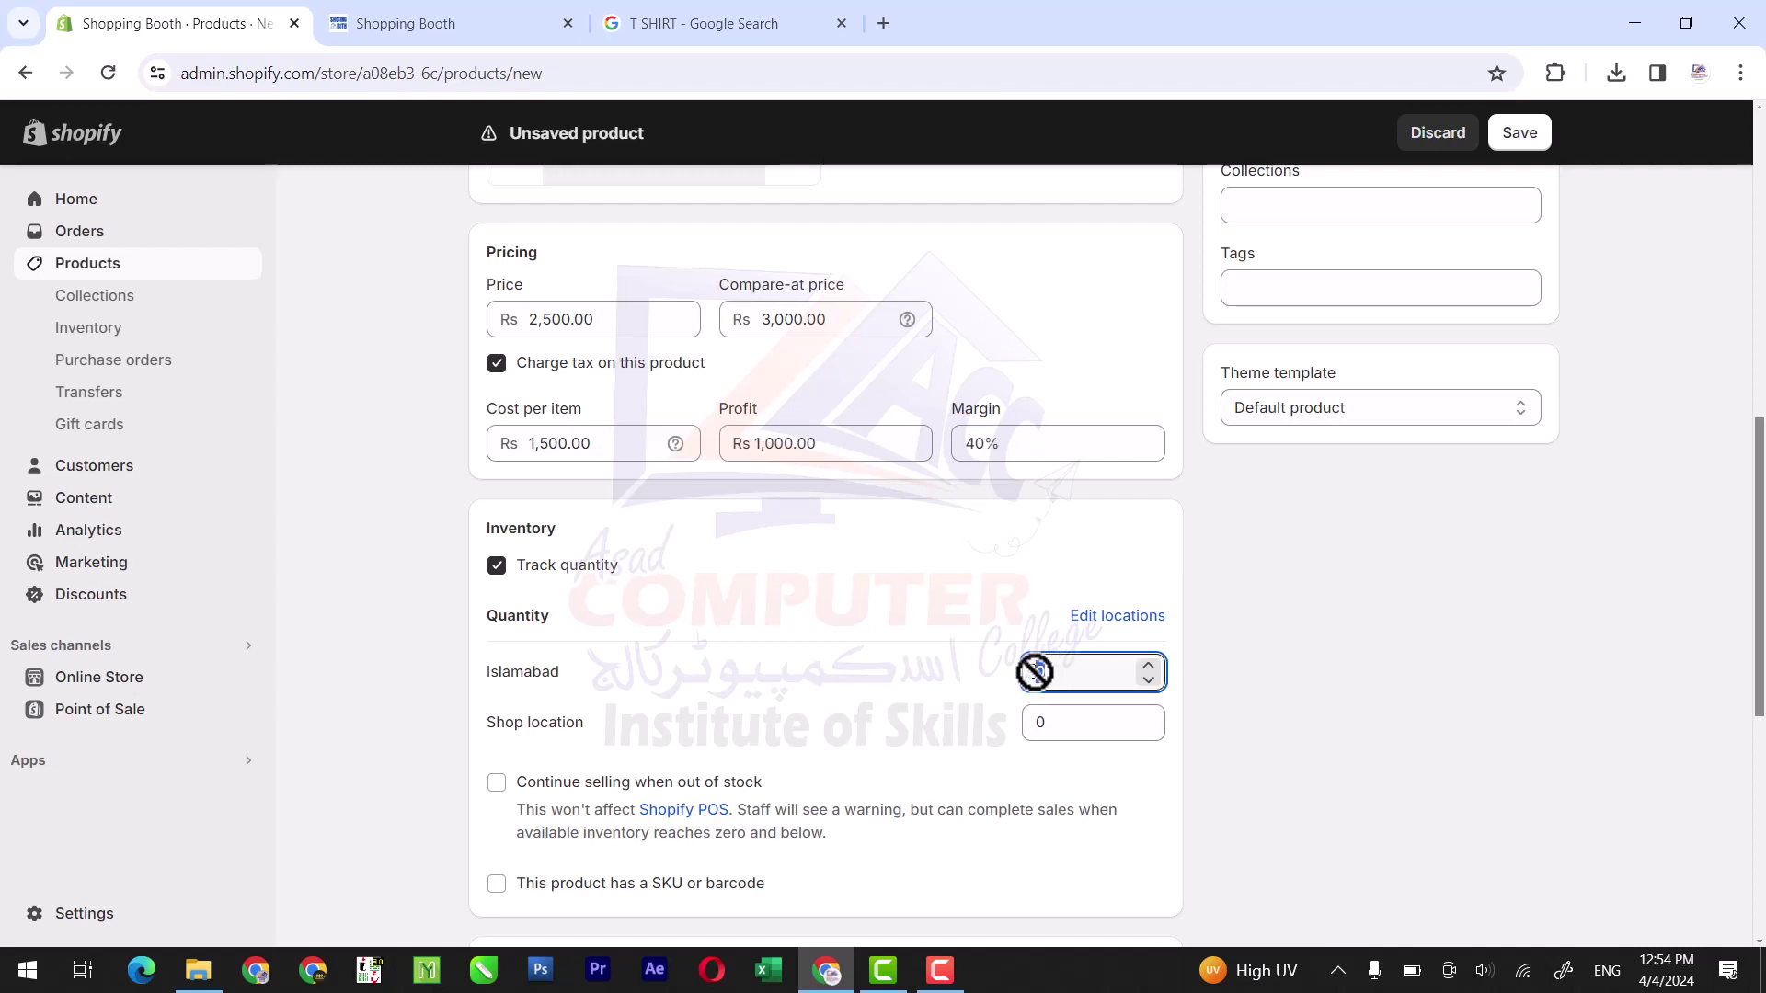
{"action": "type", "text": "60"}
{"action": "double_click", "coordinate": [1072, 726]}
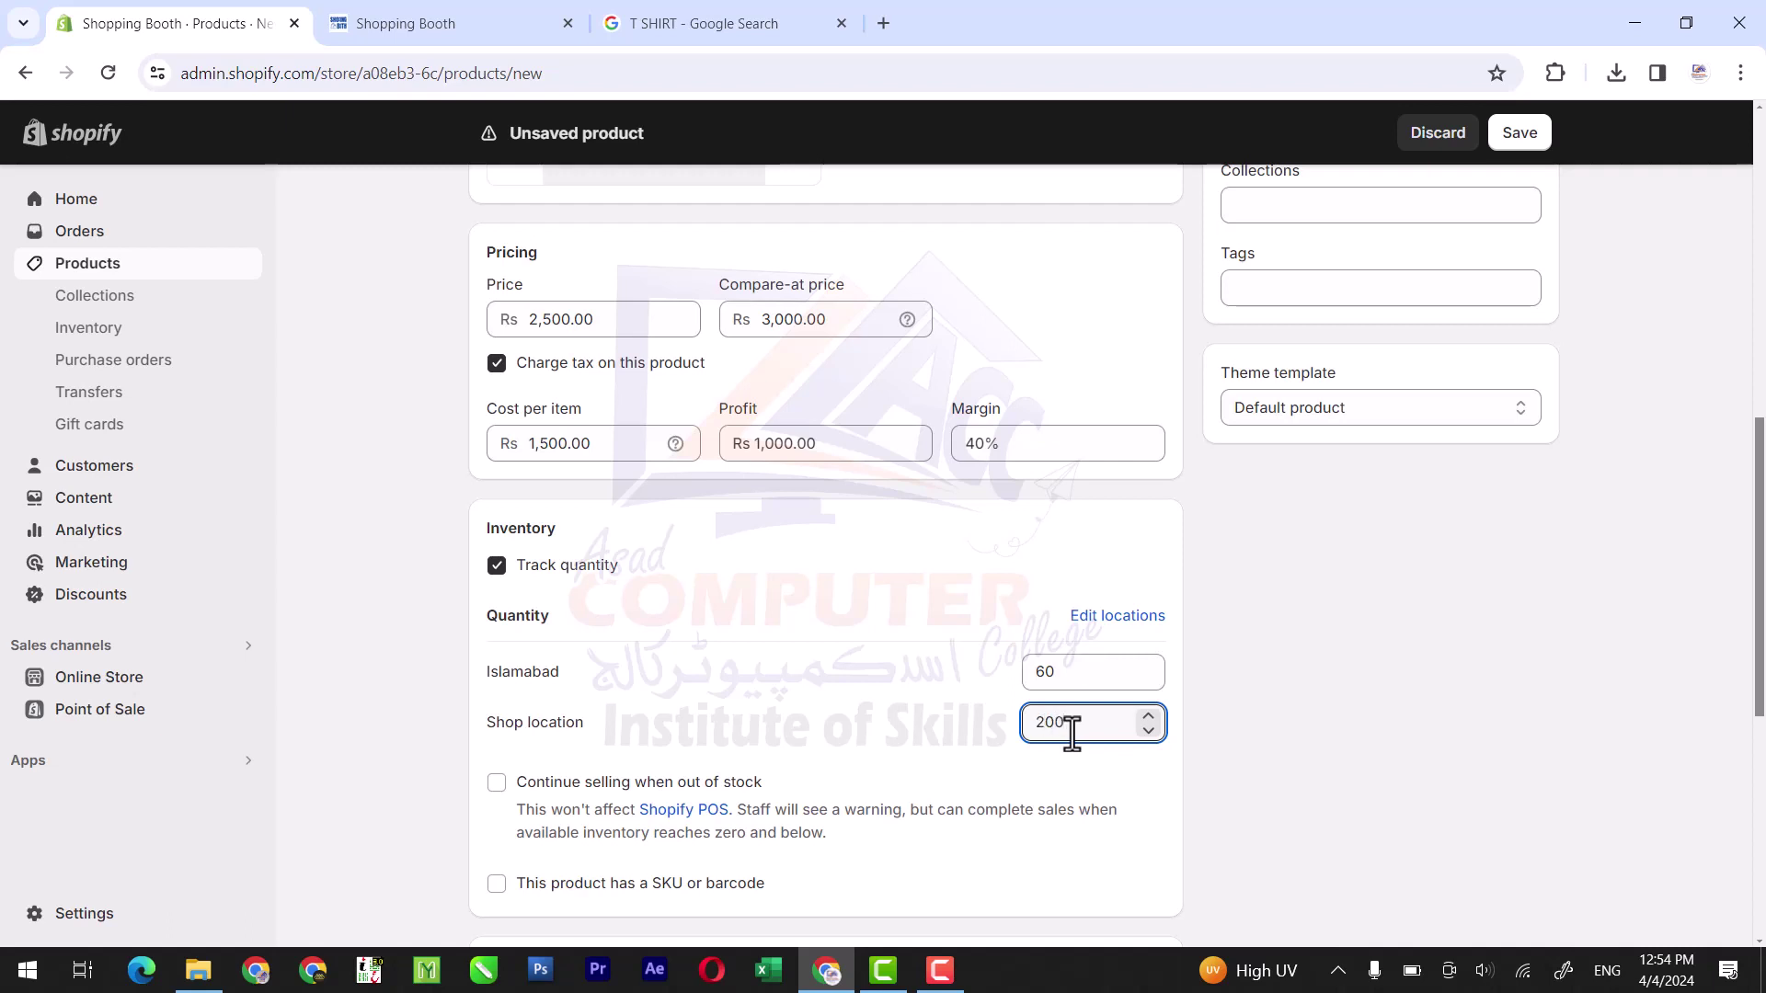
{"action": "left_click", "coordinate": [1282, 682]}
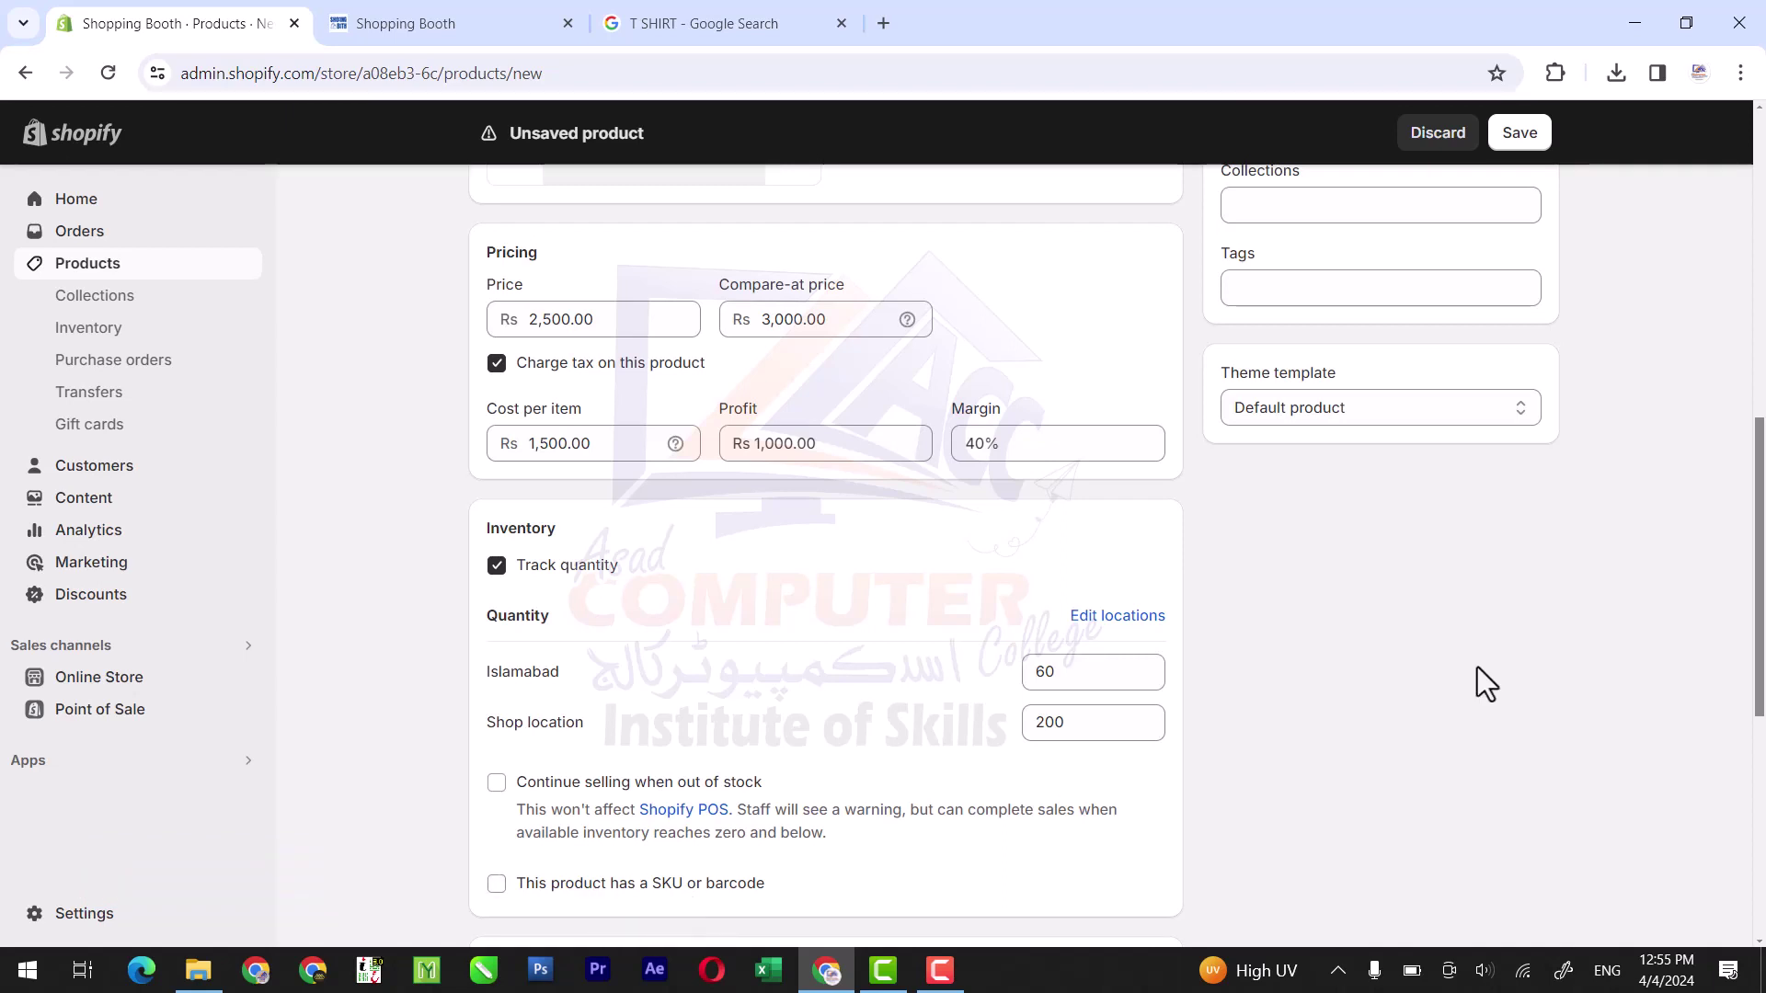
Step: Mark the product as having a SKU or barcode and enter "Black-T" as its SKU
{"action": "left_click_drag", "start_coordinate": [1758, 531], "coordinate": [1758, 701]}
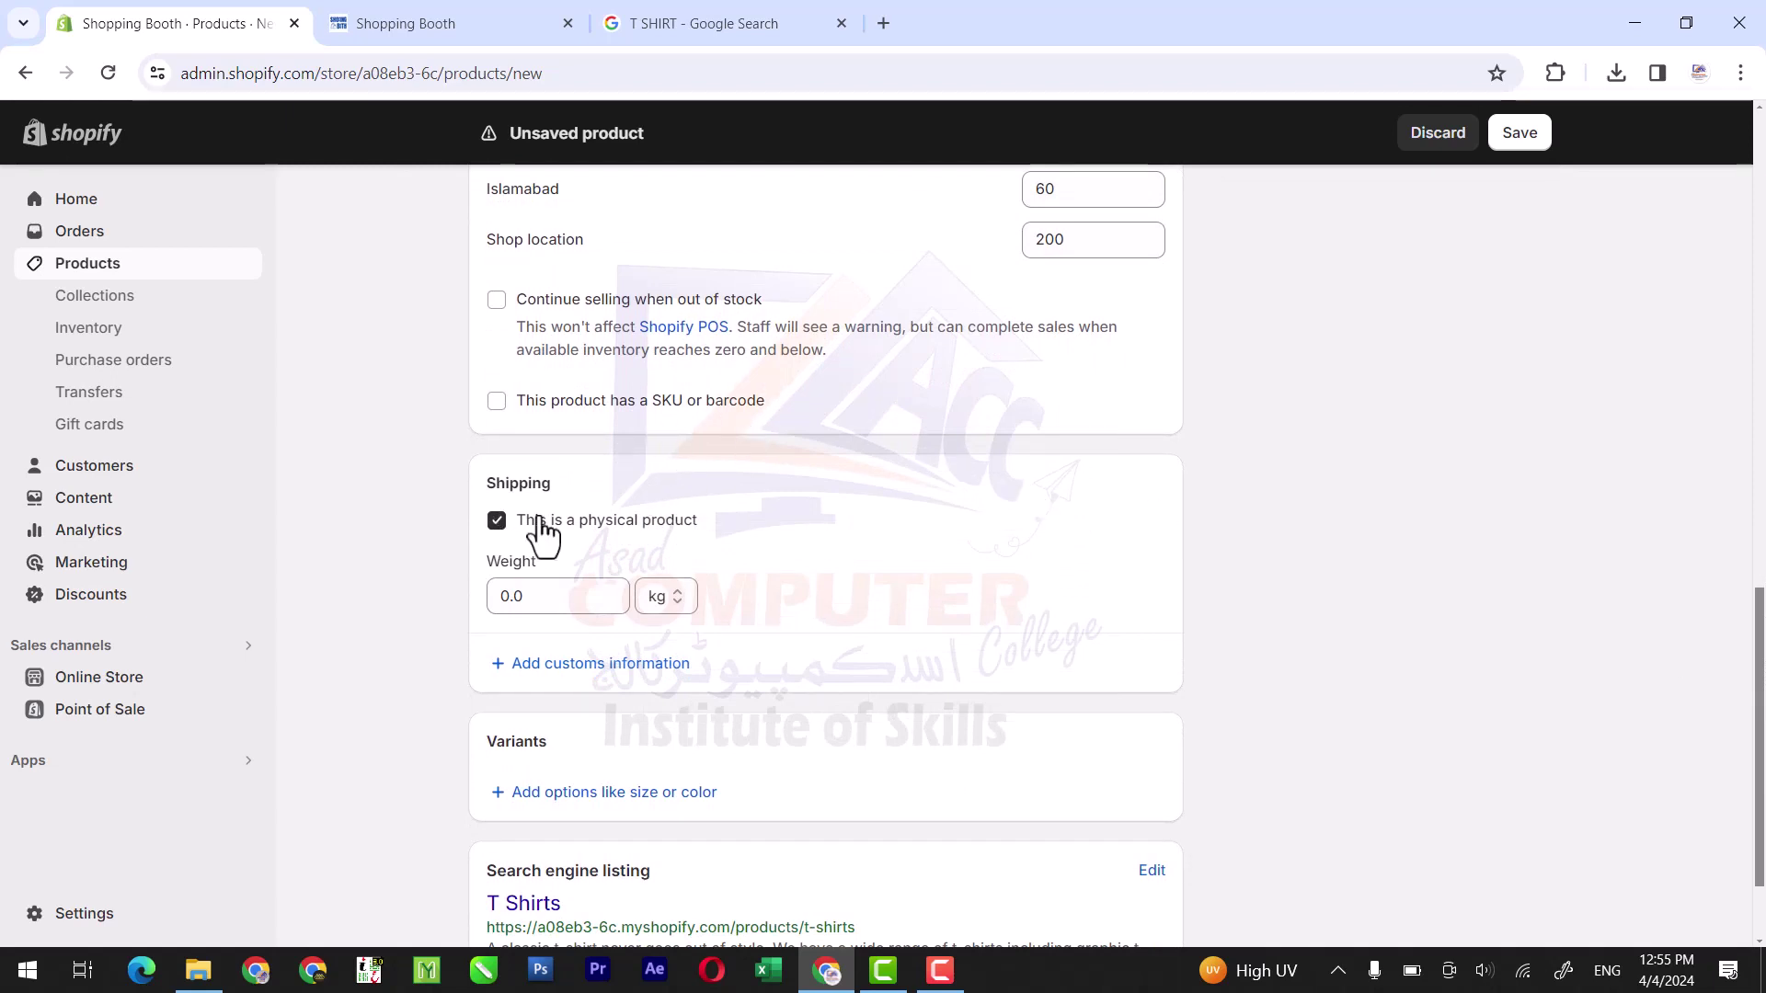
{"action": "left_click", "coordinate": [496, 402]}
{"action": "left_click", "coordinate": [583, 505]}
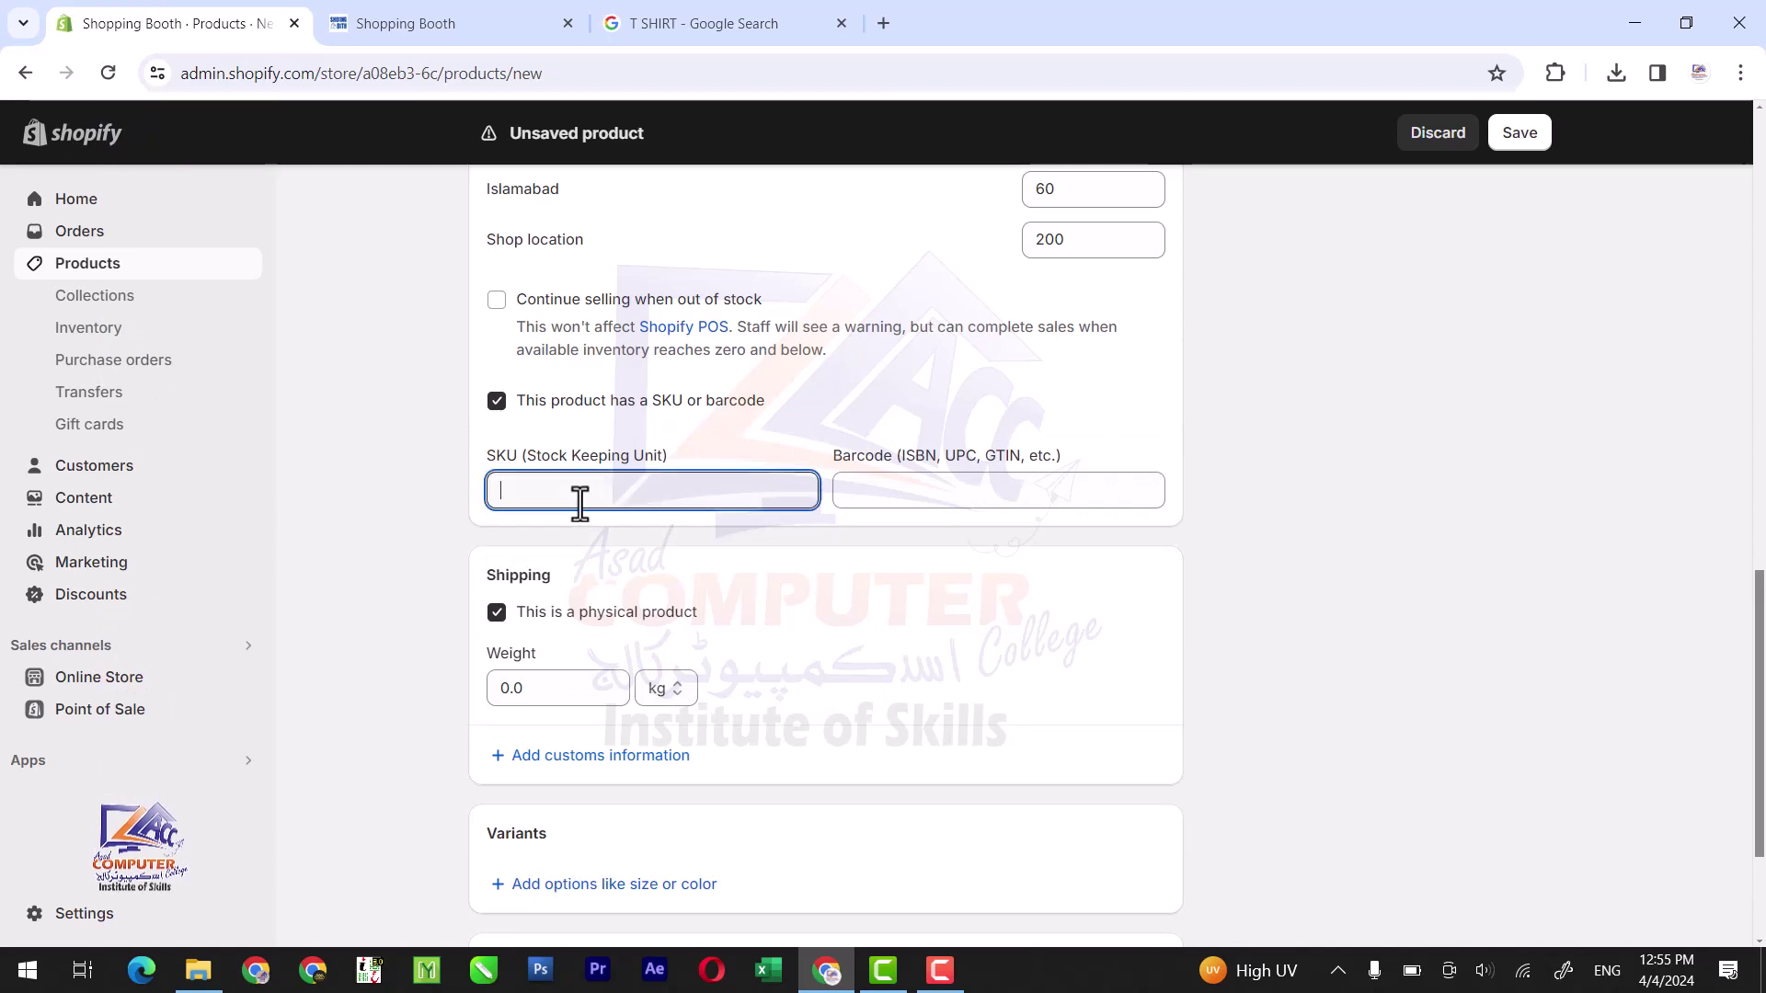
{"action": "type", "text": "B"}
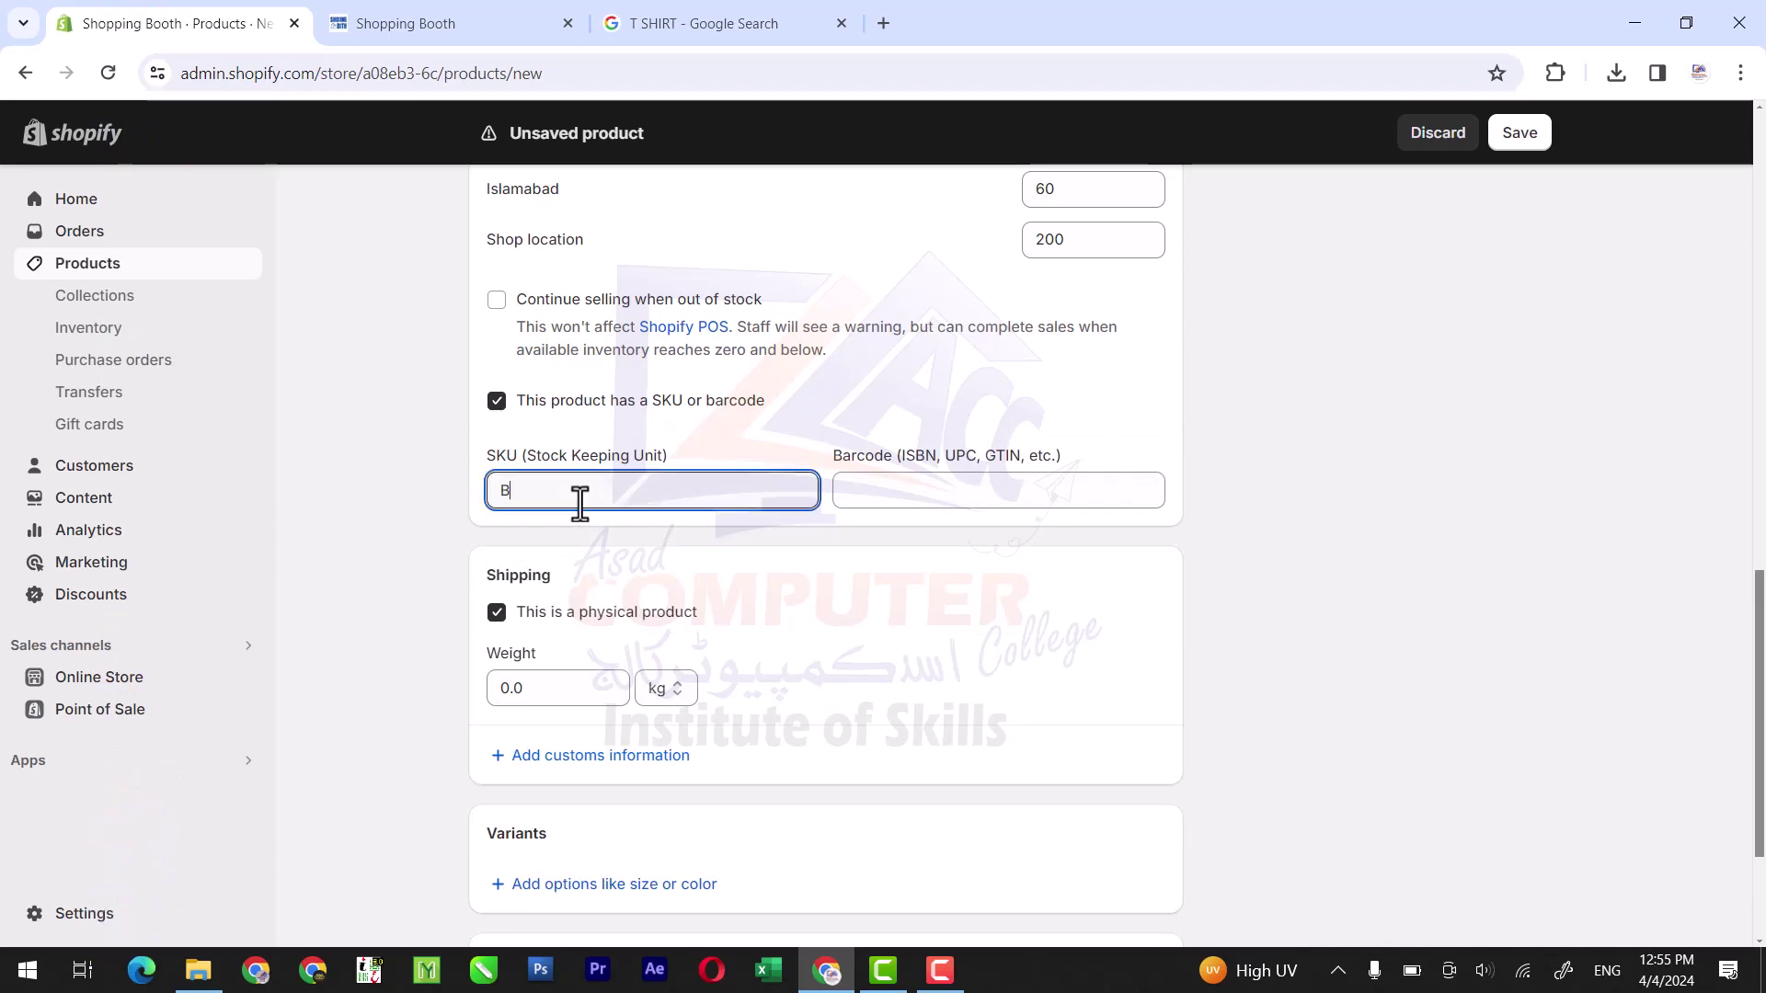
{"action": "type", "text": "lack-t"}
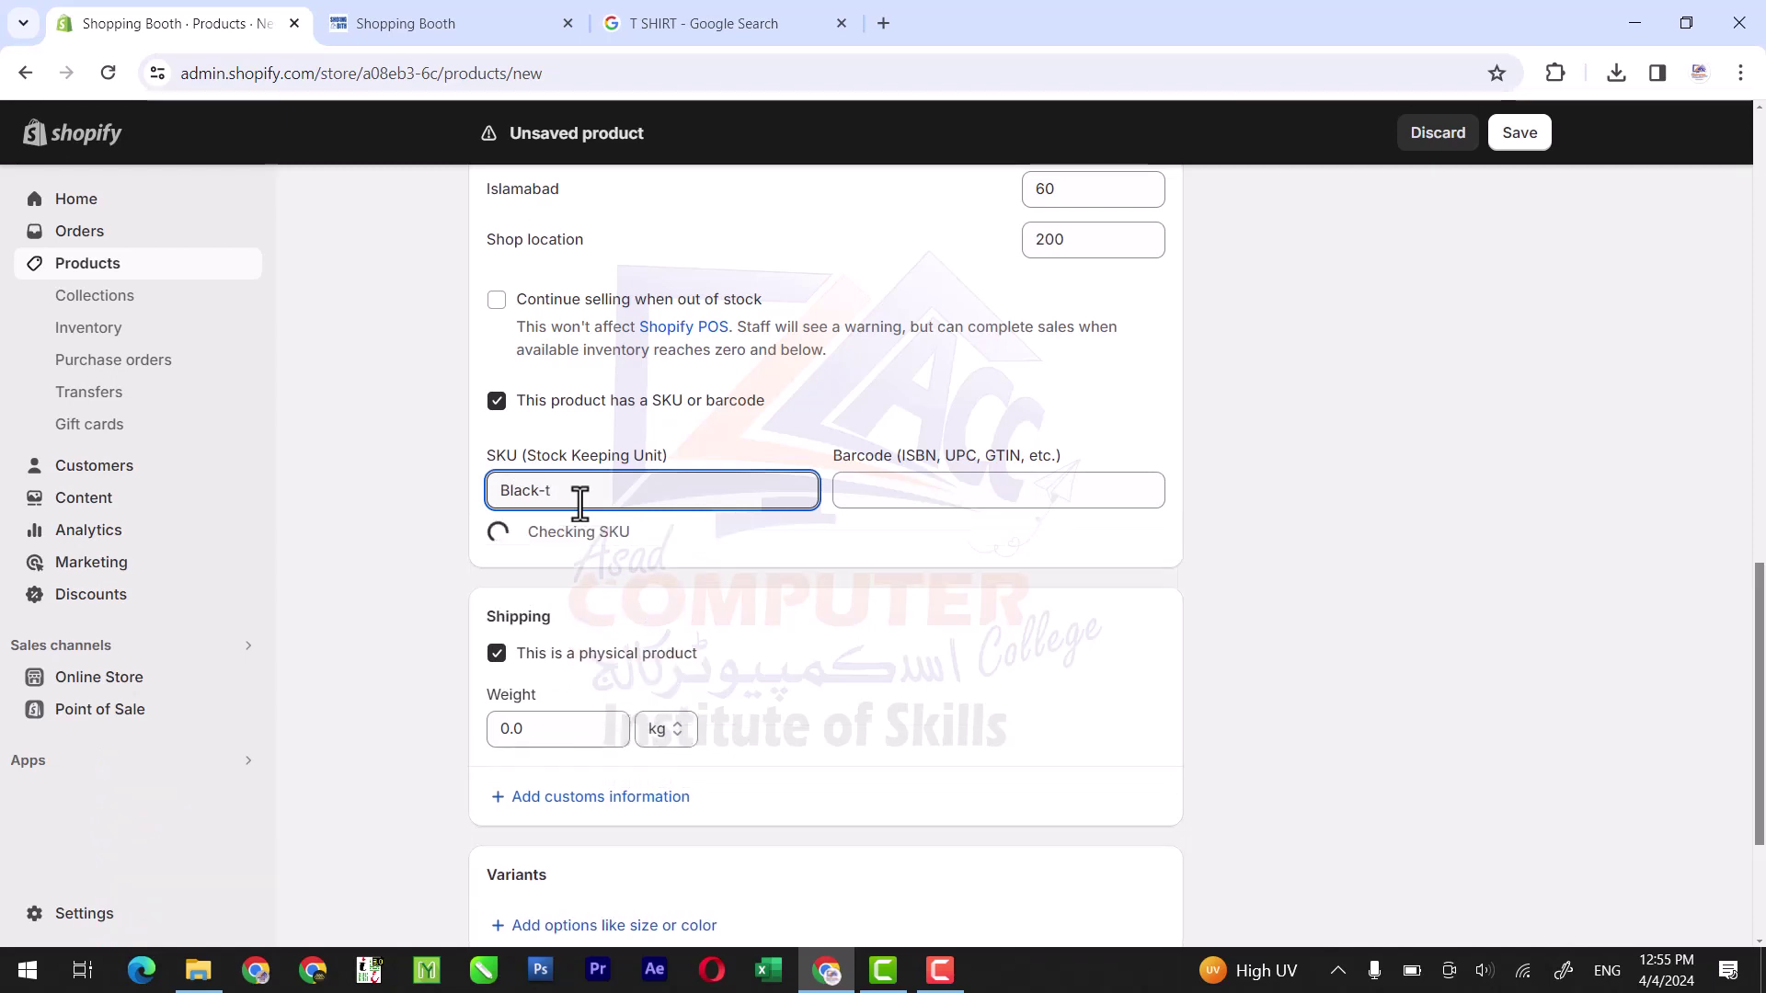
{"action": "key", "text": "BackSpace"}
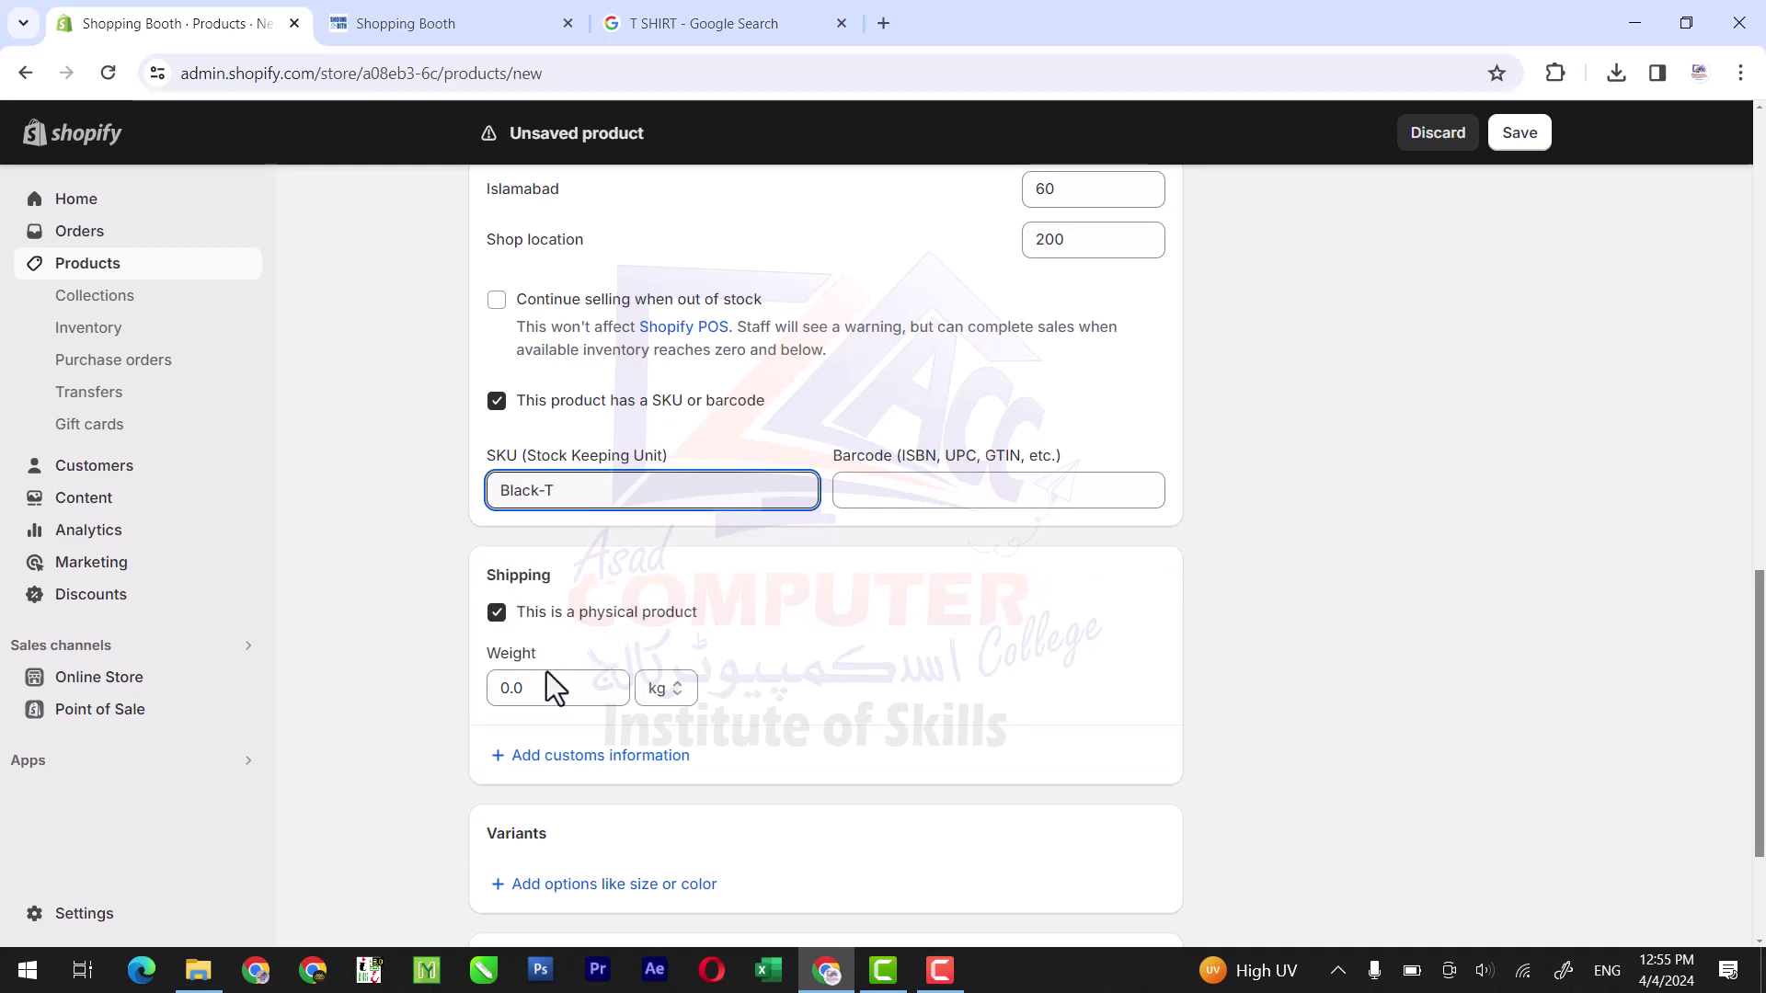
Step: Set the product's shipping weight to 0.5 kg
{"action": "double_click", "coordinate": [531, 692]}
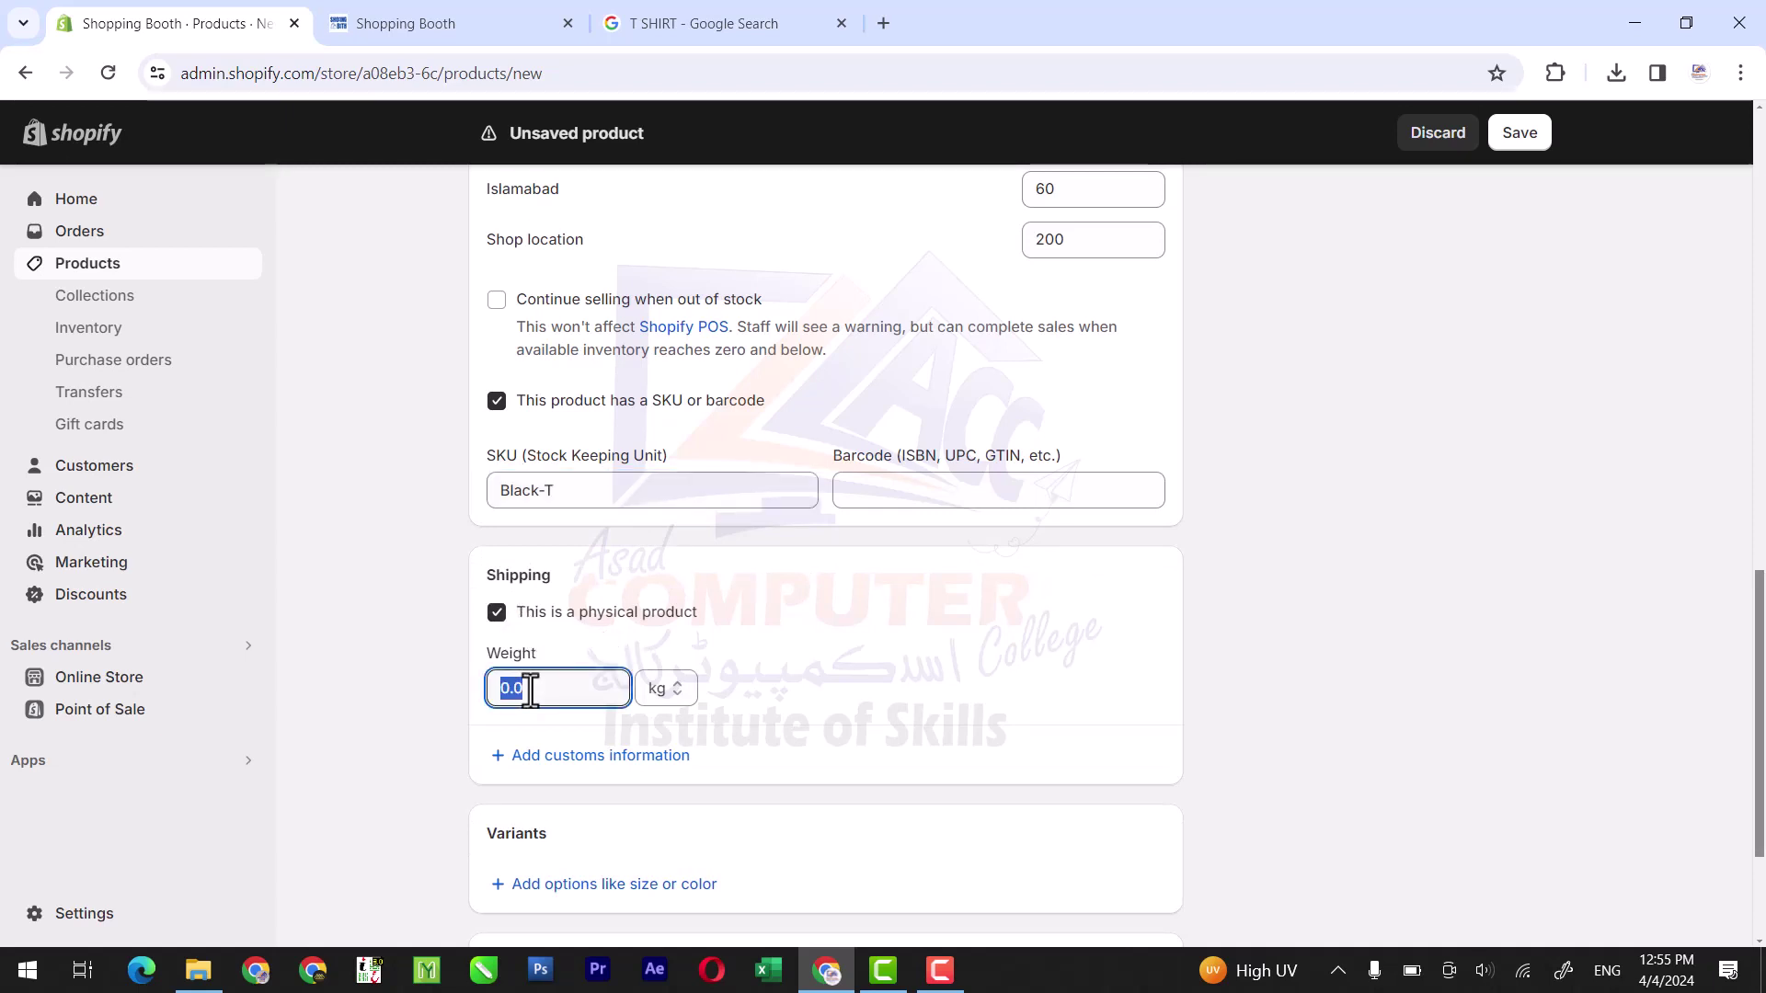
{"action": "type", "text": "0.5"}
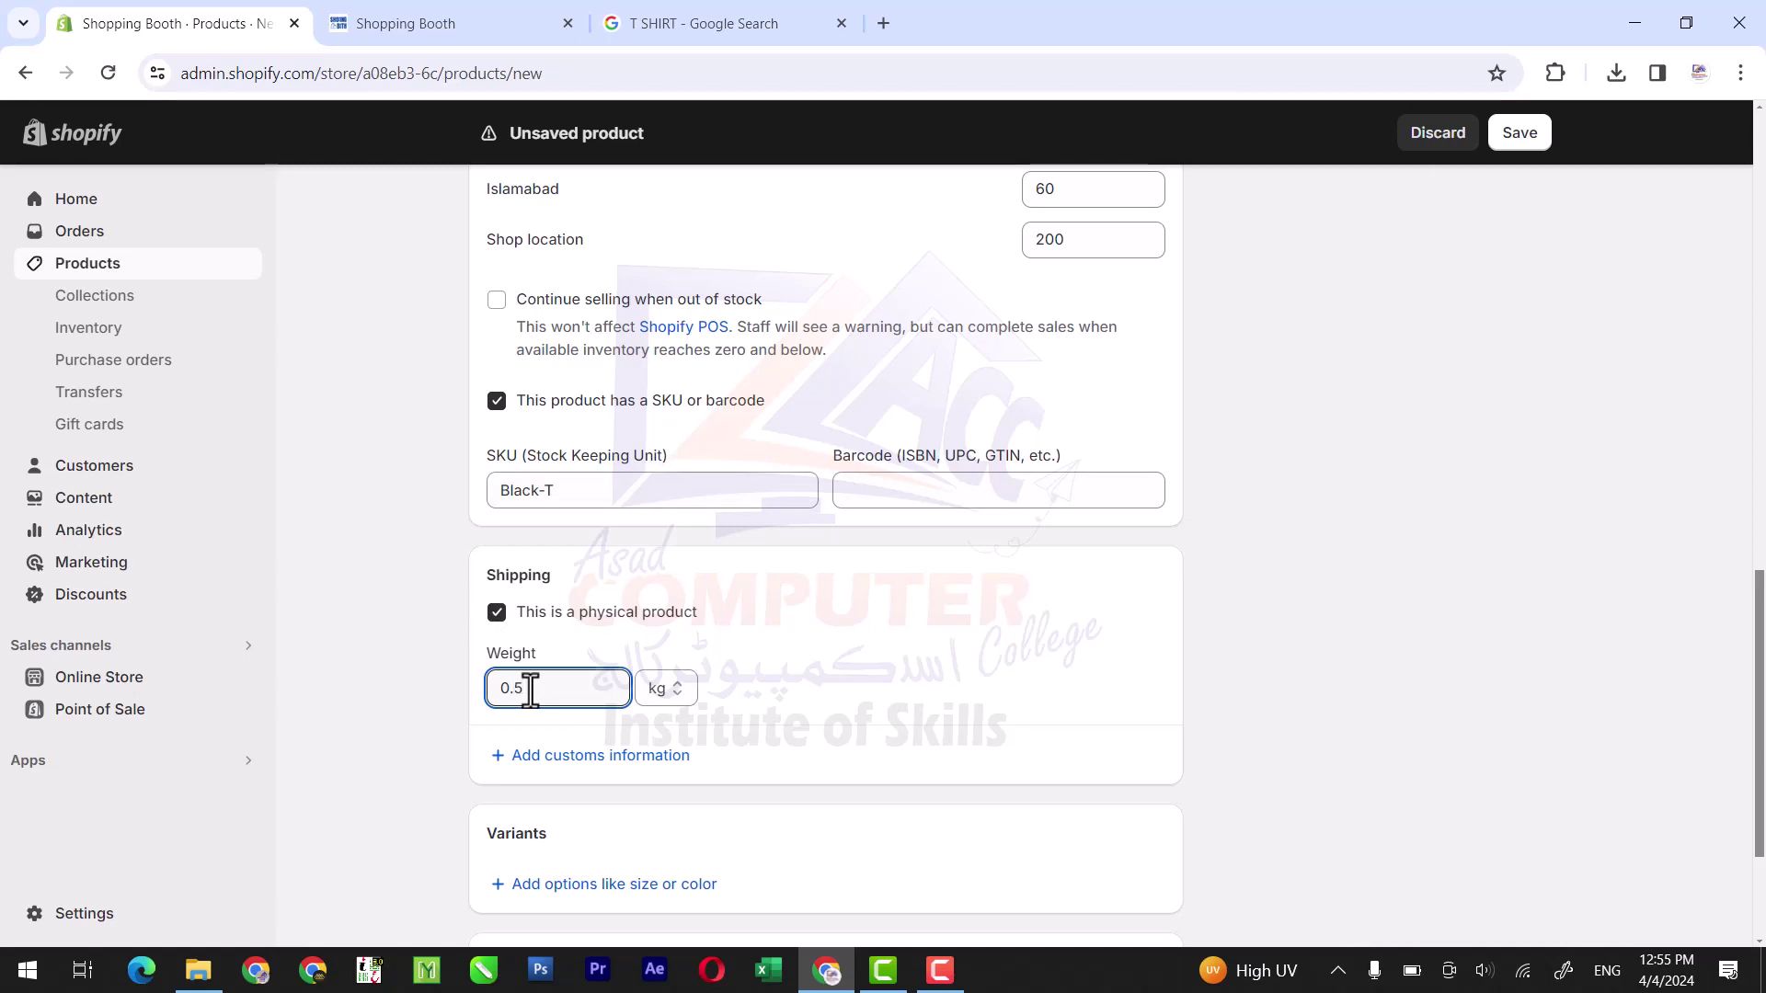
{"action": "left_click", "coordinate": [1299, 646]}
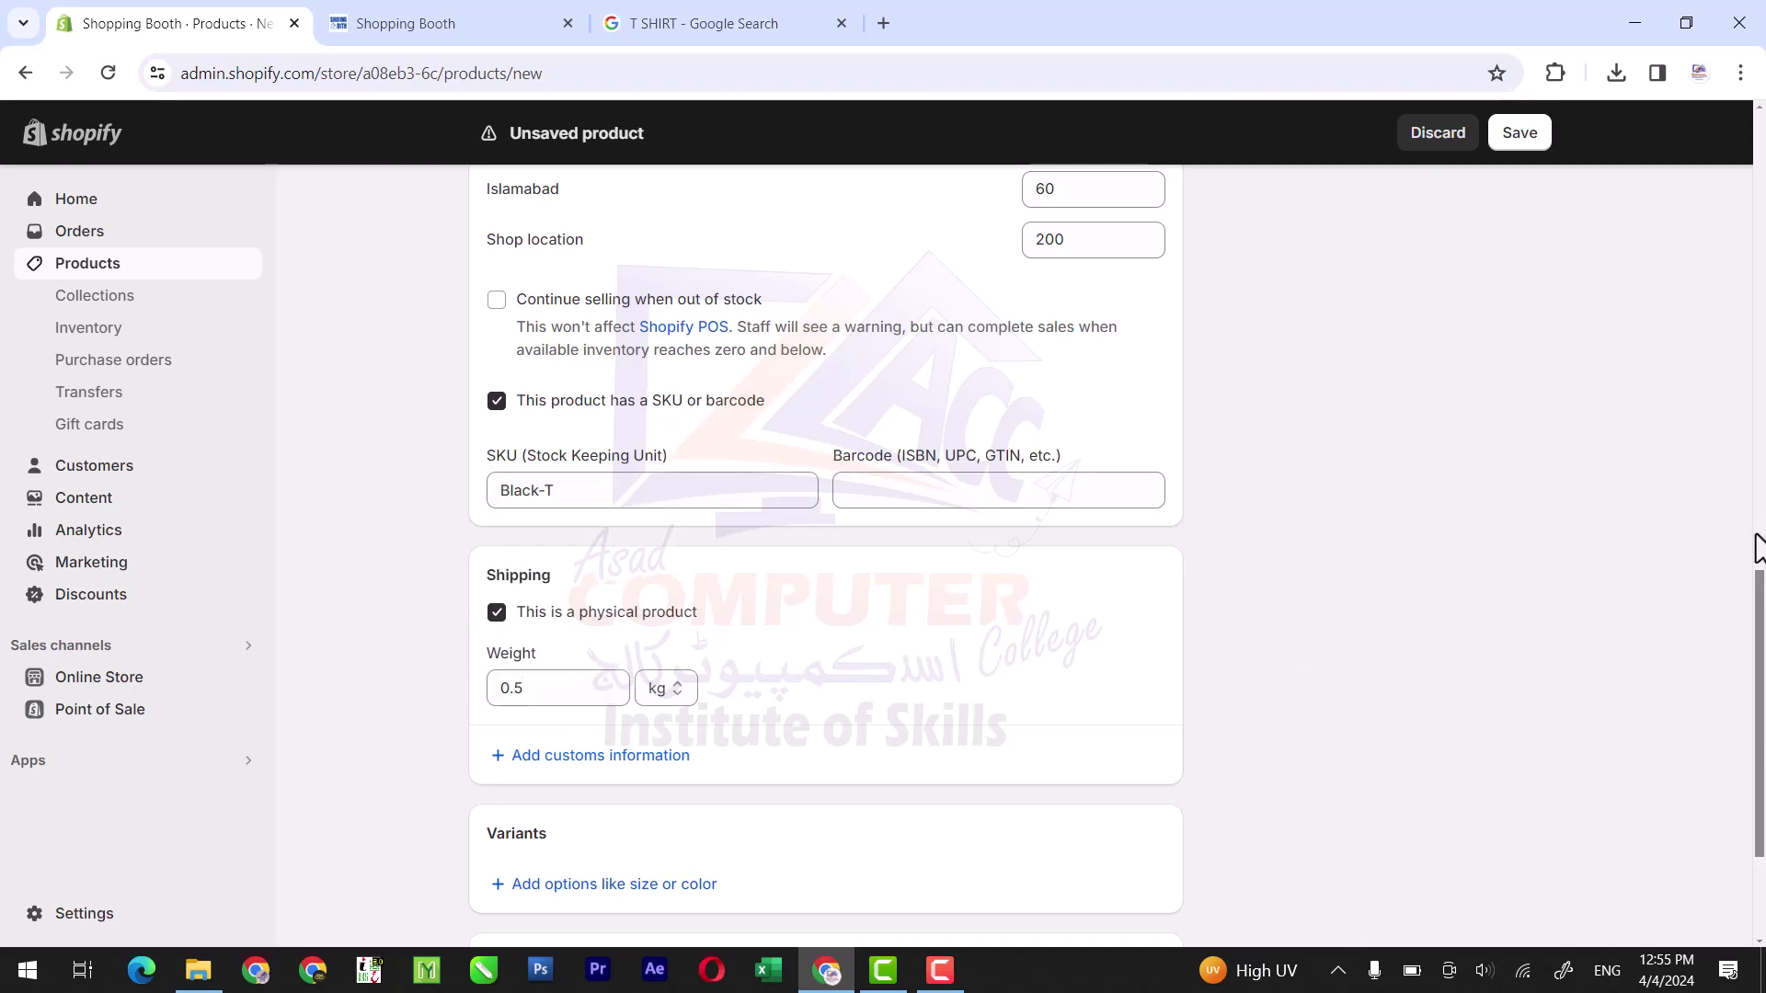
Step: Add a Color variant option to the product with the values Black and Blue
{"action": "left_click_drag", "start_coordinate": [1759, 593], "coordinate": [1761, 696]}
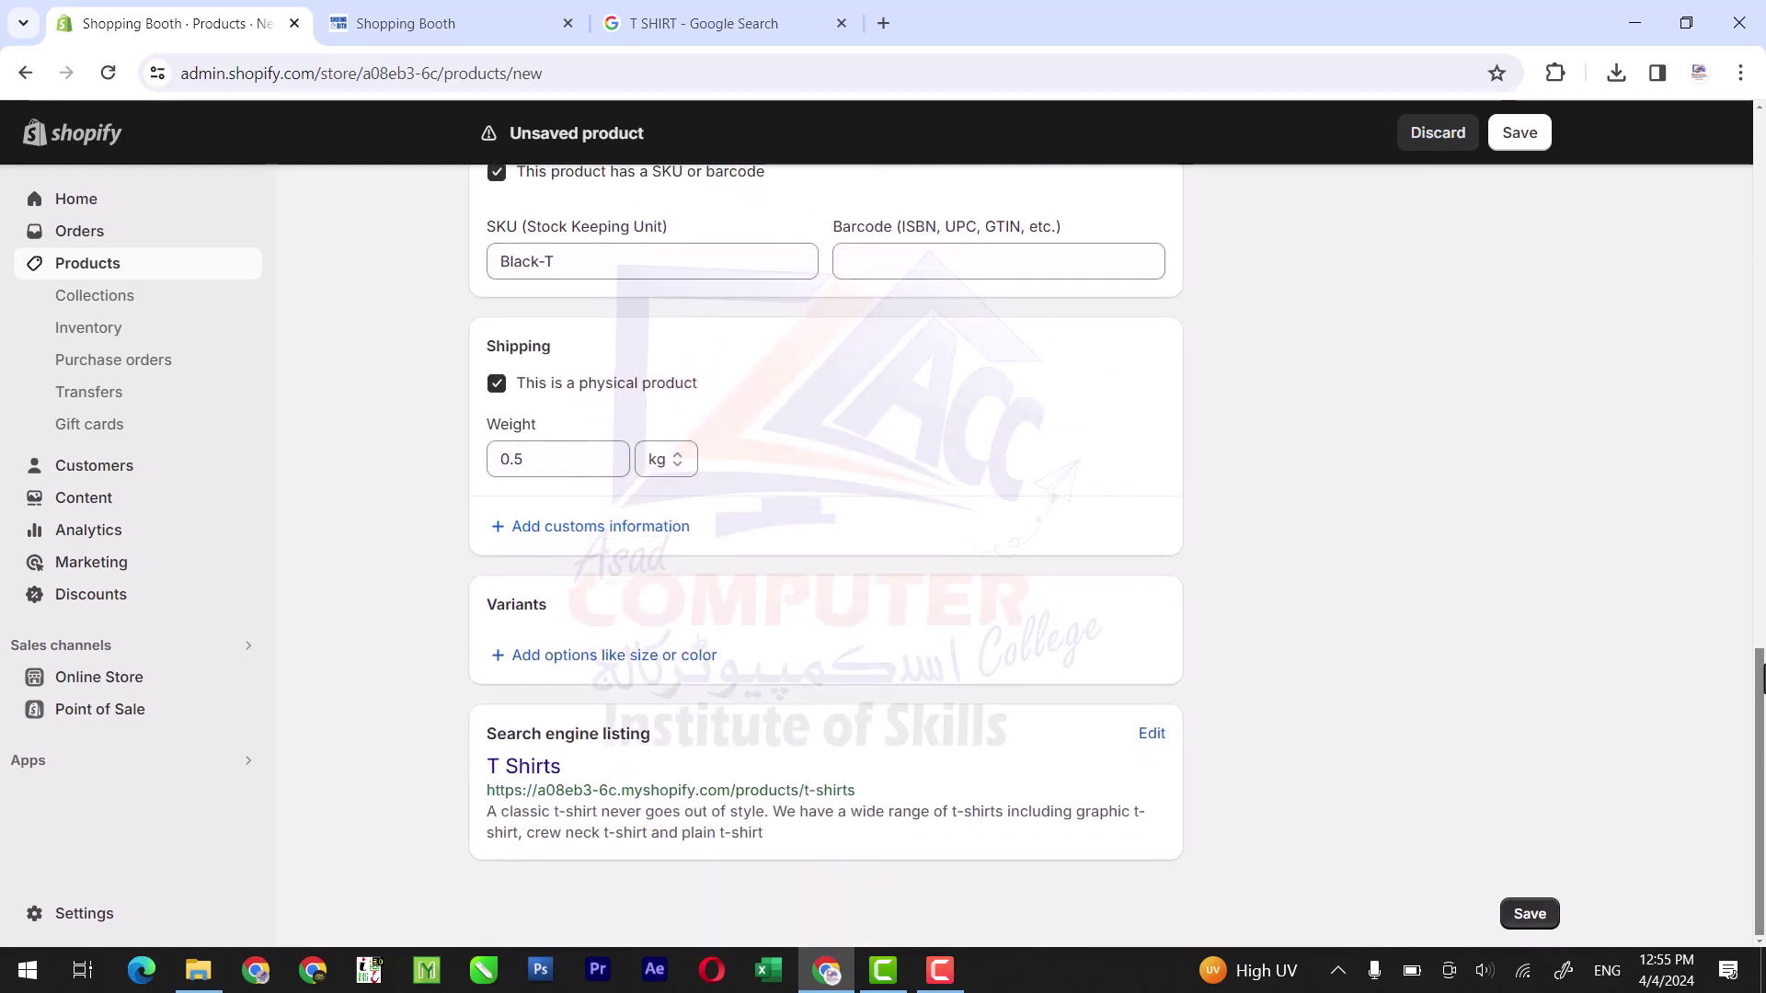
{"action": "left_click", "coordinate": [575, 657]}
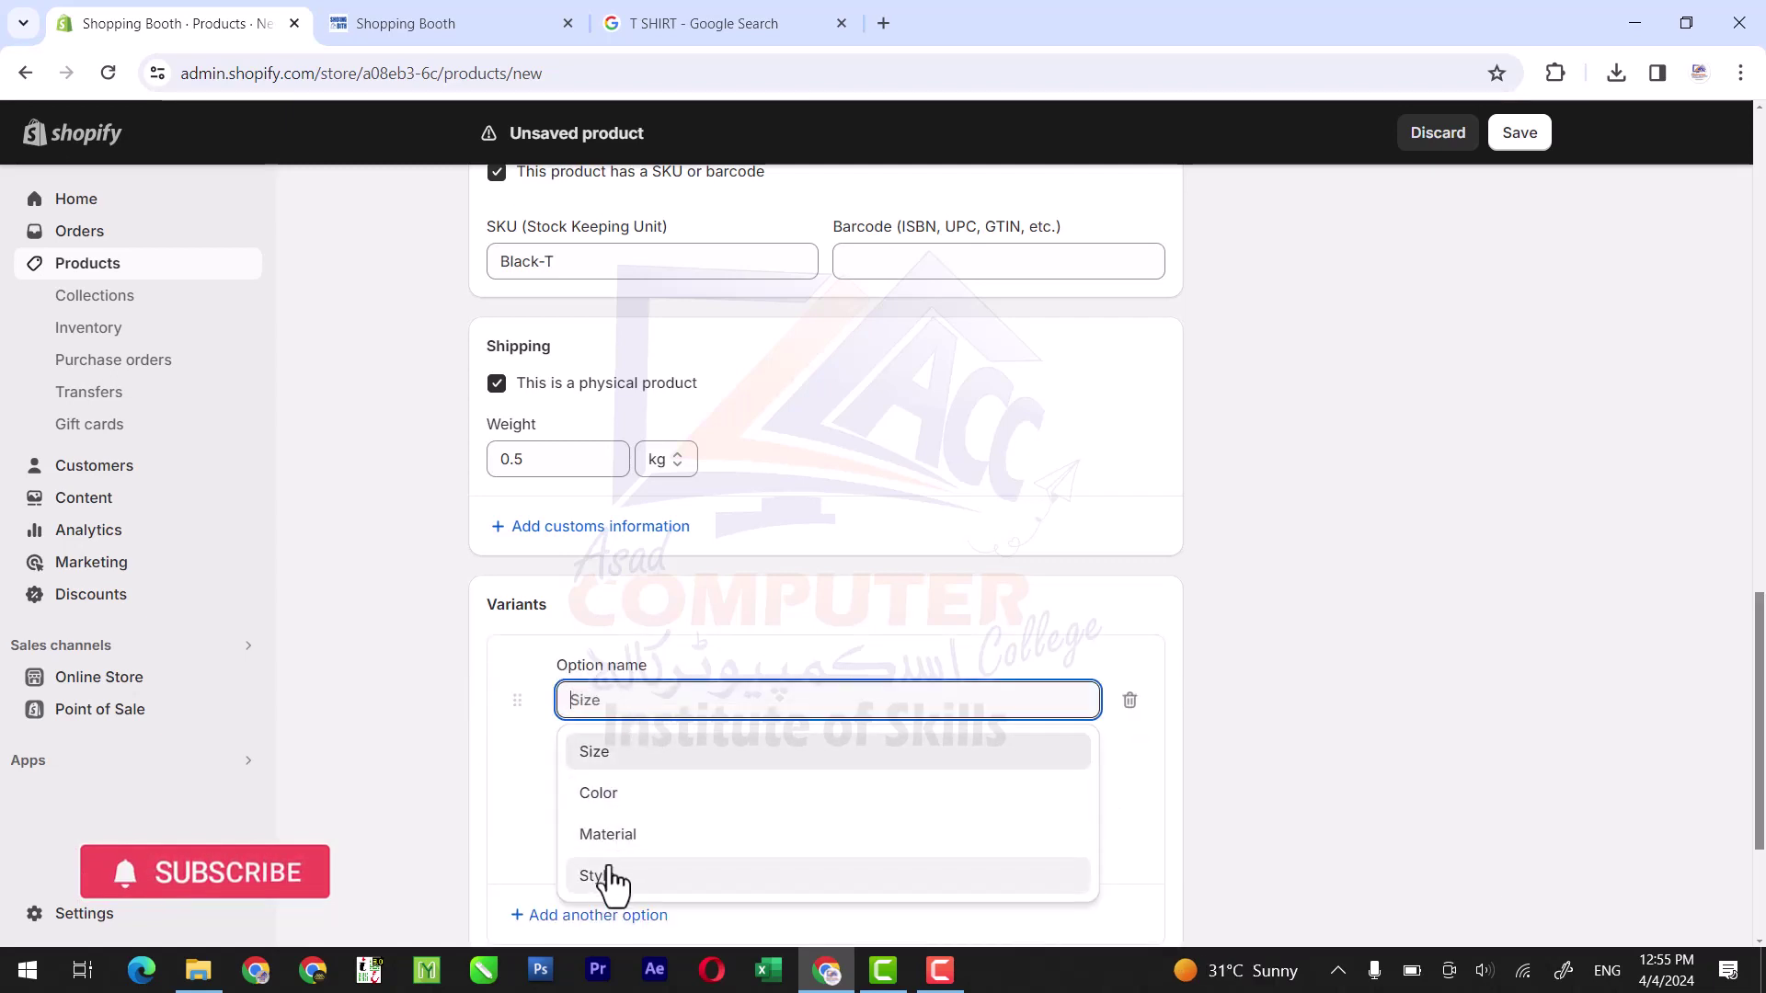
{"action": "left_click", "coordinate": [623, 800]}
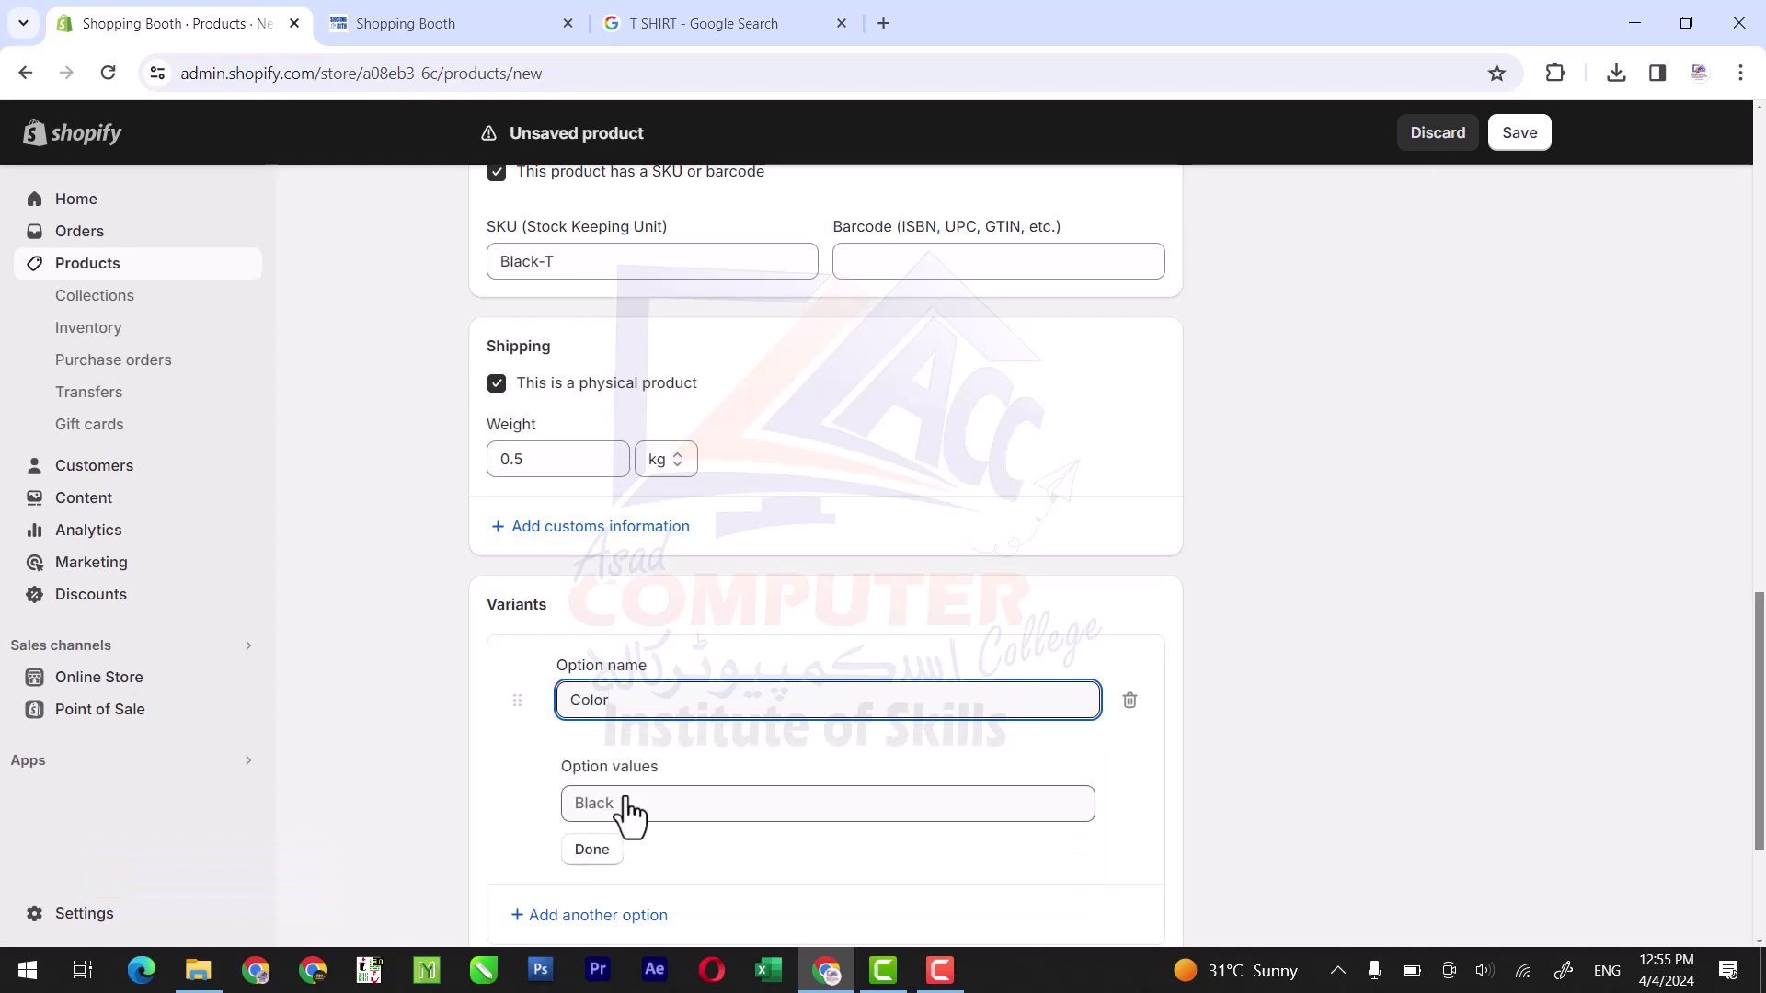
{"action": "left_click", "coordinate": [625, 810]}
{"action": "type", "text": "b"}
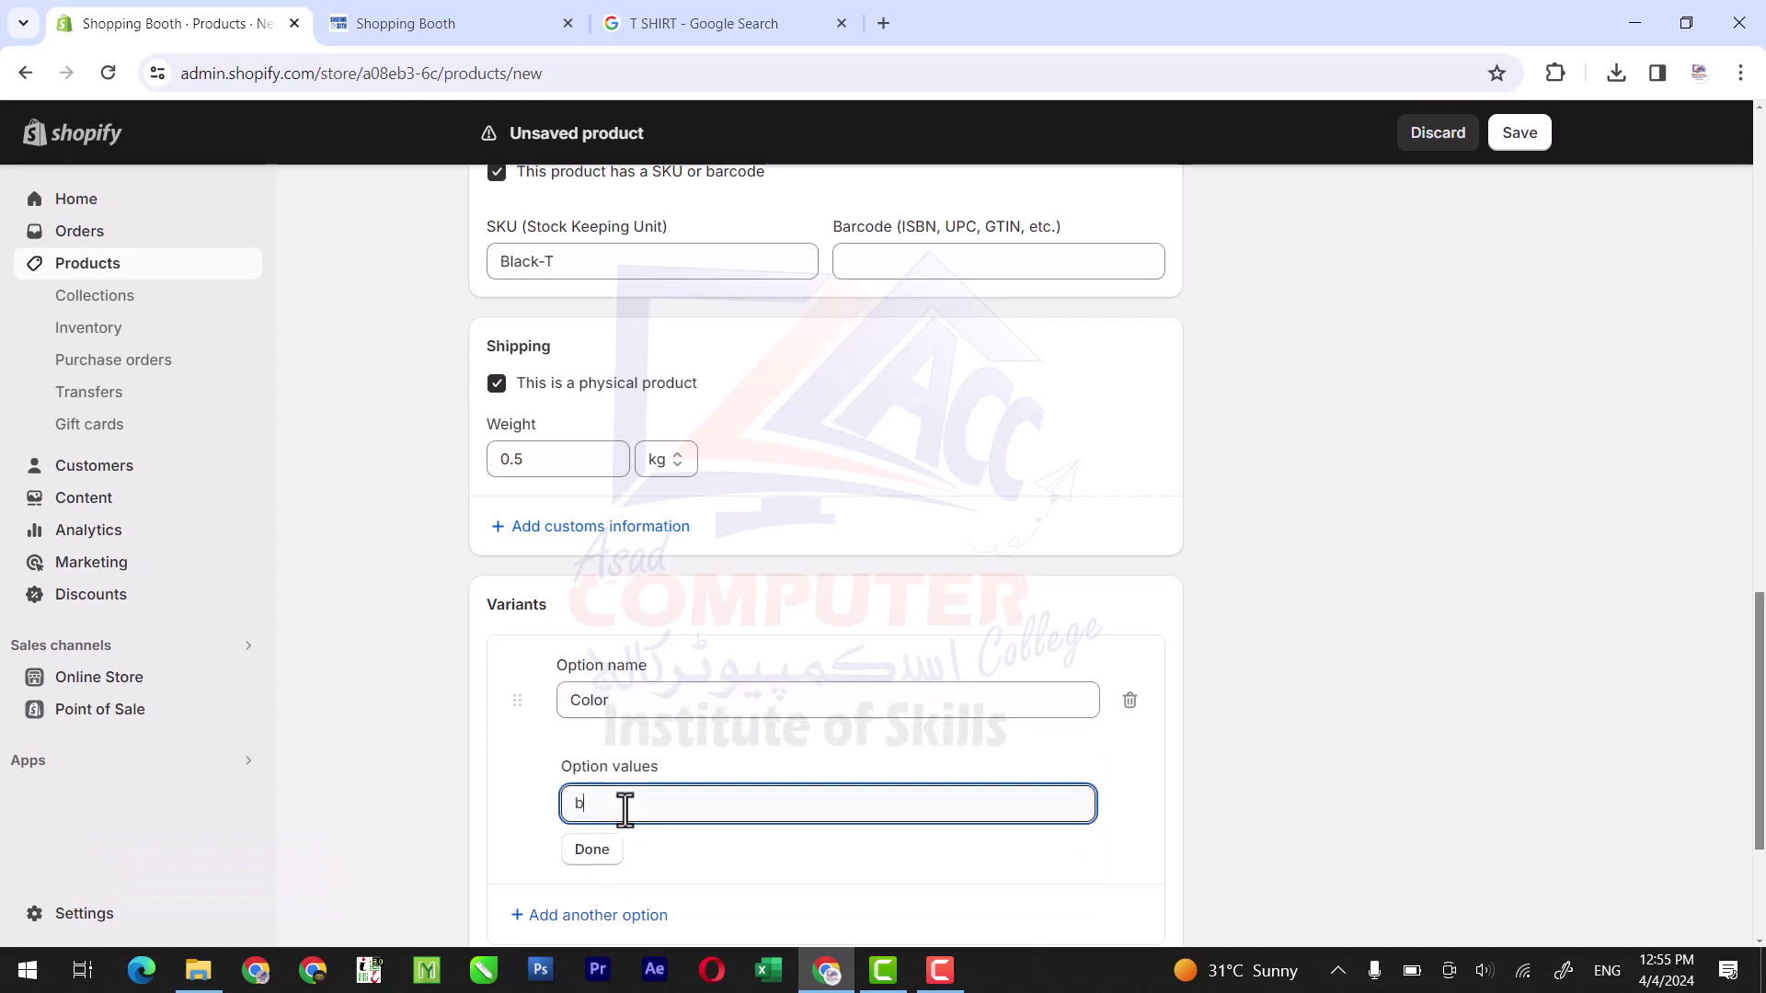
{"action": "type", "text": "l"}
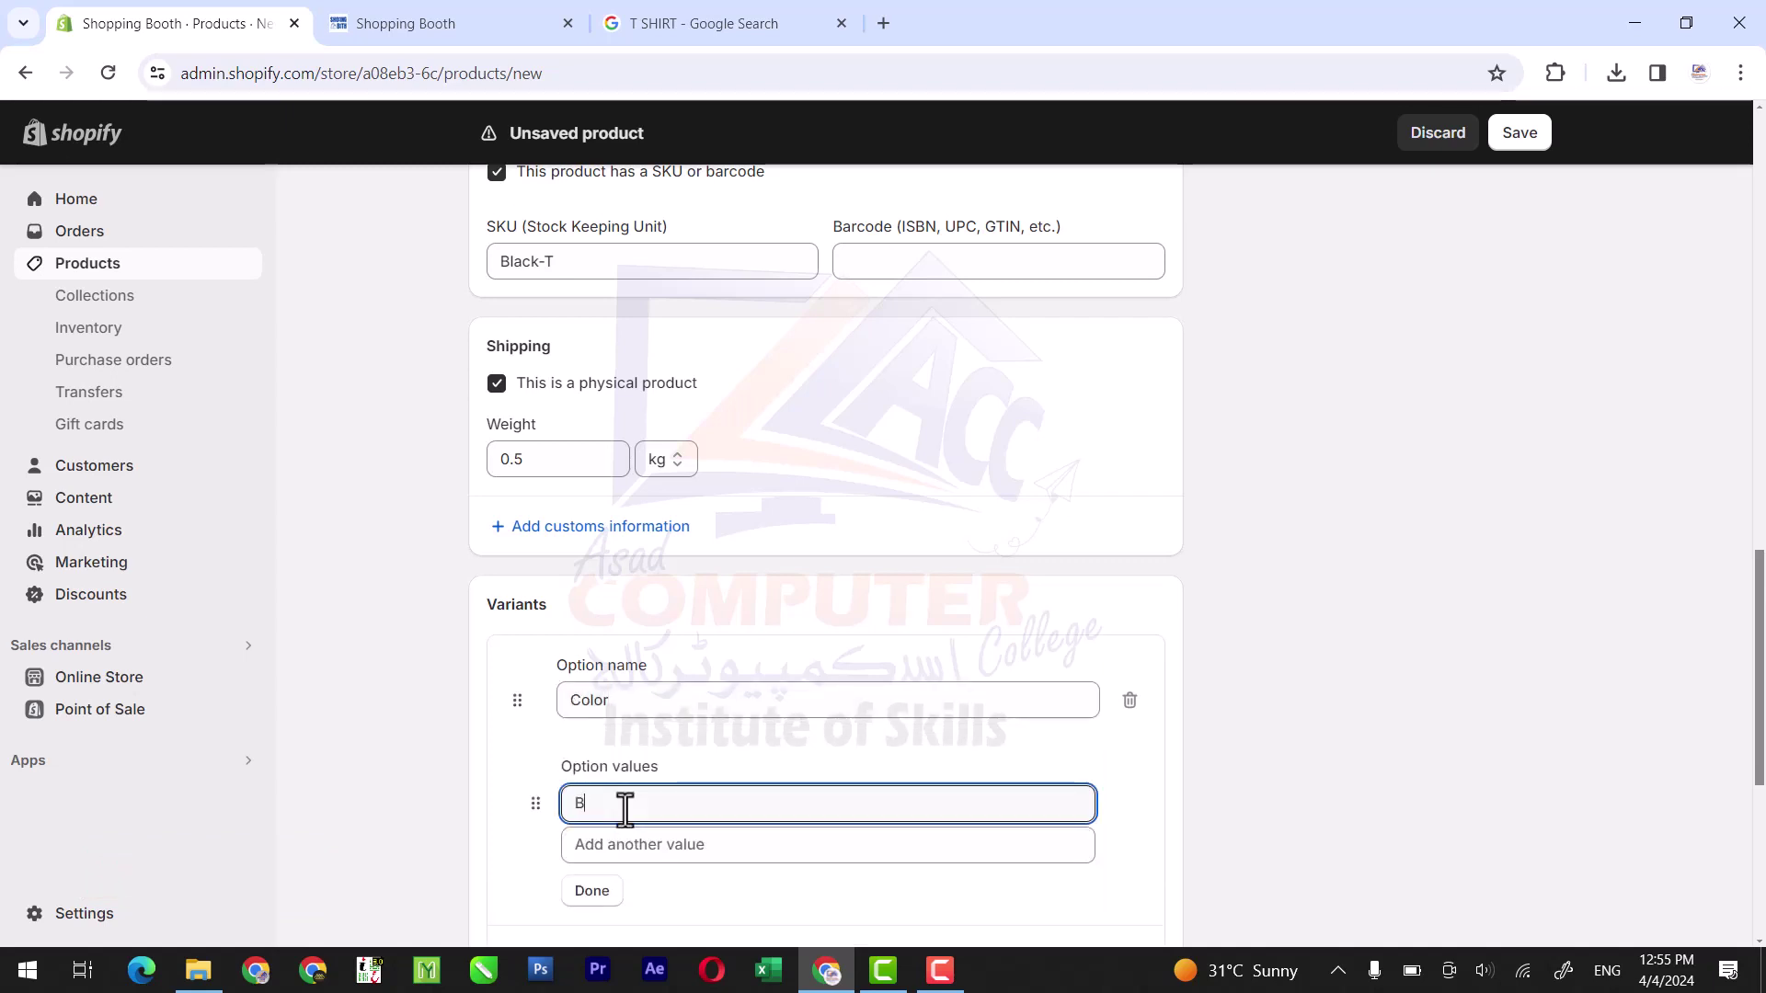
{"action": "type", "text": "lack"}
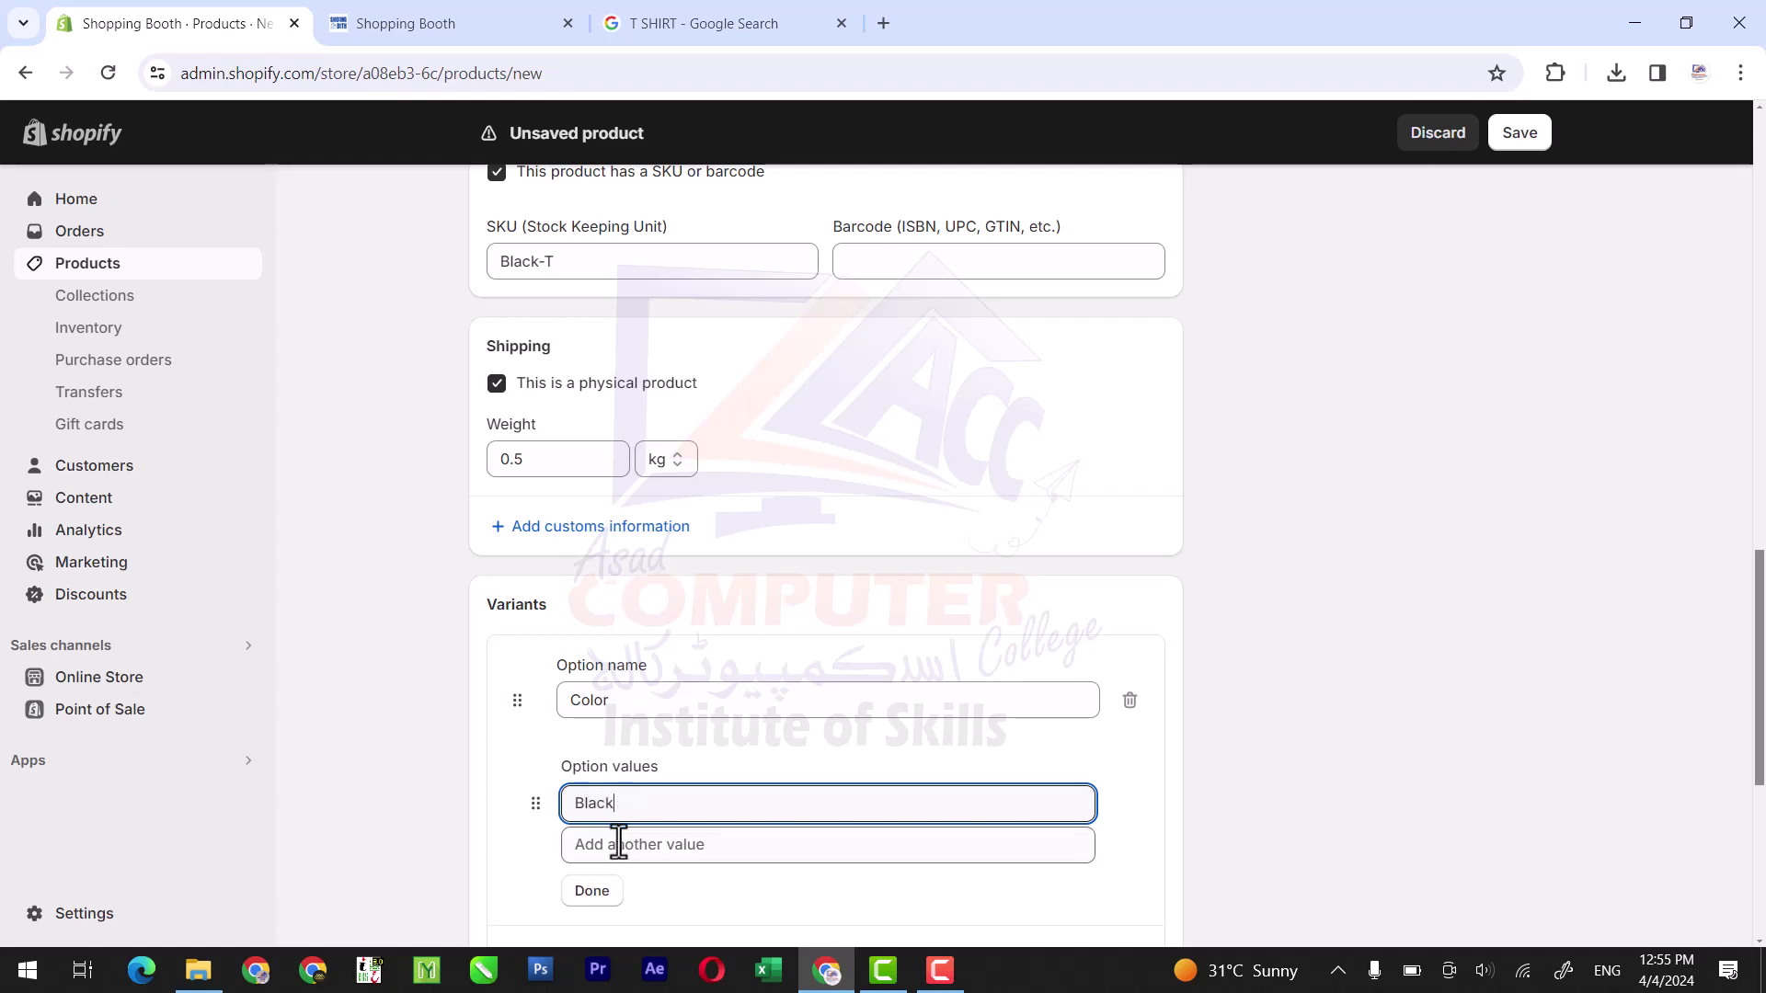
{"action": "left_click", "coordinate": [619, 844]}
{"action": "type", "text": "Blue"}
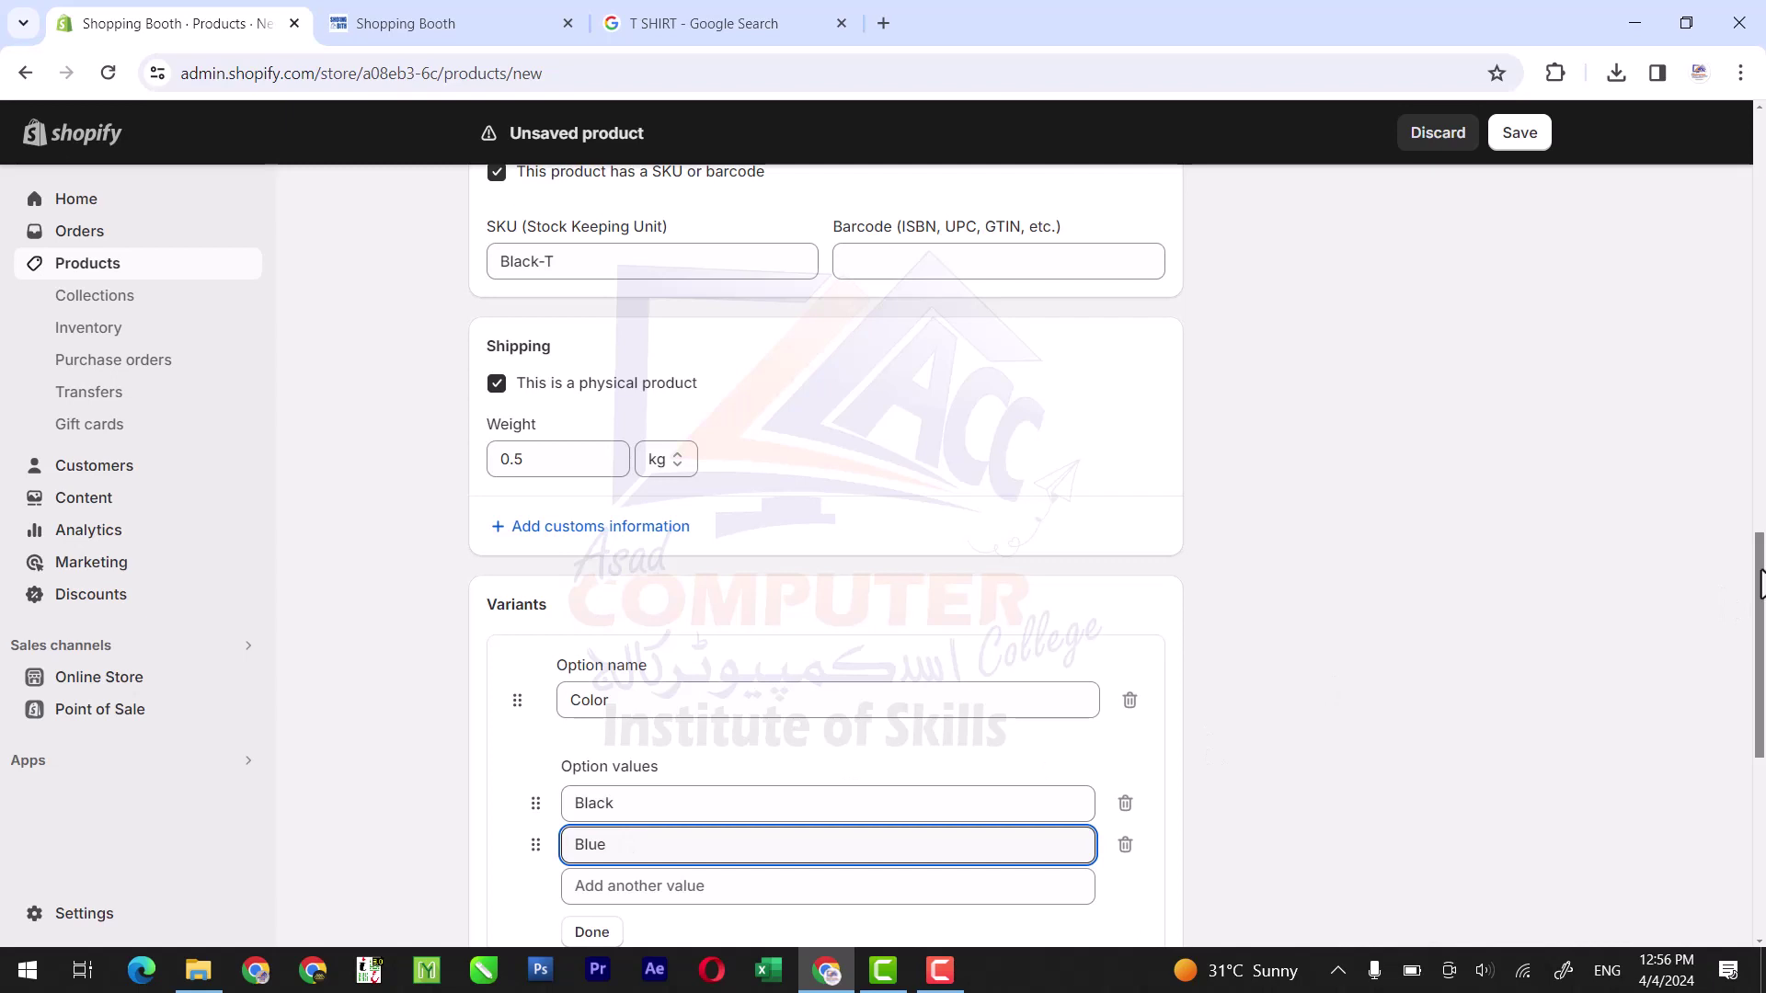
{"action": "scroll", "coordinate": [999, 534], "scroll_direction": "down", "scroll_amount": 4}
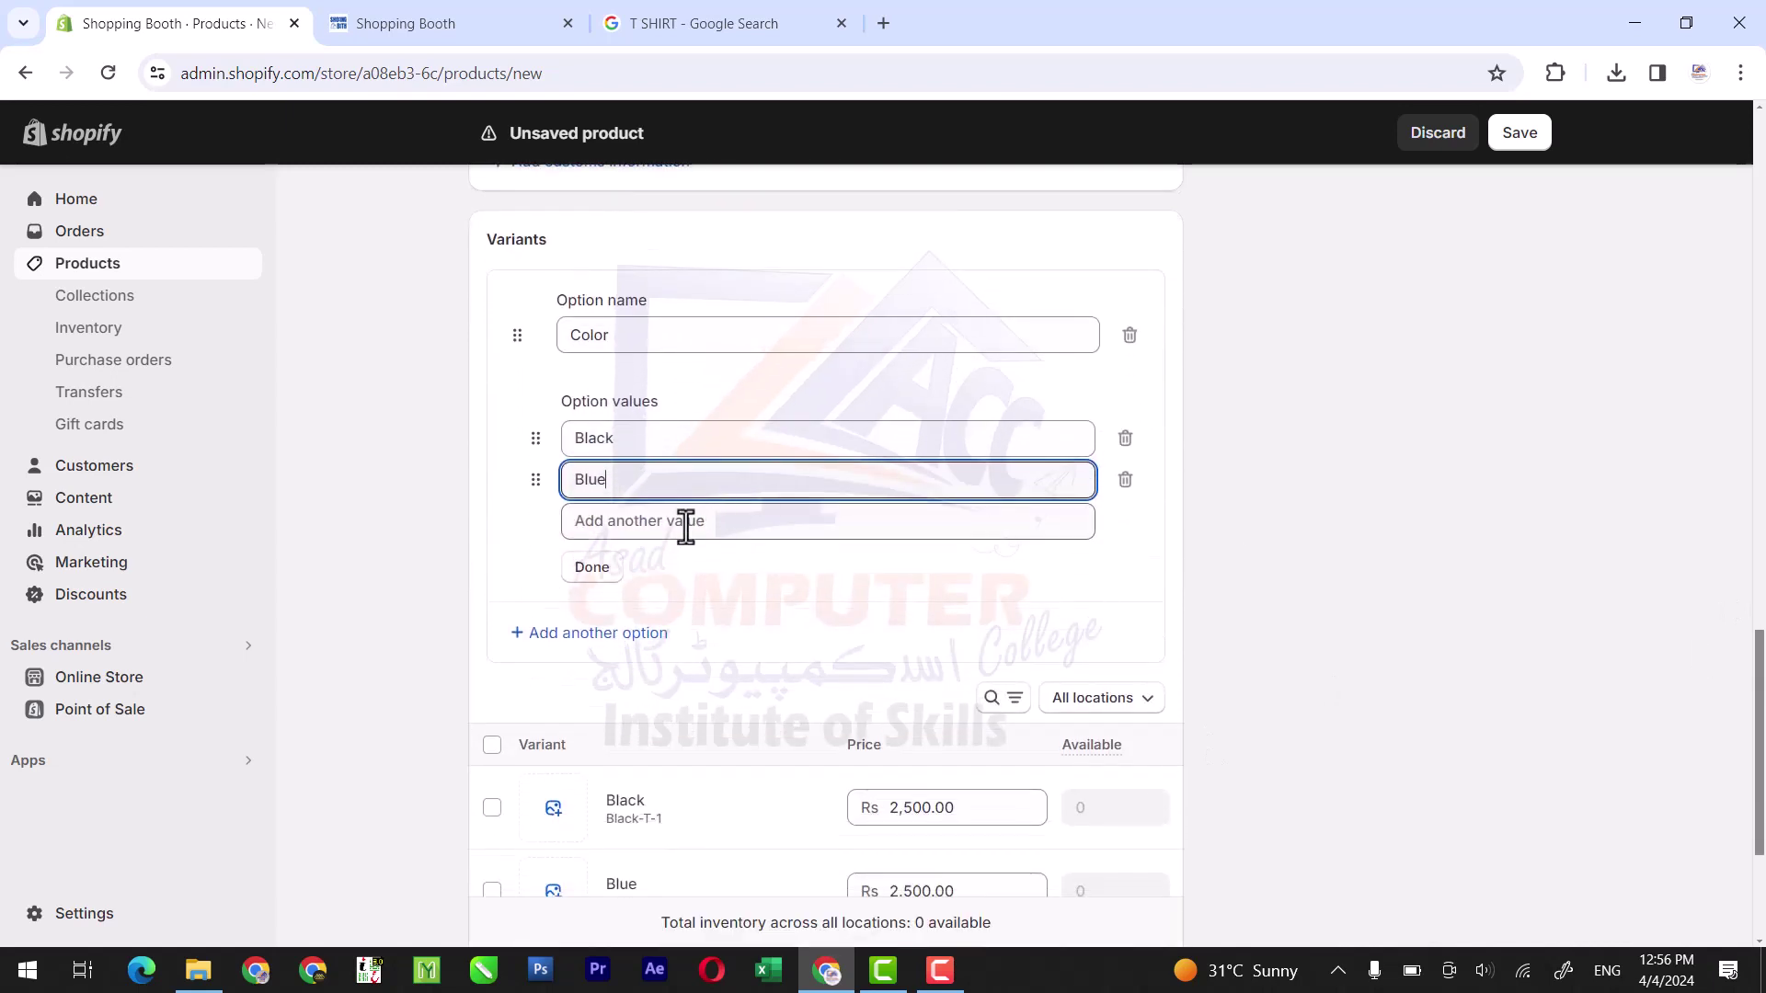
{"action": "left_click", "coordinate": [596, 569]}
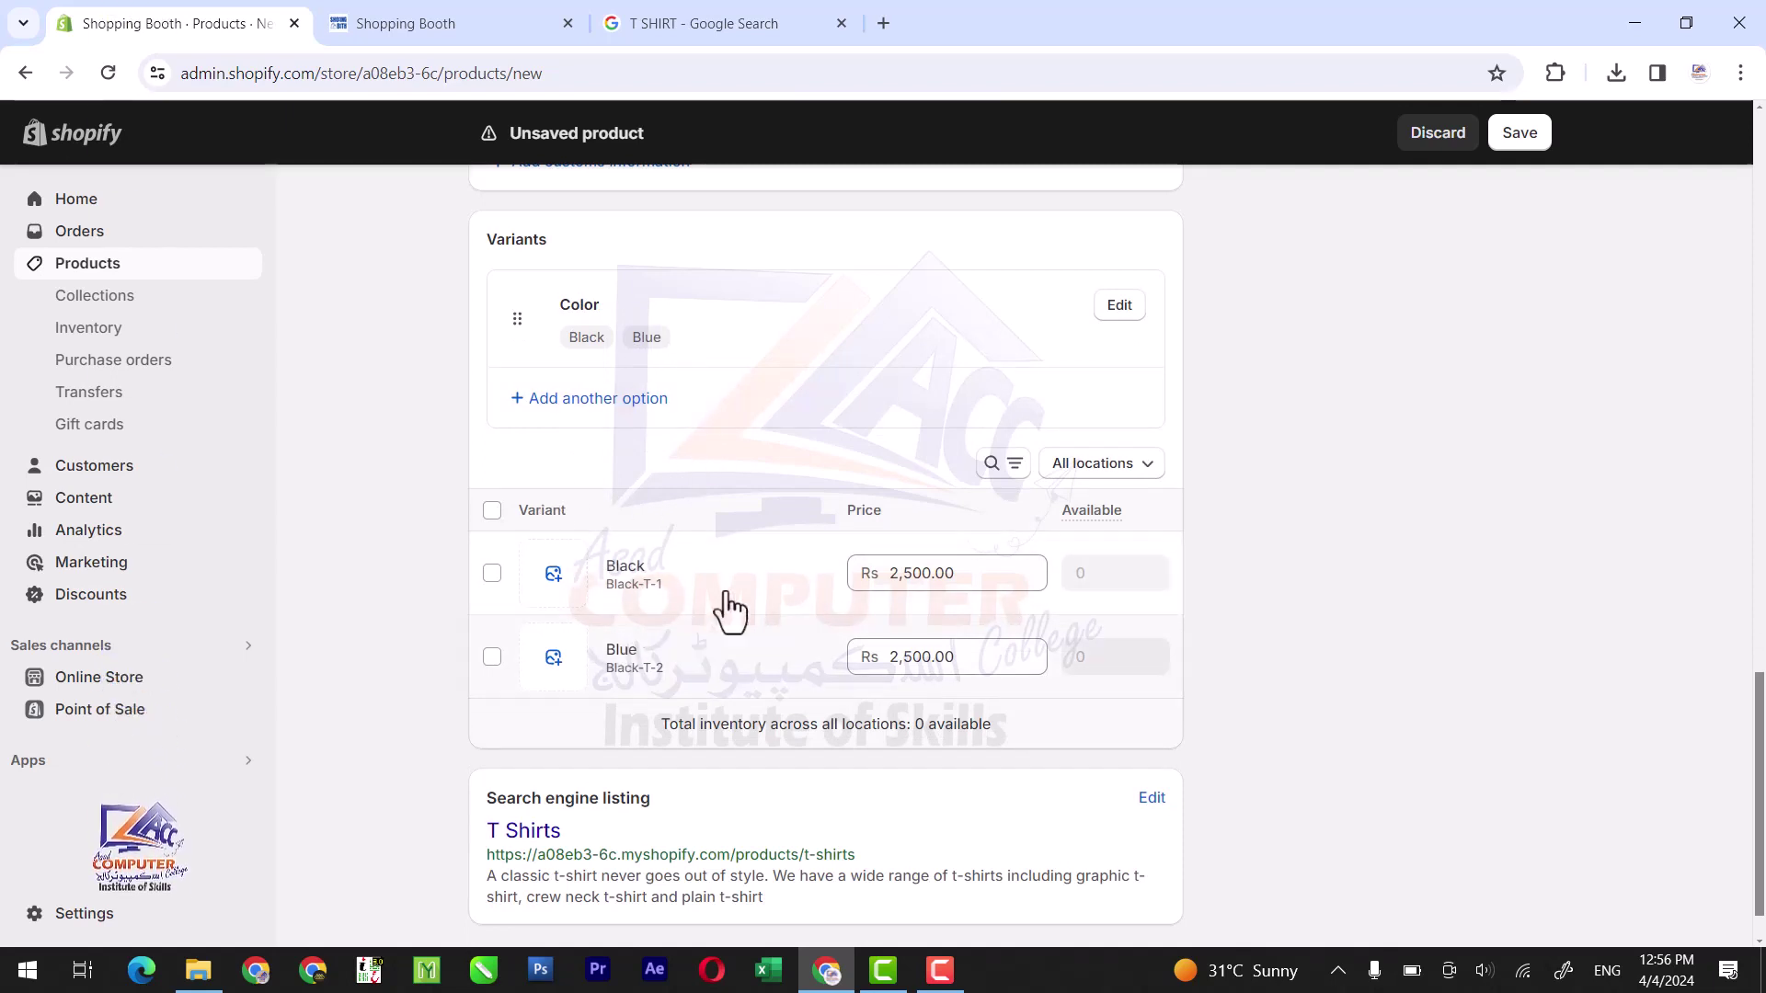
Step: Review the Black variant's price, cost and SKU details, and check the store library images offered for it
{"action": "left_click", "coordinate": [623, 579]}
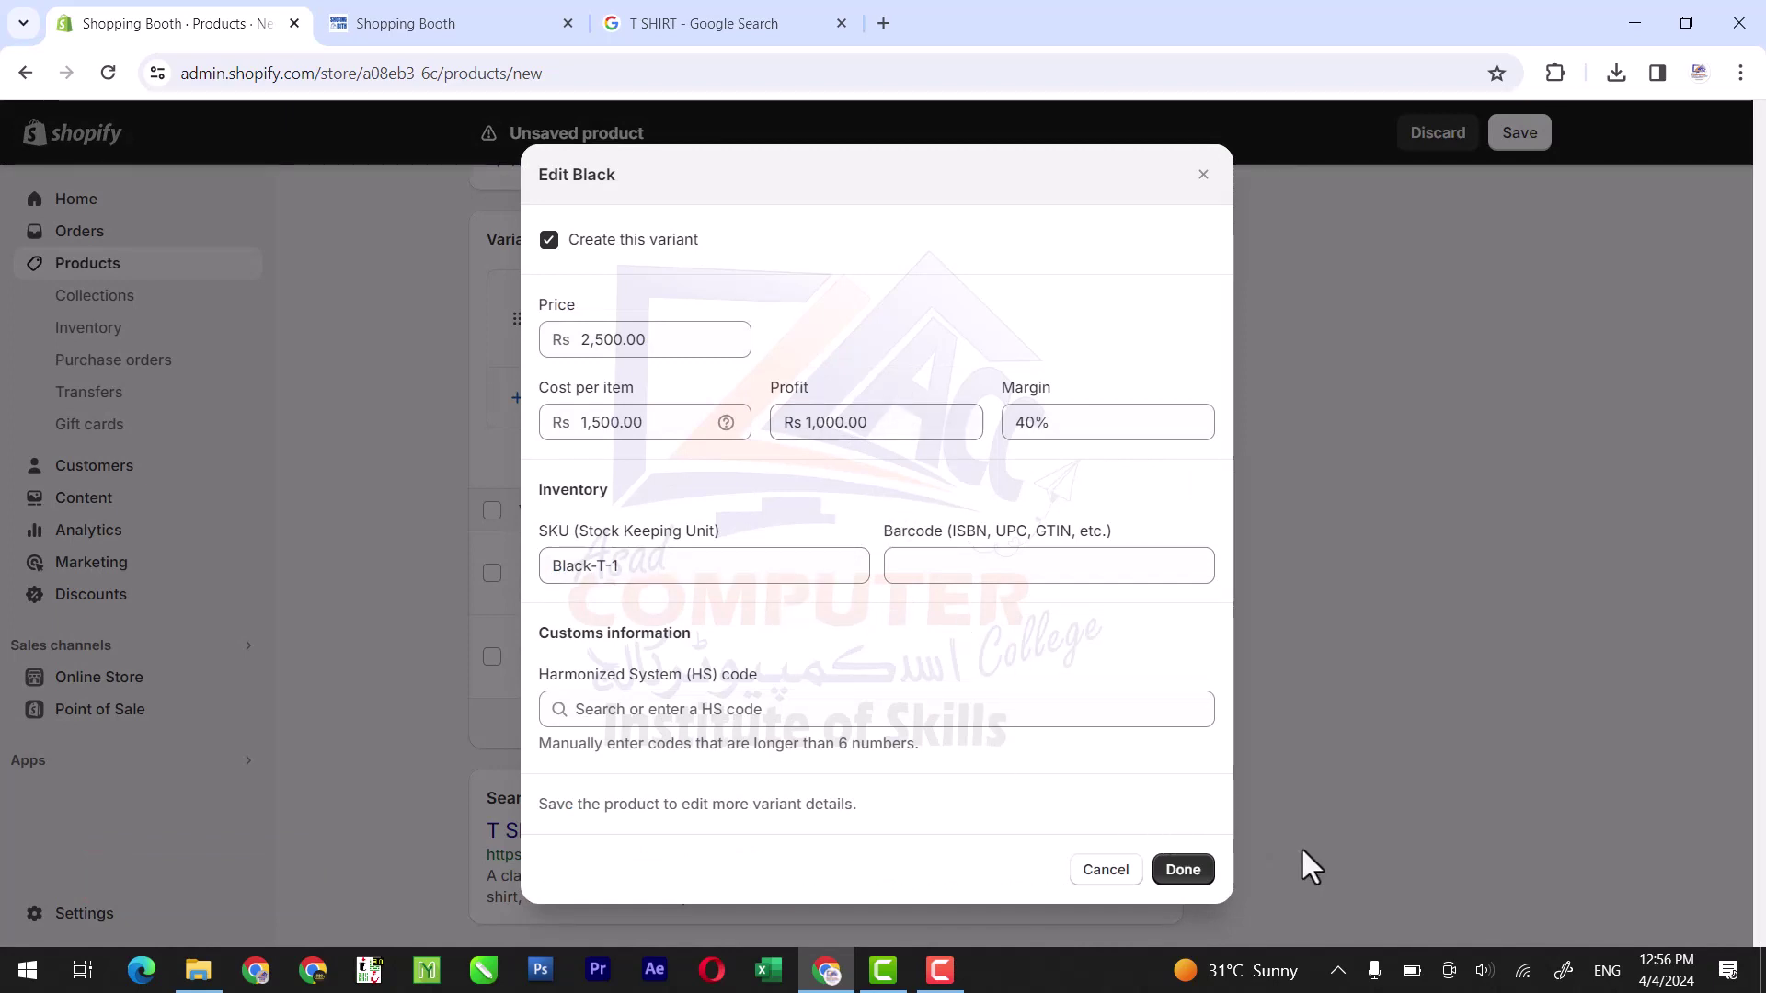
{"action": "key", "text": "F10"}
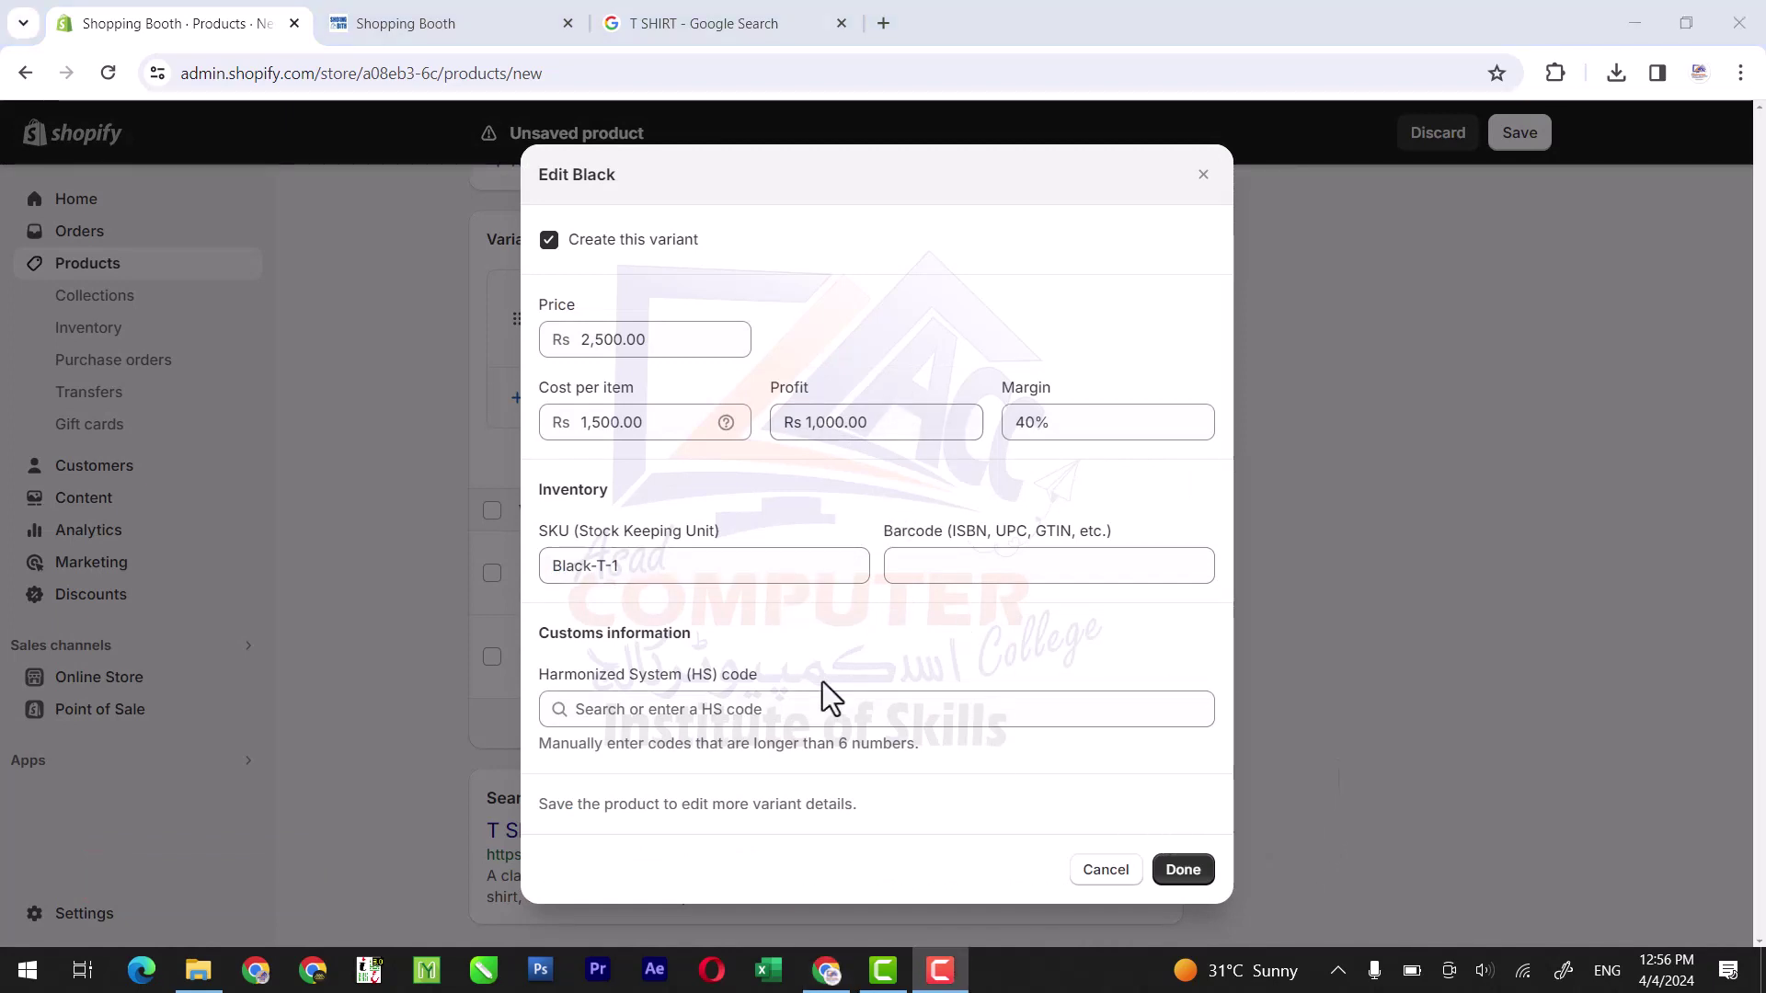
{"action": "left_click", "coordinate": [1172, 878]}
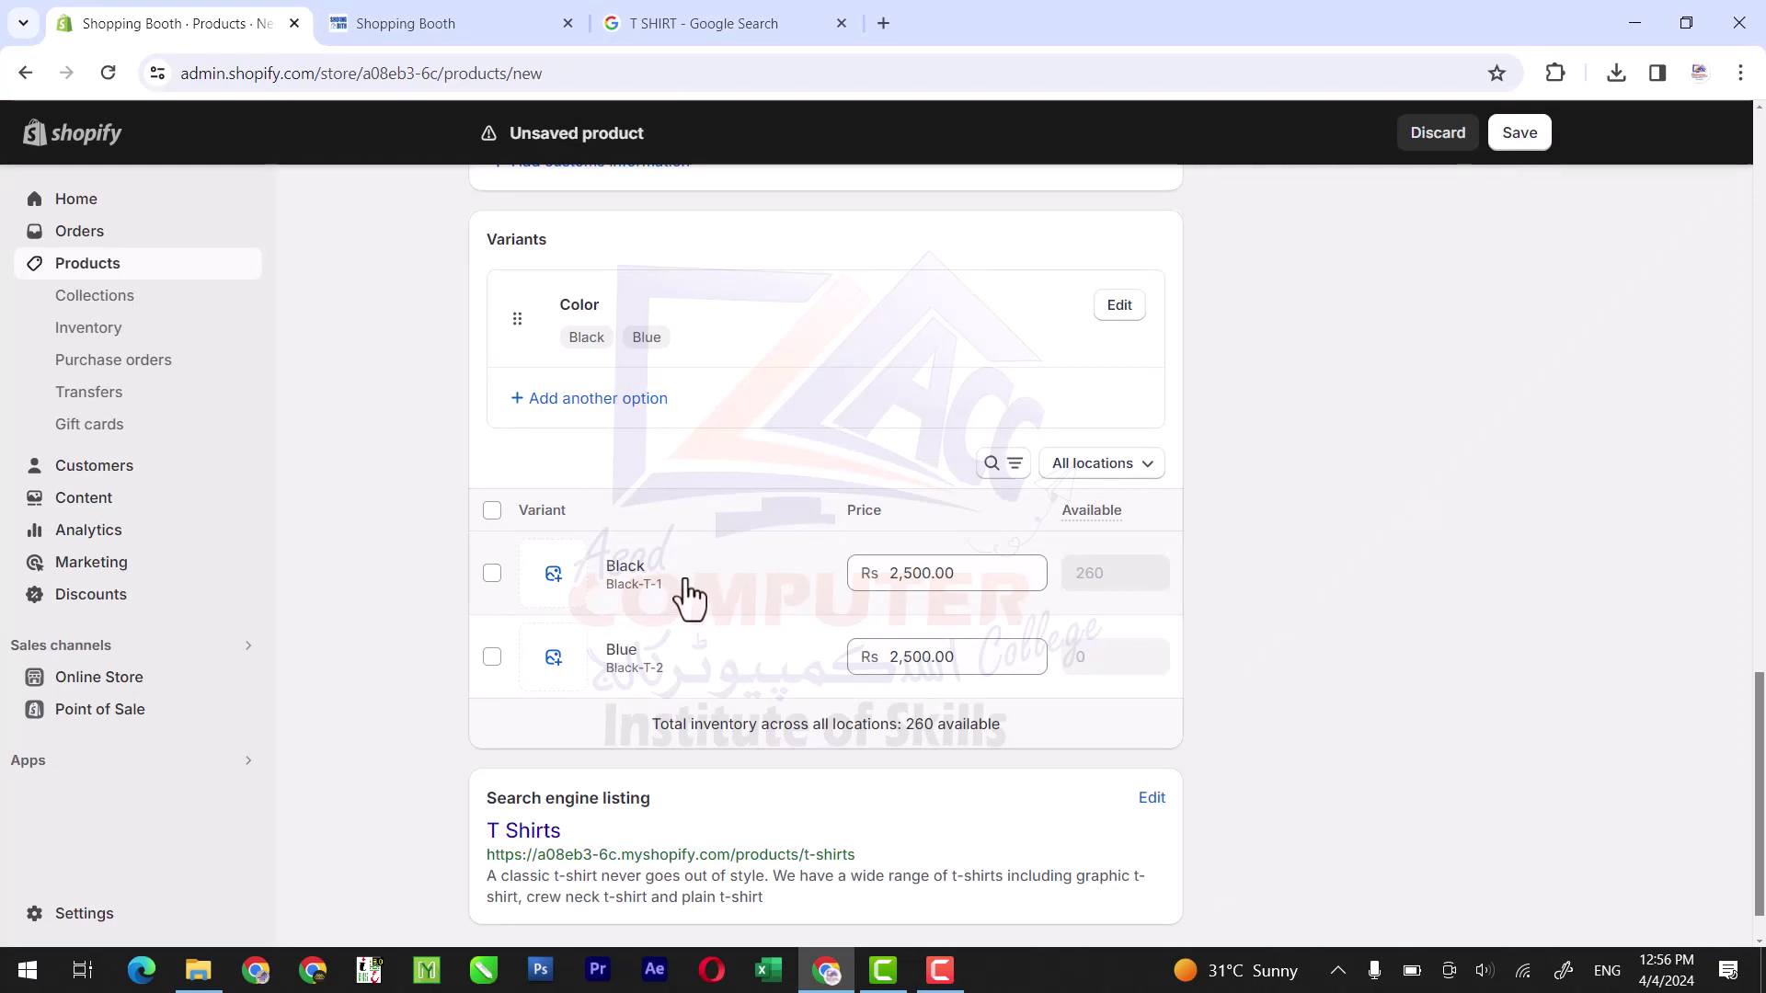
{"action": "left_click", "coordinate": [553, 578]}
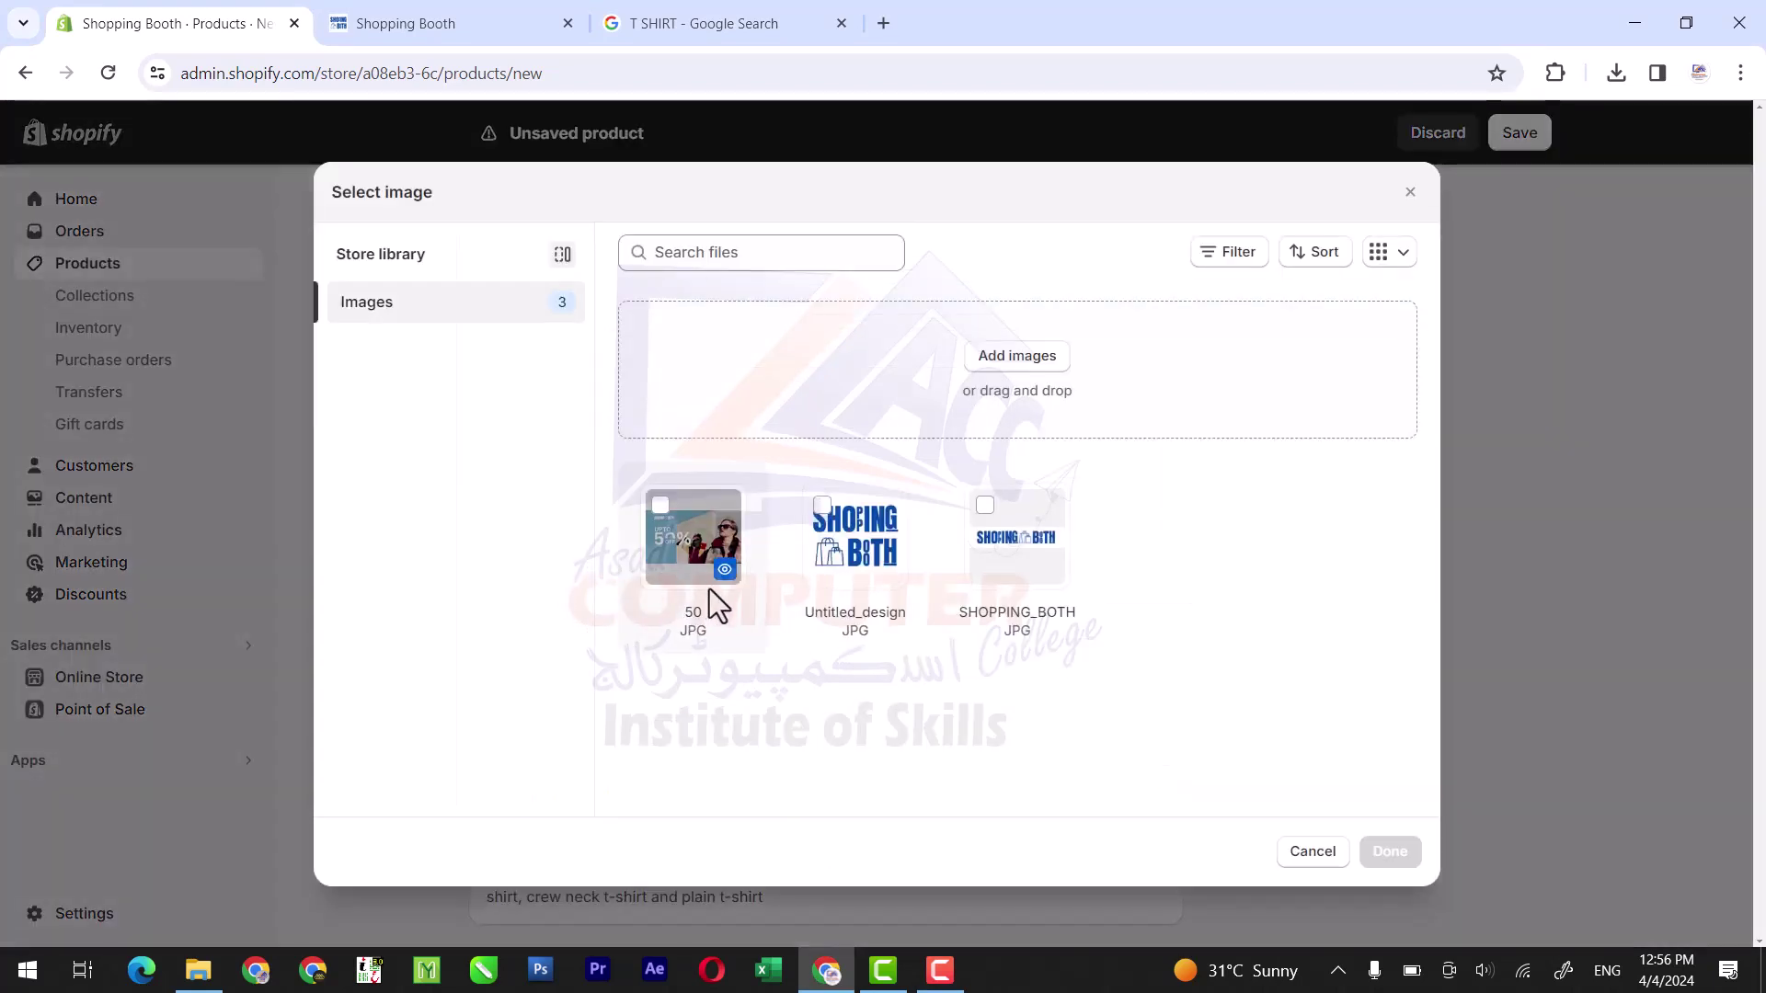
{"action": "left_click", "coordinate": [1410, 192]}
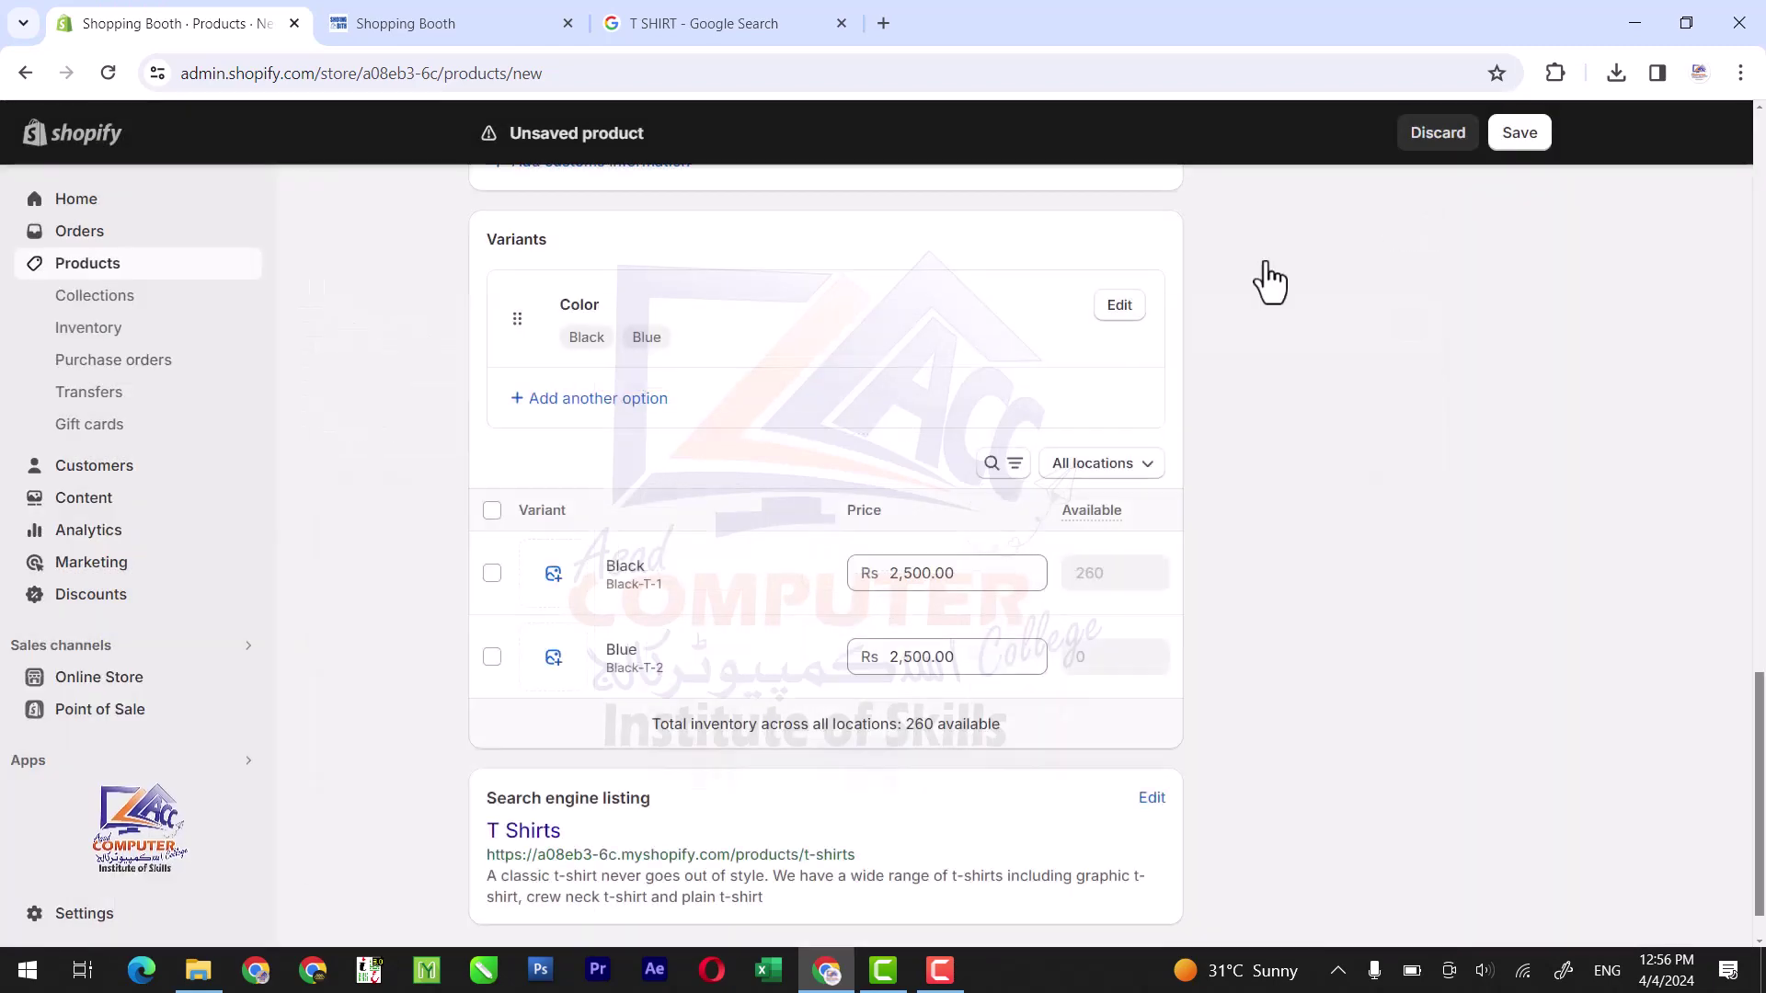
{"action": "left_click", "coordinate": [676, 581]}
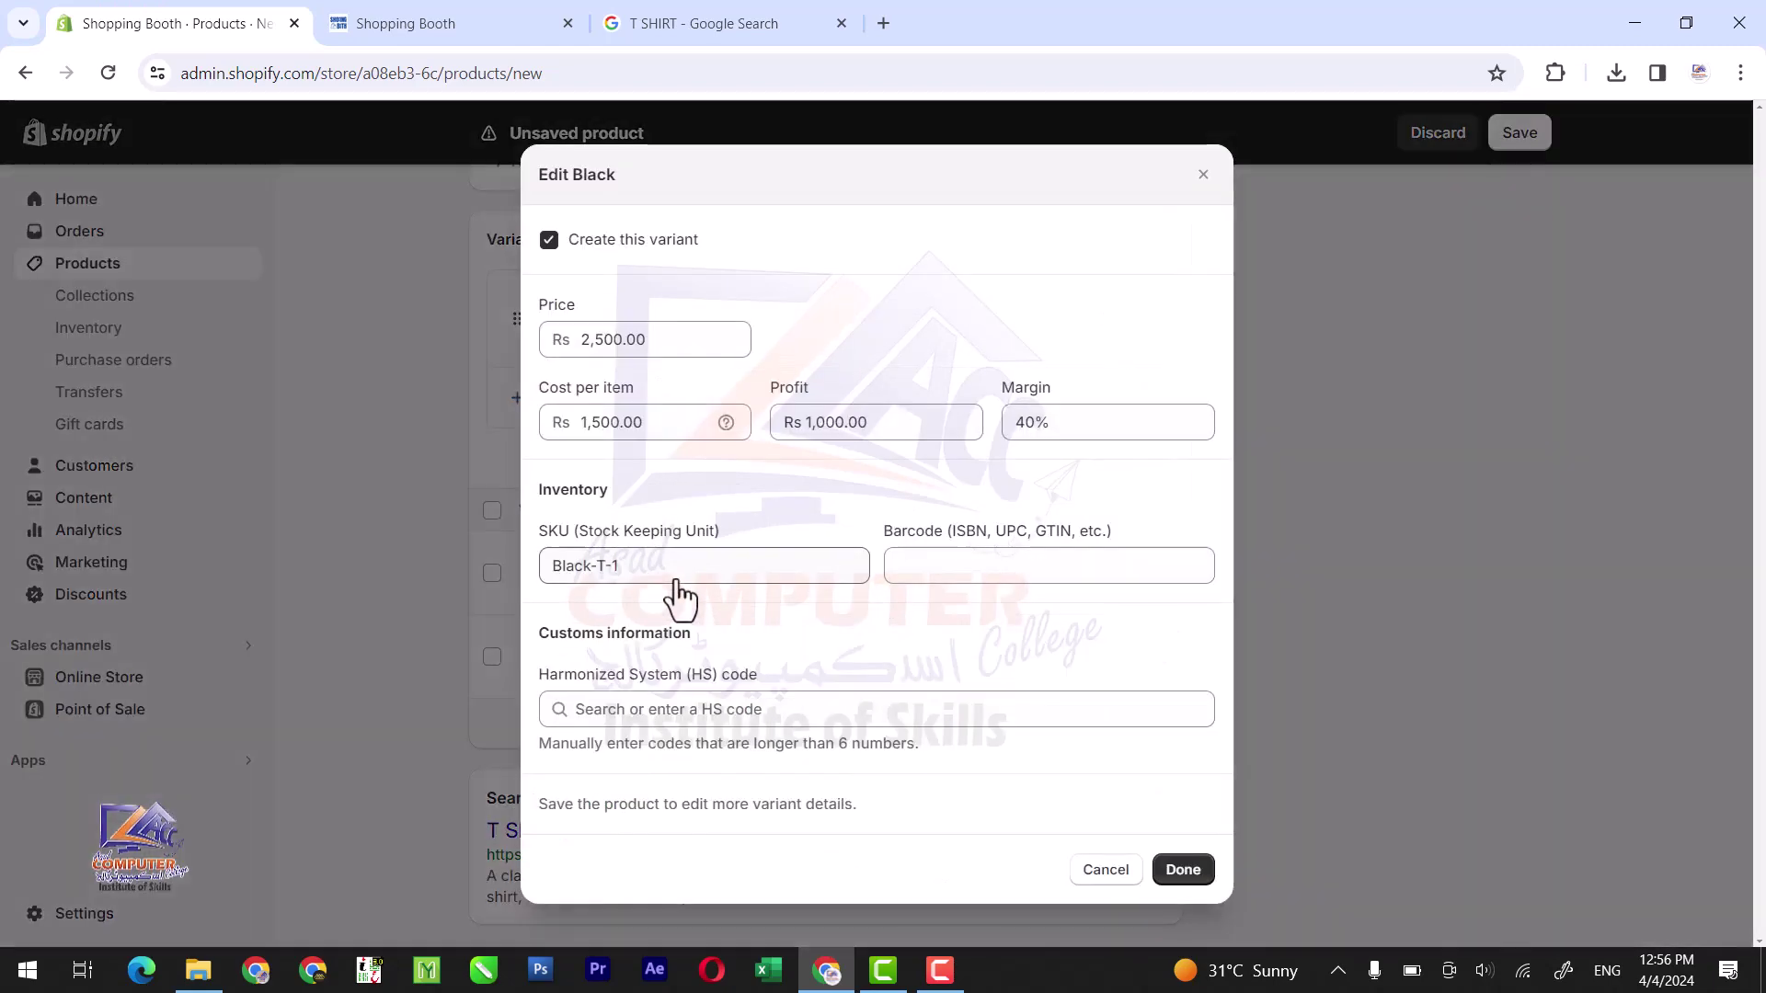
{"action": "left_click", "coordinate": [1203, 175]}
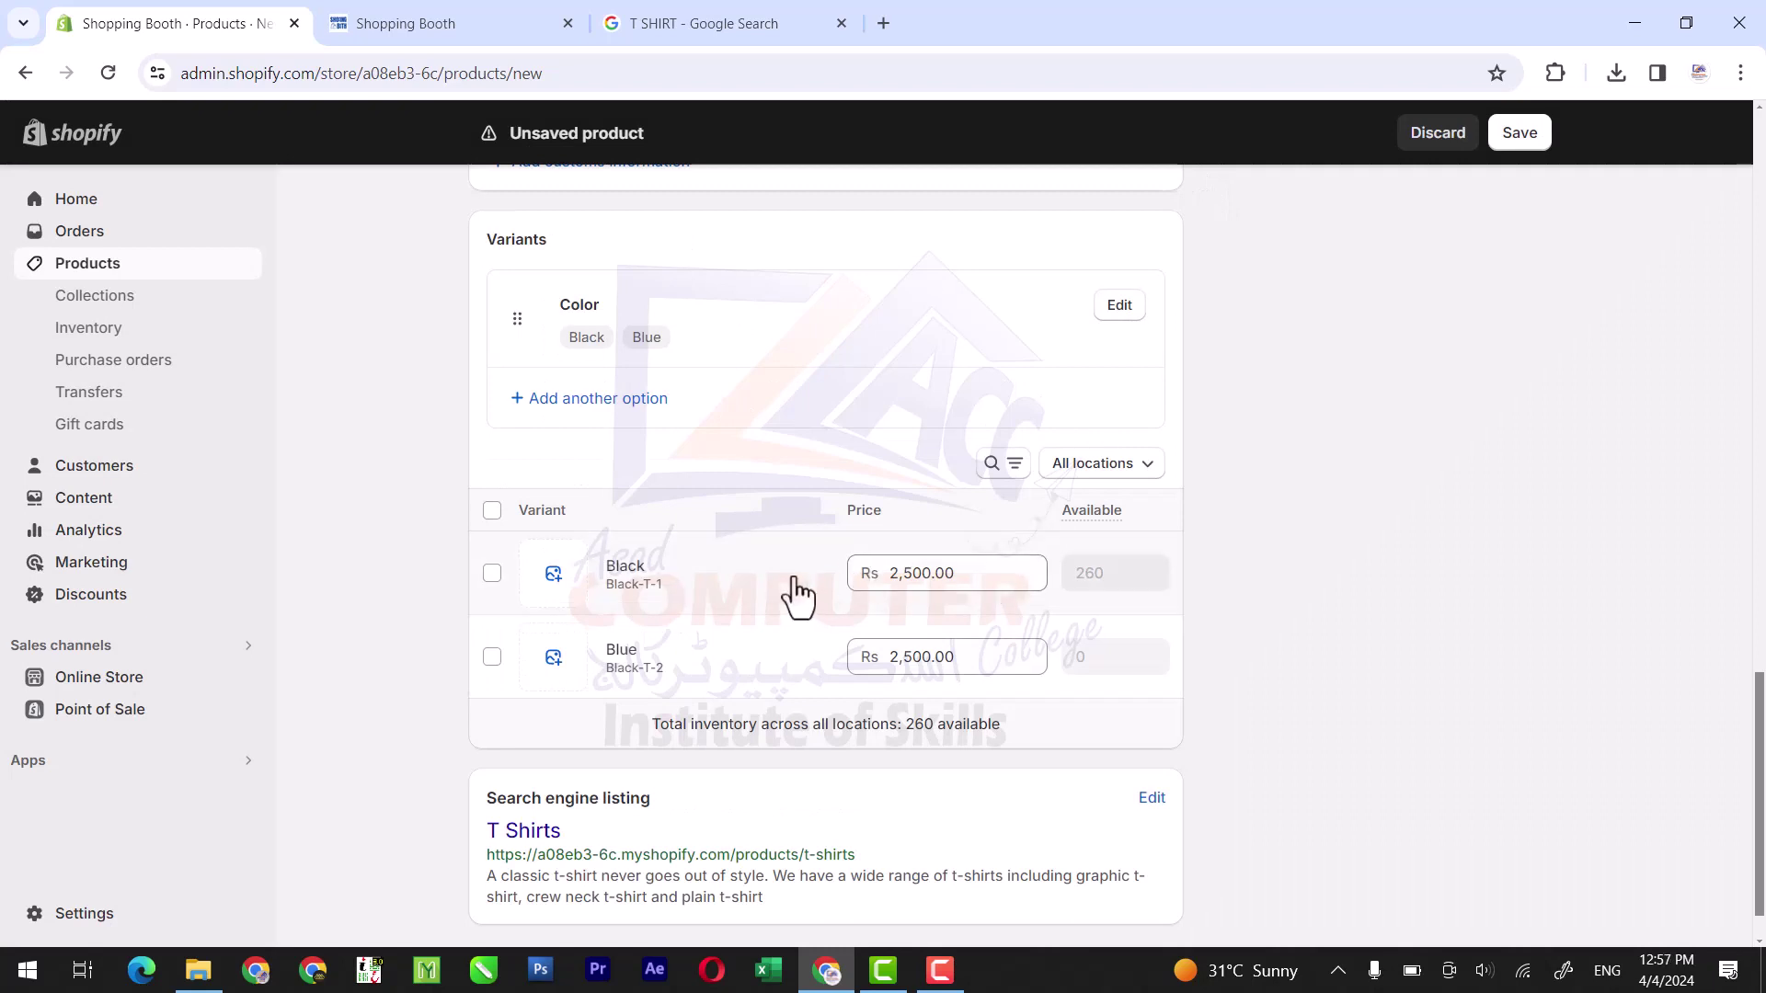
{"action": "left_click", "coordinate": [641, 596]}
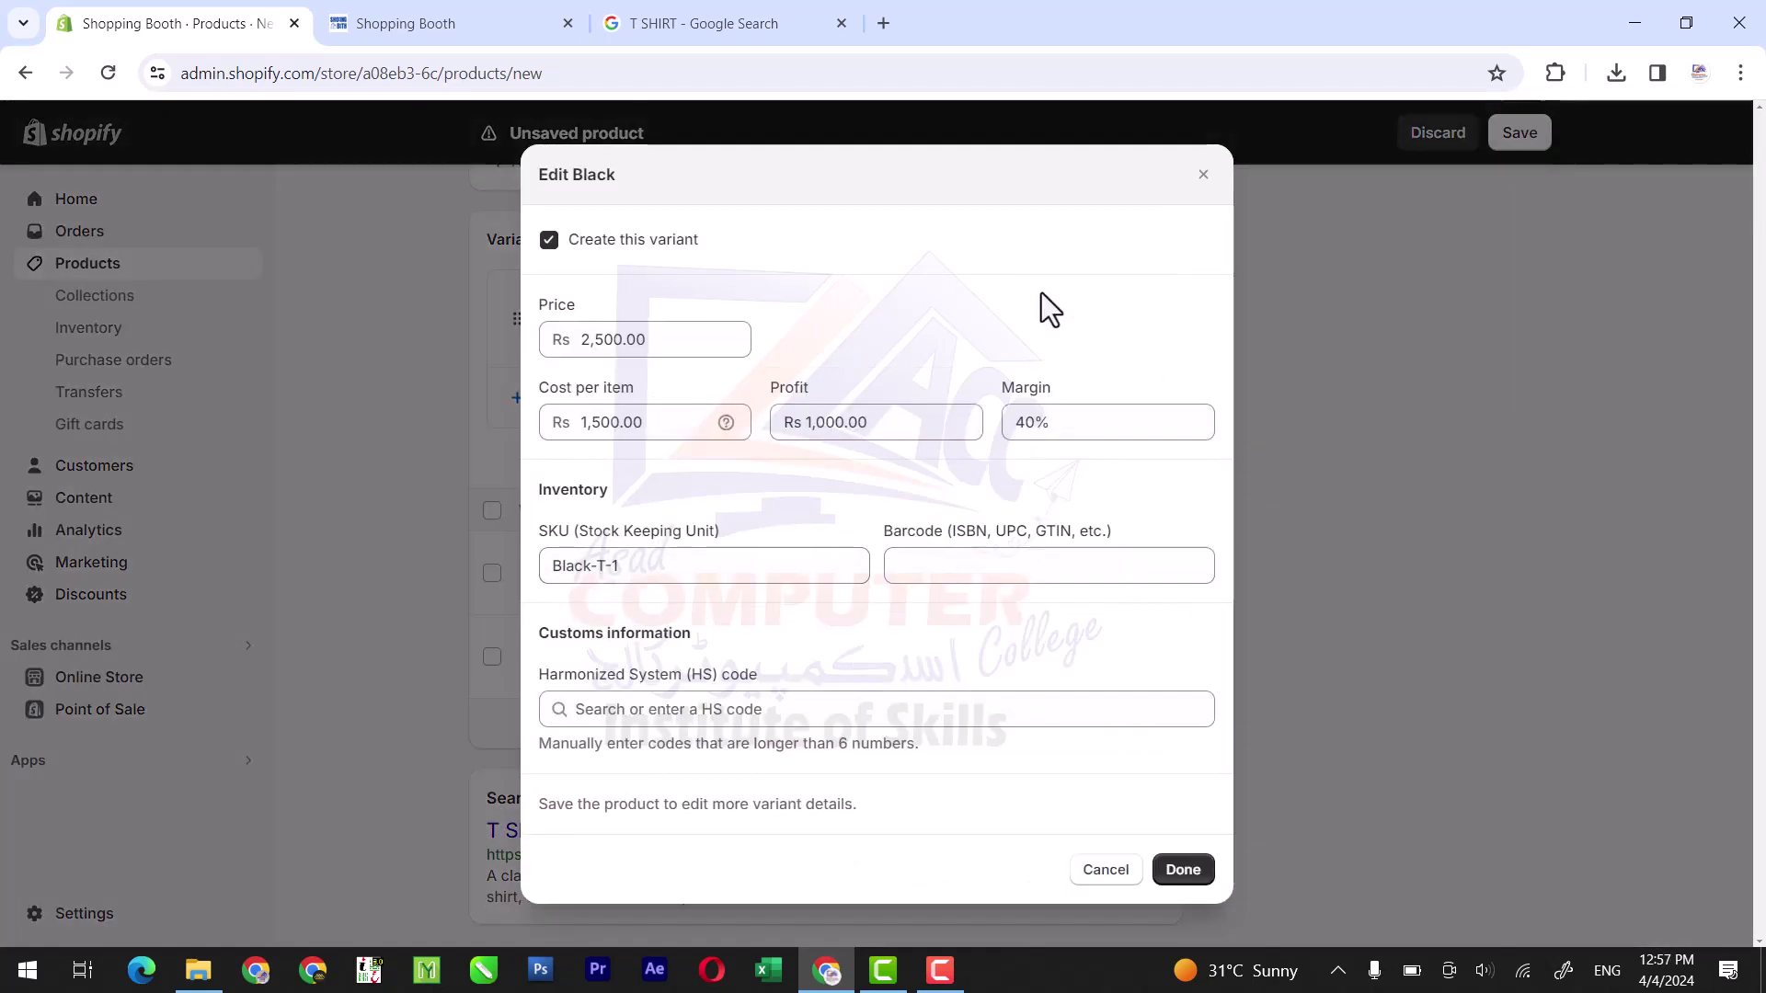
{"action": "left_click", "coordinate": [1201, 176]}
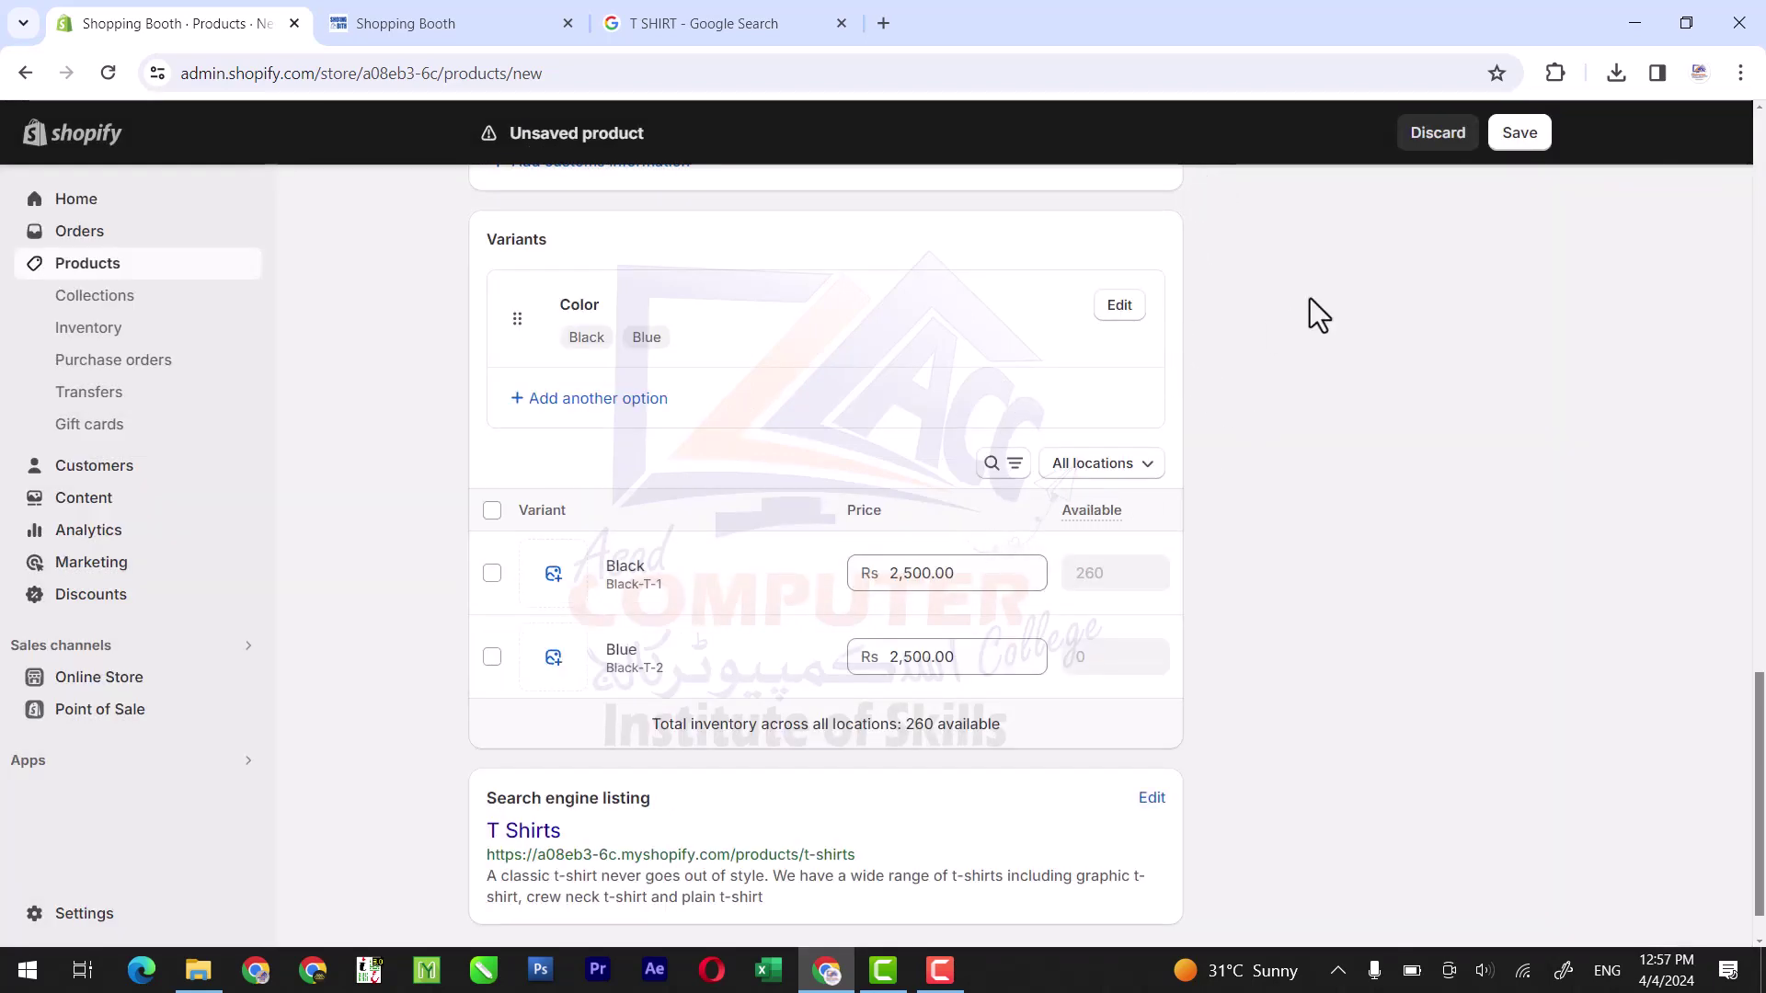
Step: Save the new T Shirts product and open the page of its Black variant
{"action": "left_click", "coordinate": [1508, 140]}
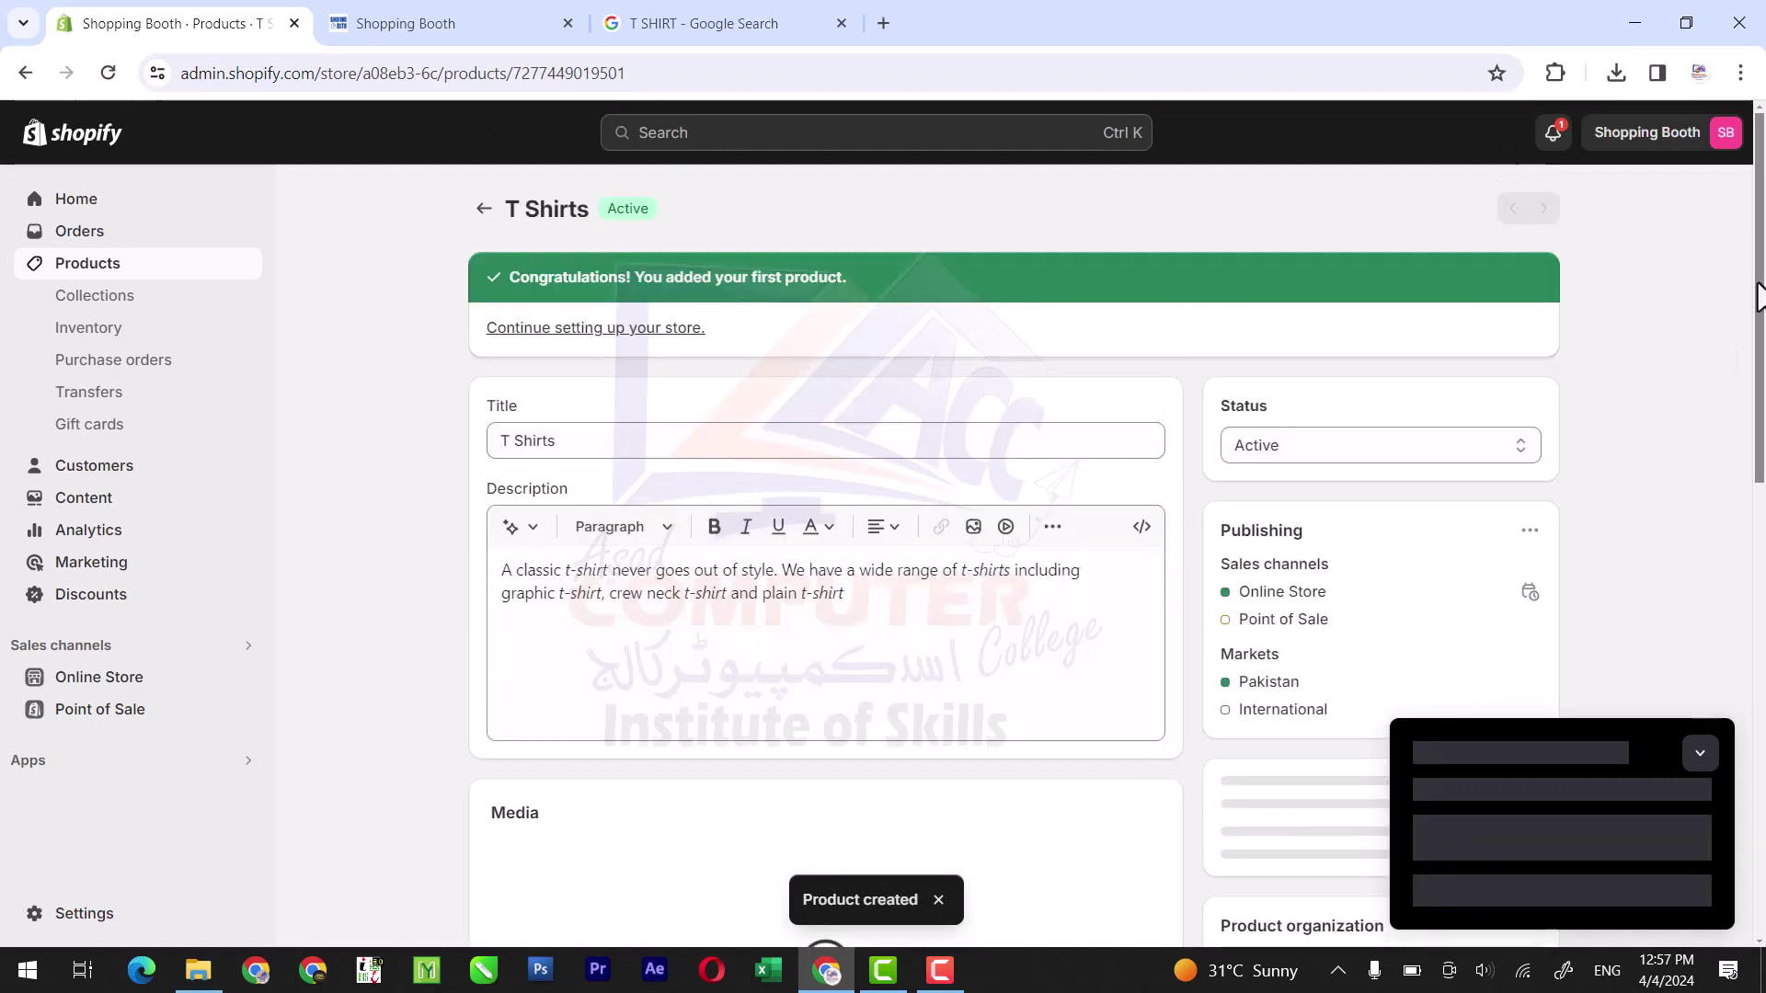
{"action": "left_click_drag", "start_coordinate": [1756, 297], "coordinate": [1758, 777]}
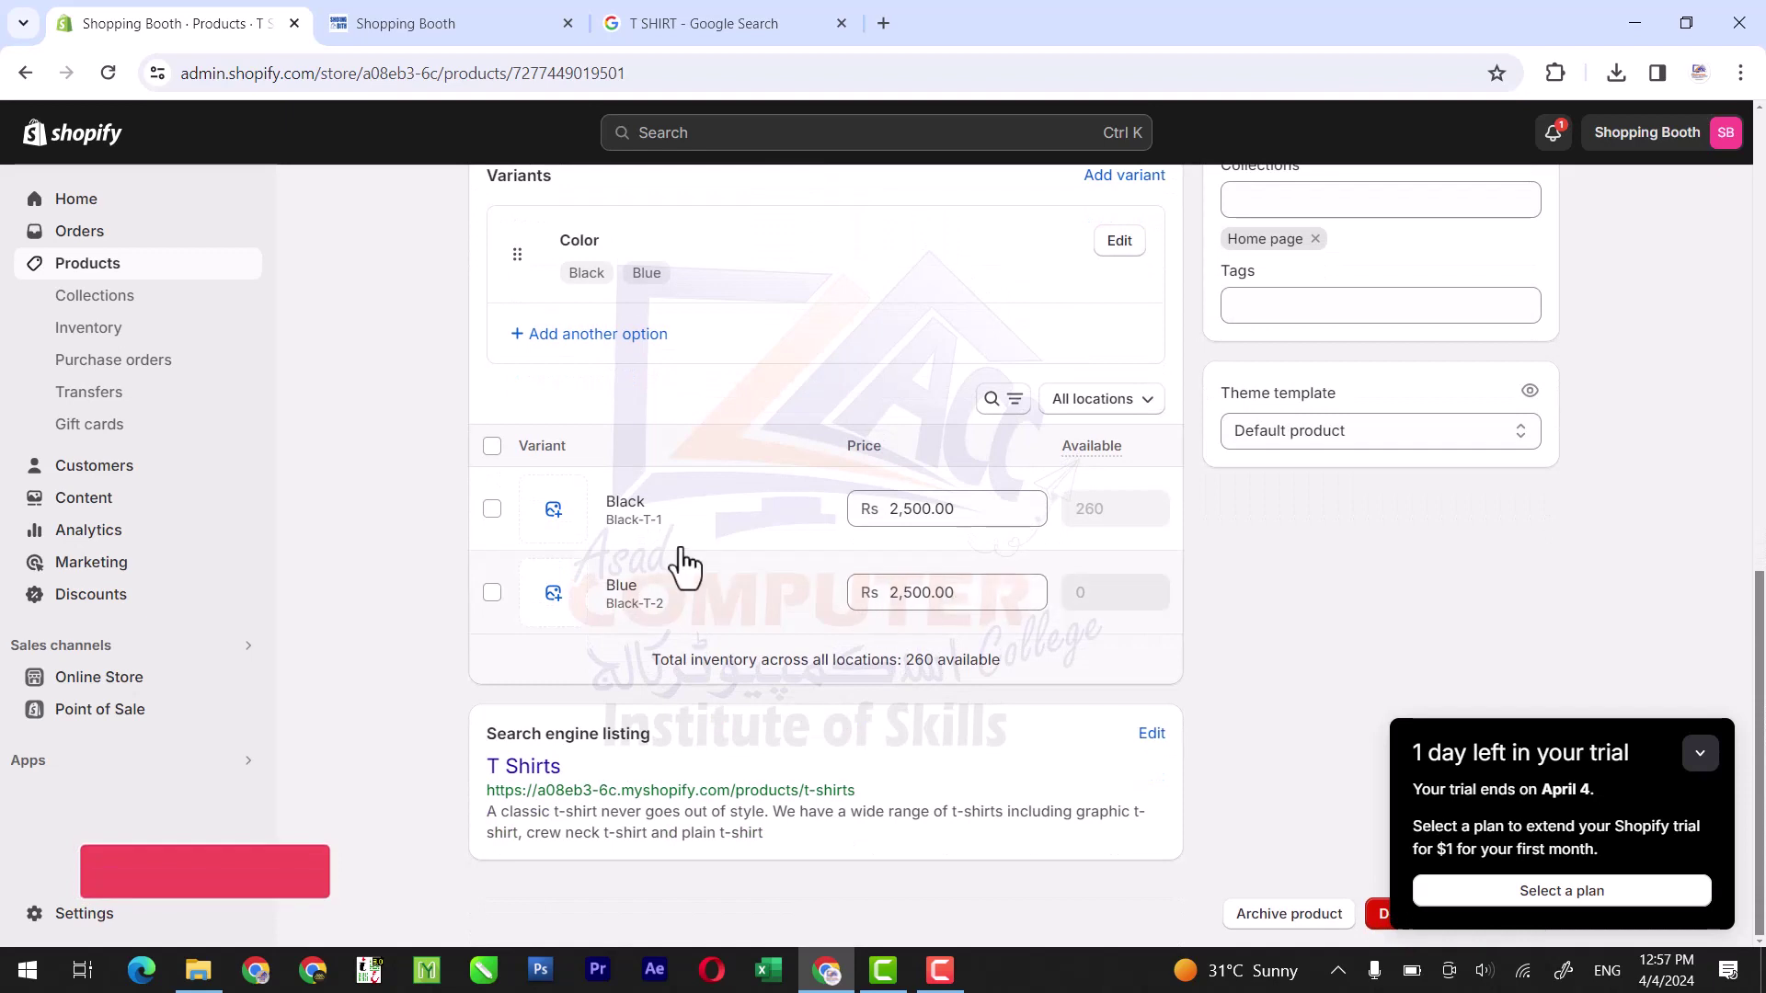
{"action": "left_click", "coordinate": [629, 512]}
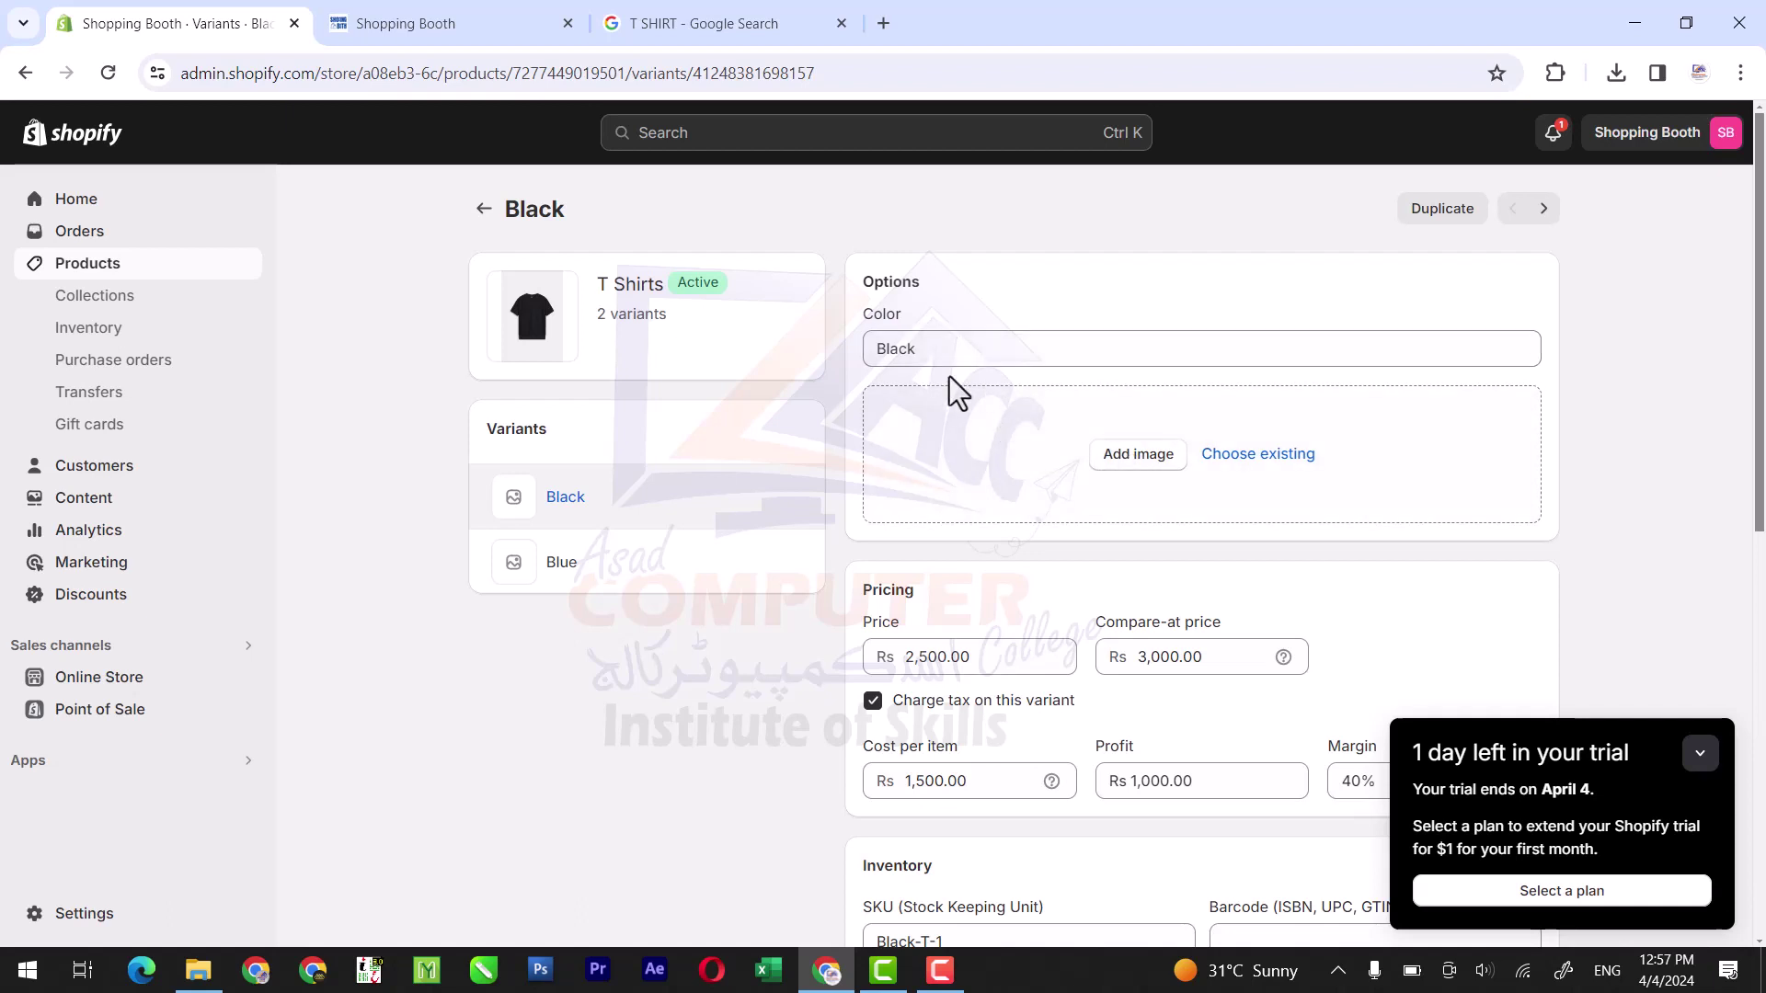
Step: Assign the existing black T-shirt picture as the Black variant's image and save the variant
{"action": "left_click", "coordinate": [1135, 462]}
{"action": "left_click", "coordinate": [789, 533]}
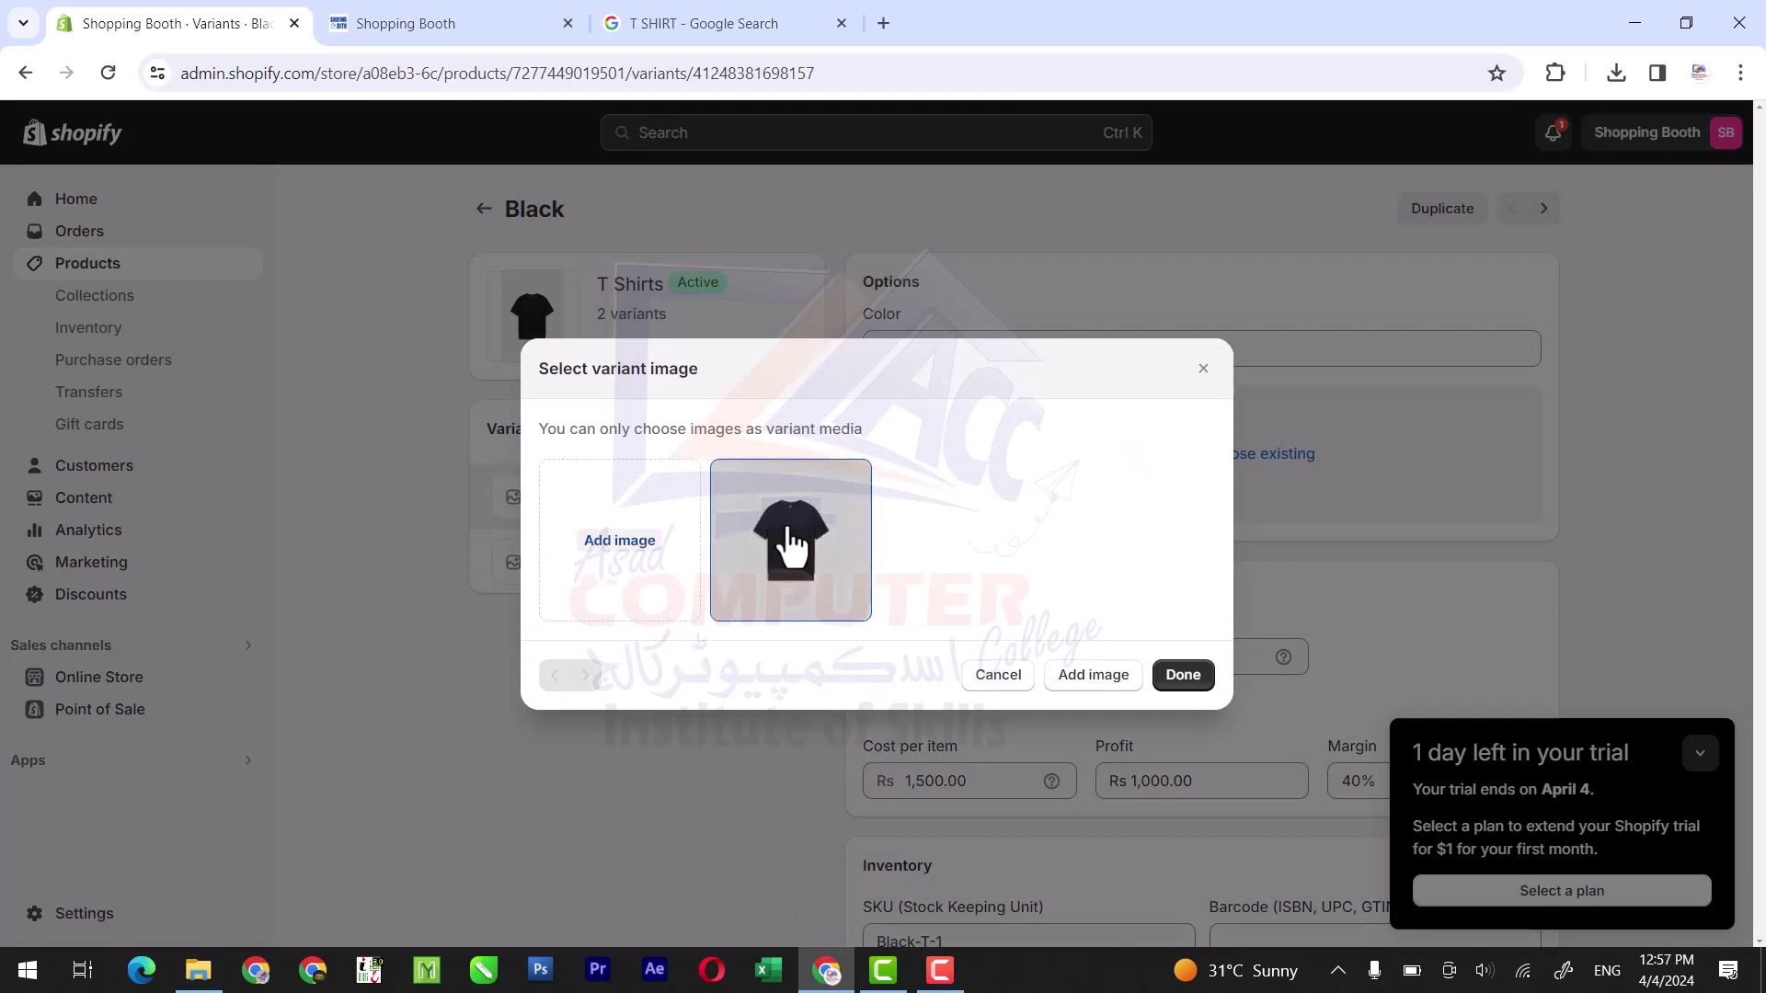
{"action": "left_click", "coordinate": [1177, 674]}
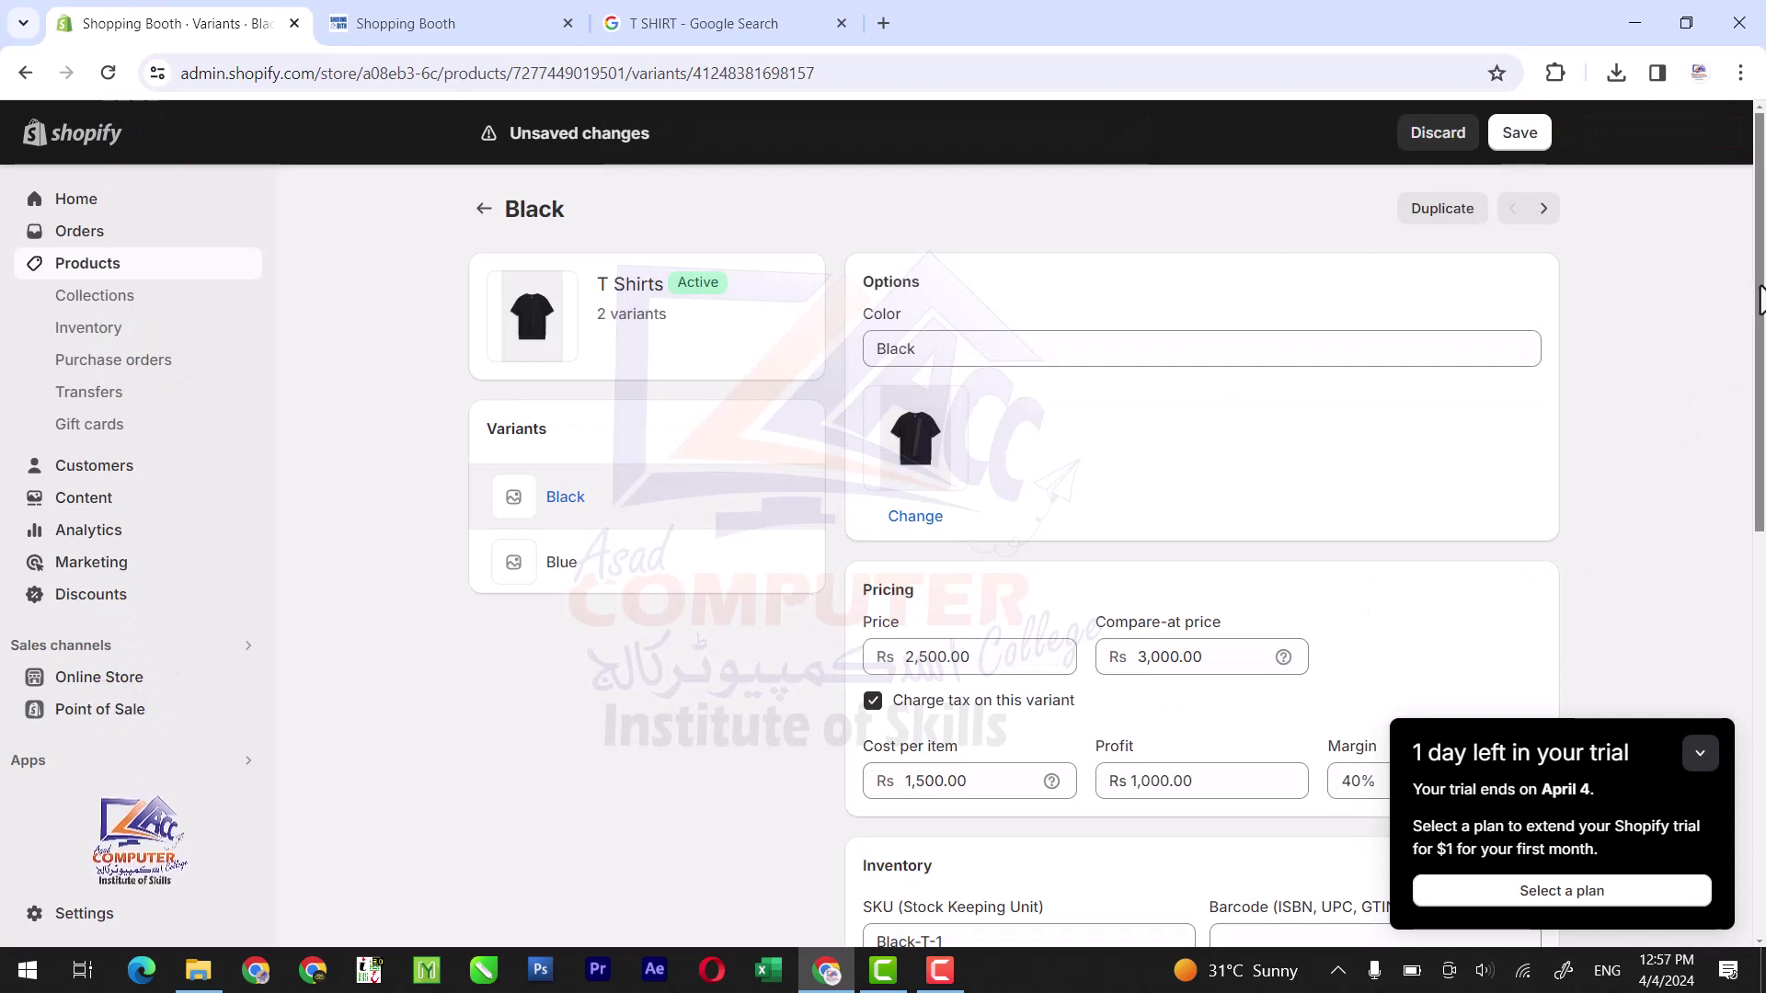
{"action": "left_click_drag", "start_coordinate": [1756, 299], "coordinate": [1763, 670]}
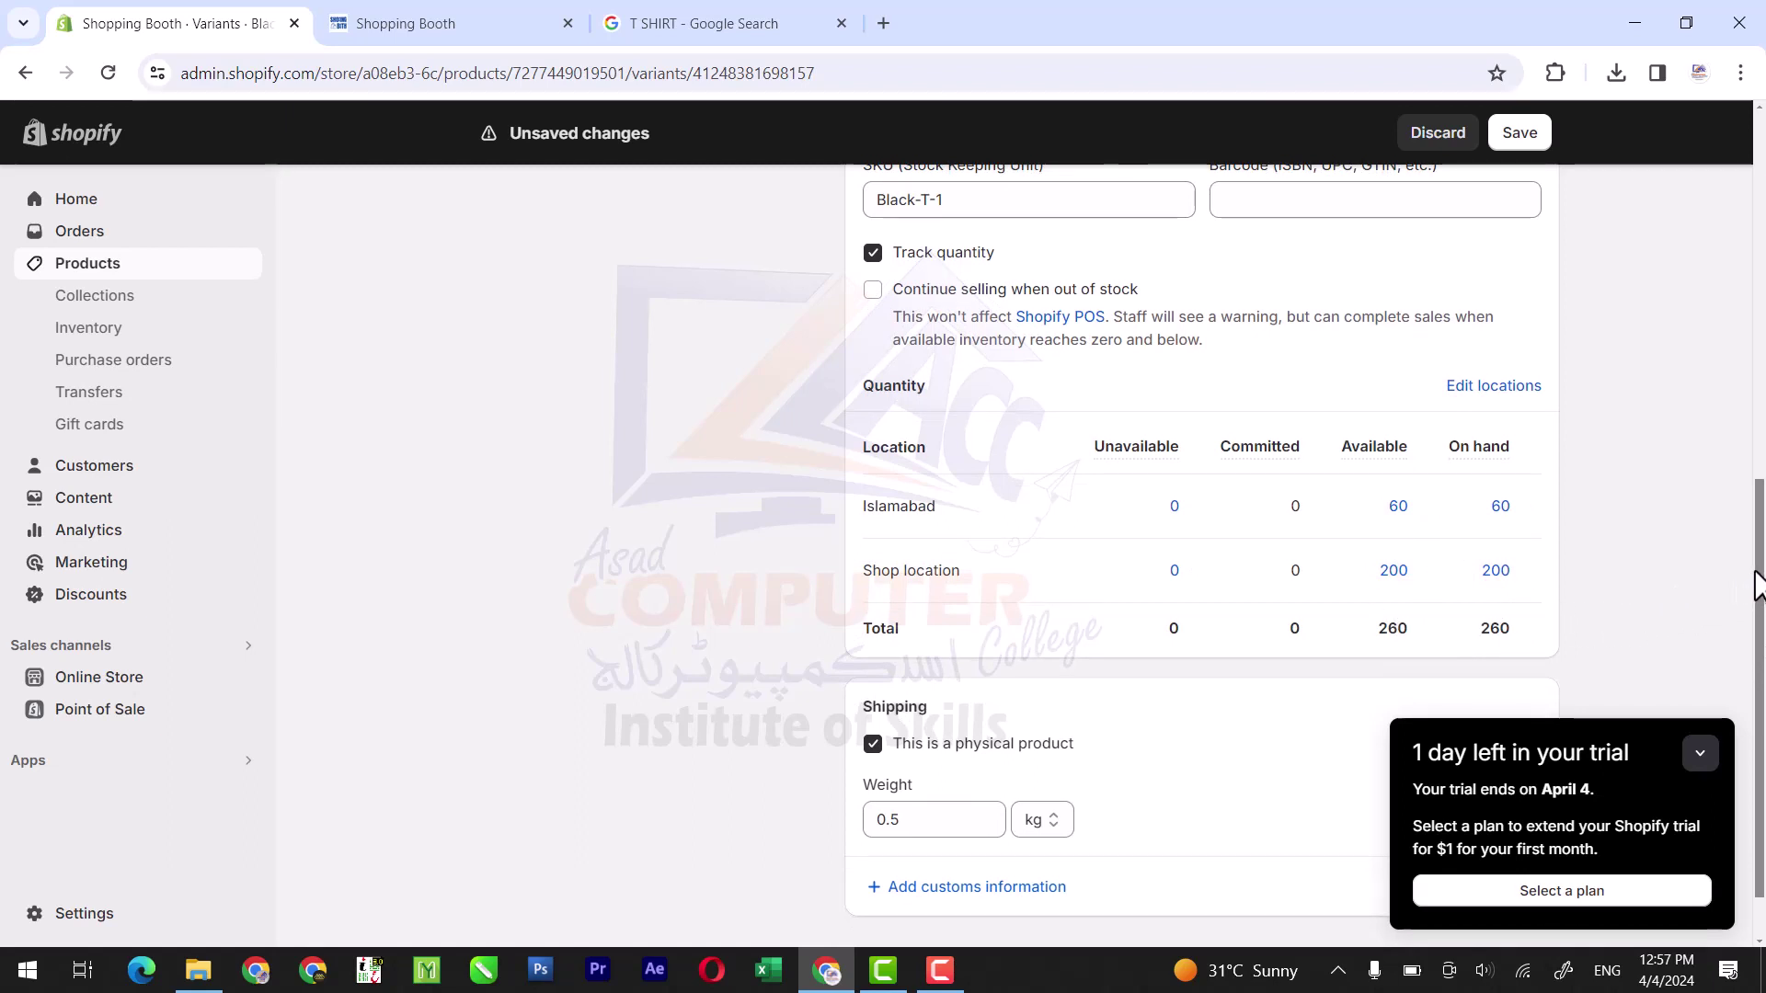
{"action": "left_click_drag", "start_coordinate": [1759, 585], "coordinate": [1738, 276]}
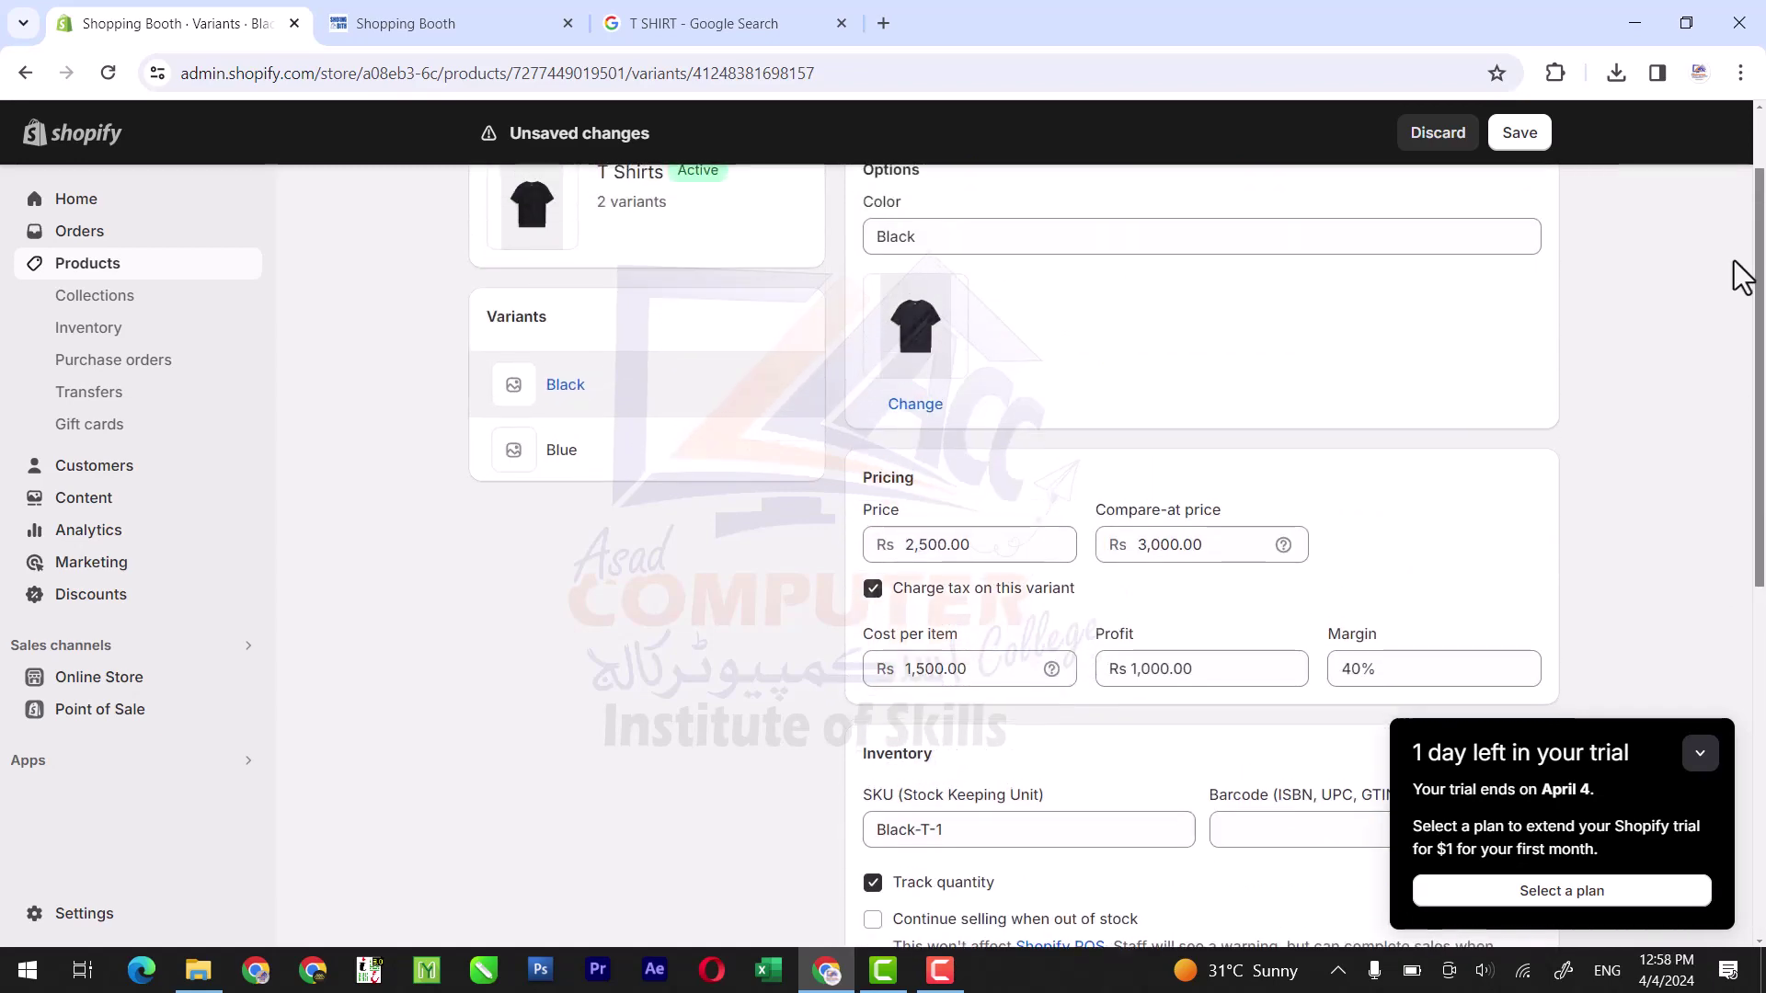
{"action": "left_click", "coordinate": [655, 455]}
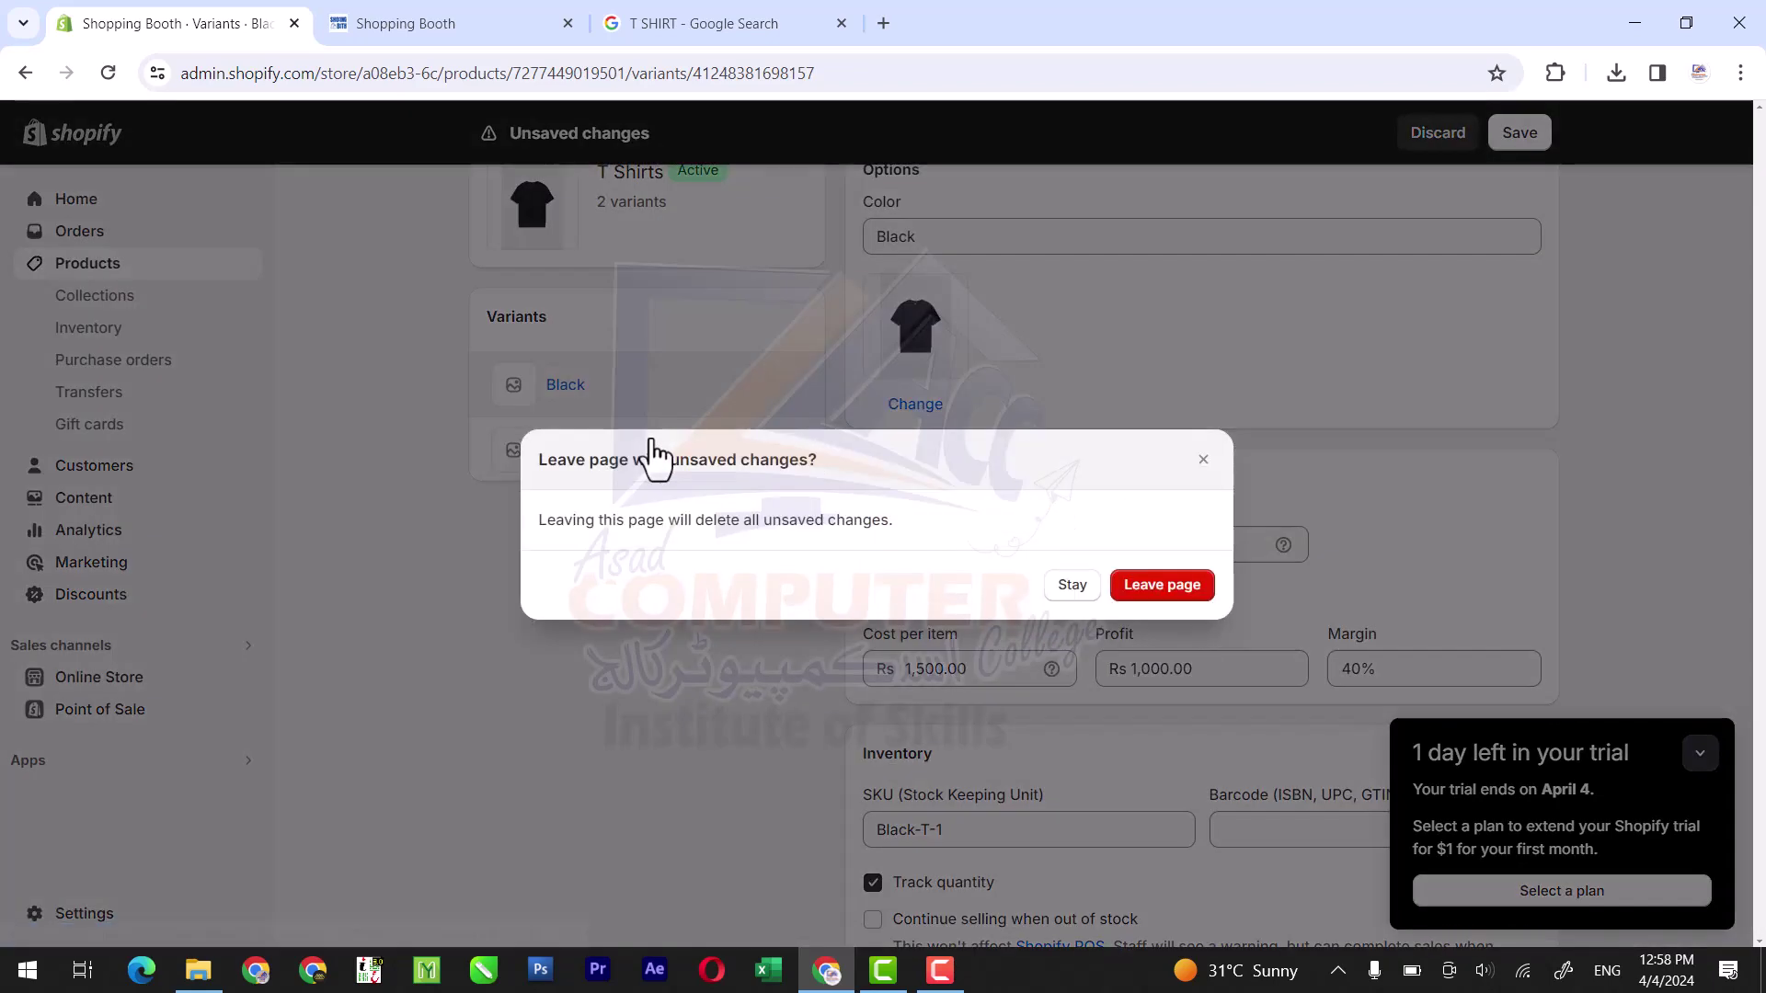
{"action": "left_click", "coordinate": [1072, 588]}
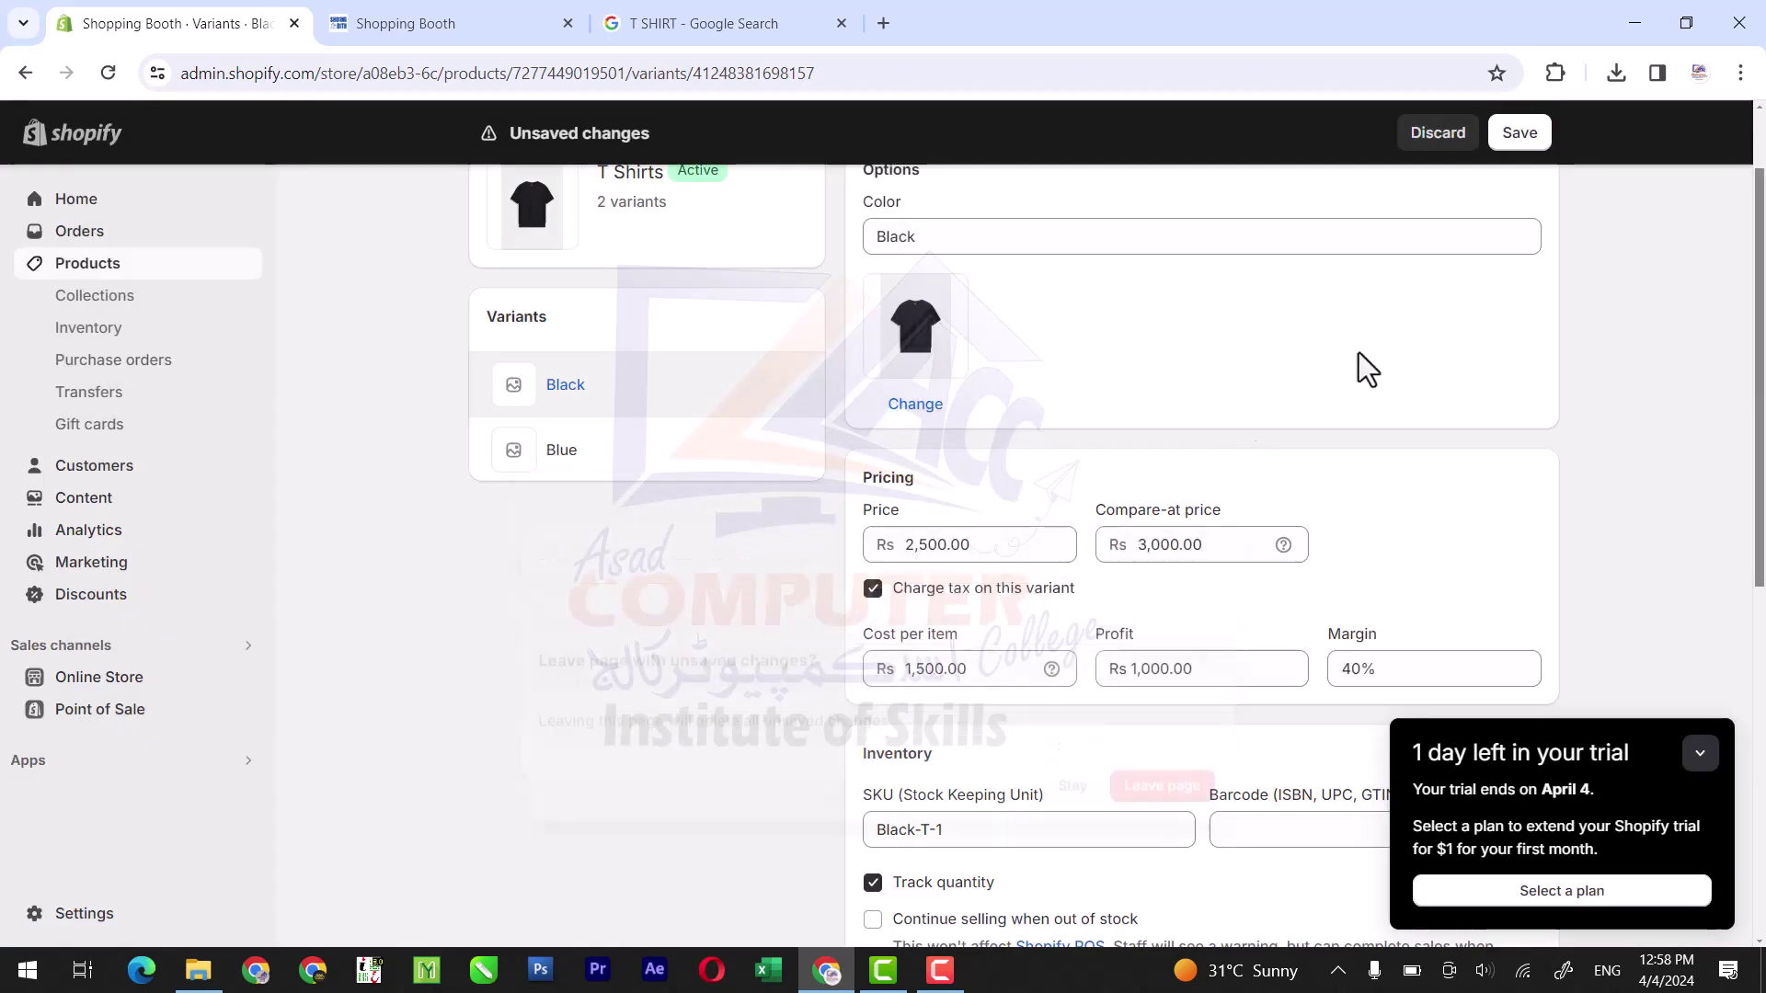
{"action": "left_click", "coordinate": [1519, 135]}
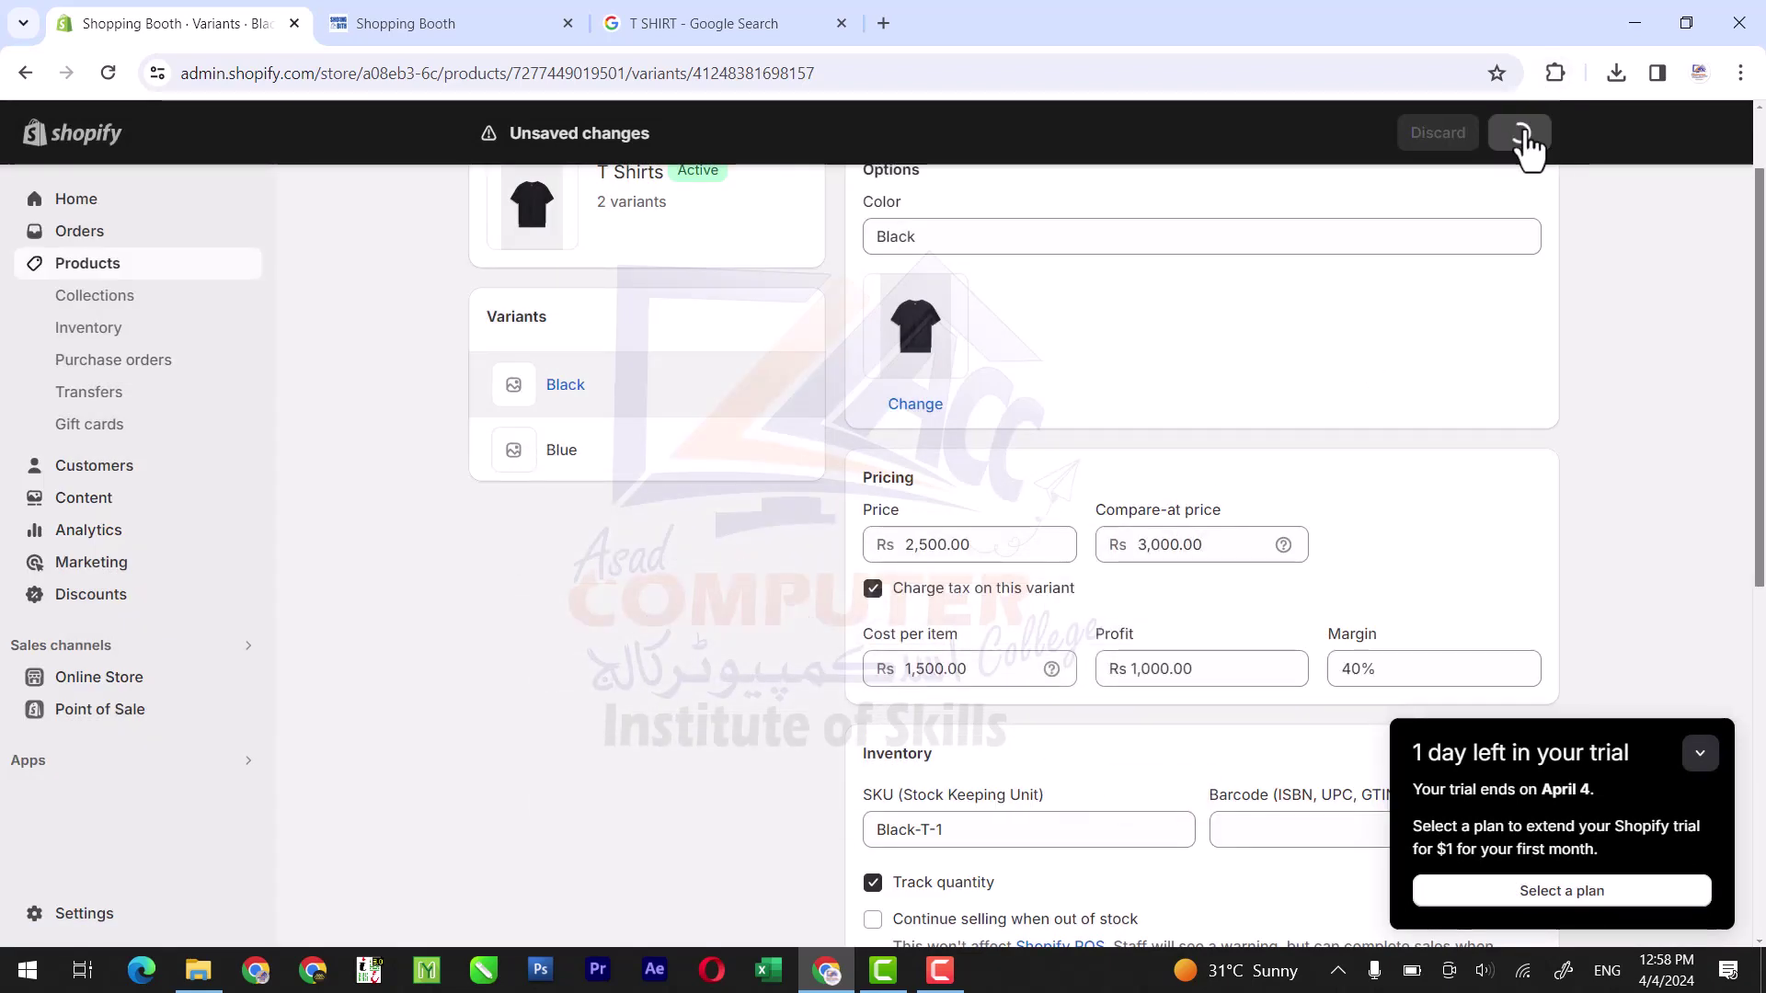
Step: Open the Blue variant, upload the blue T-shirt picture t-7.jpg and assign it as the variant's image
{"action": "left_click", "coordinate": [585, 452]}
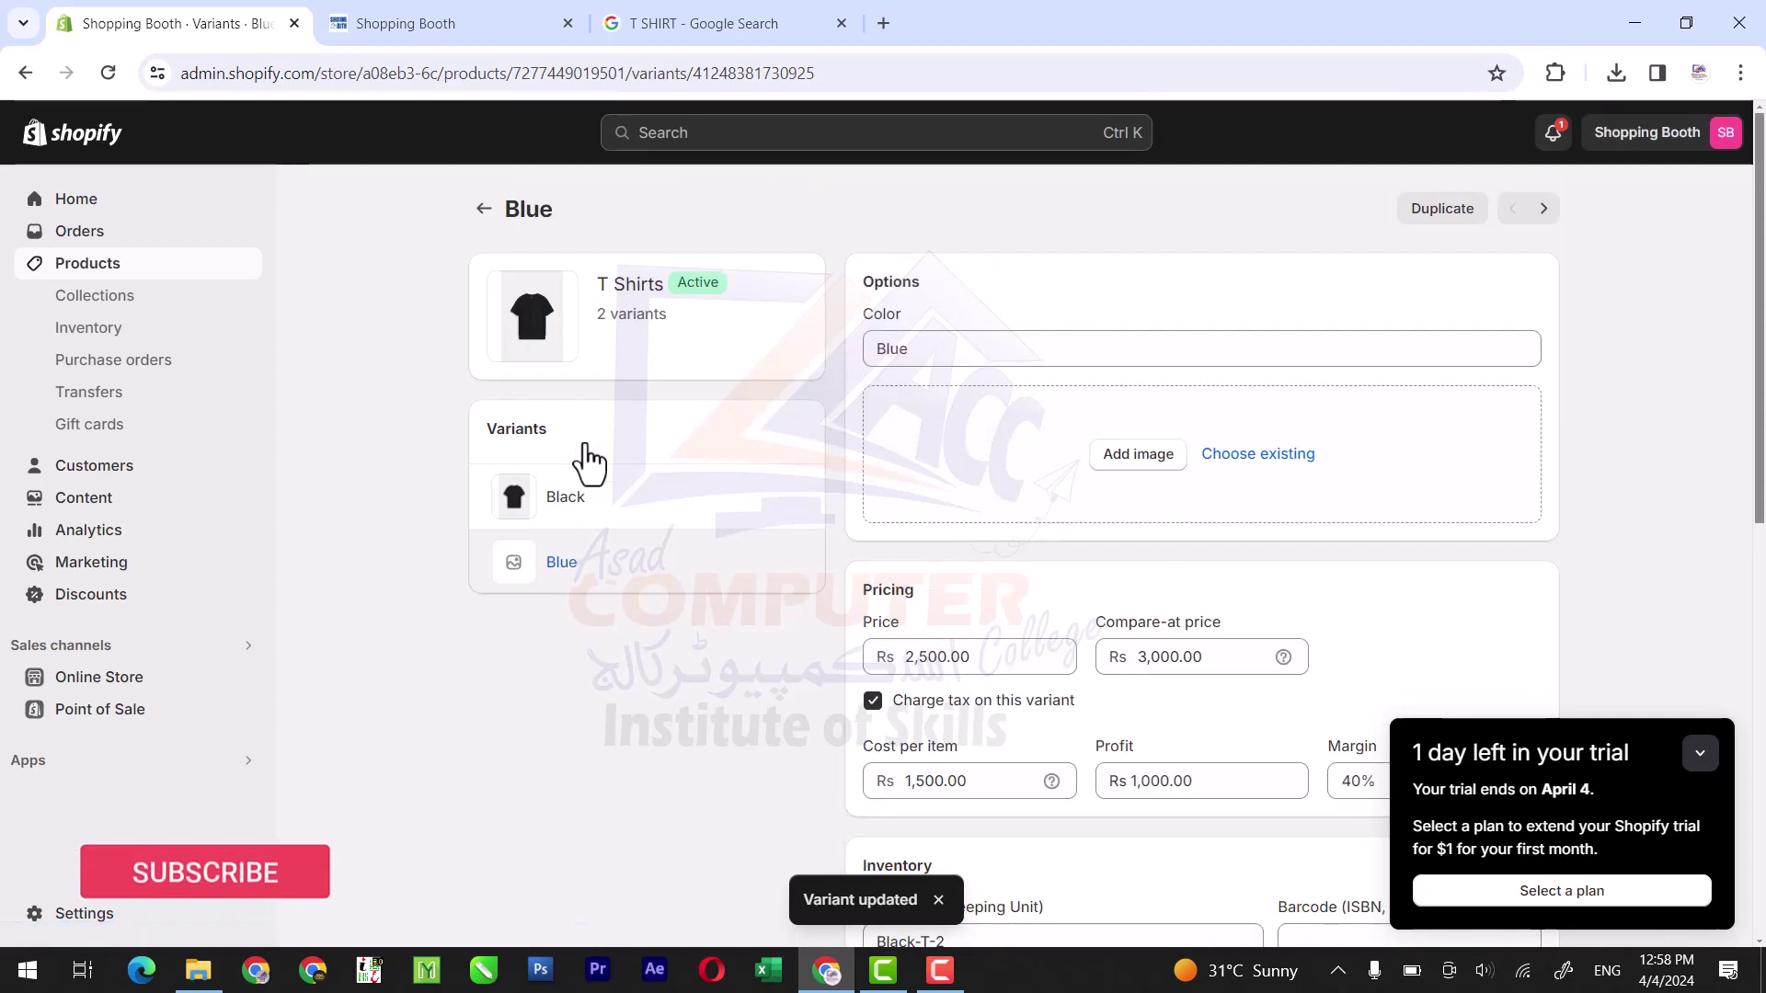
{"action": "left_click", "coordinate": [1117, 455]}
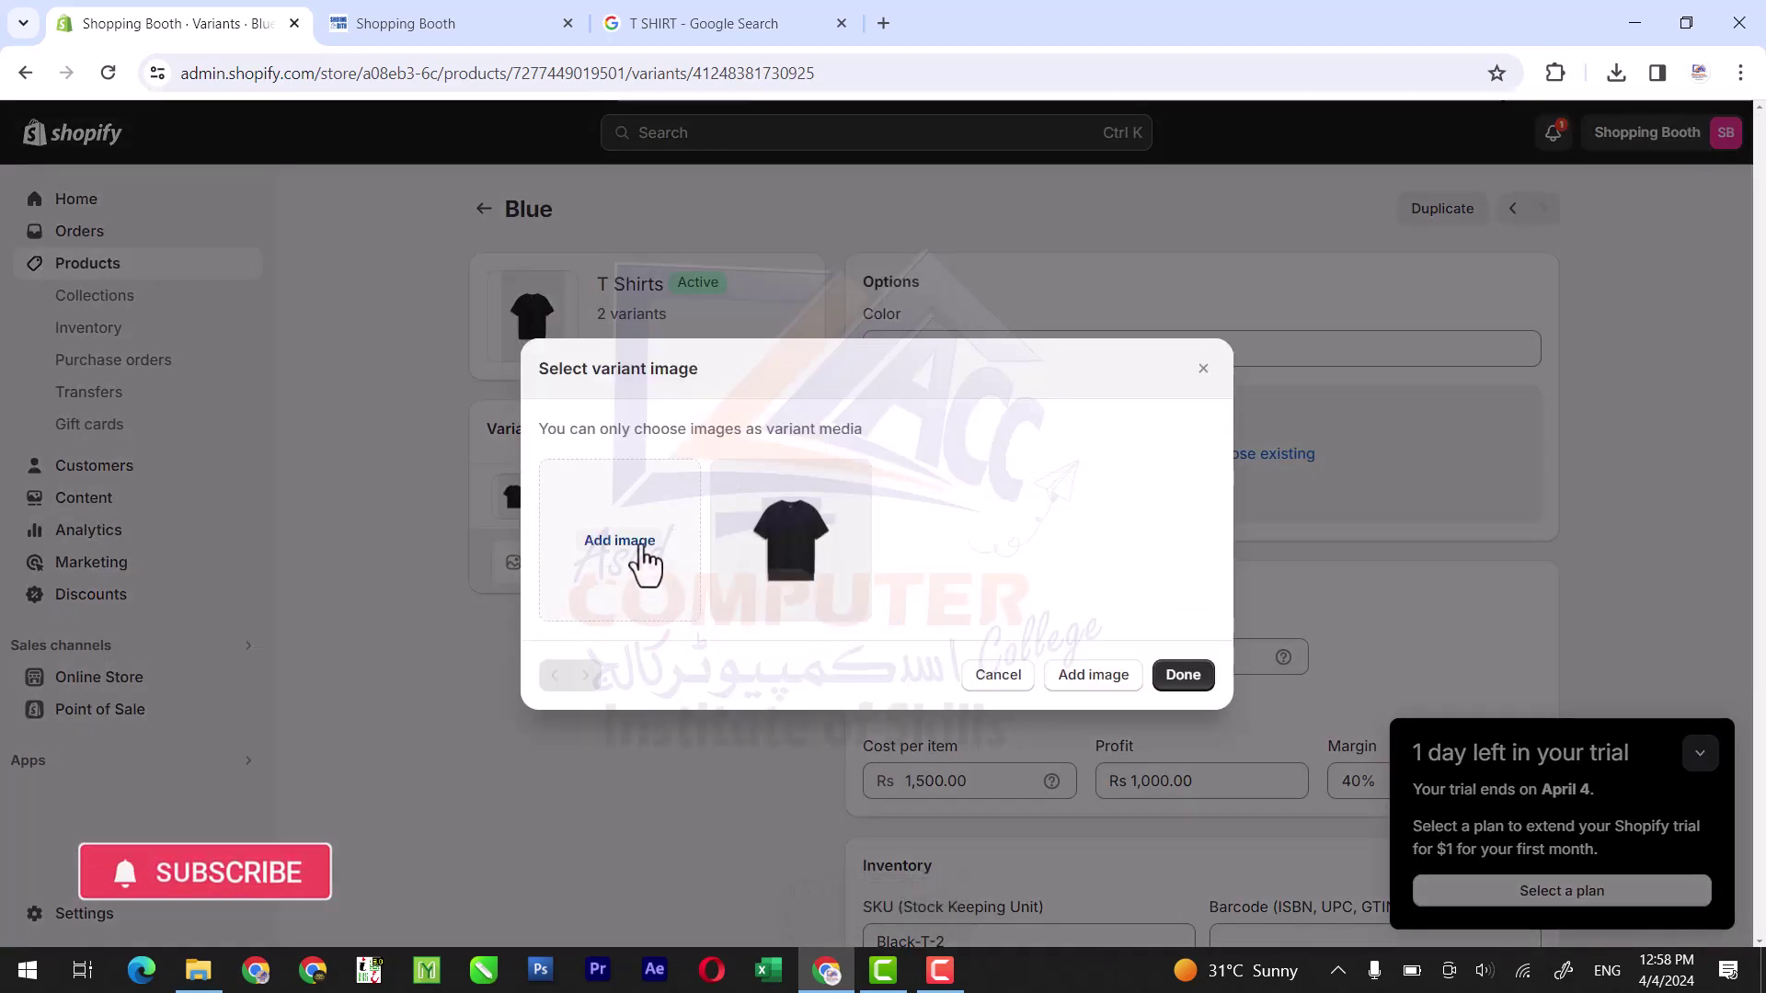
{"action": "left_click", "coordinate": [641, 552]}
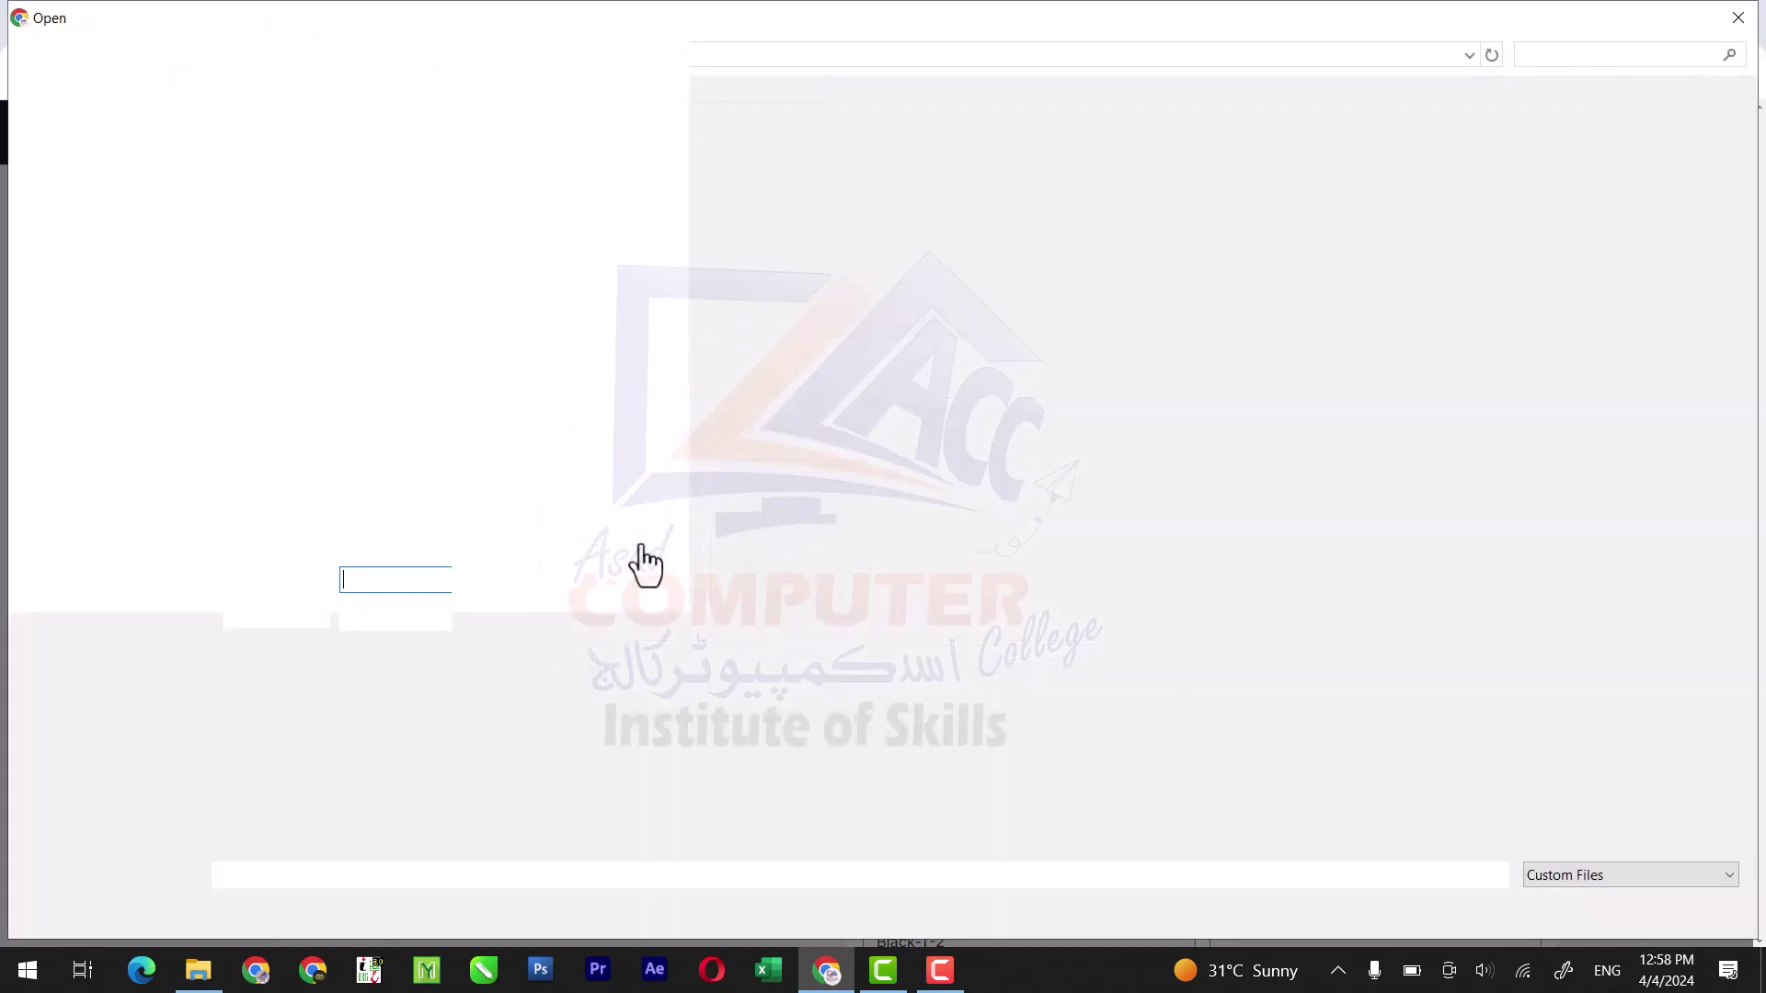
{"action": "left_click", "coordinate": [417, 201]}
{"action": "double_click", "coordinate": [418, 201]}
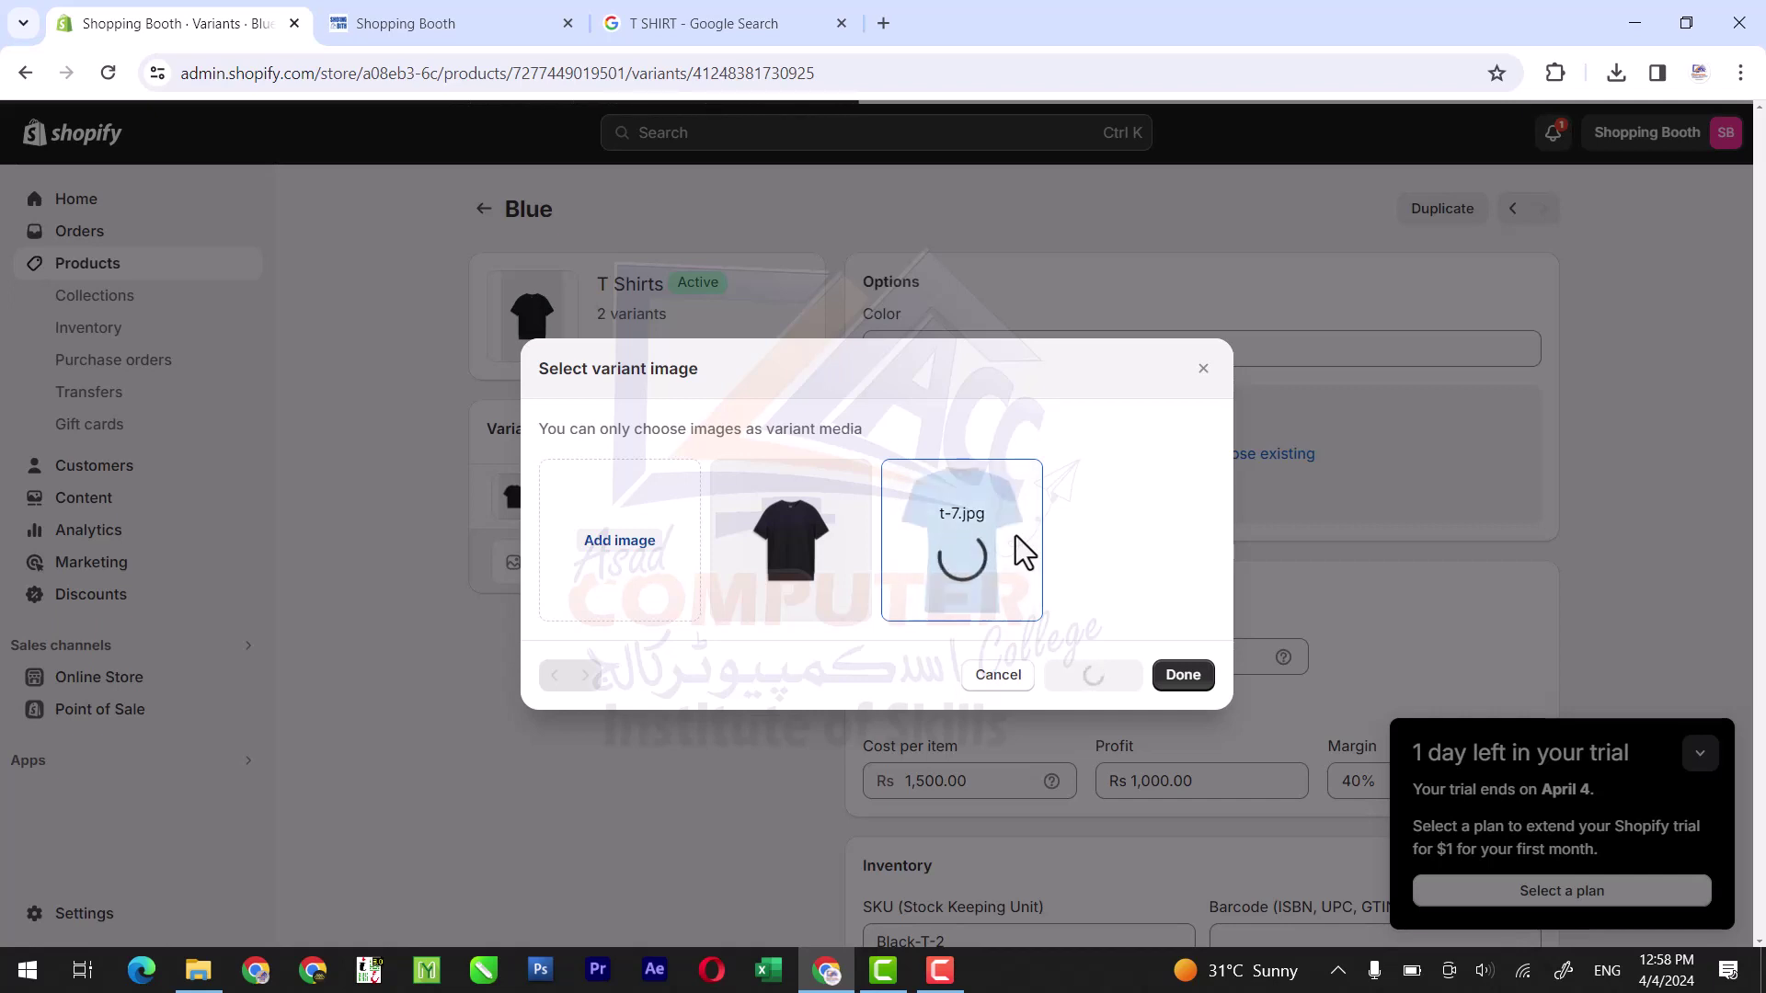
{"action": "left_click", "coordinate": [1181, 675]}
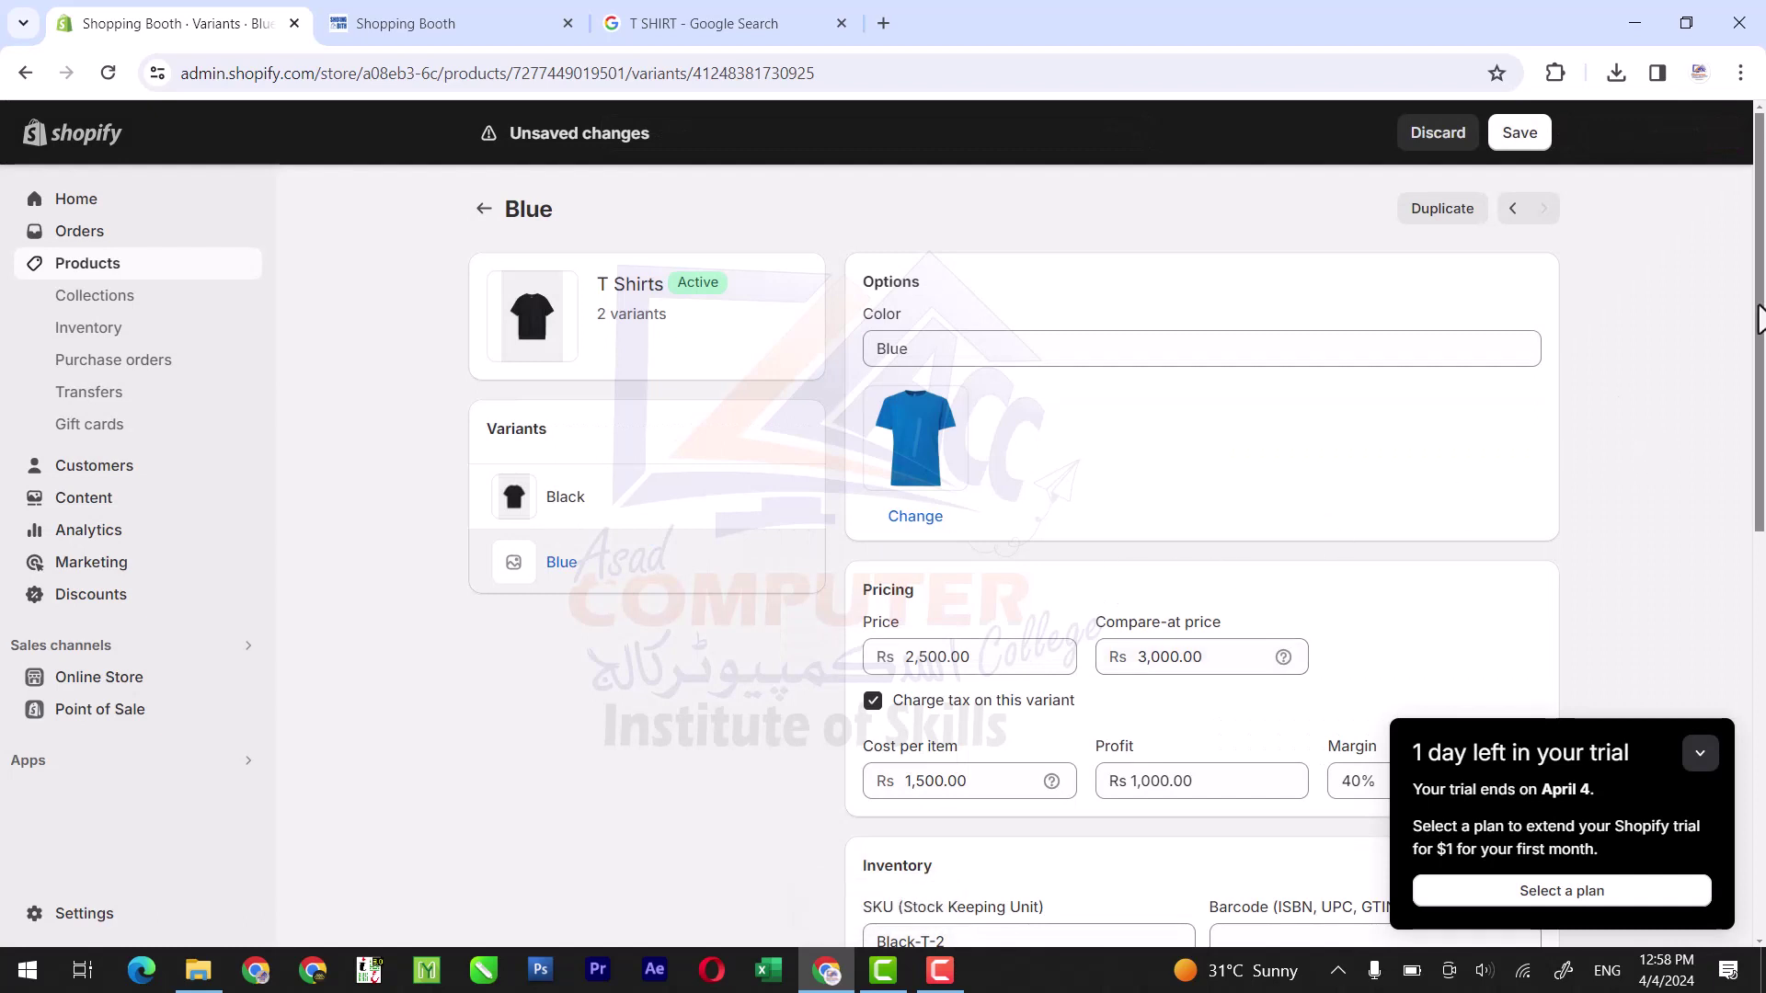
Step: Set the Blue variant's price to Rs 3,000, compare-at price to Rs 3,500 and cost per item to Rs 1,800
{"action": "scroll", "coordinate": [1763, 368], "scroll_direction": "down", "scroll_amount": 1}
{"action": "scroll", "coordinate": [1763, 377], "scroll_direction": "down", "scroll_amount": 1}
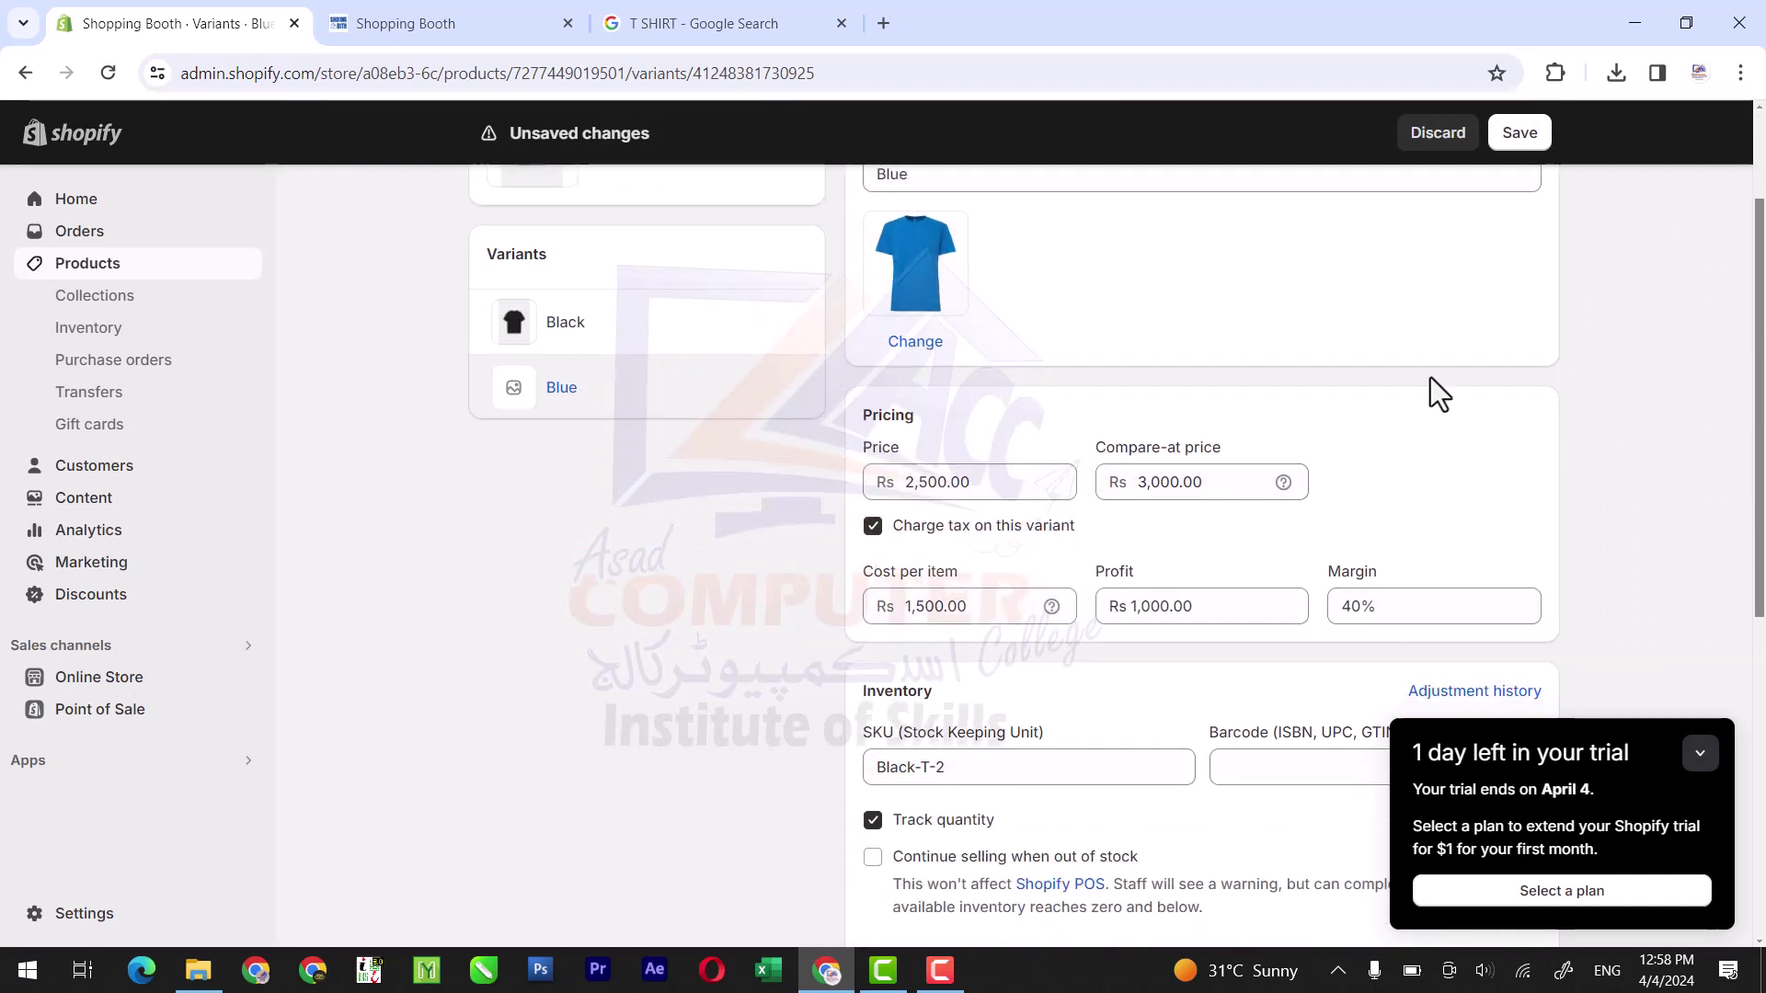
{"action": "double_click", "coordinate": [920, 482]}
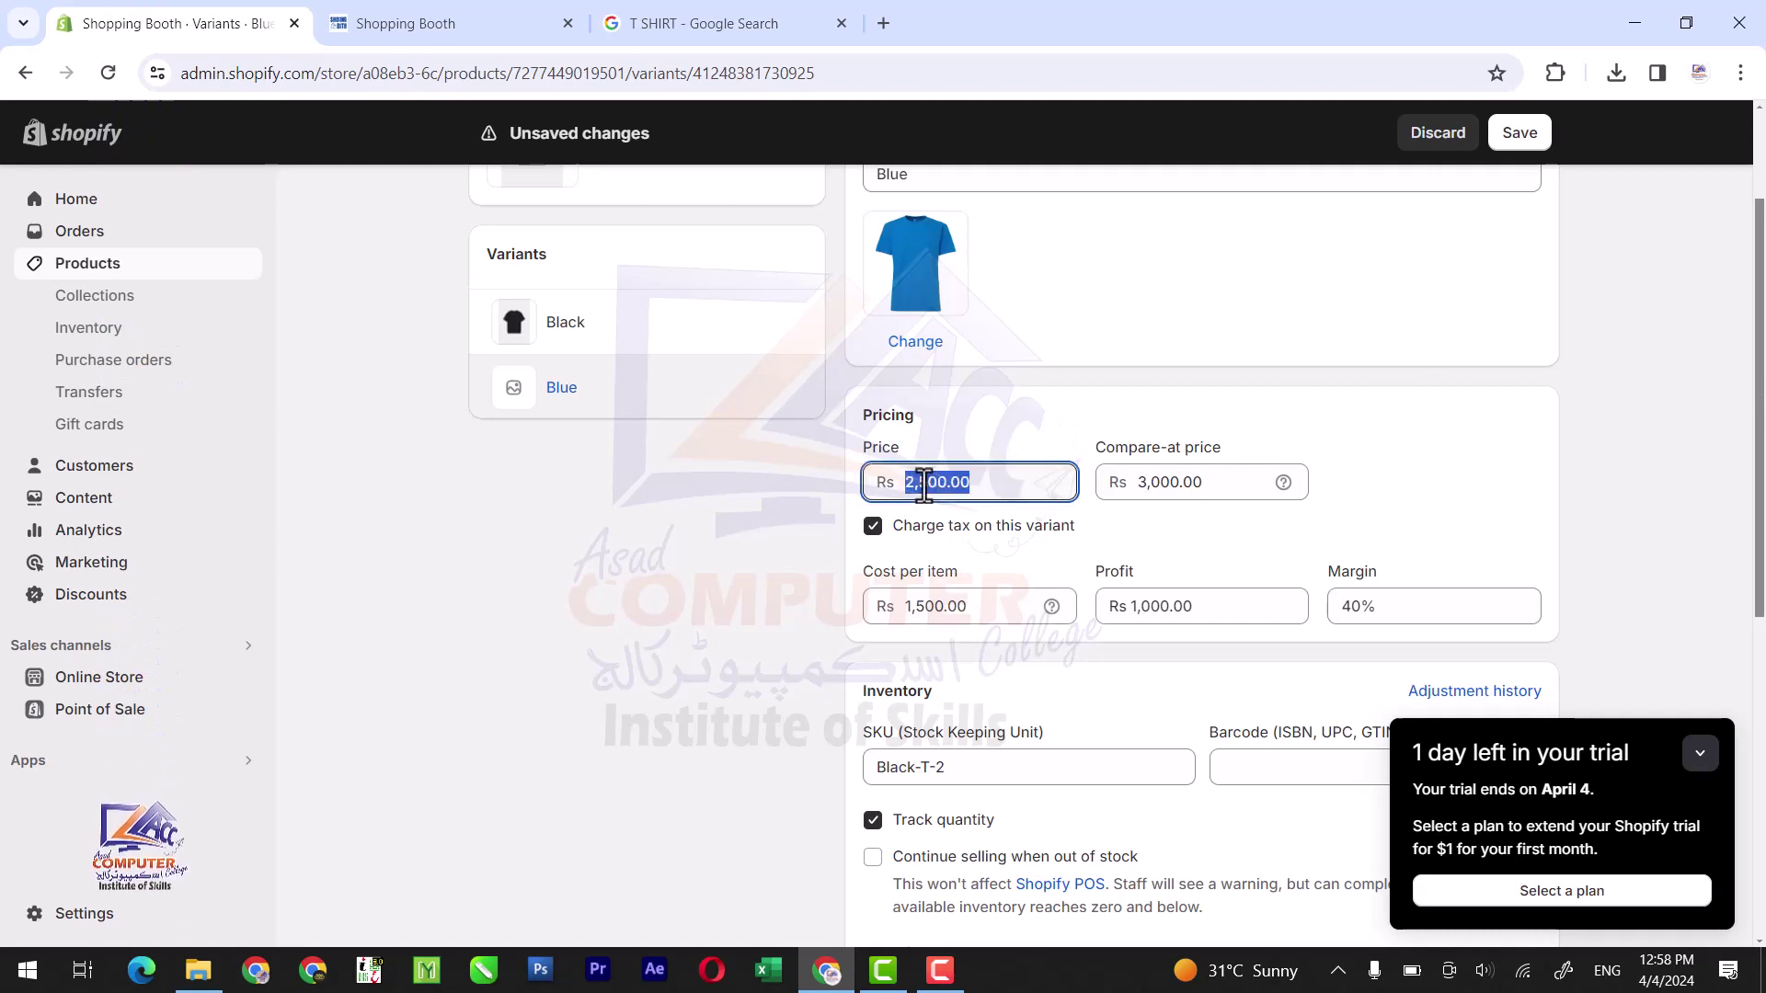
{"action": "type", "text": "3000"}
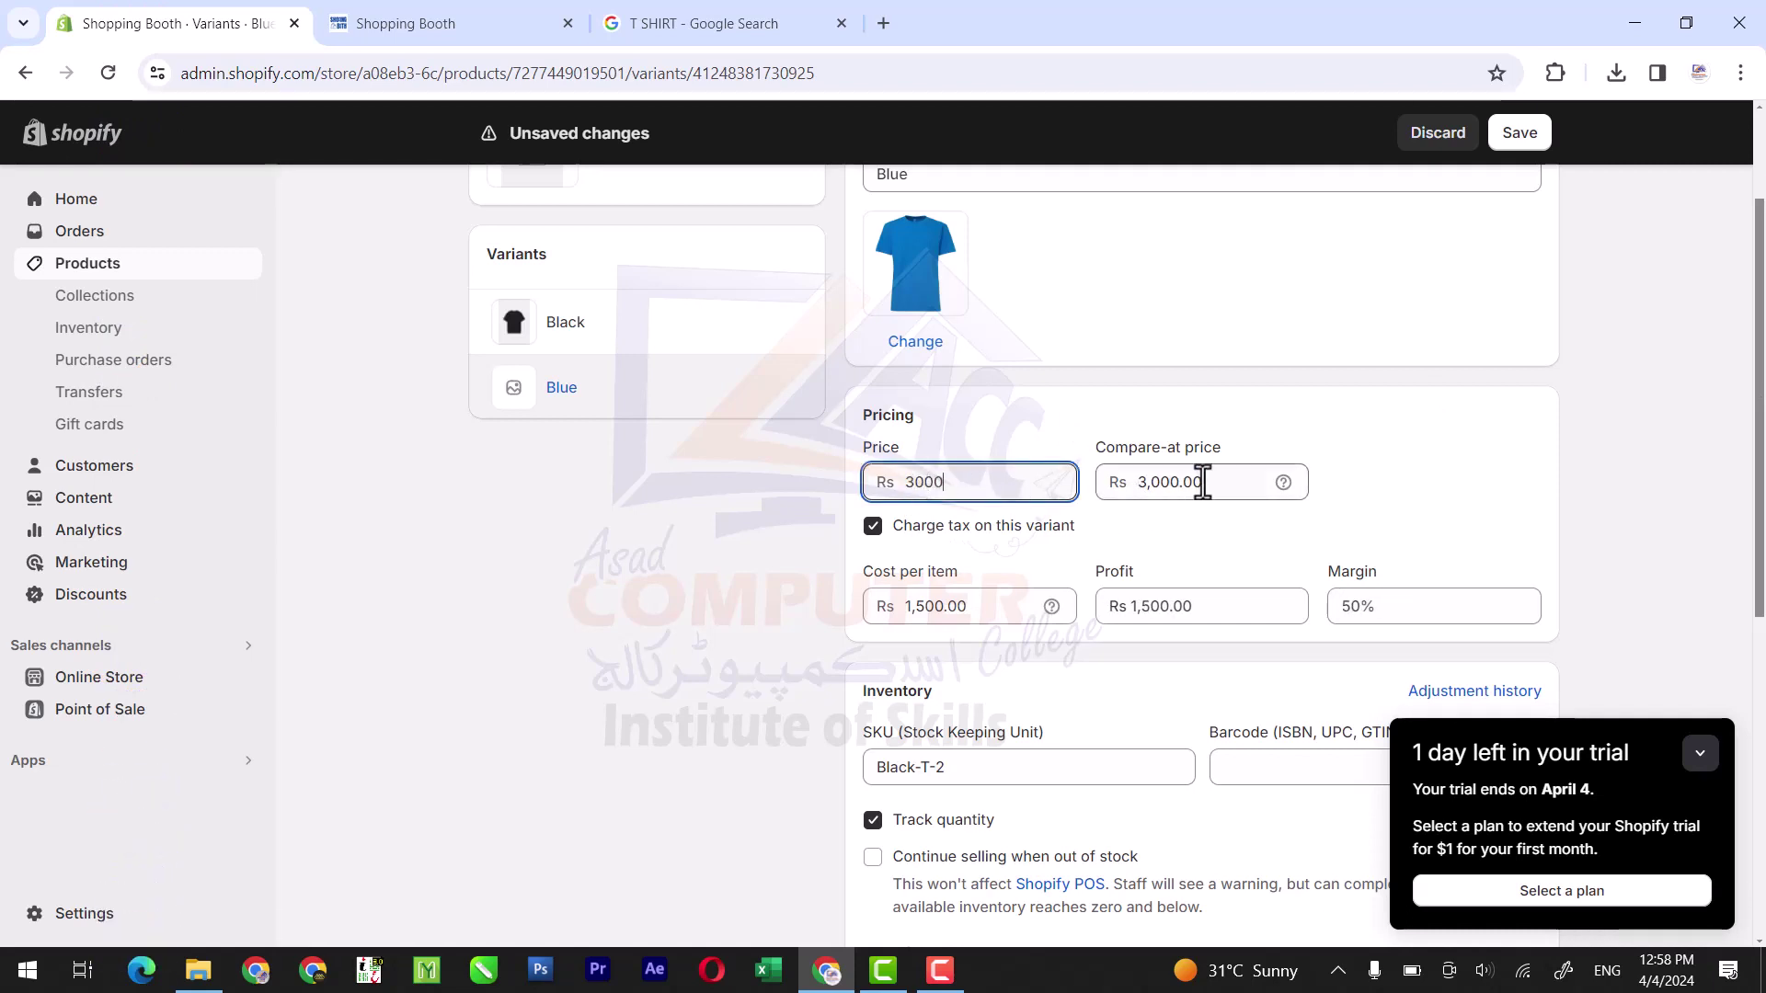
{"action": "double_click", "coordinate": [1172, 479]}
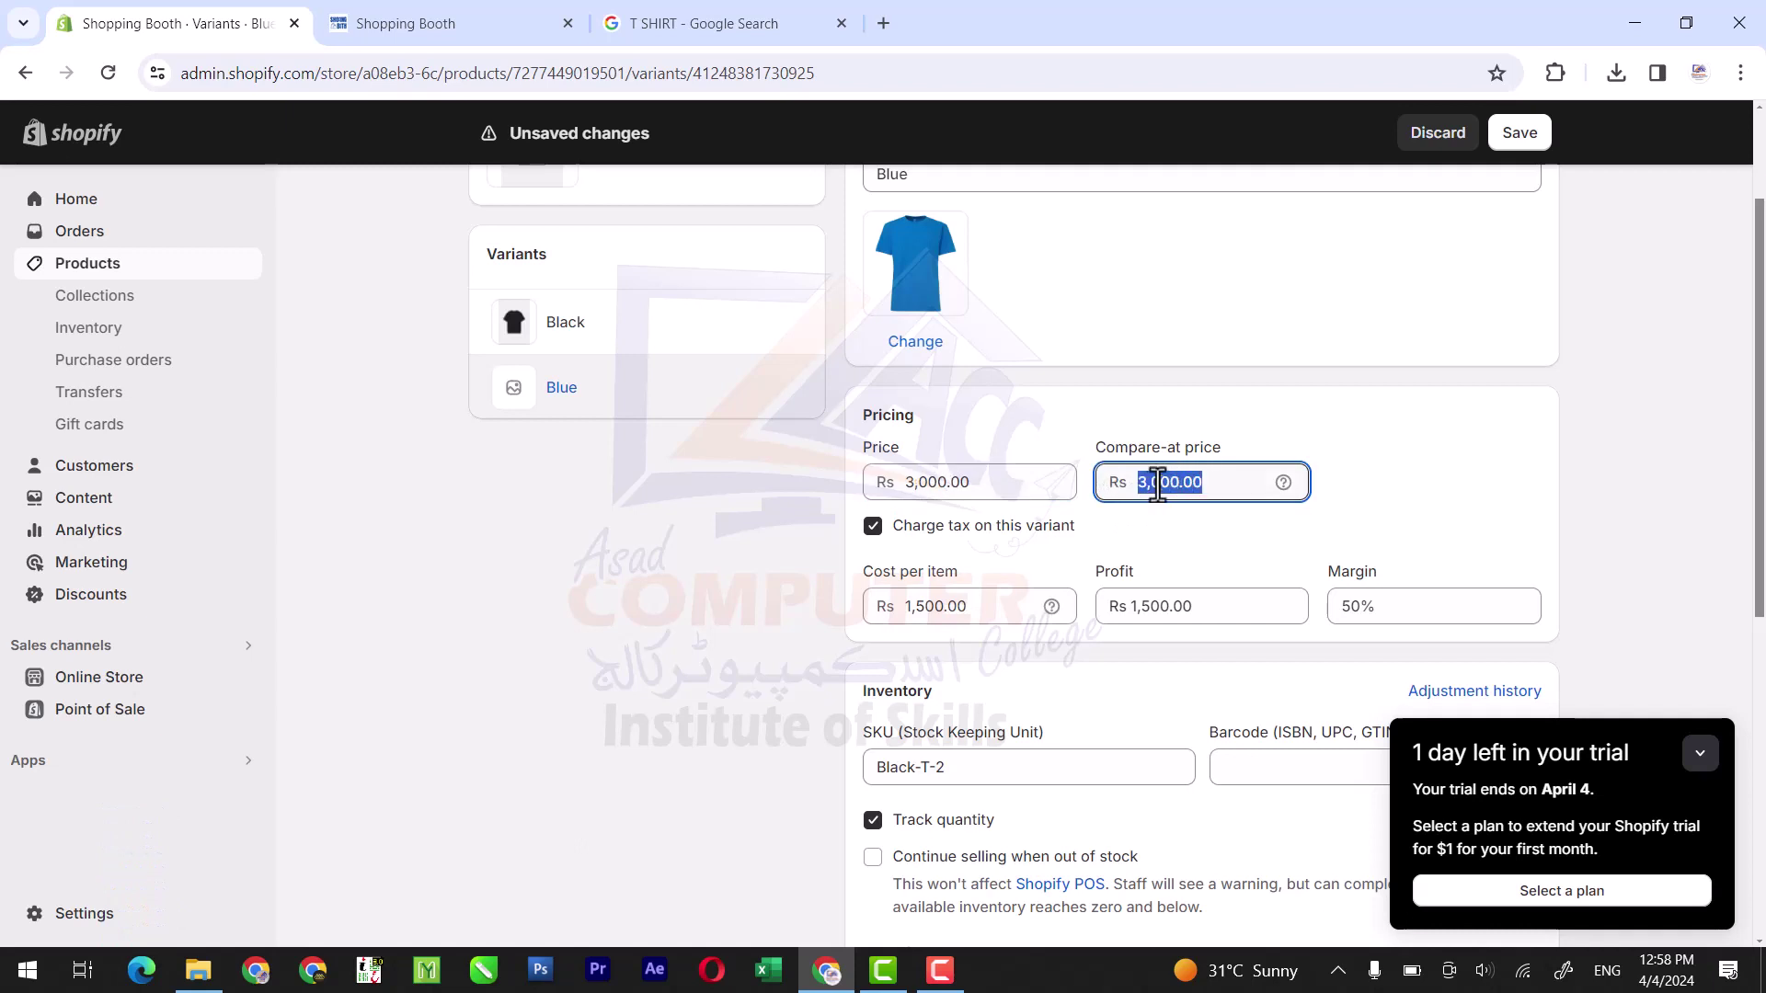
{"action": "type", "text": "35"}
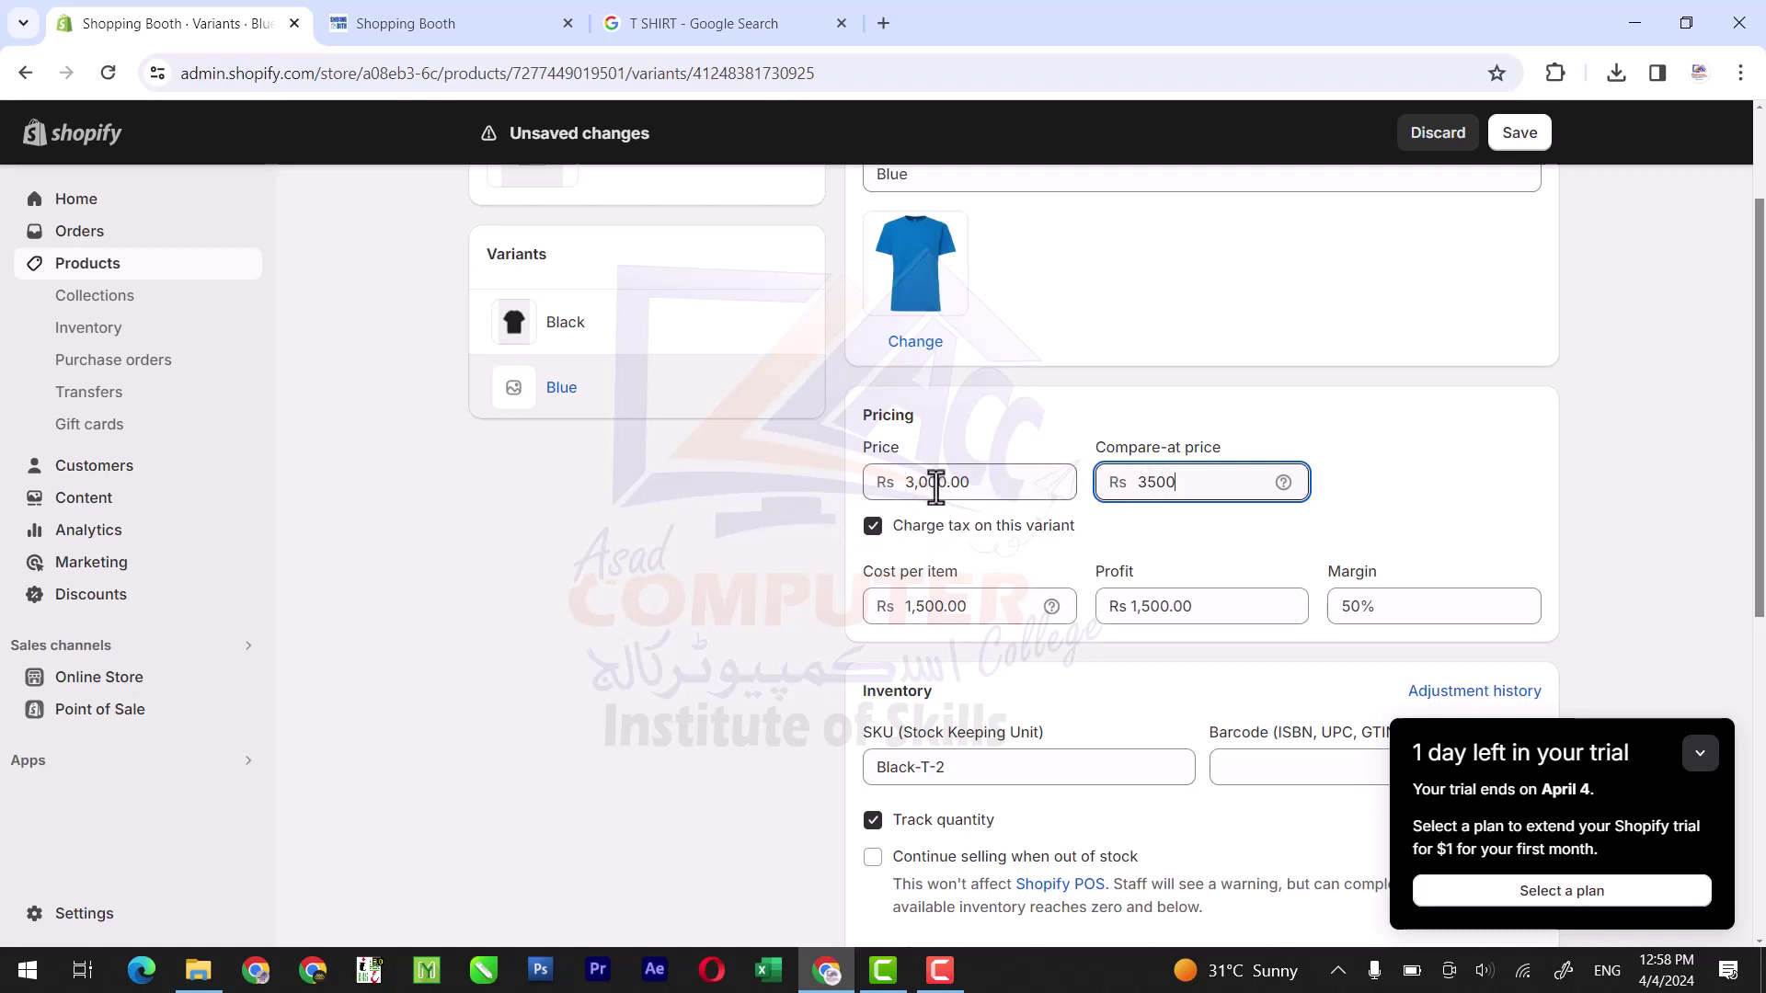
{"action": "left_click", "coordinate": [722, 544]}
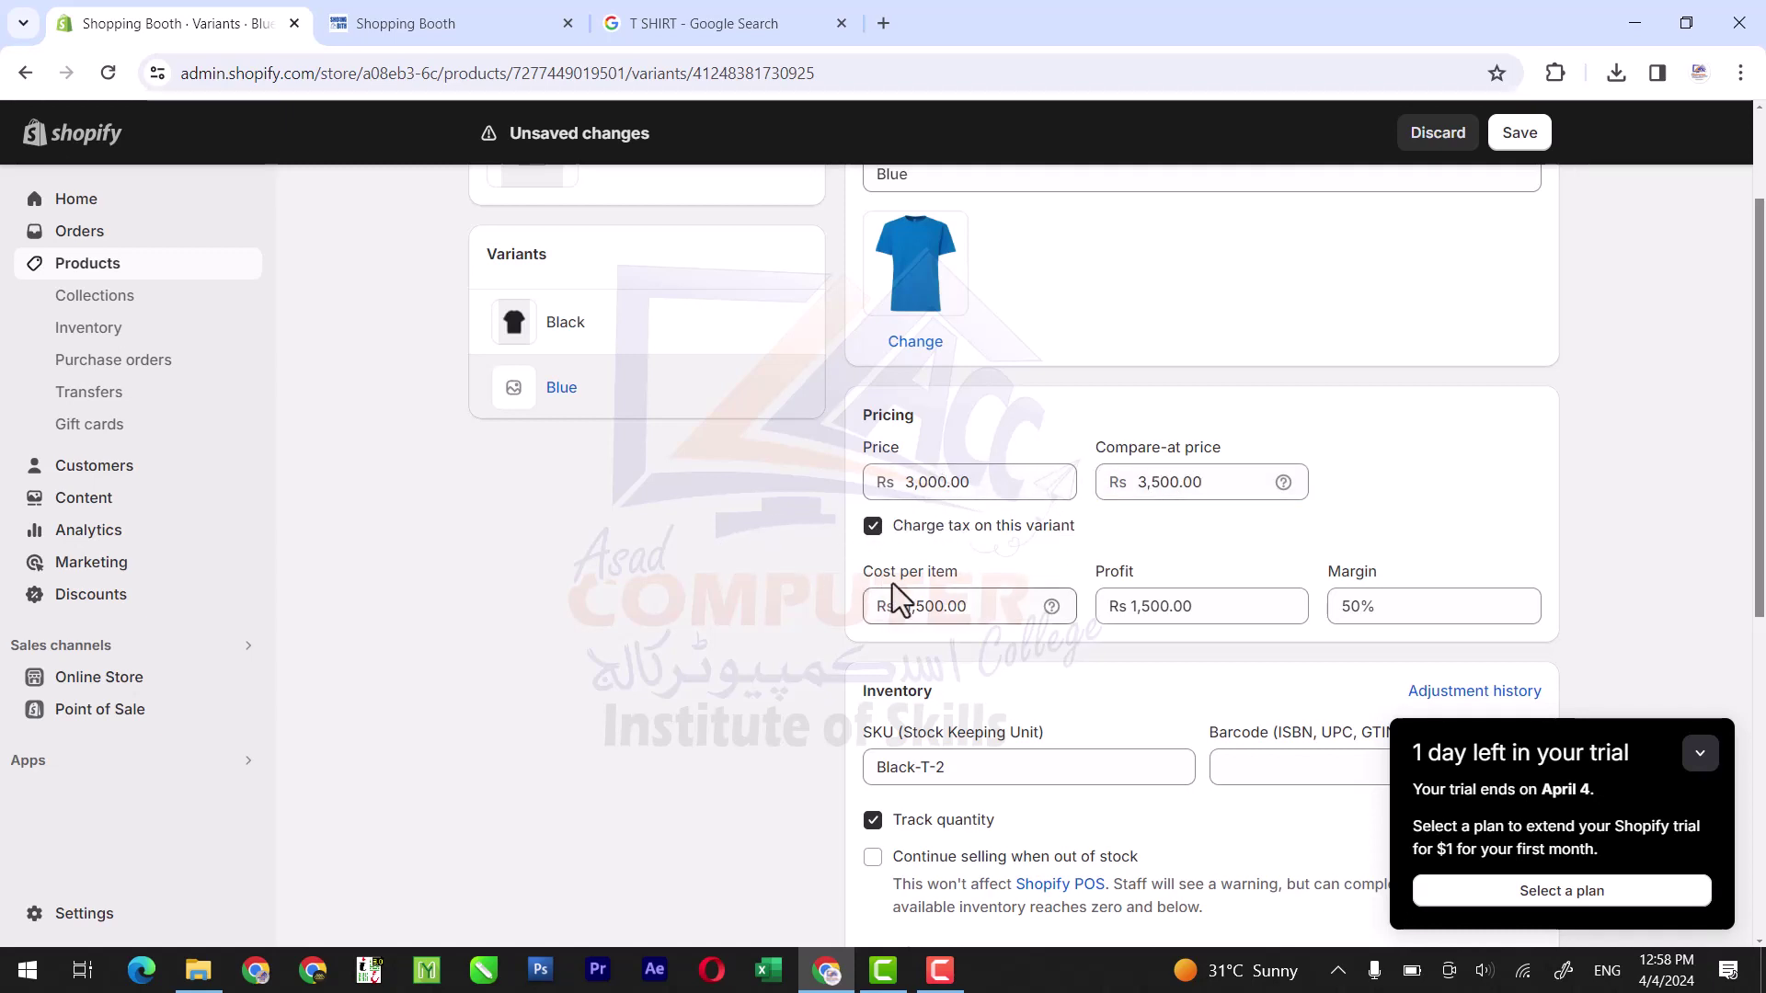
{"action": "left_click_drag", "start_coordinate": [972, 607], "coordinate": [920, 607]}
{"action": "type", "text": "1800"}
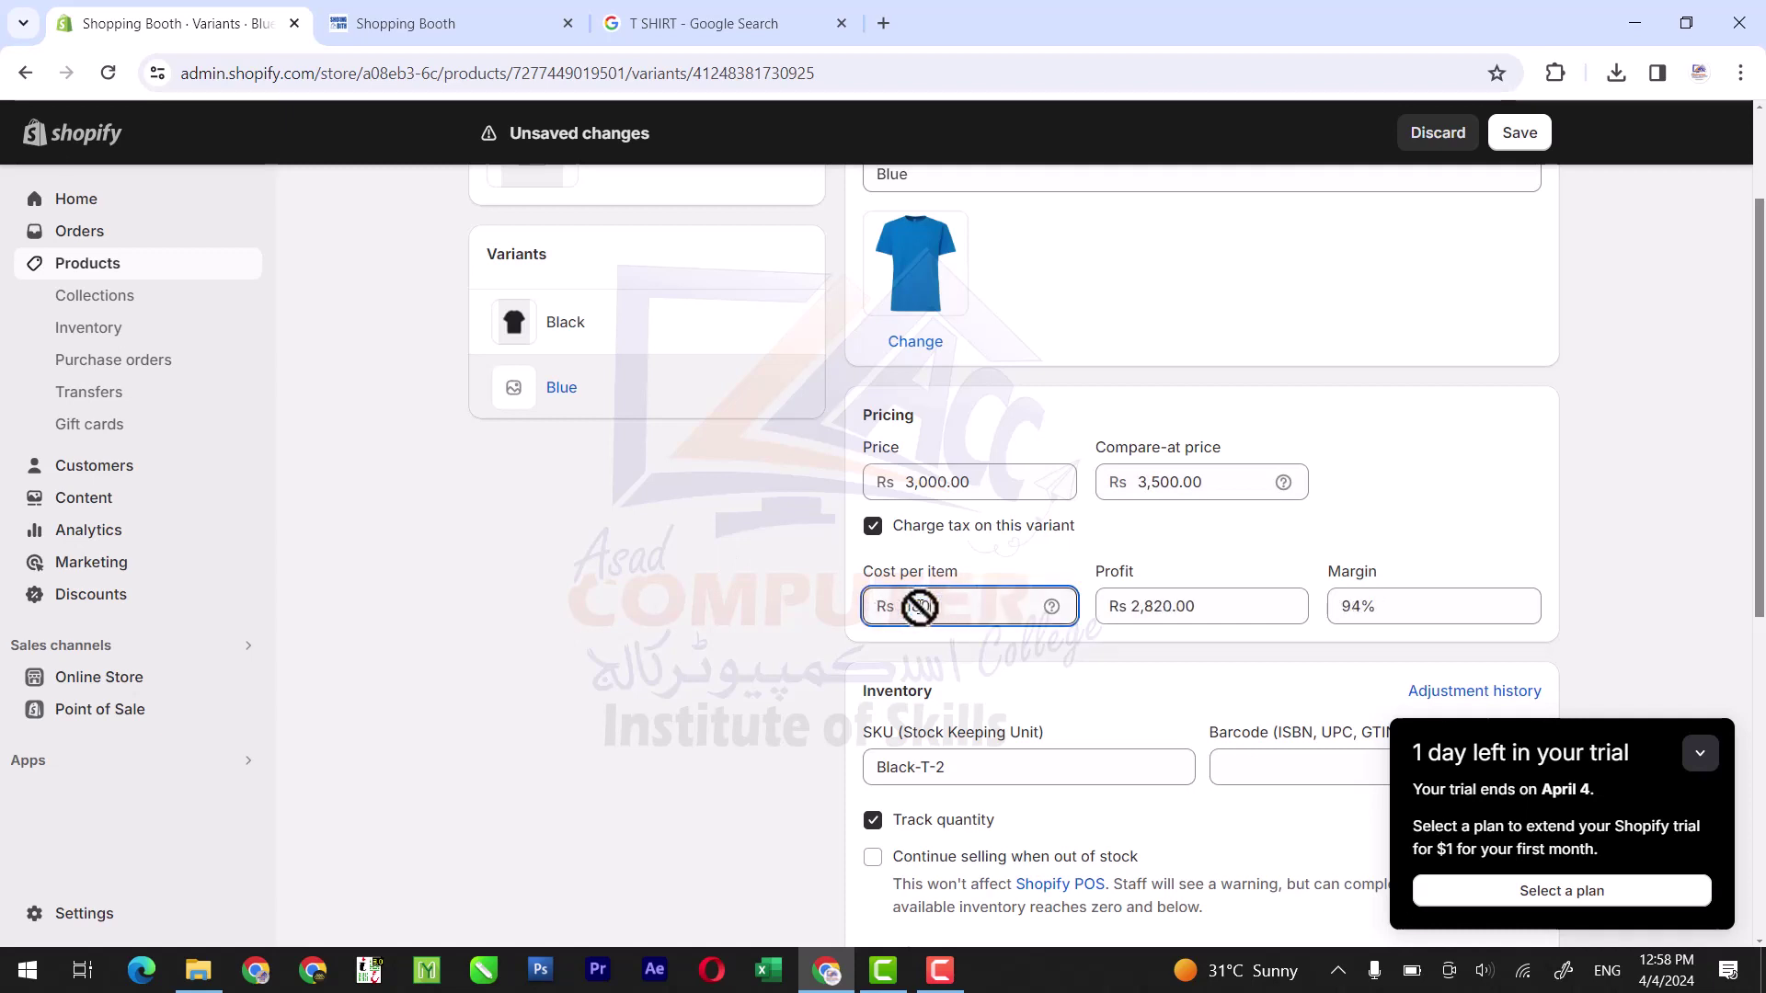
{"action": "left_click", "coordinate": [798, 629]}
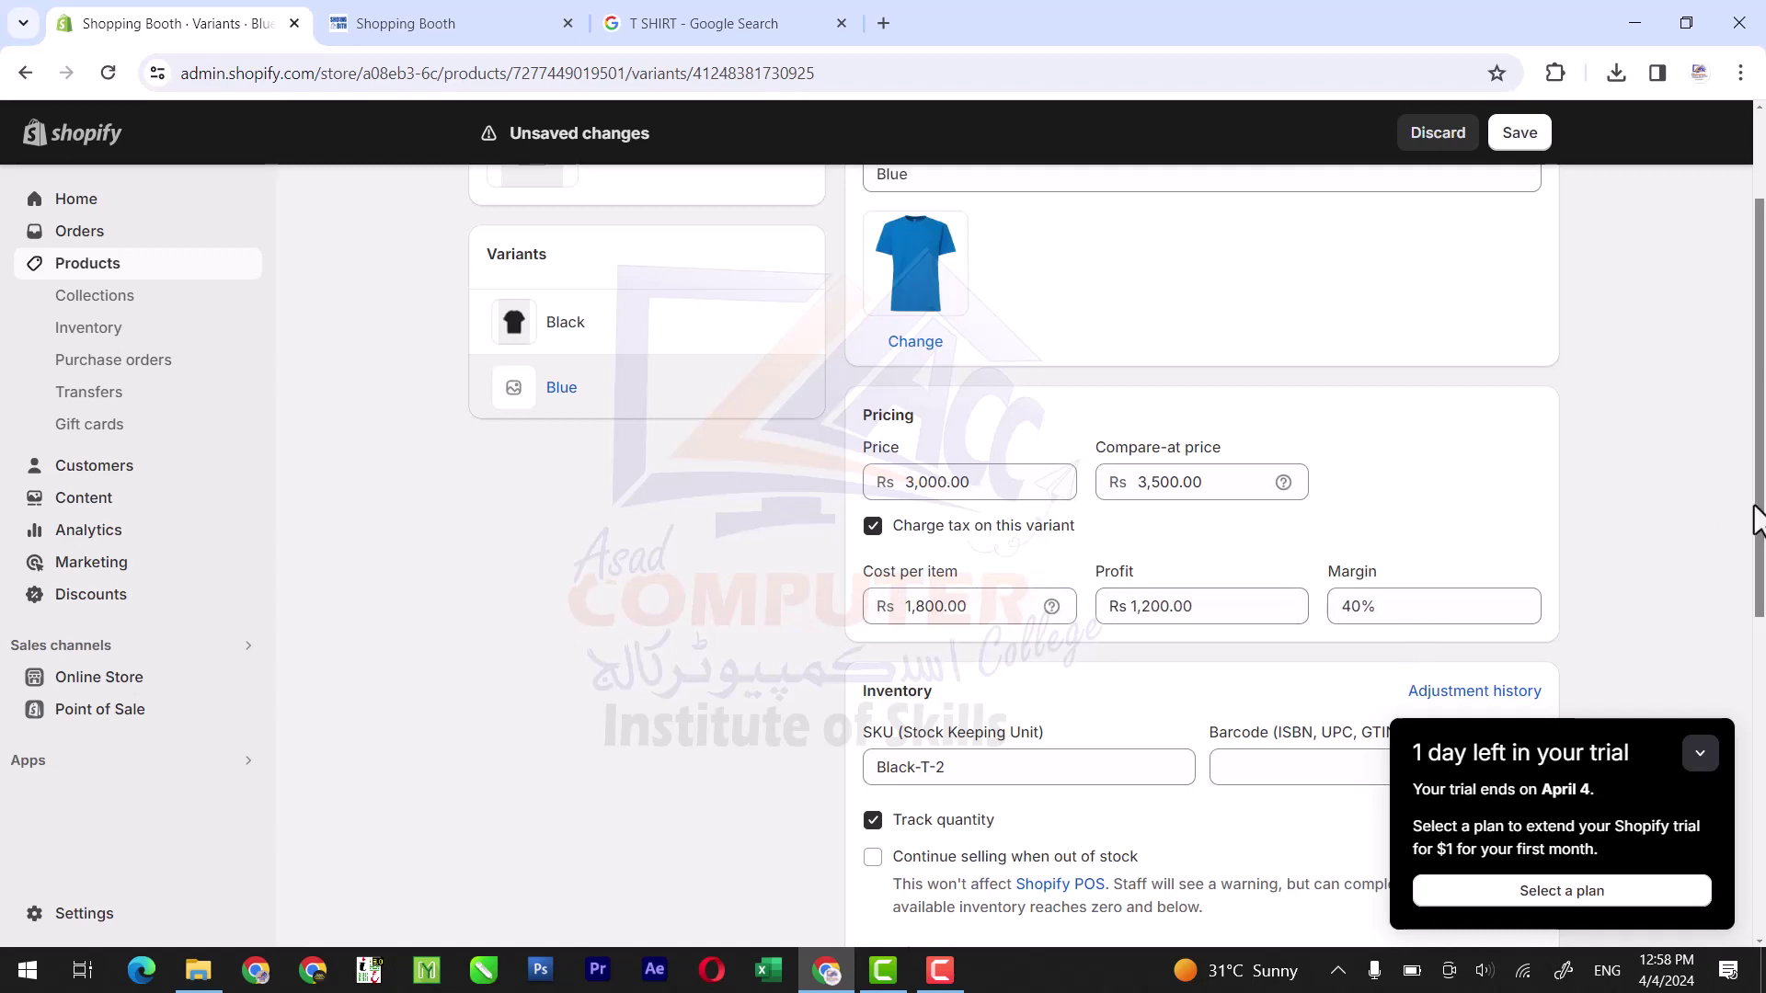
Step: Change the Blue variant's SKU to Black-B and save the variant
{"action": "left_click_drag", "start_coordinate": [1759, 517], "coordinate": [1762, 618]}
{"action": "left_click", "coordinate": [964, 570]}
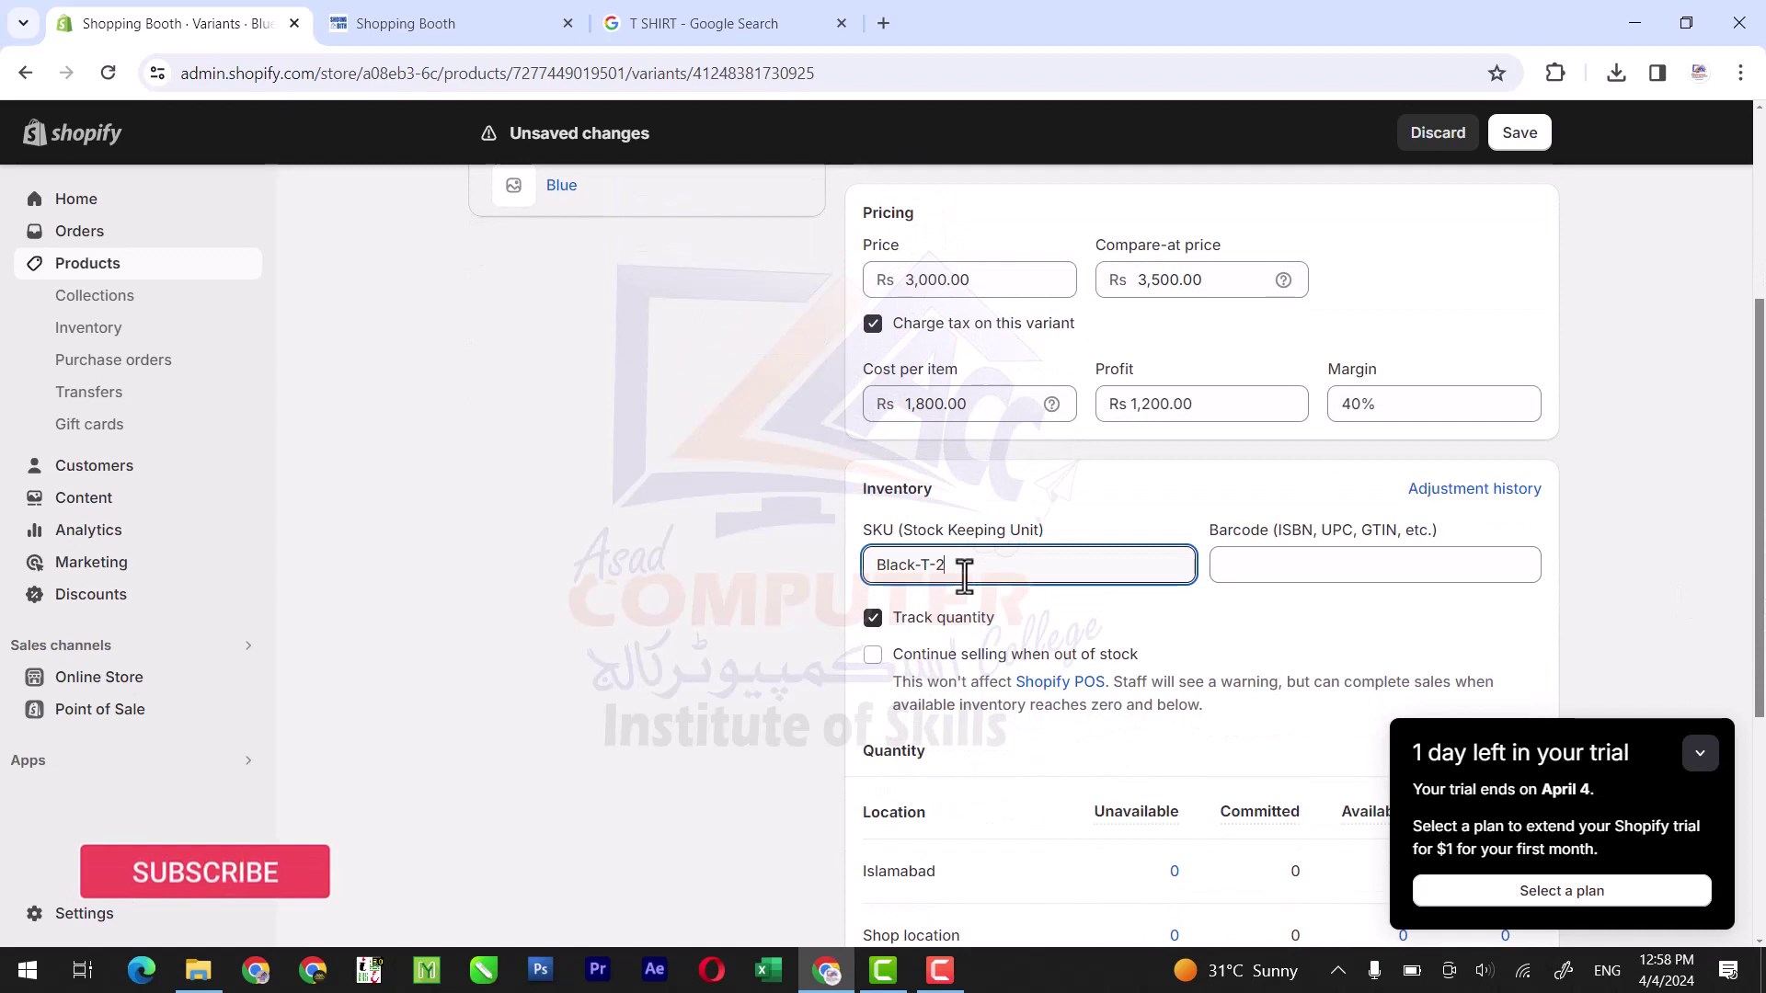
{"action": "key", "text": "BackSpace"}
{"action": "key", "text": "BackSpace"}
{"action": "key", "text": "BackSpace"}
{"action": "type", "text": "B"}
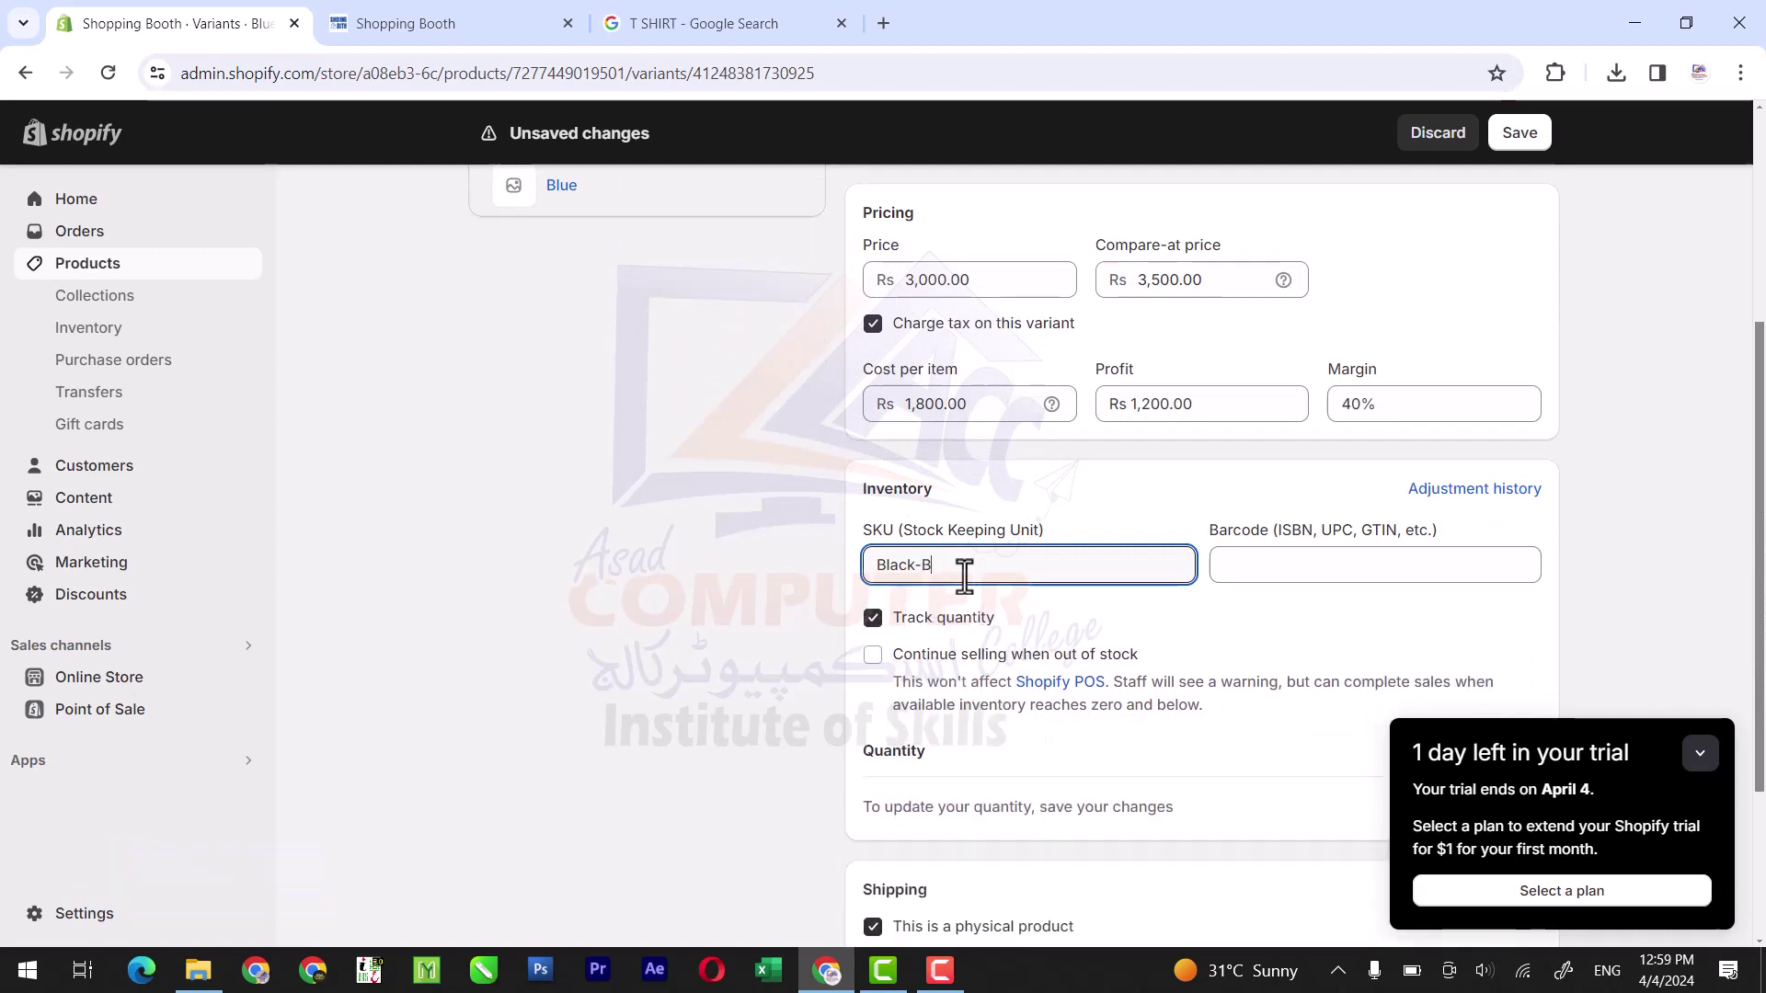
{"action": "left_click_drag", "start_coordinate": [1760, 542], "coordinate": [1761, 676]}
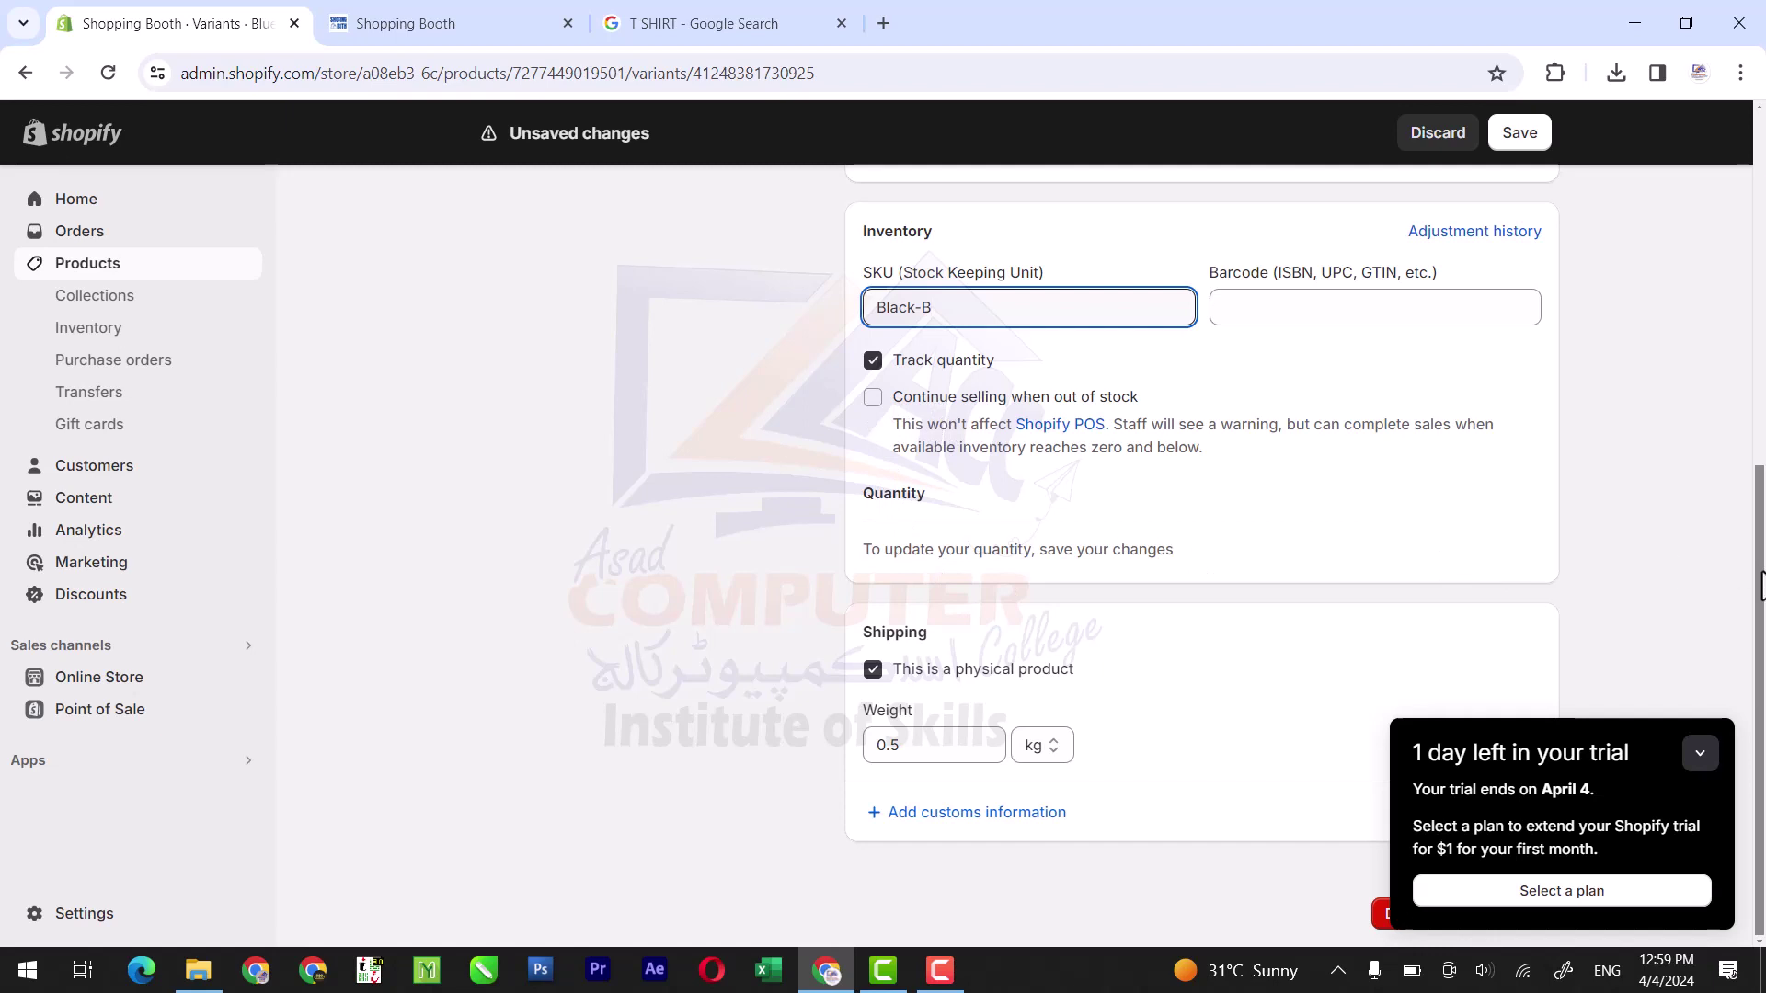
{"action": "left_click", "coordinate": [1522, 147]}
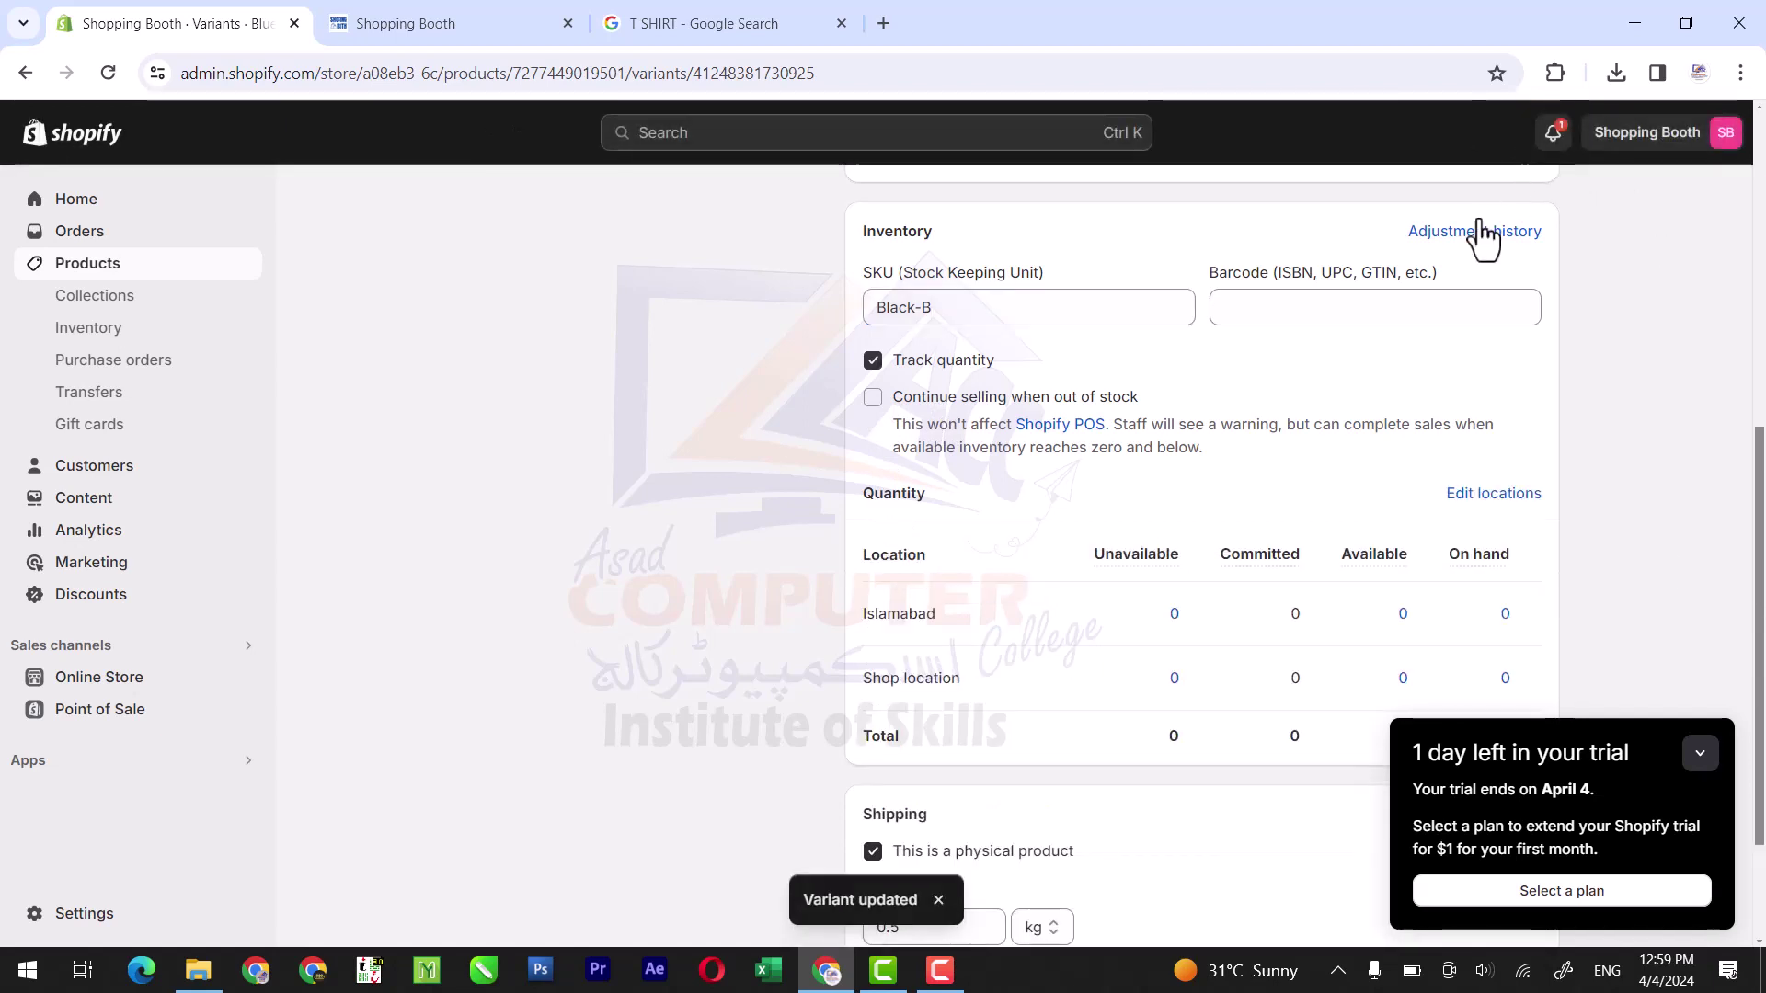
Step: Enter an Adjust Available change of 80 for the Blue variant's stock at the Islamabad location
{"action": "scroll", "coordinate": [1738, 480], "scroll_direction": "down", "scroll_amount": 2}
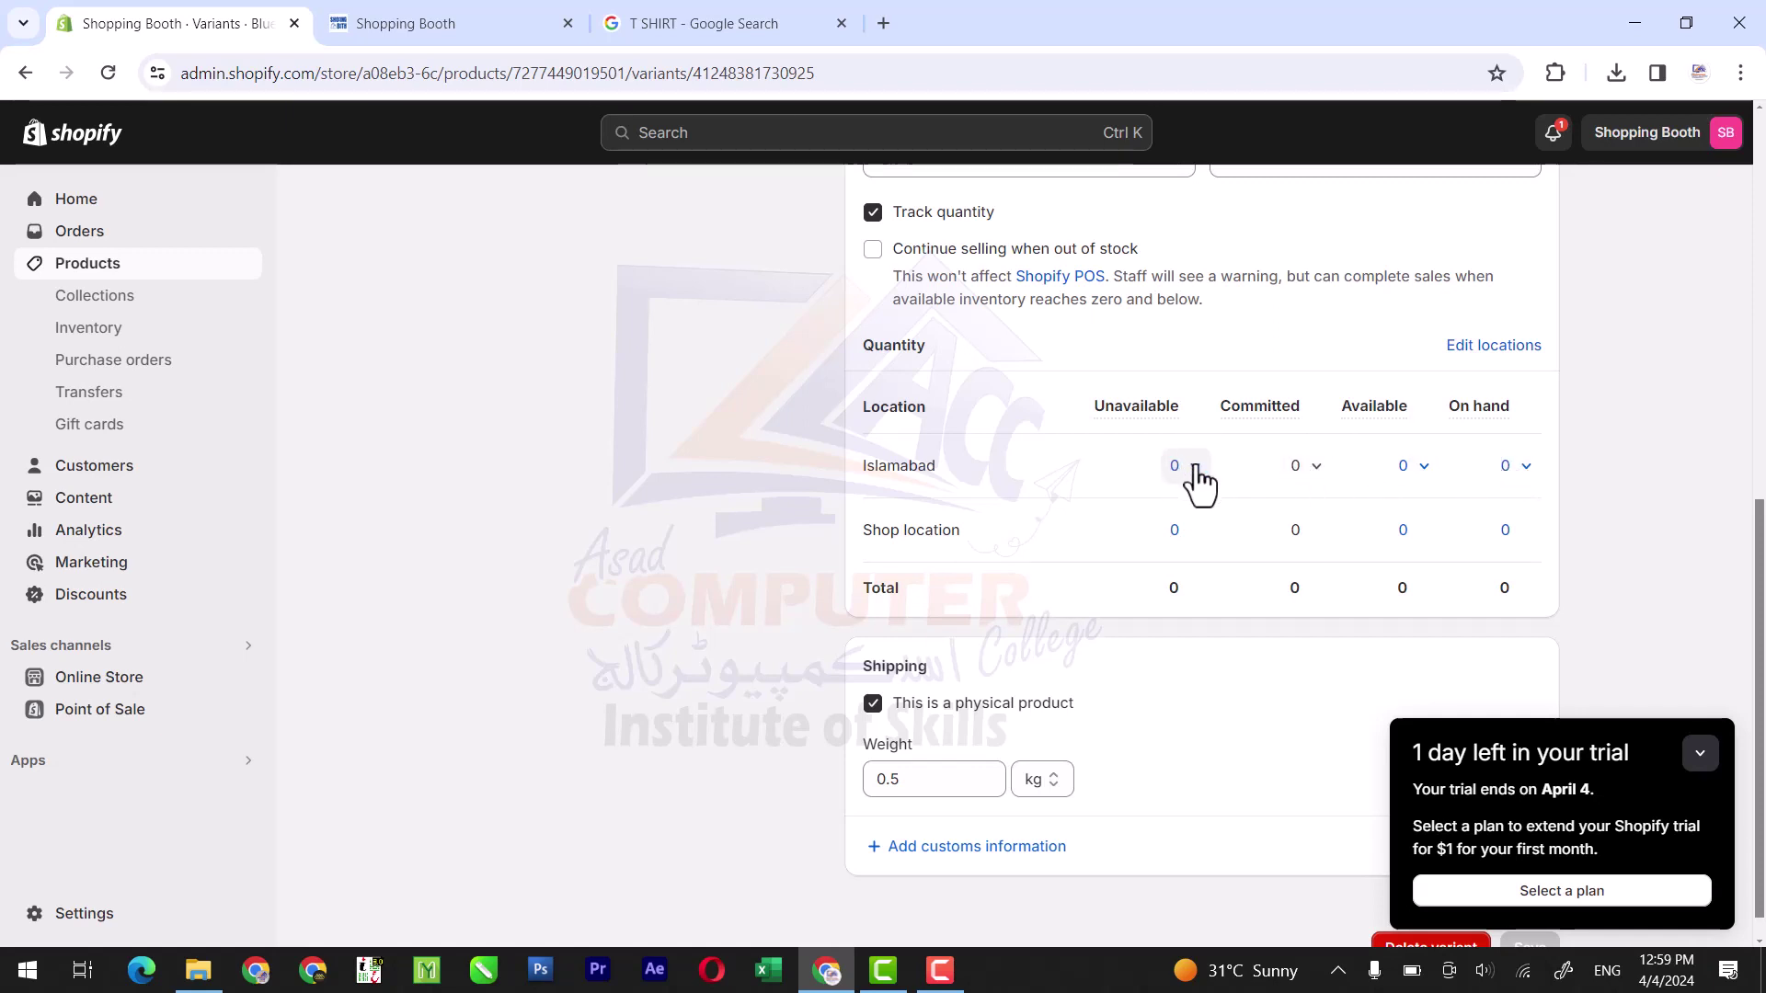
{"action": "left_click", "coordinate": [1422, 474]}
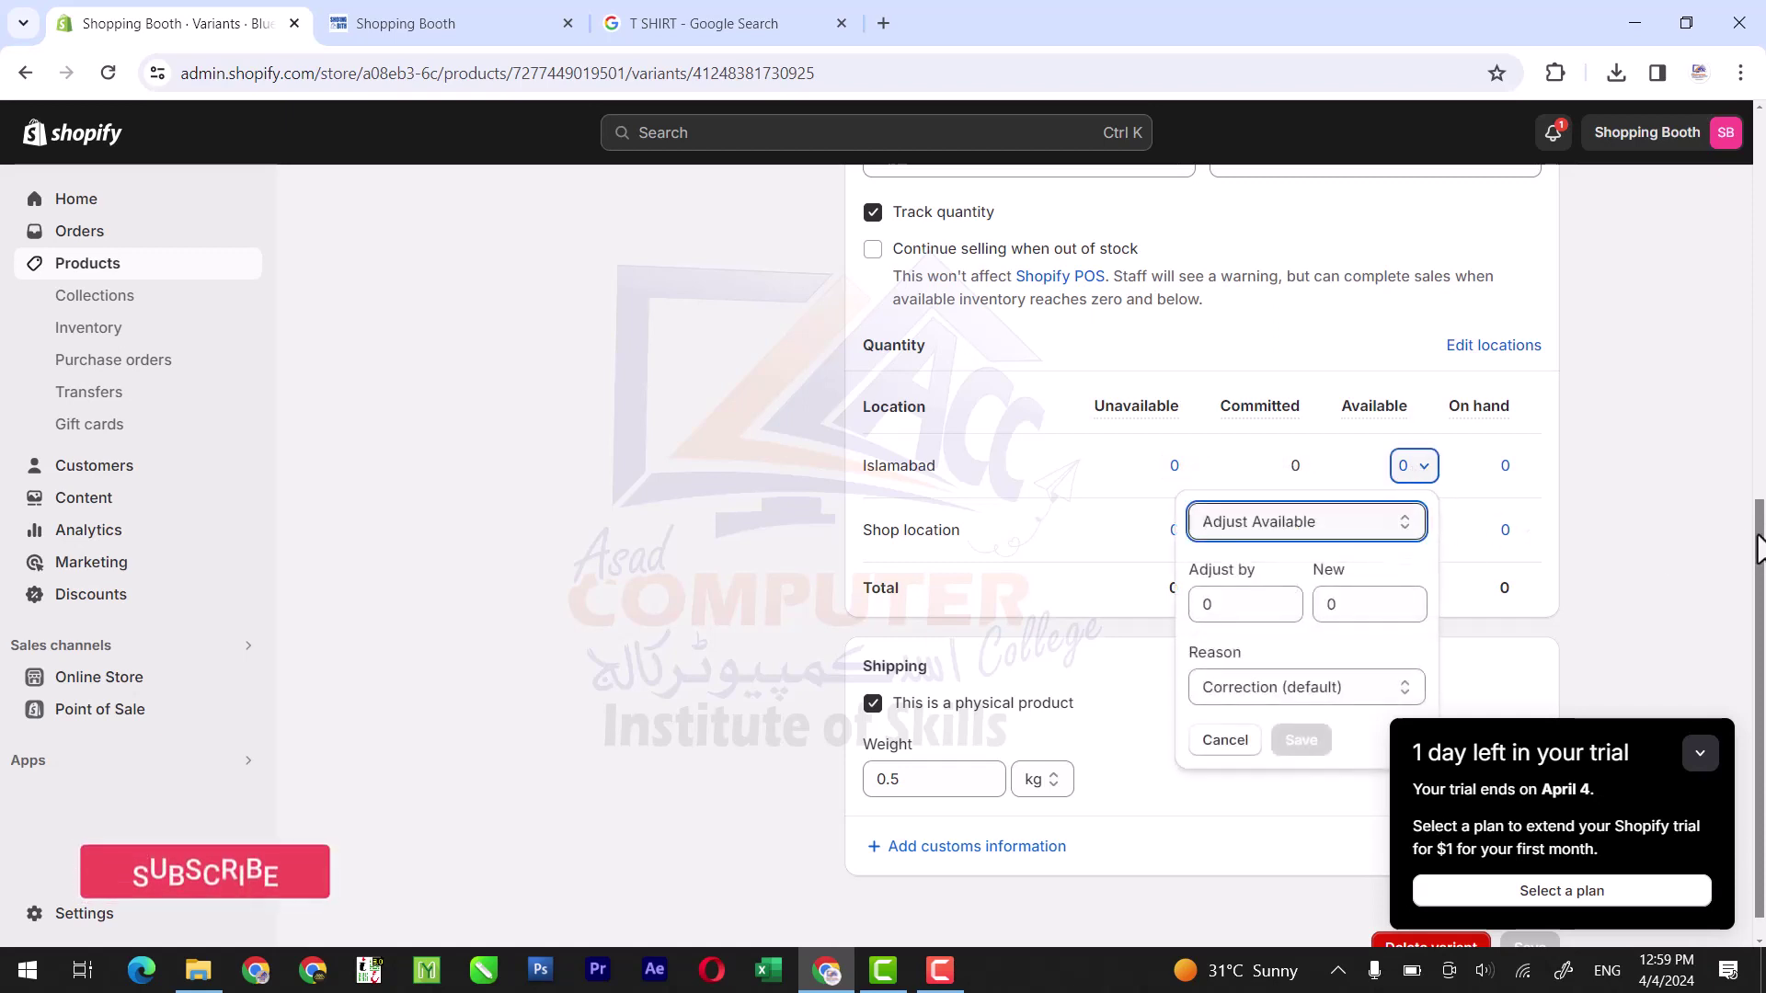
{"action": "scroll", "coordinate": [1757, 549], "scroll_direction": "down", "scroll_amount": 1}
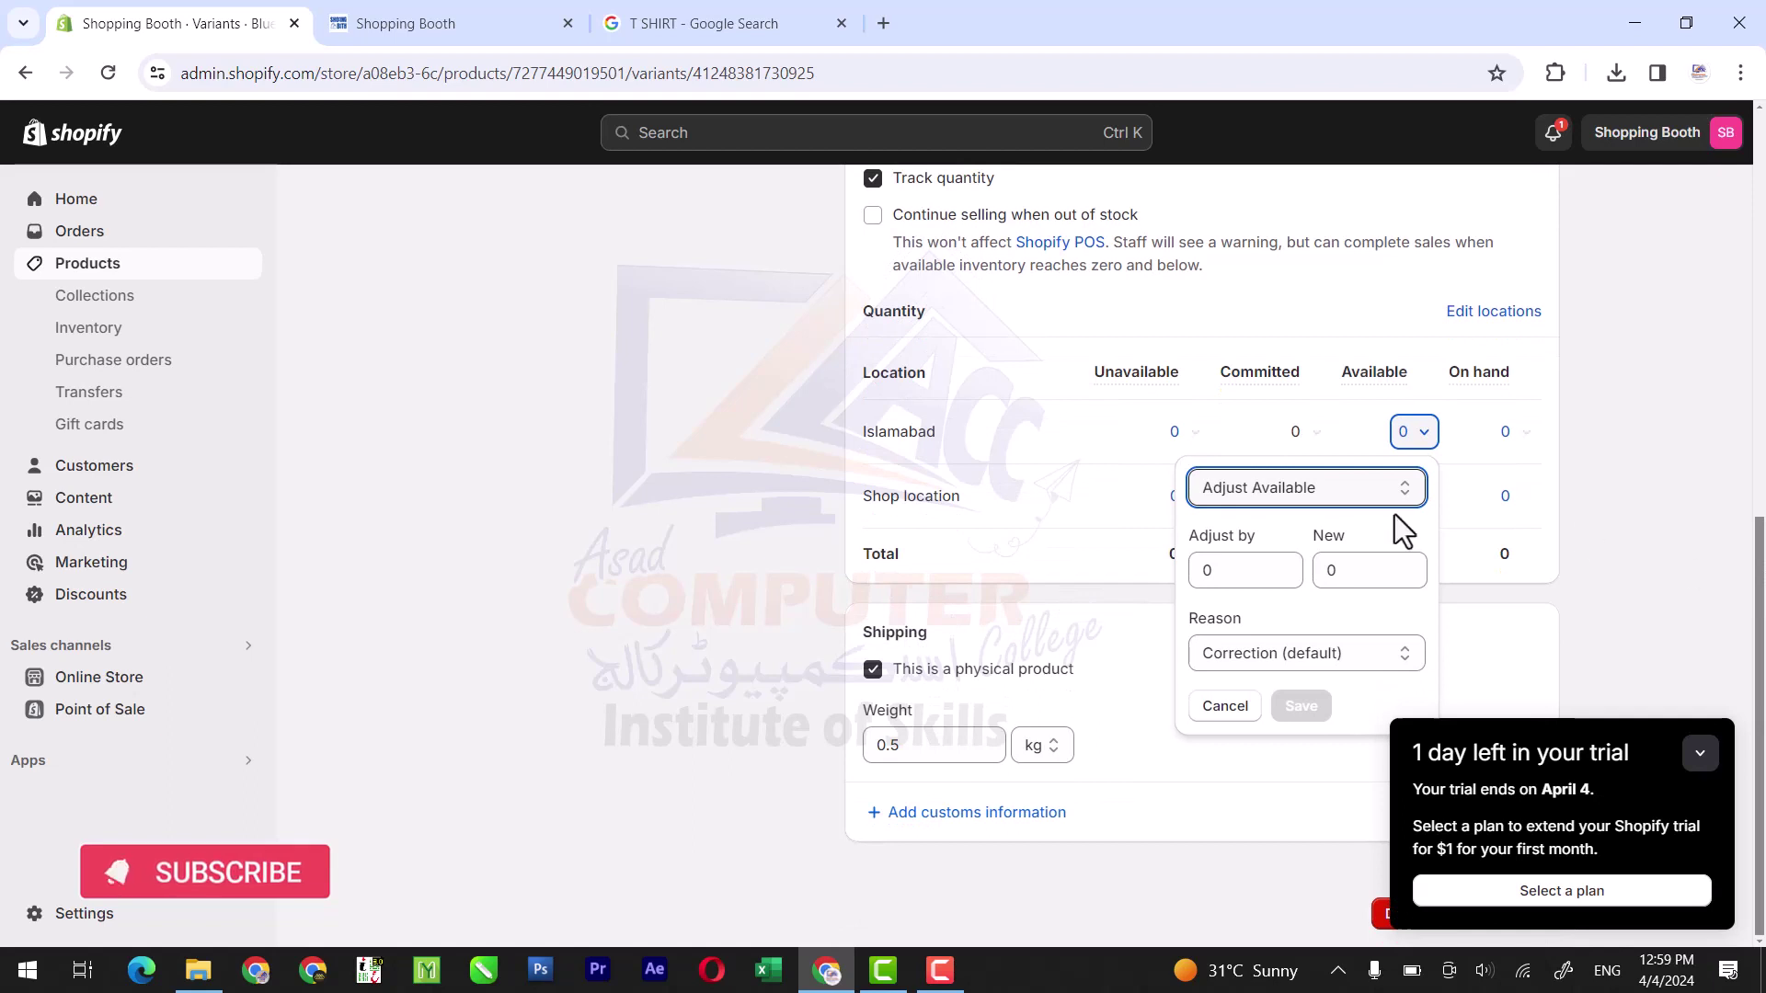
{"action": "left_click", "coordinate": [1289, 494]}
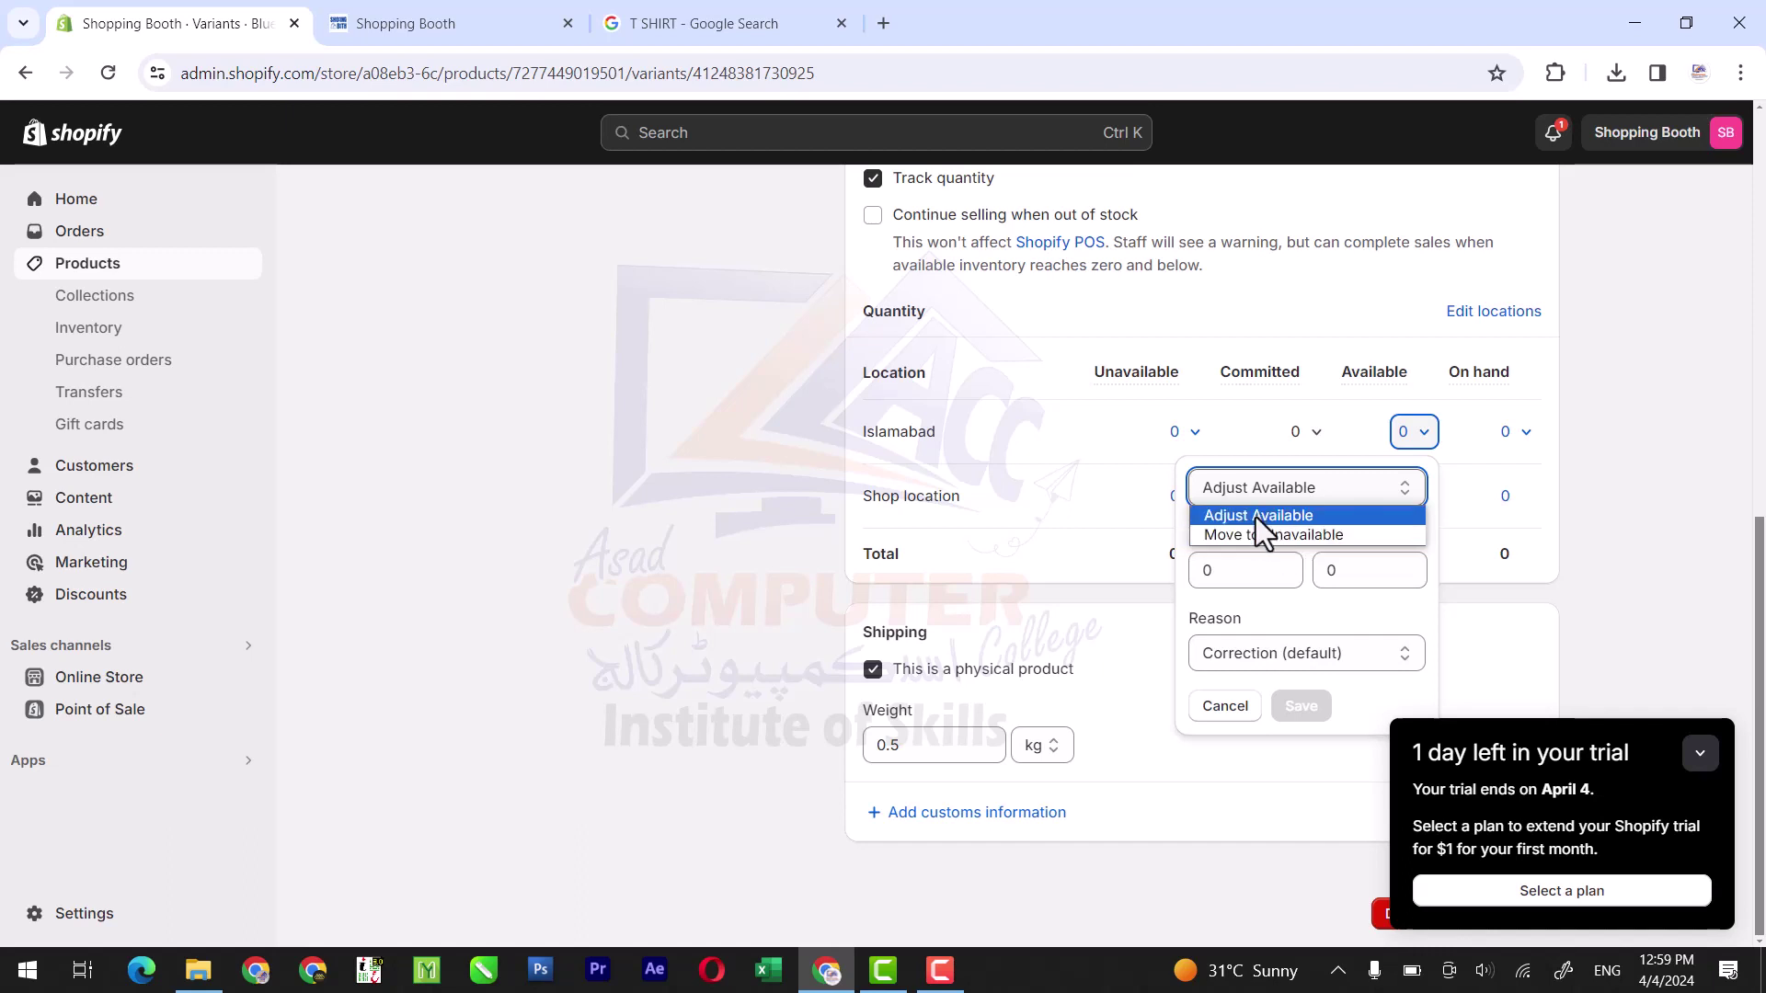
{"action": "left_click", "coordinate": [1255, 517]}
{"action": "left_click", "coordinate": [1229, 571]}
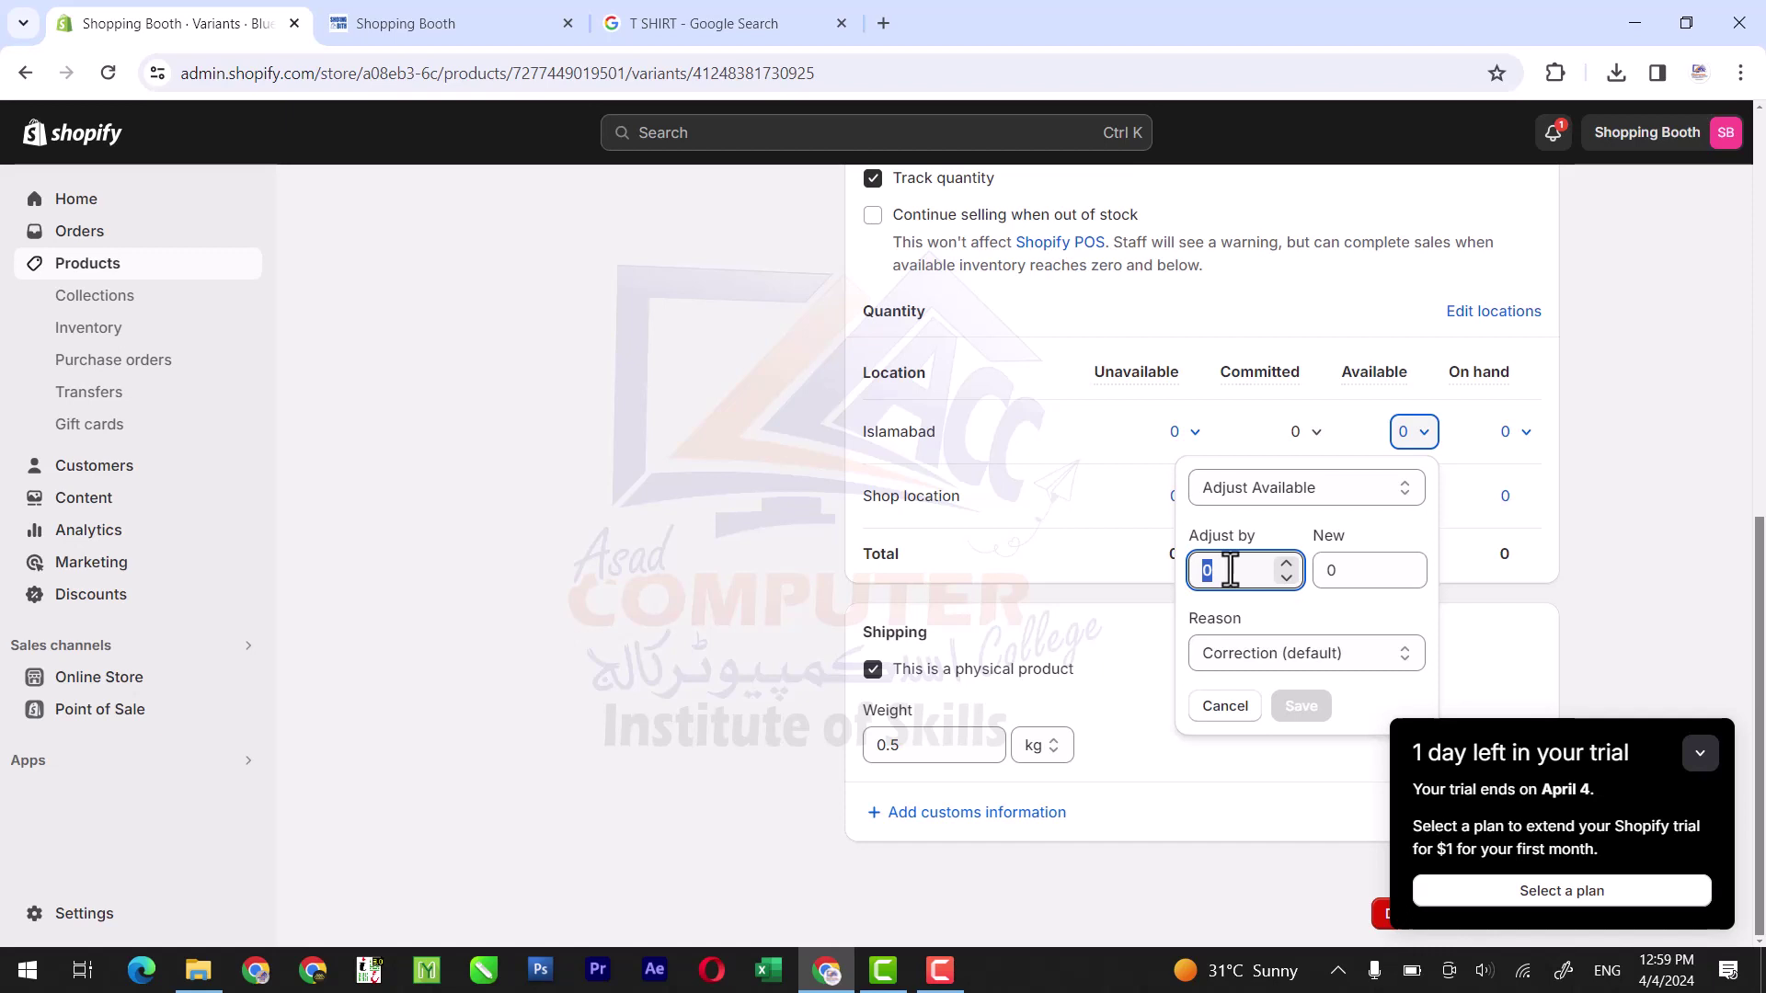
{"action": "type", "text": "80"}
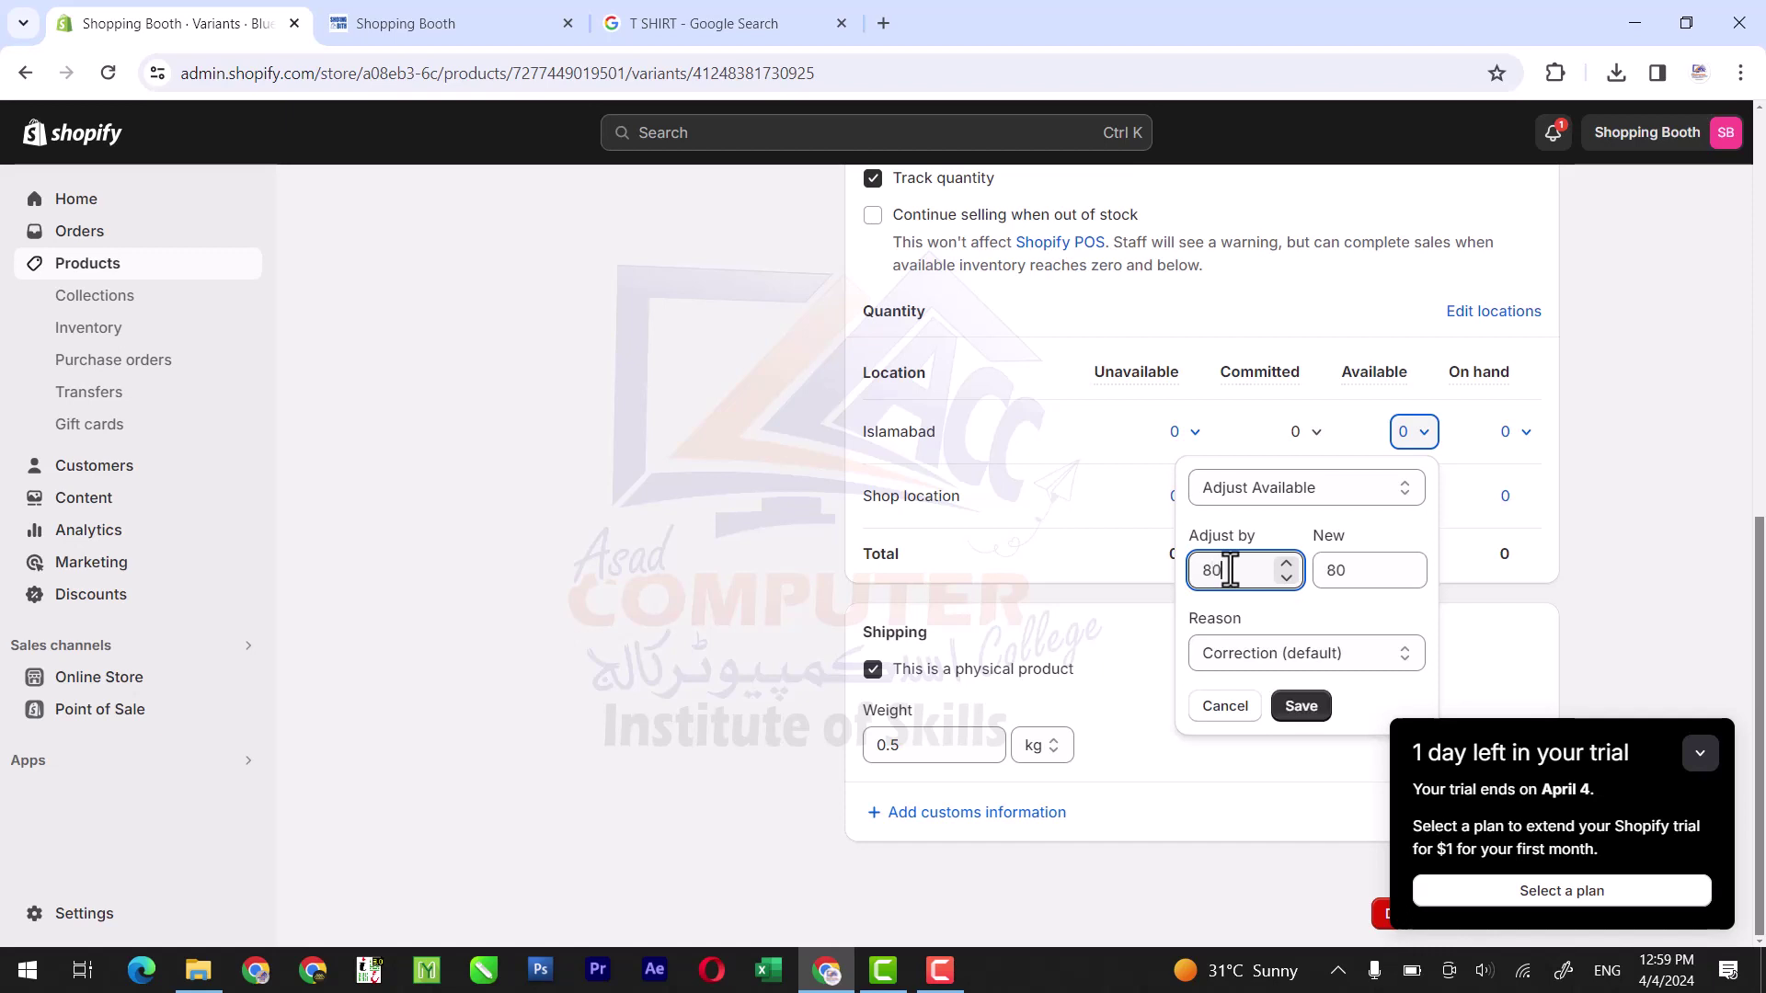
Step: Choose Count as the reason for the Islamabad stock adjustment and save the quantity
{"action": "left_click", "coordinate": [1243, 655]}
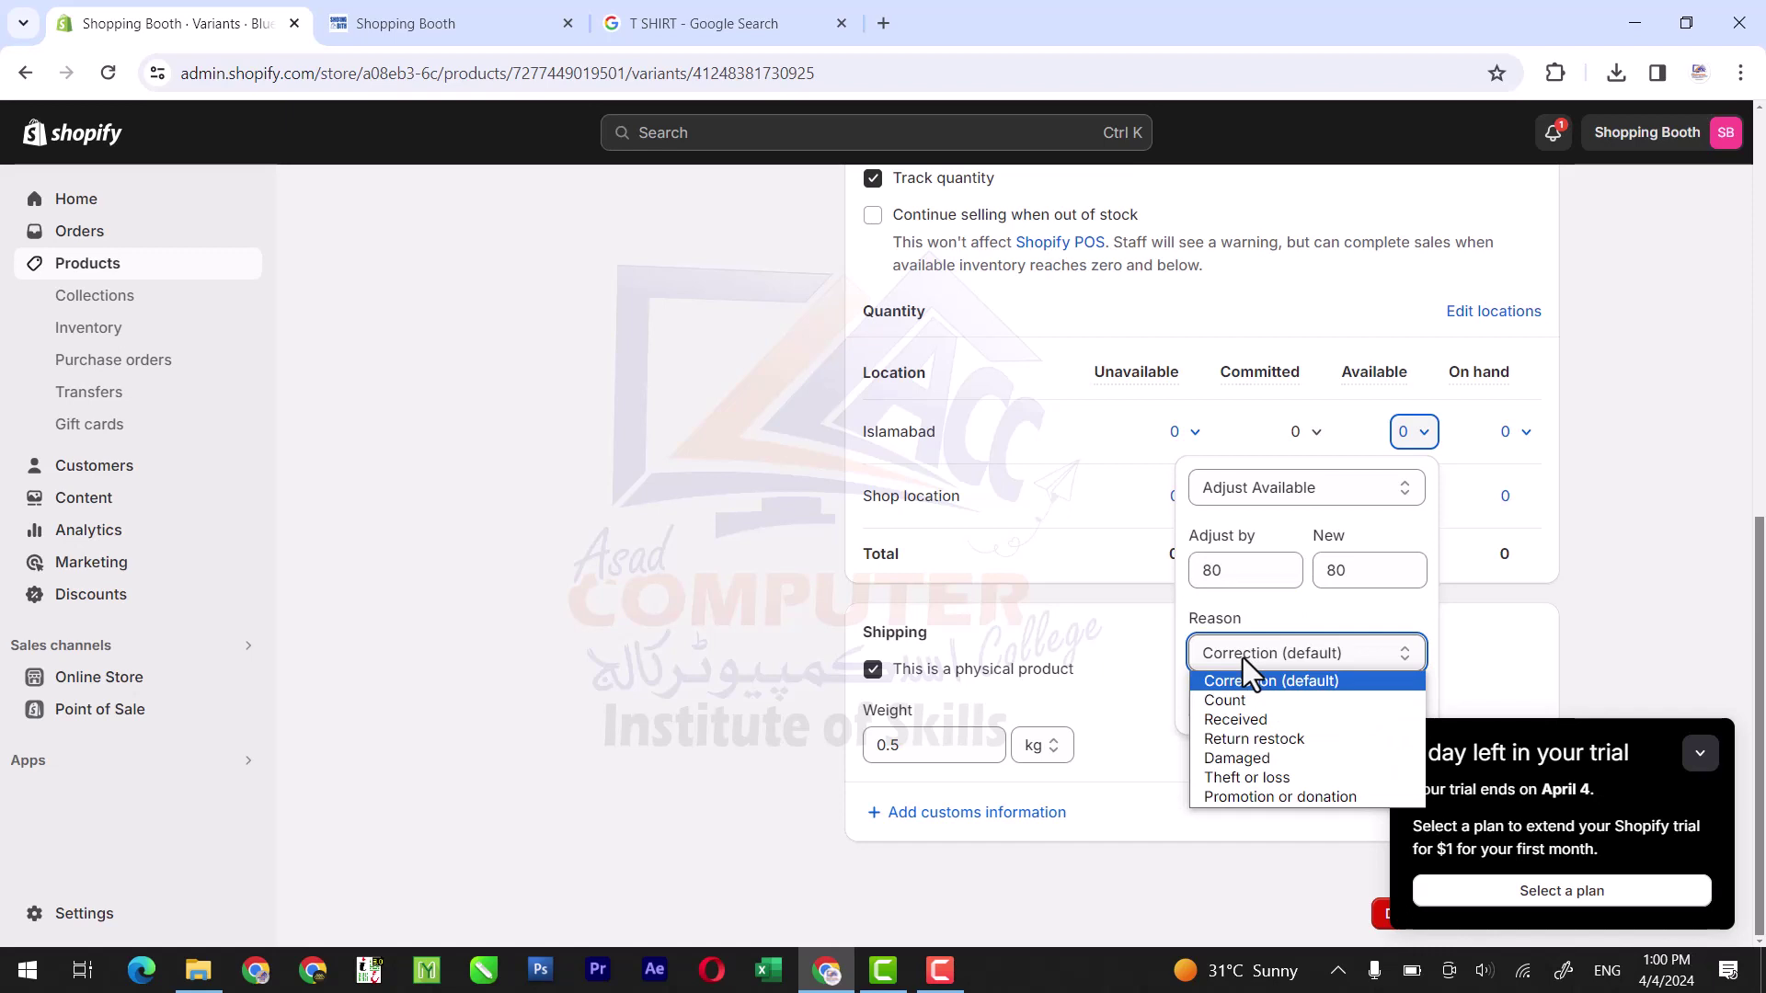
{"action": "left_click", "coordinate": [1762, 607]}
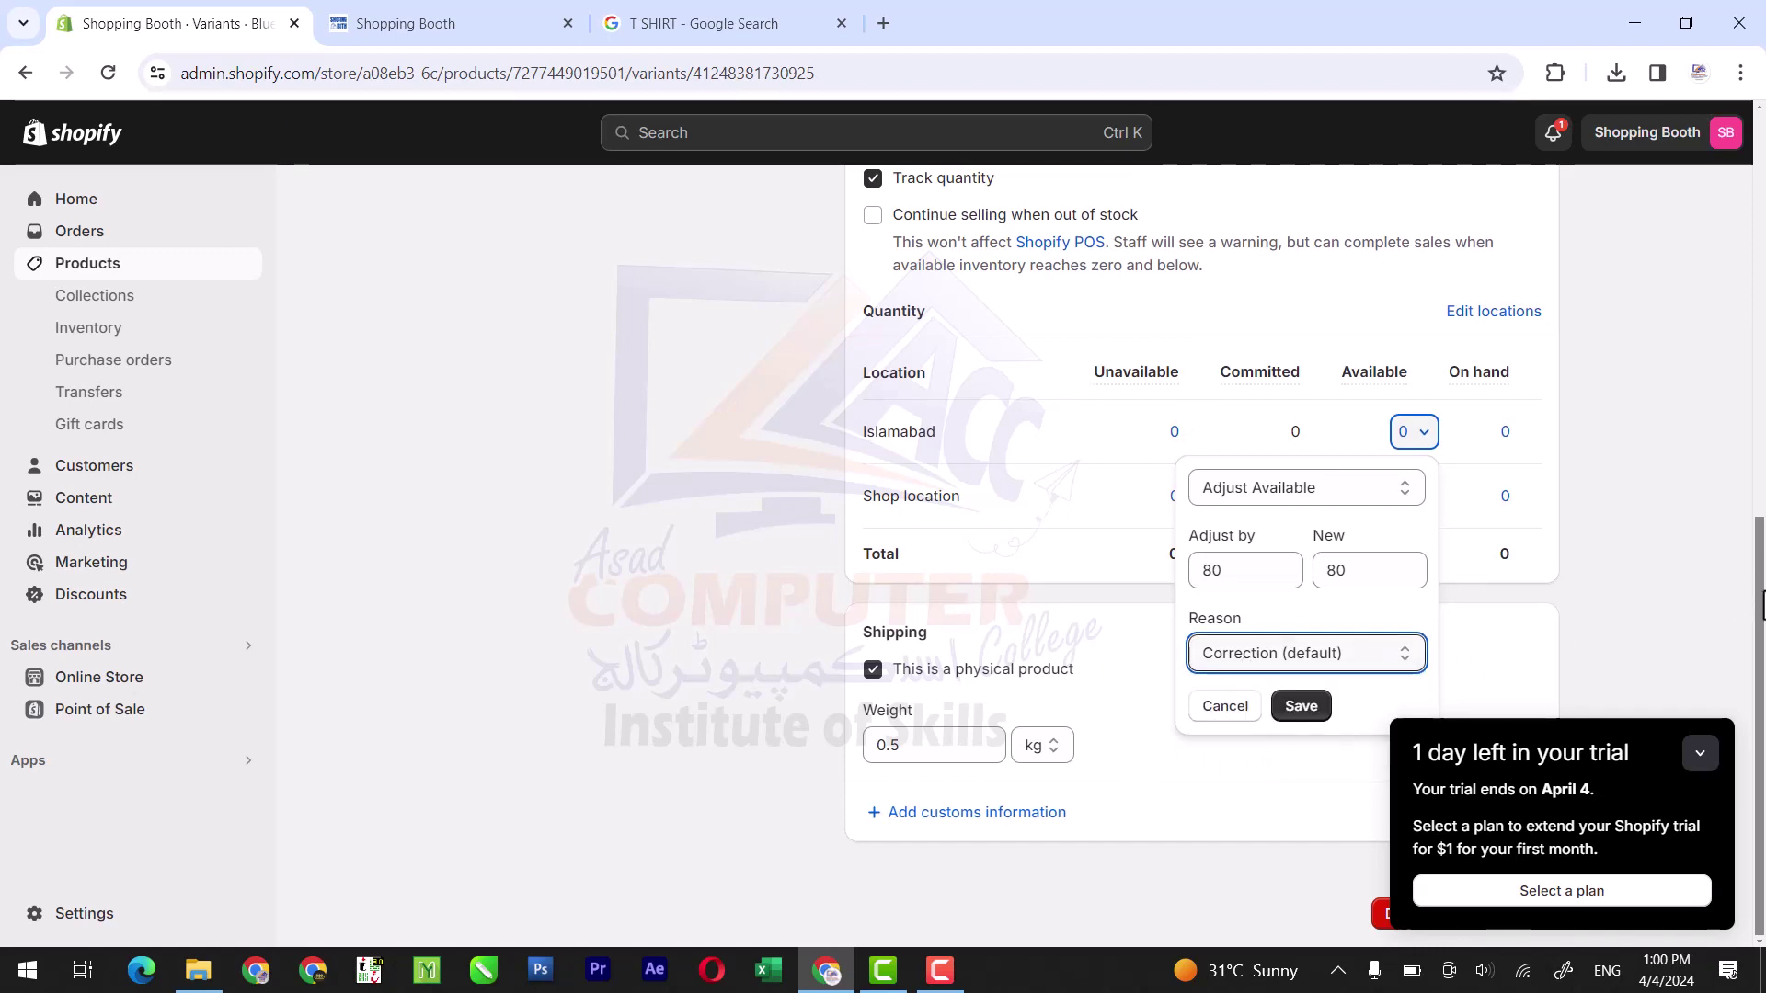
{"action": "left_click", "coordinate": [1279, 648]}
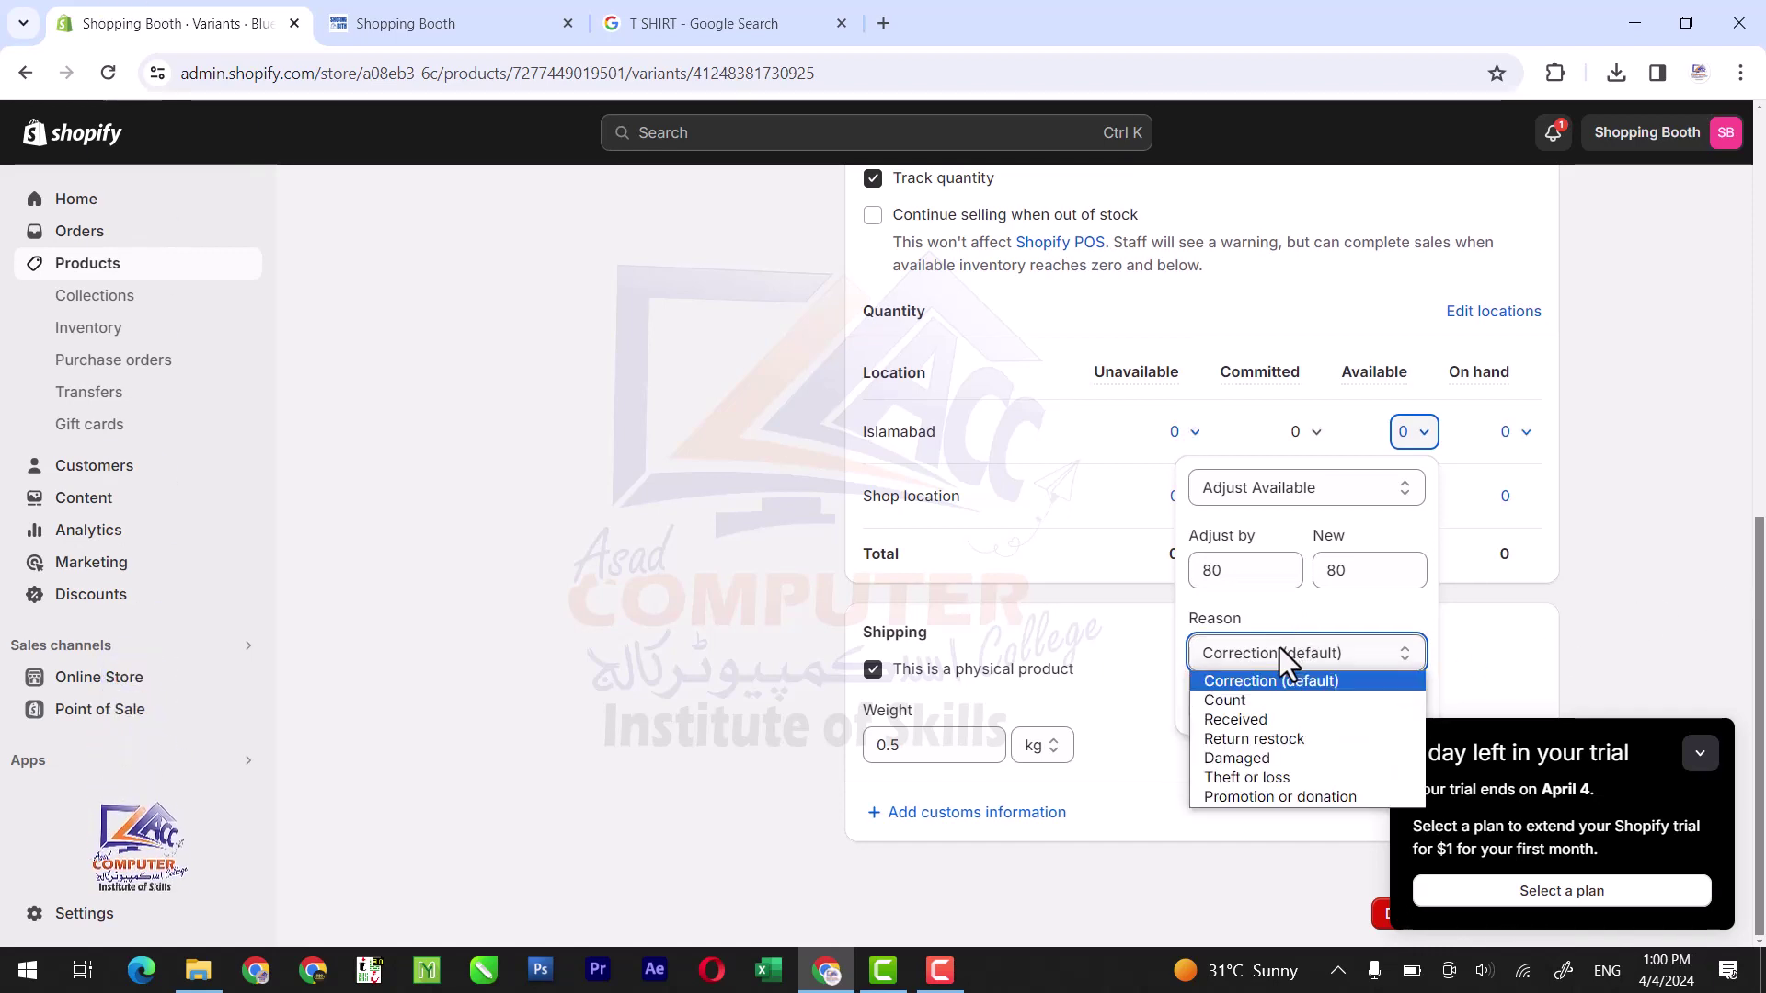
{"action": "left_click", "coordinate": [1257, 708]}
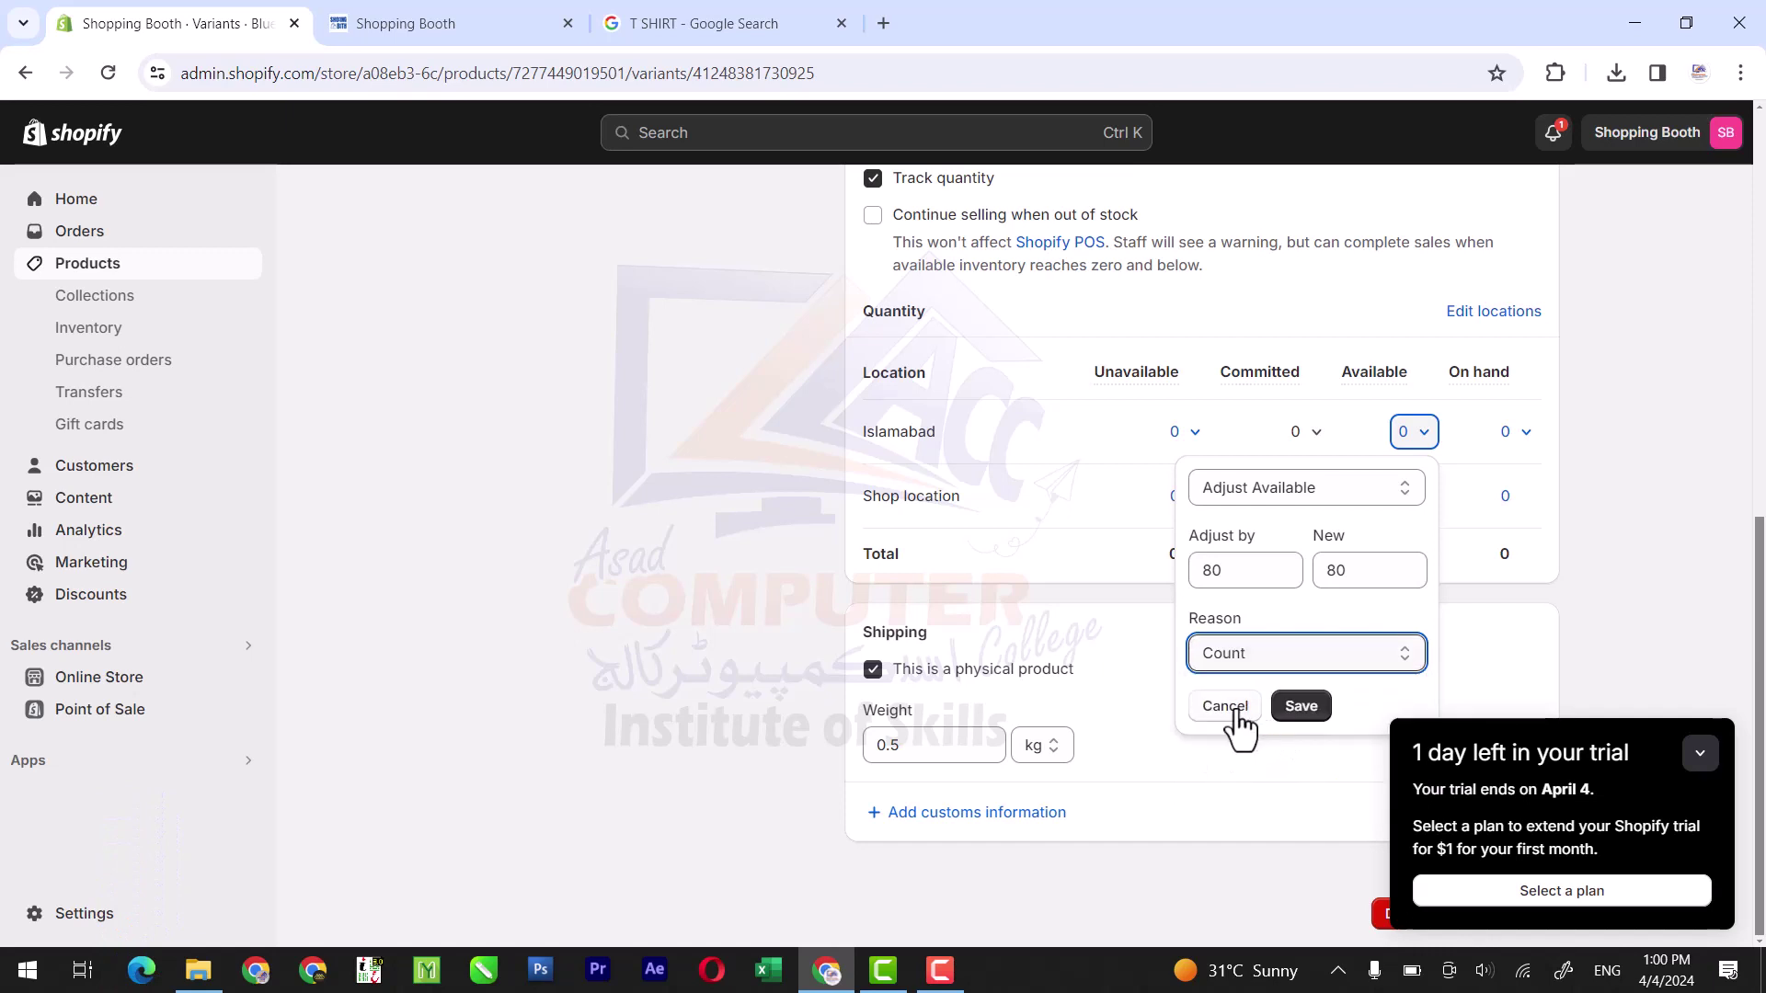
{"action": "left_click", "coordinate": [1291, 710]}
{"action": "left_click", "coordinate": [1293, 710]}
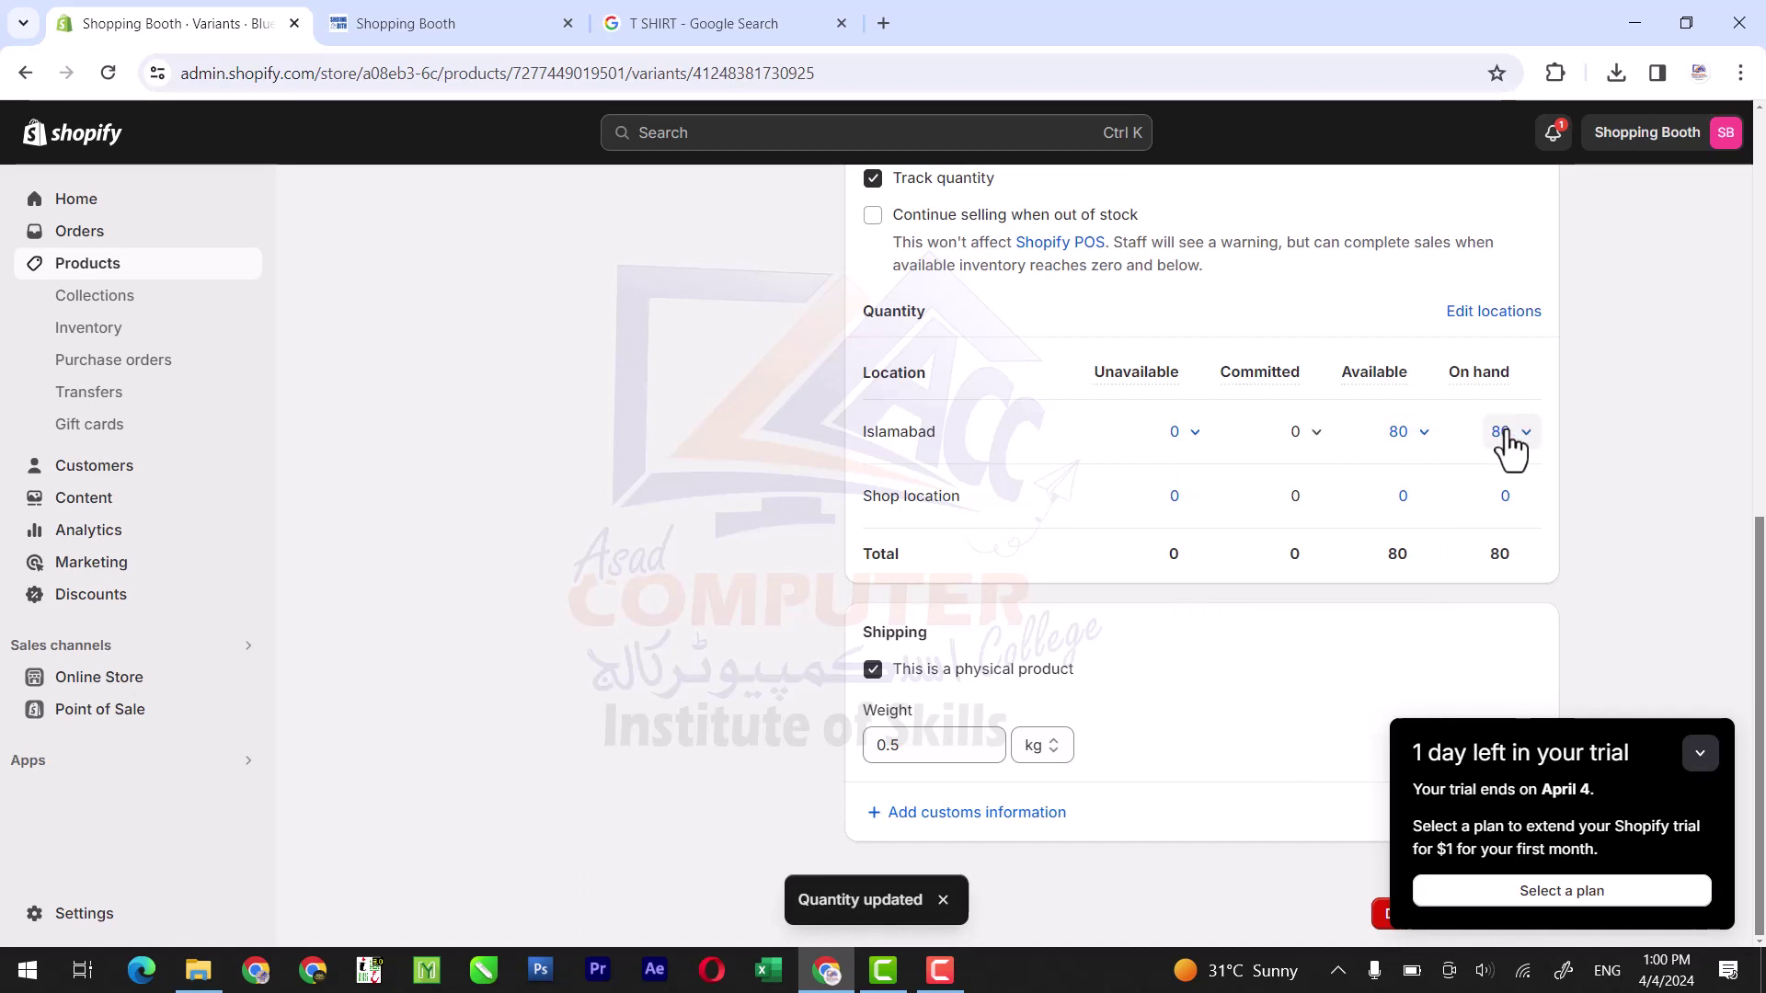
Step: Adjust the Blue variant's available stock at Shop location by 230 with Count as the reason, and save the quantity
{"action": "left_click", "coordinate": [1422, 505]}
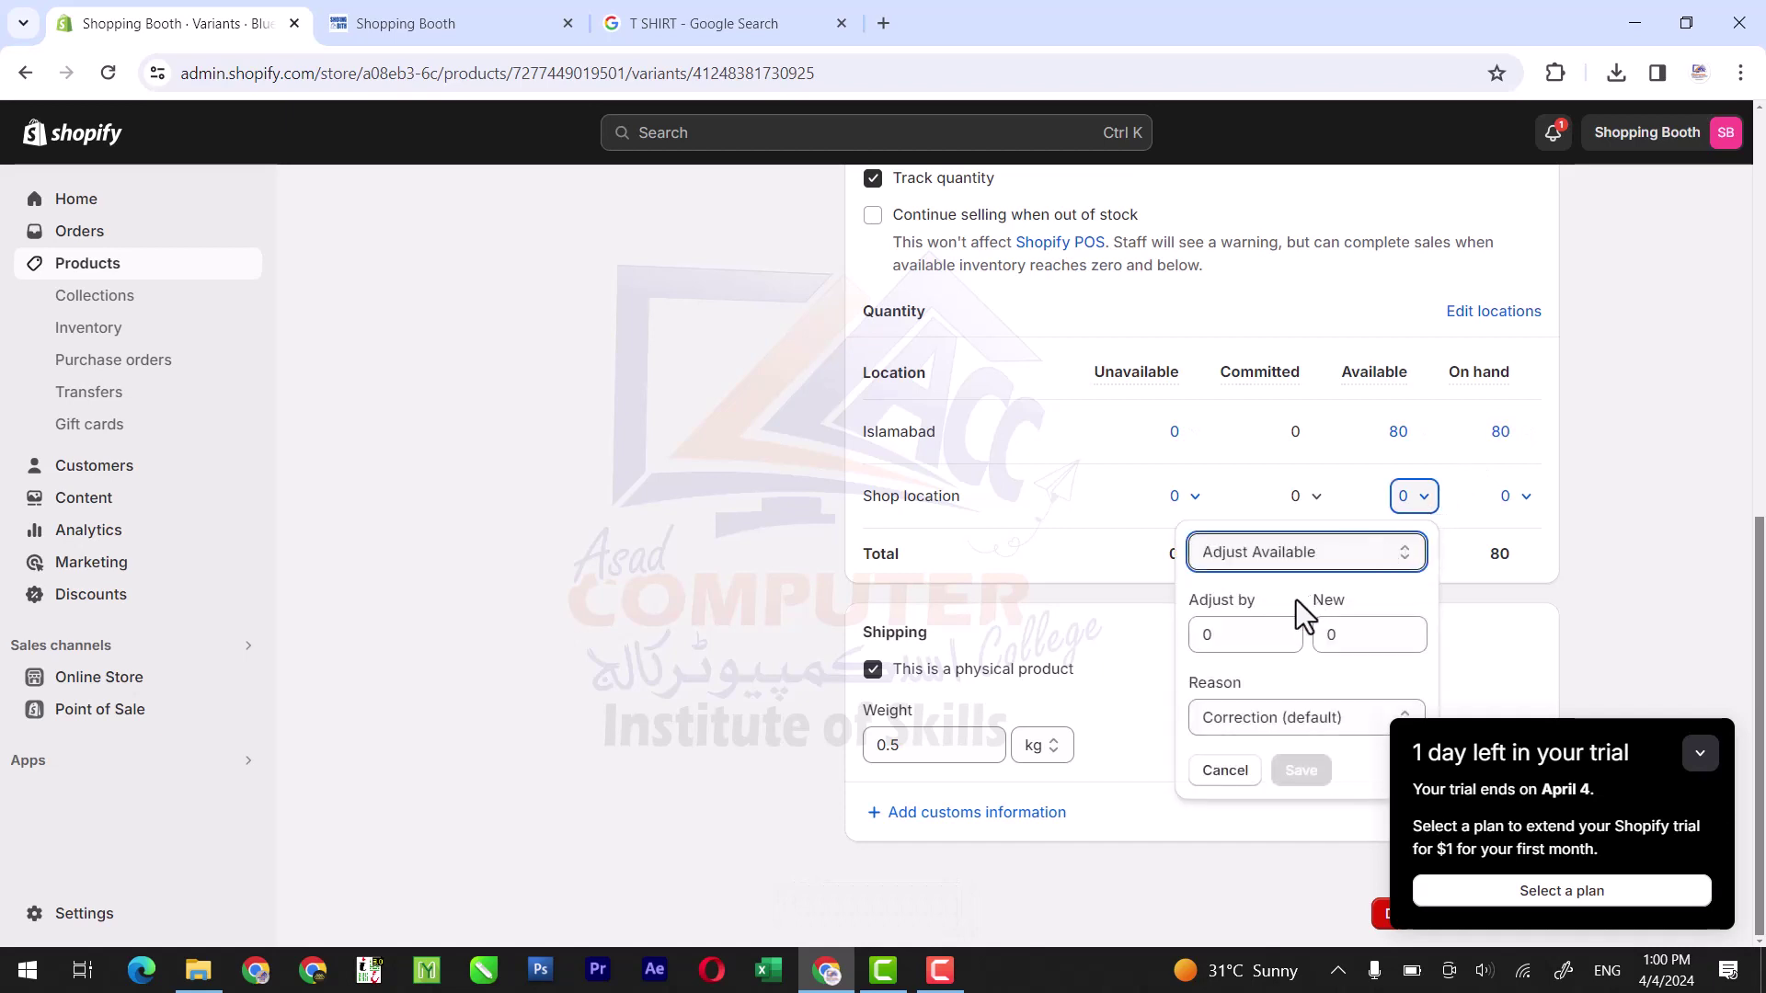
{"action": "left_click", "coordinate": [1238, 639]}
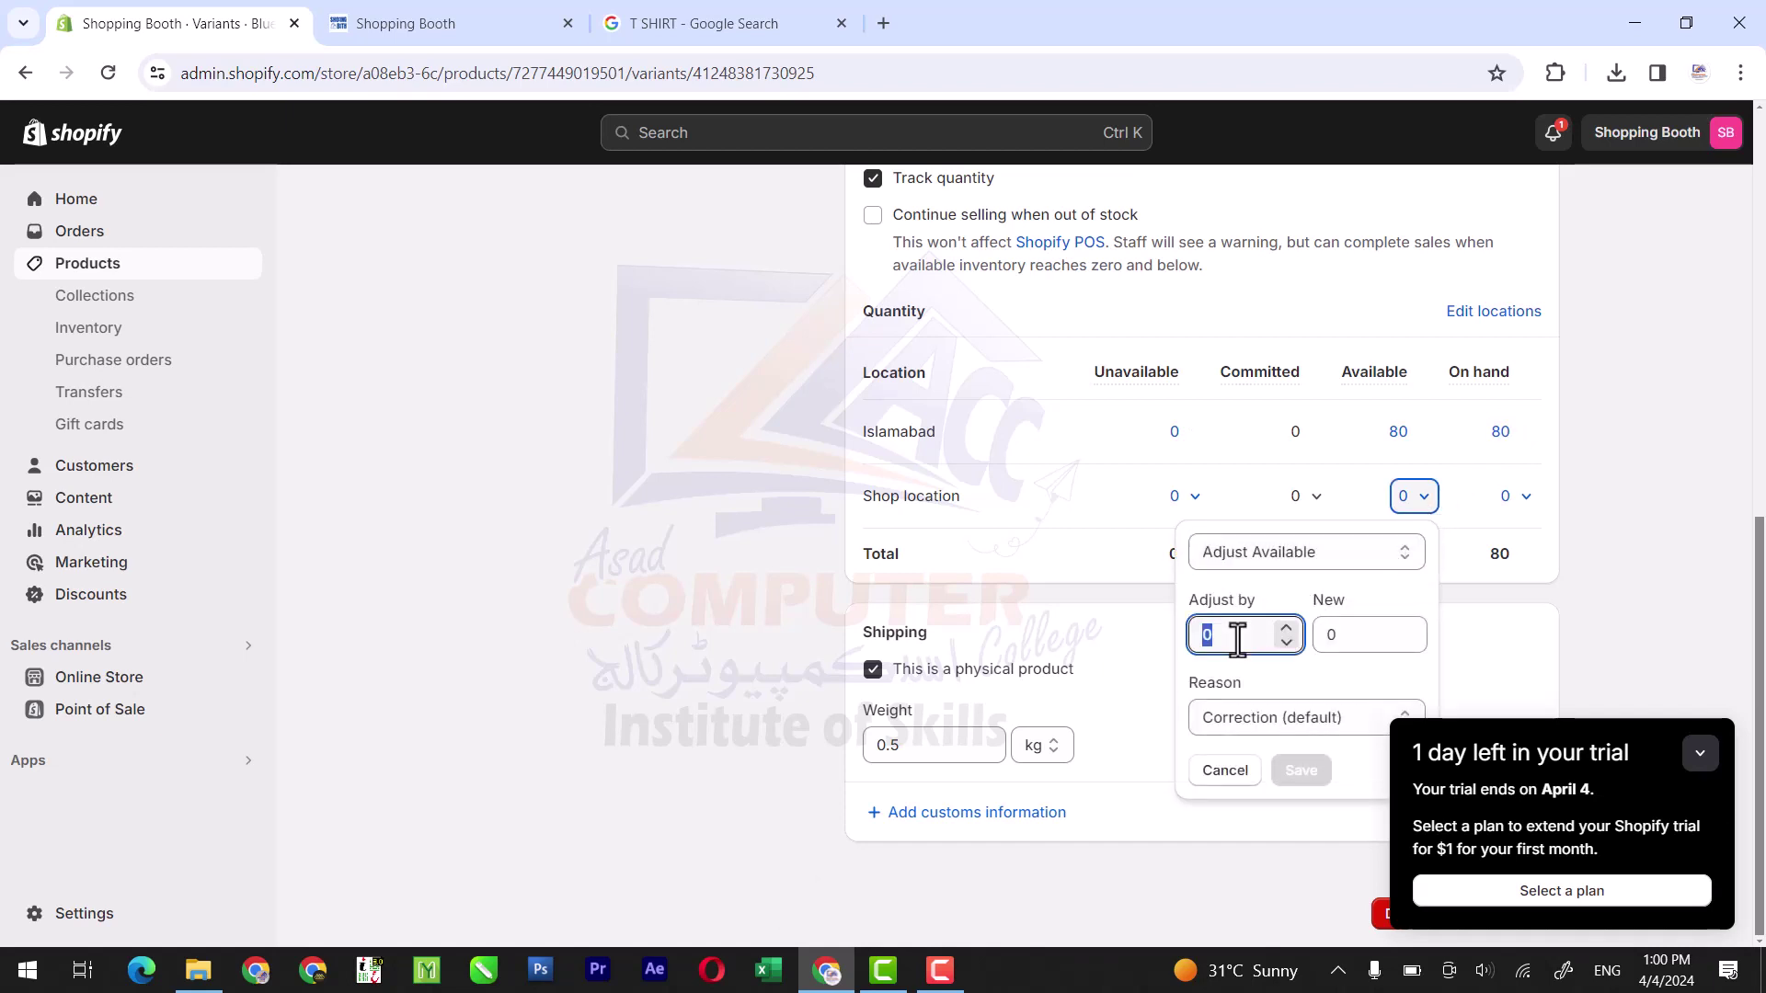
{"action": "type", "text": "230"}
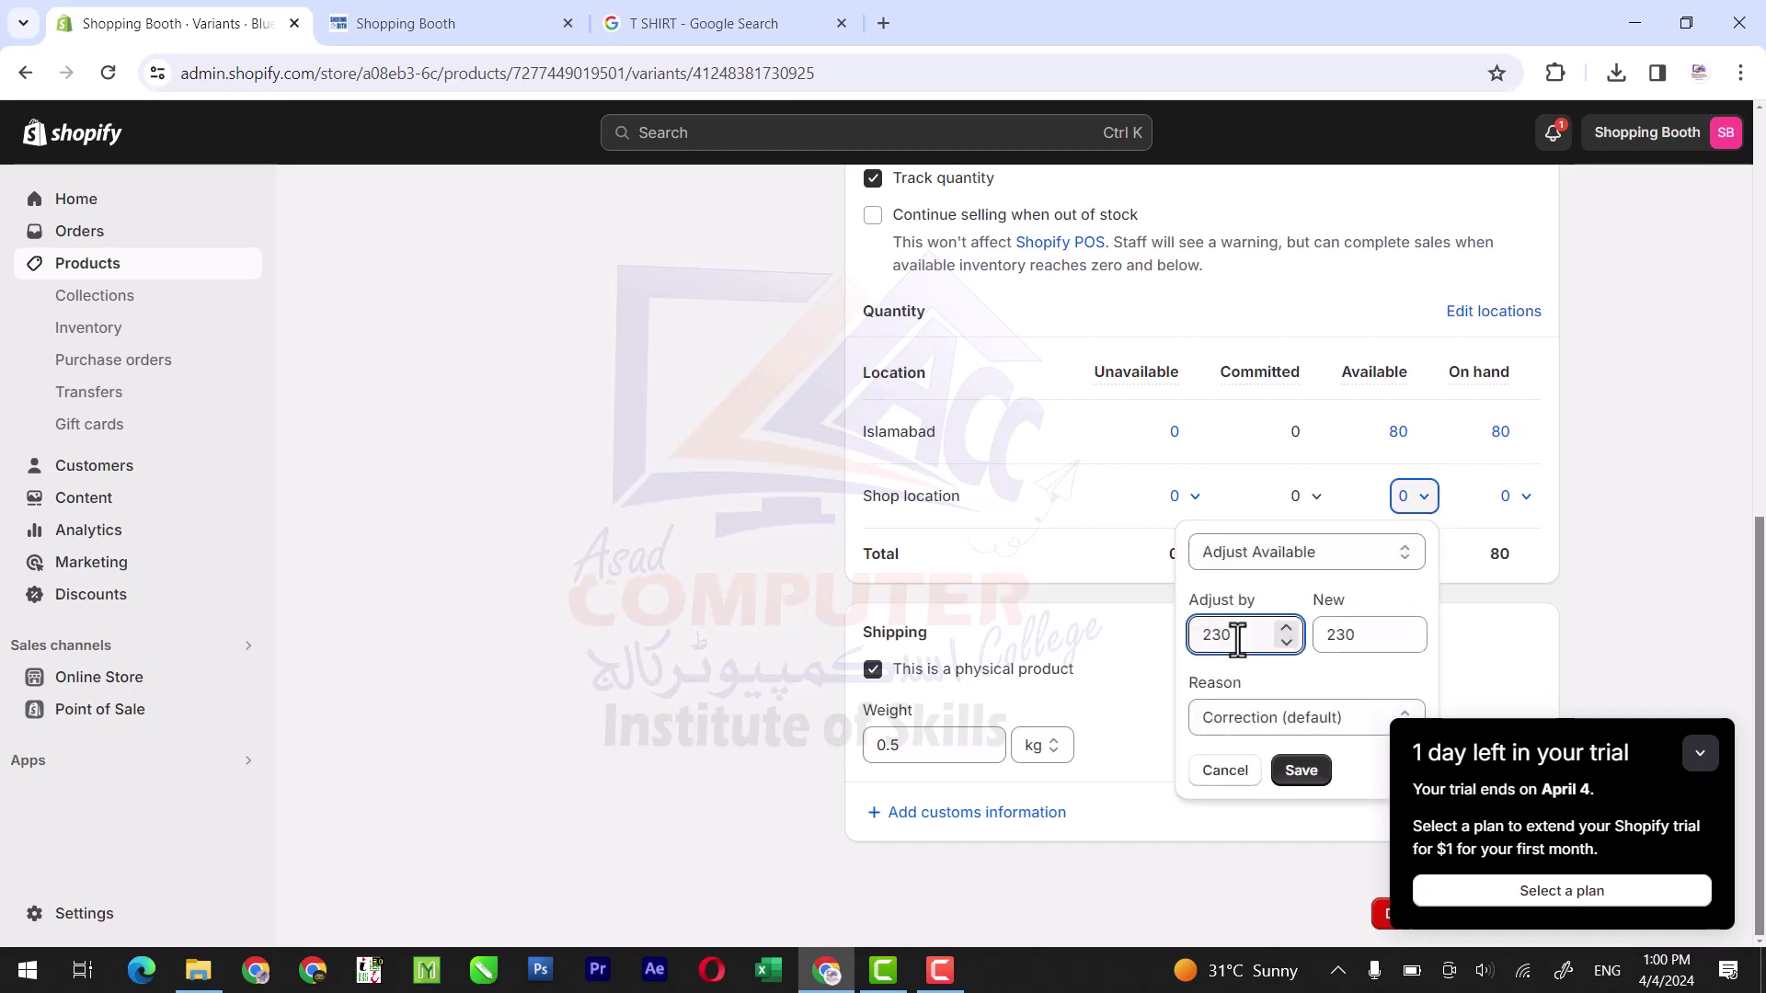
{"action": "left_click", "coordinate": [1262, 717]}
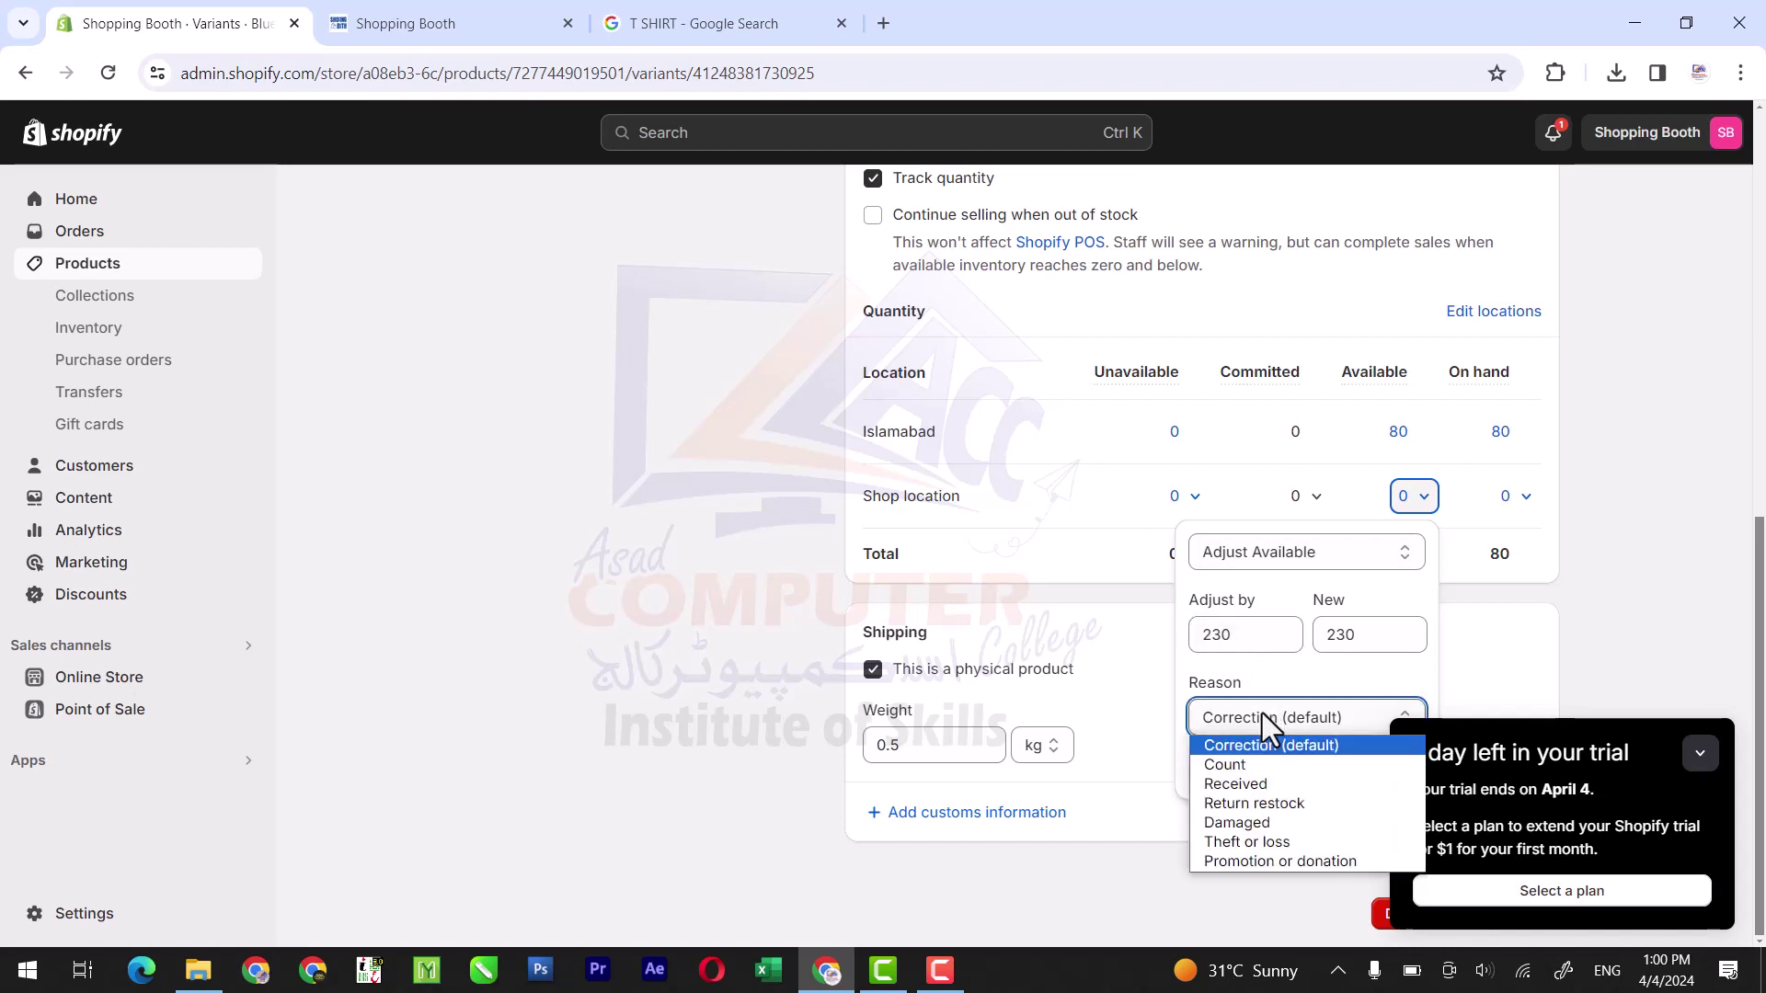
{"action": "left_click", "coordinate": [1295, 754]}
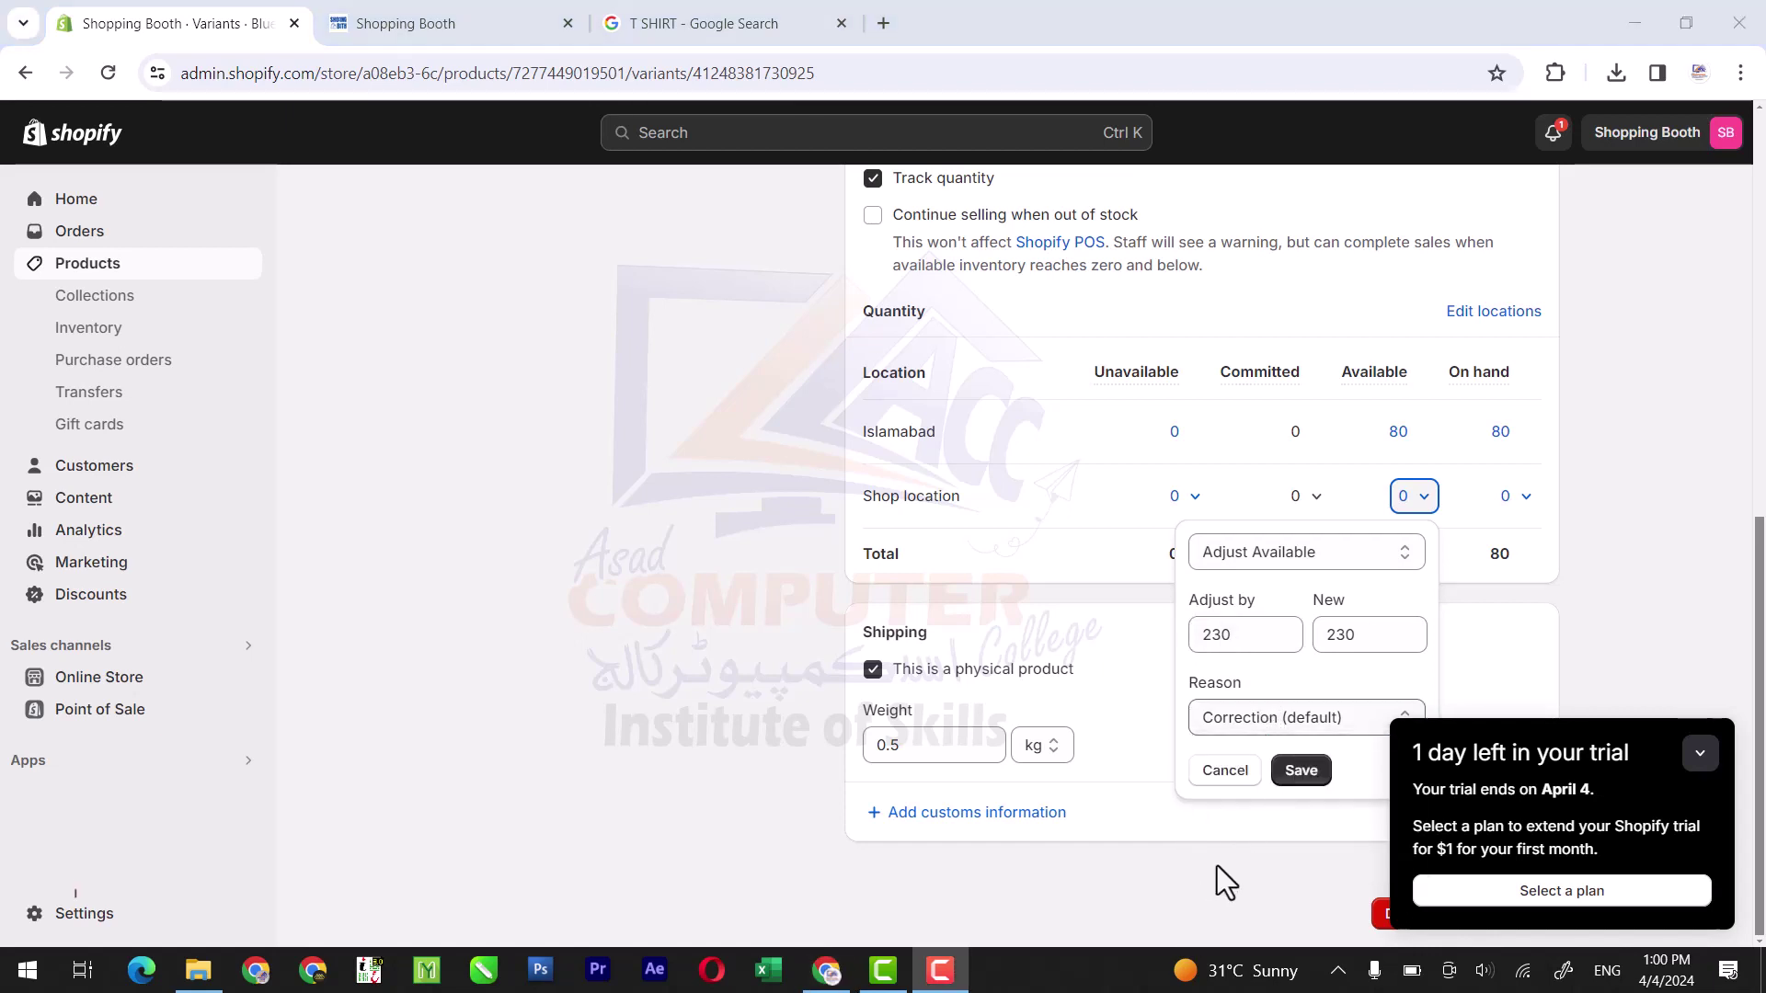
{"action": "left_click", "coordinate": [1236, 729]}
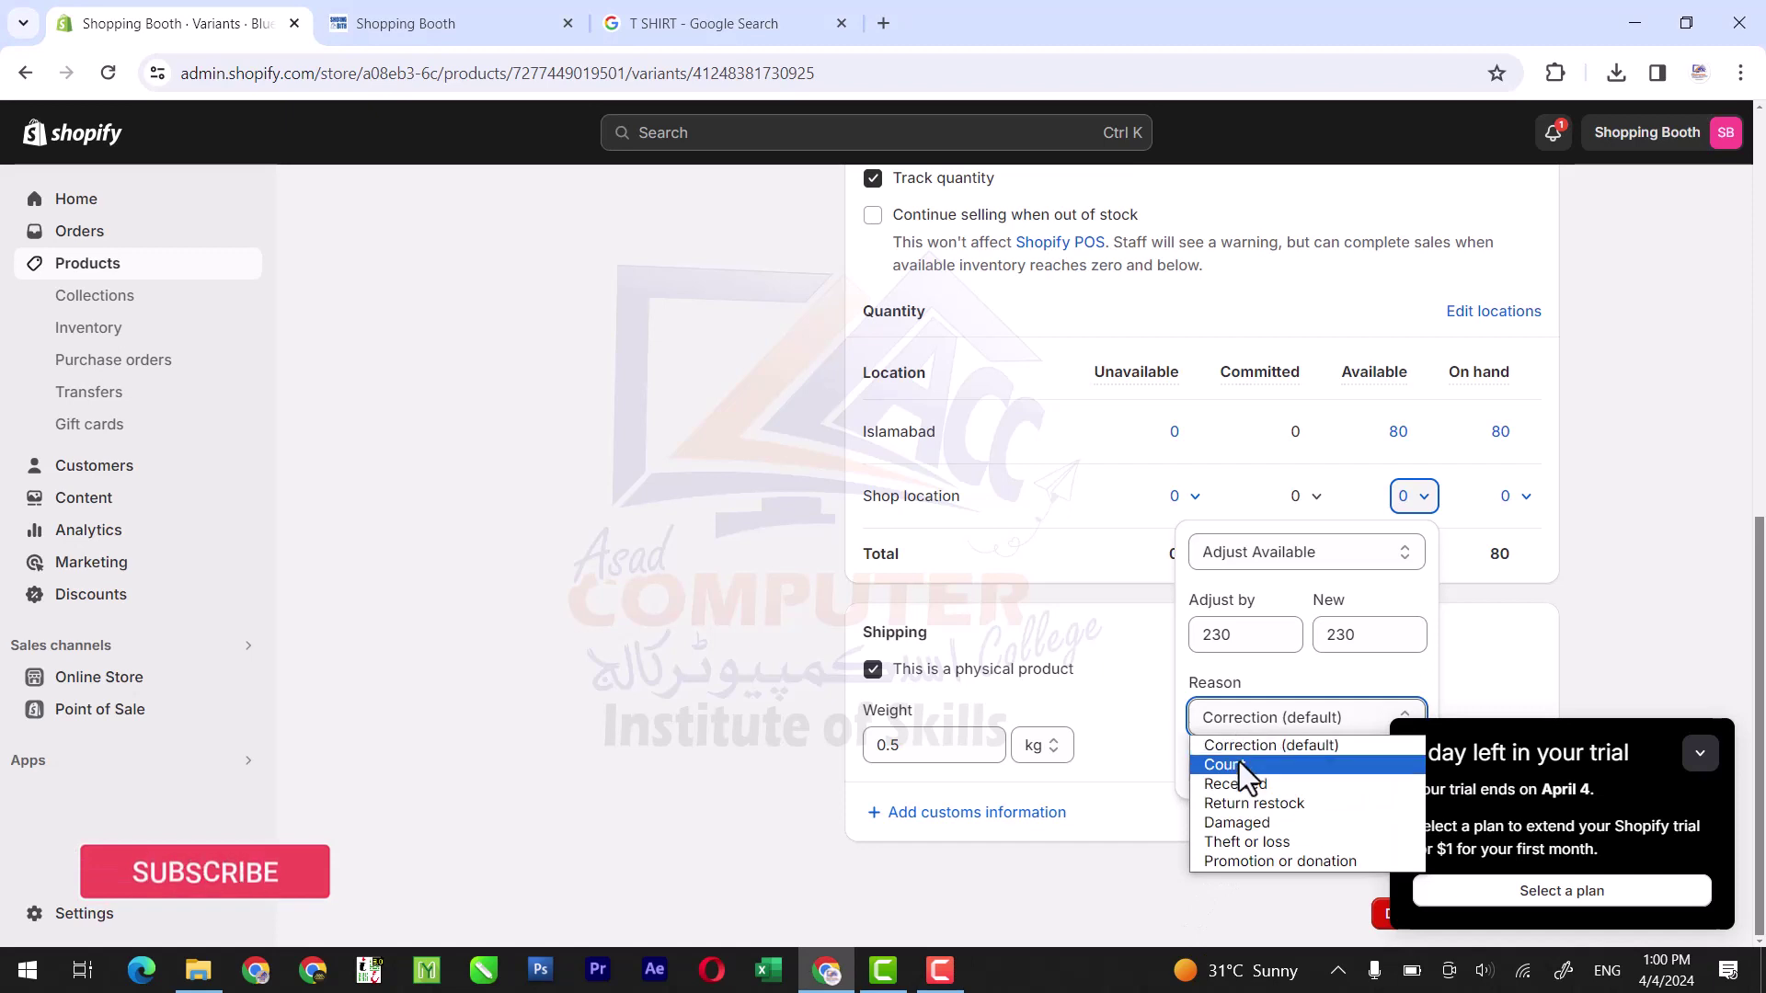
{"action": "left_click", "coordinate": [1238, 763]}
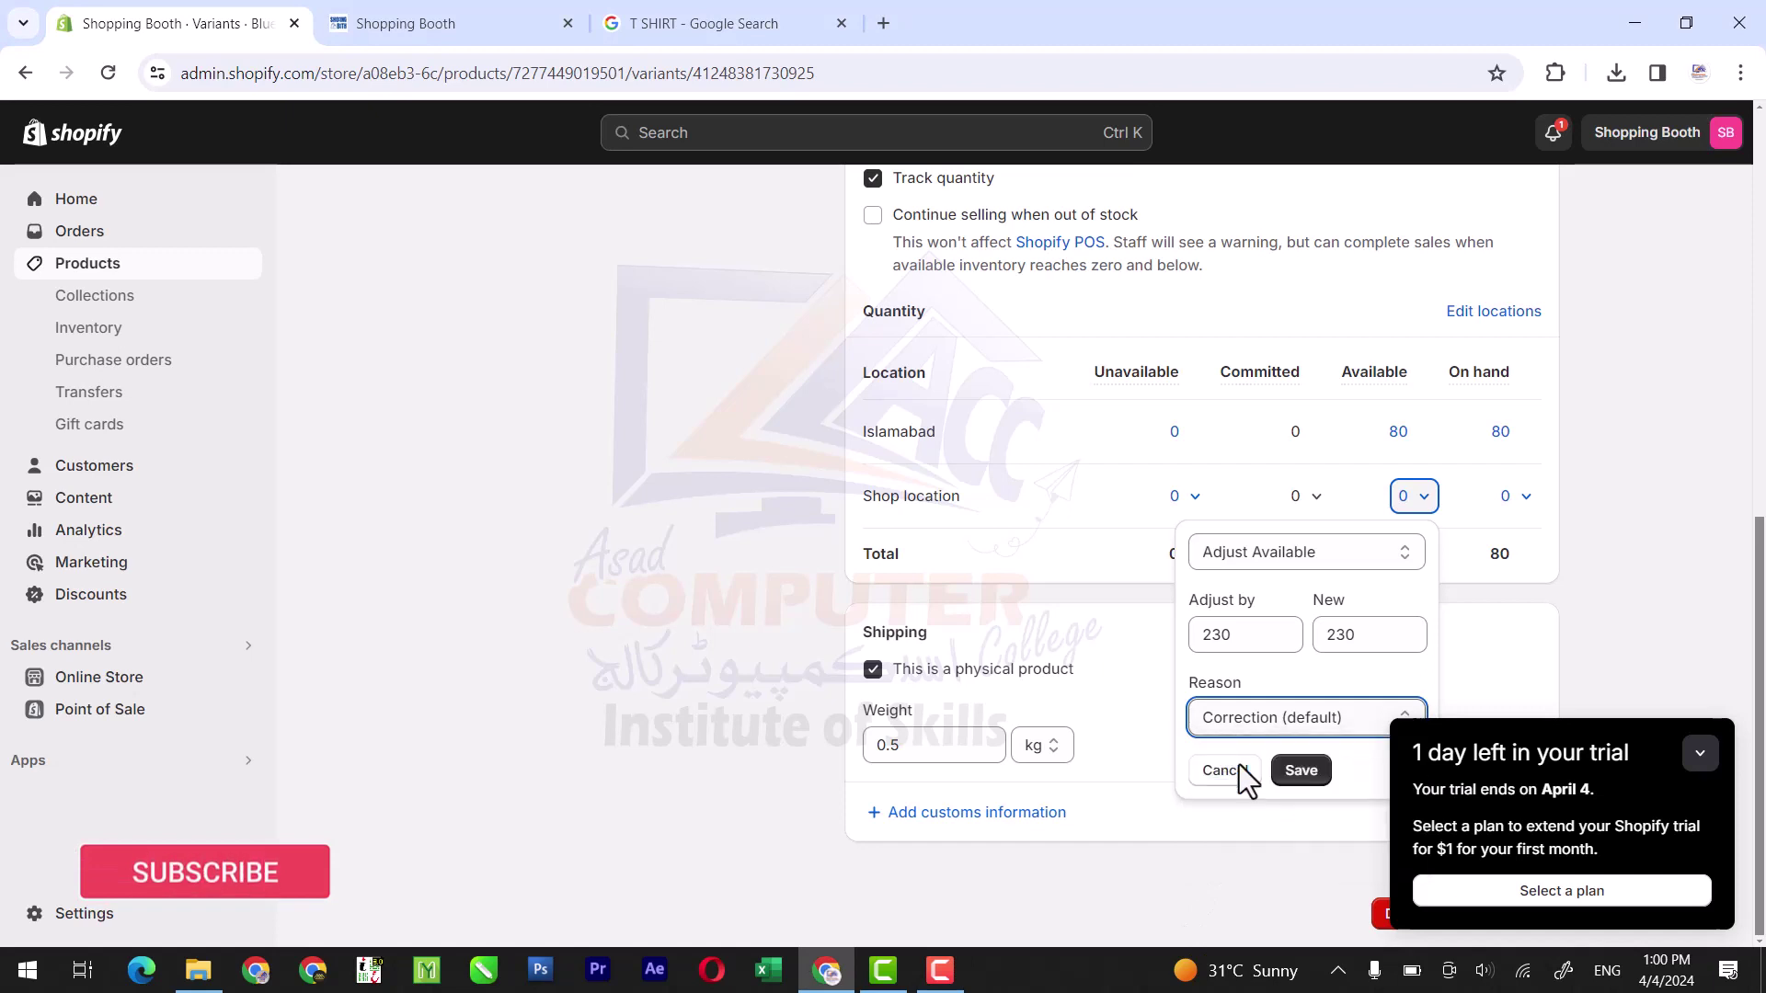
{"action": "left_click", "coordinate": [1299, 773]}
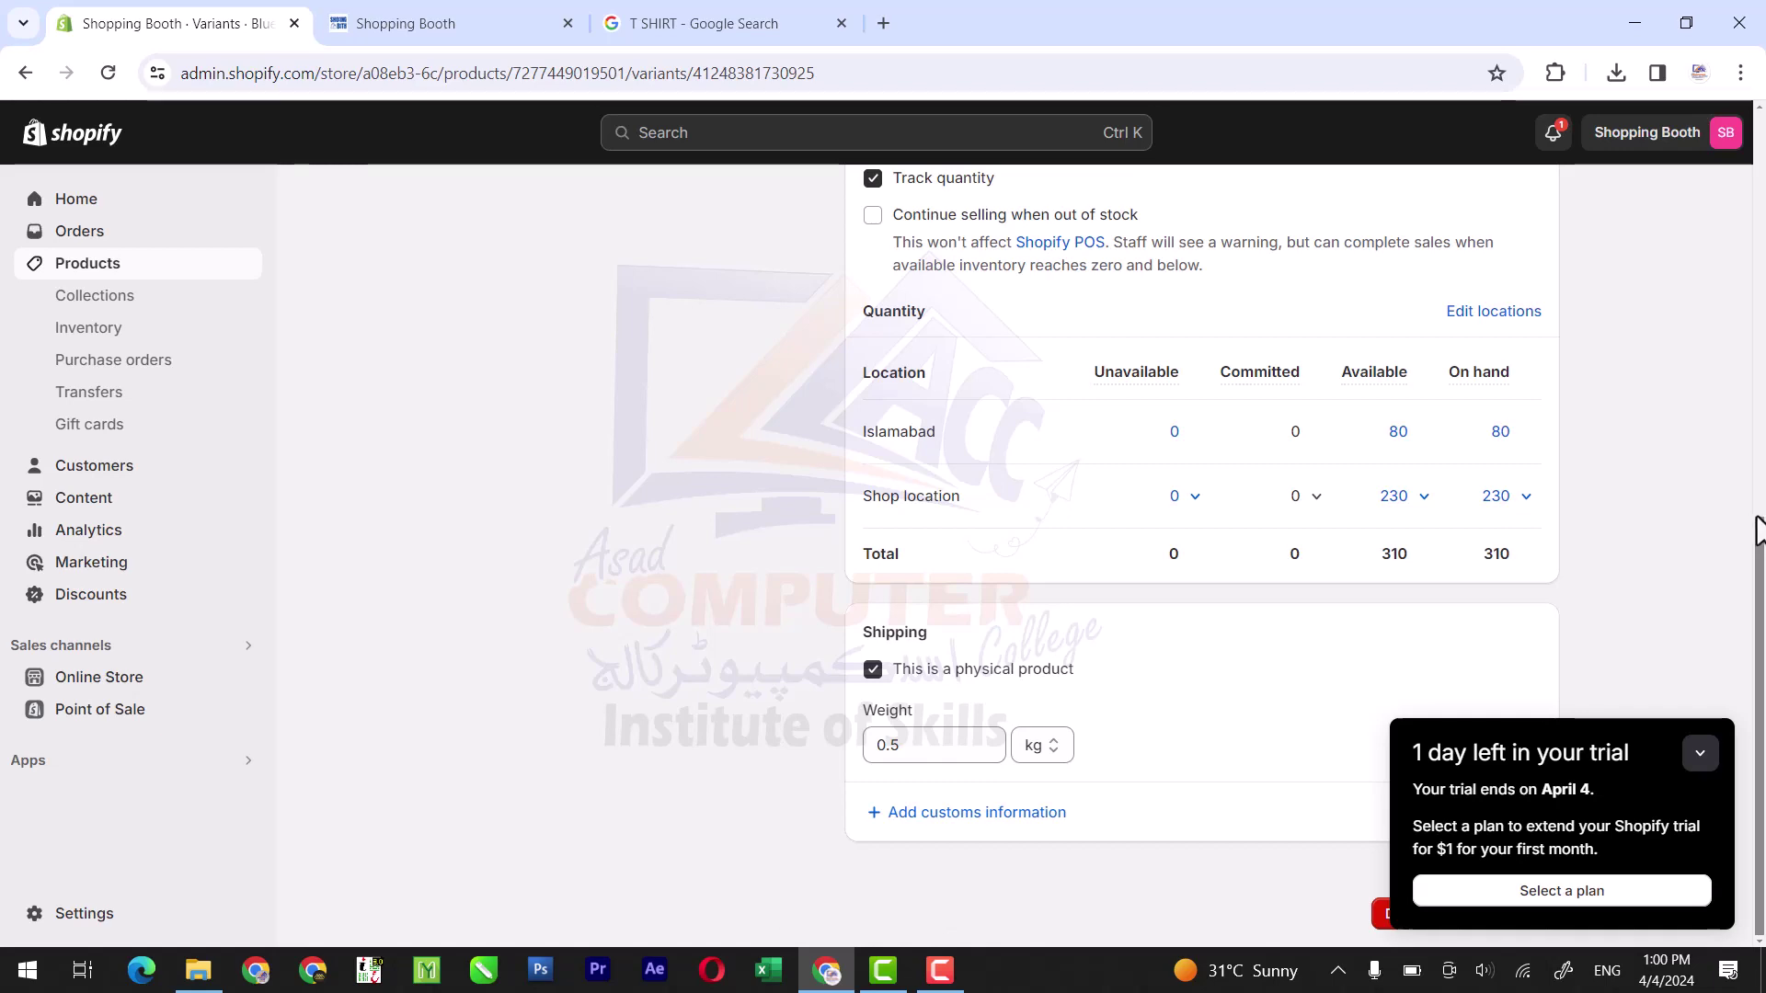
Step: Change the Blue variant's SKU to Blue-T and save the variant
{"action": "left_click_drag", "start_coordinate": [1760, 549], "coordinate": [1738, 133]}
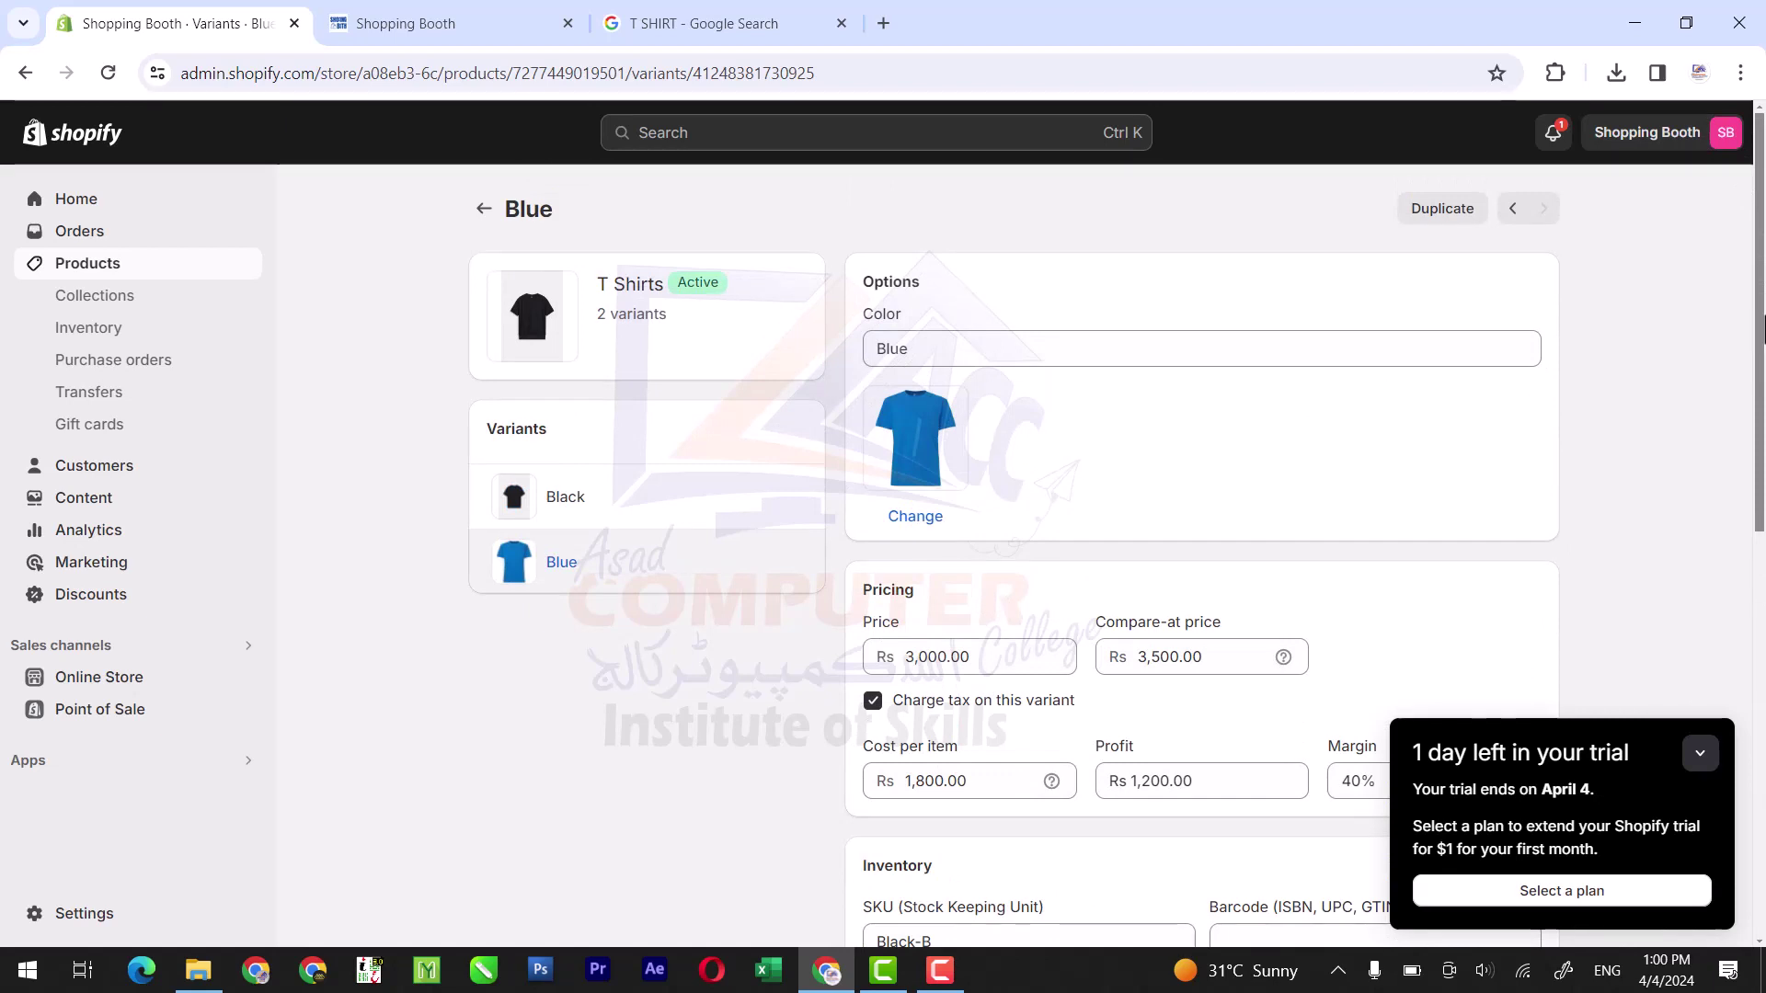
{"action": "left_click_drag", "start_coordinate": [1759, 329], "coordinate": [1674, 256]}
{"action": "left_click_drag", "start_coordinate": [1762, 244], "coordinate": [1762, 454]}
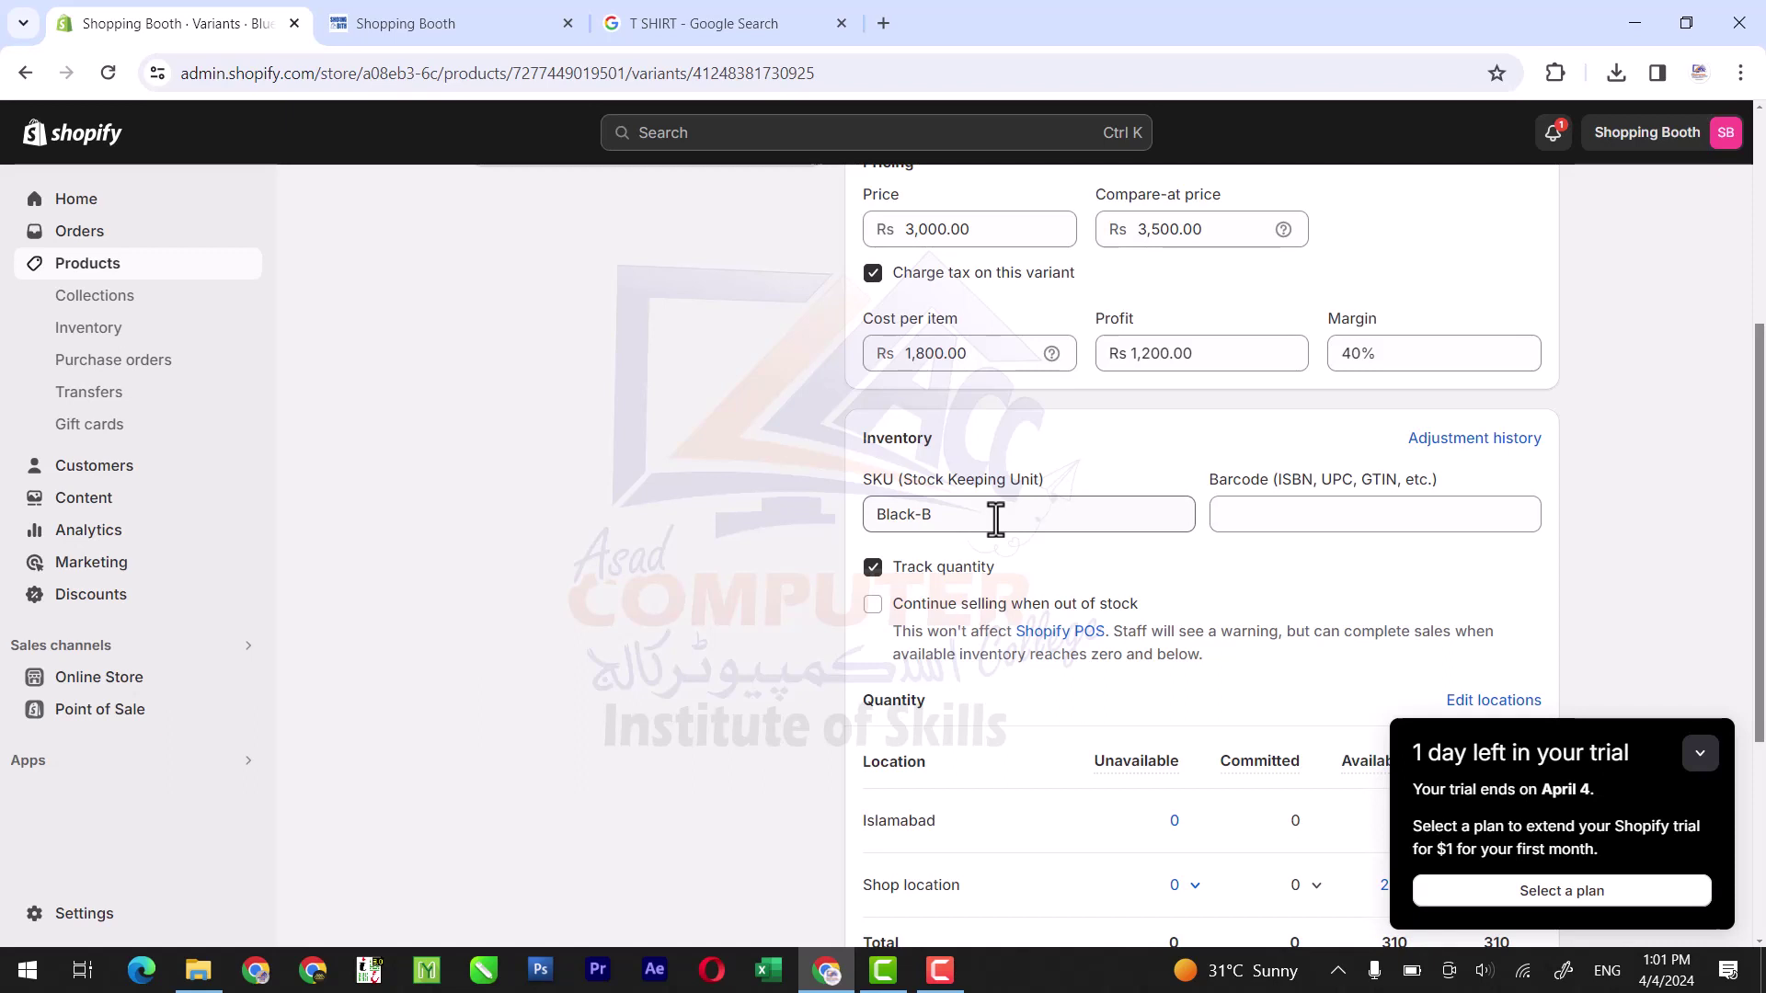
{"action": "double_click", "coordinate": [888, 515]}
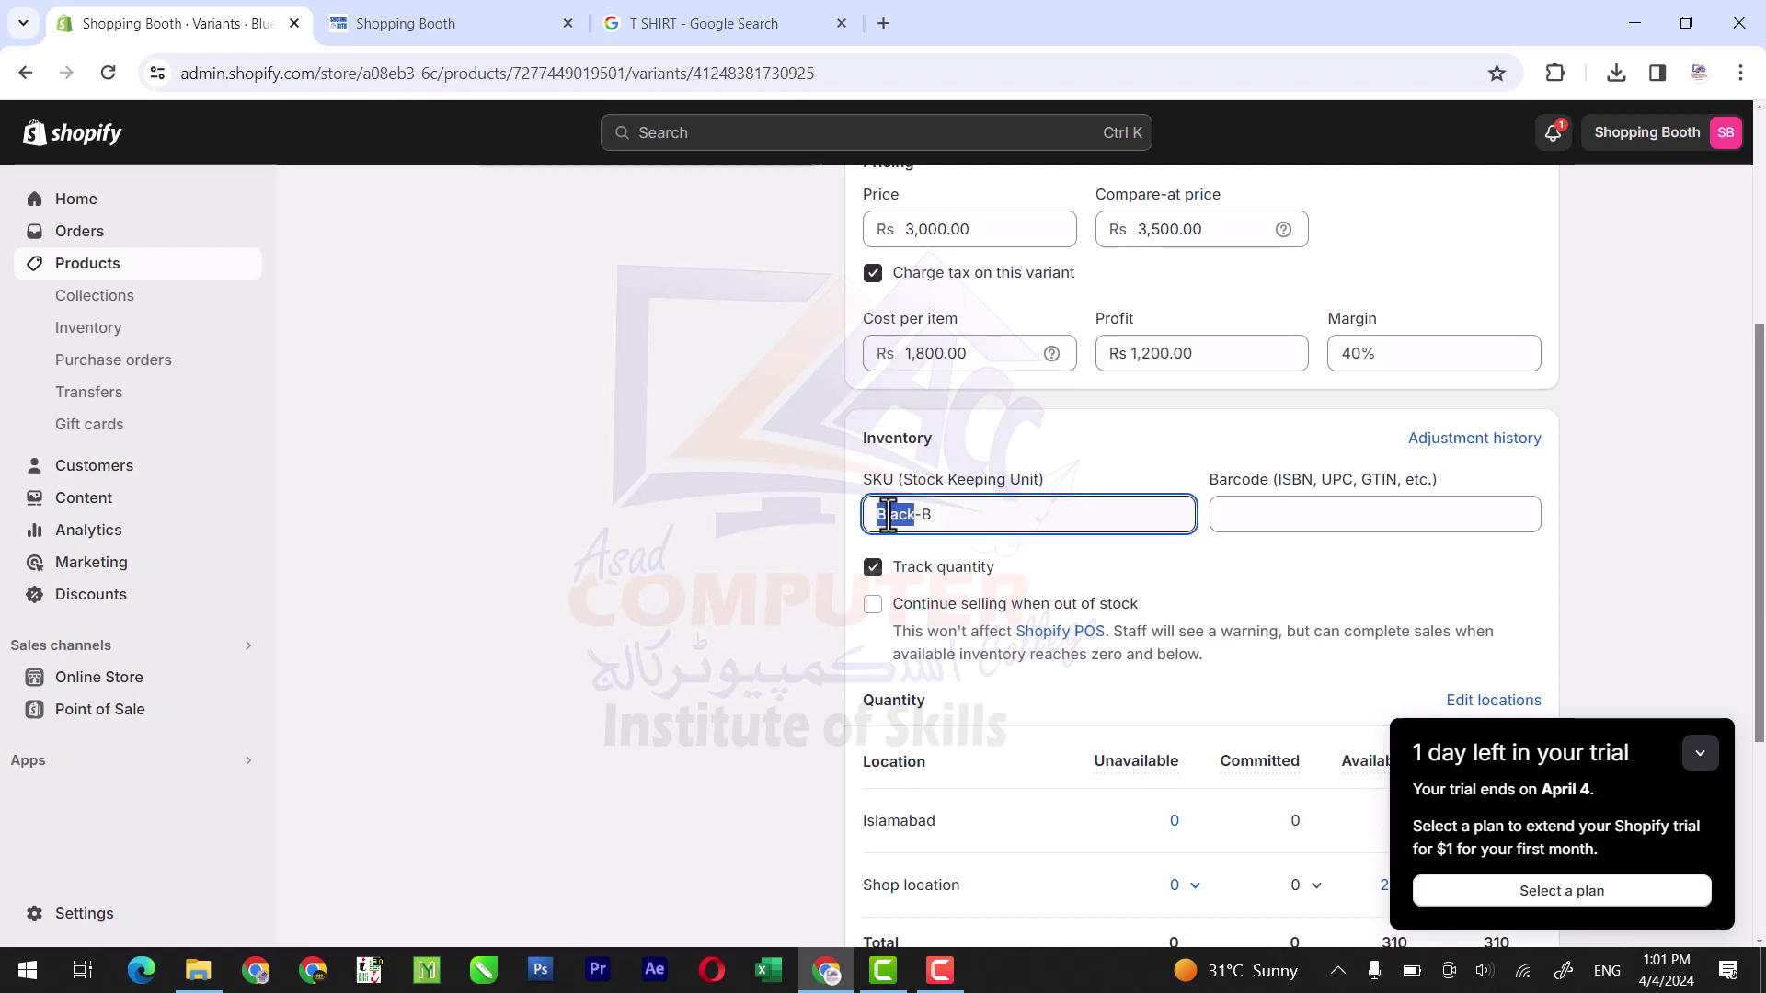
{"action": "type", "text": "Blue-T"}
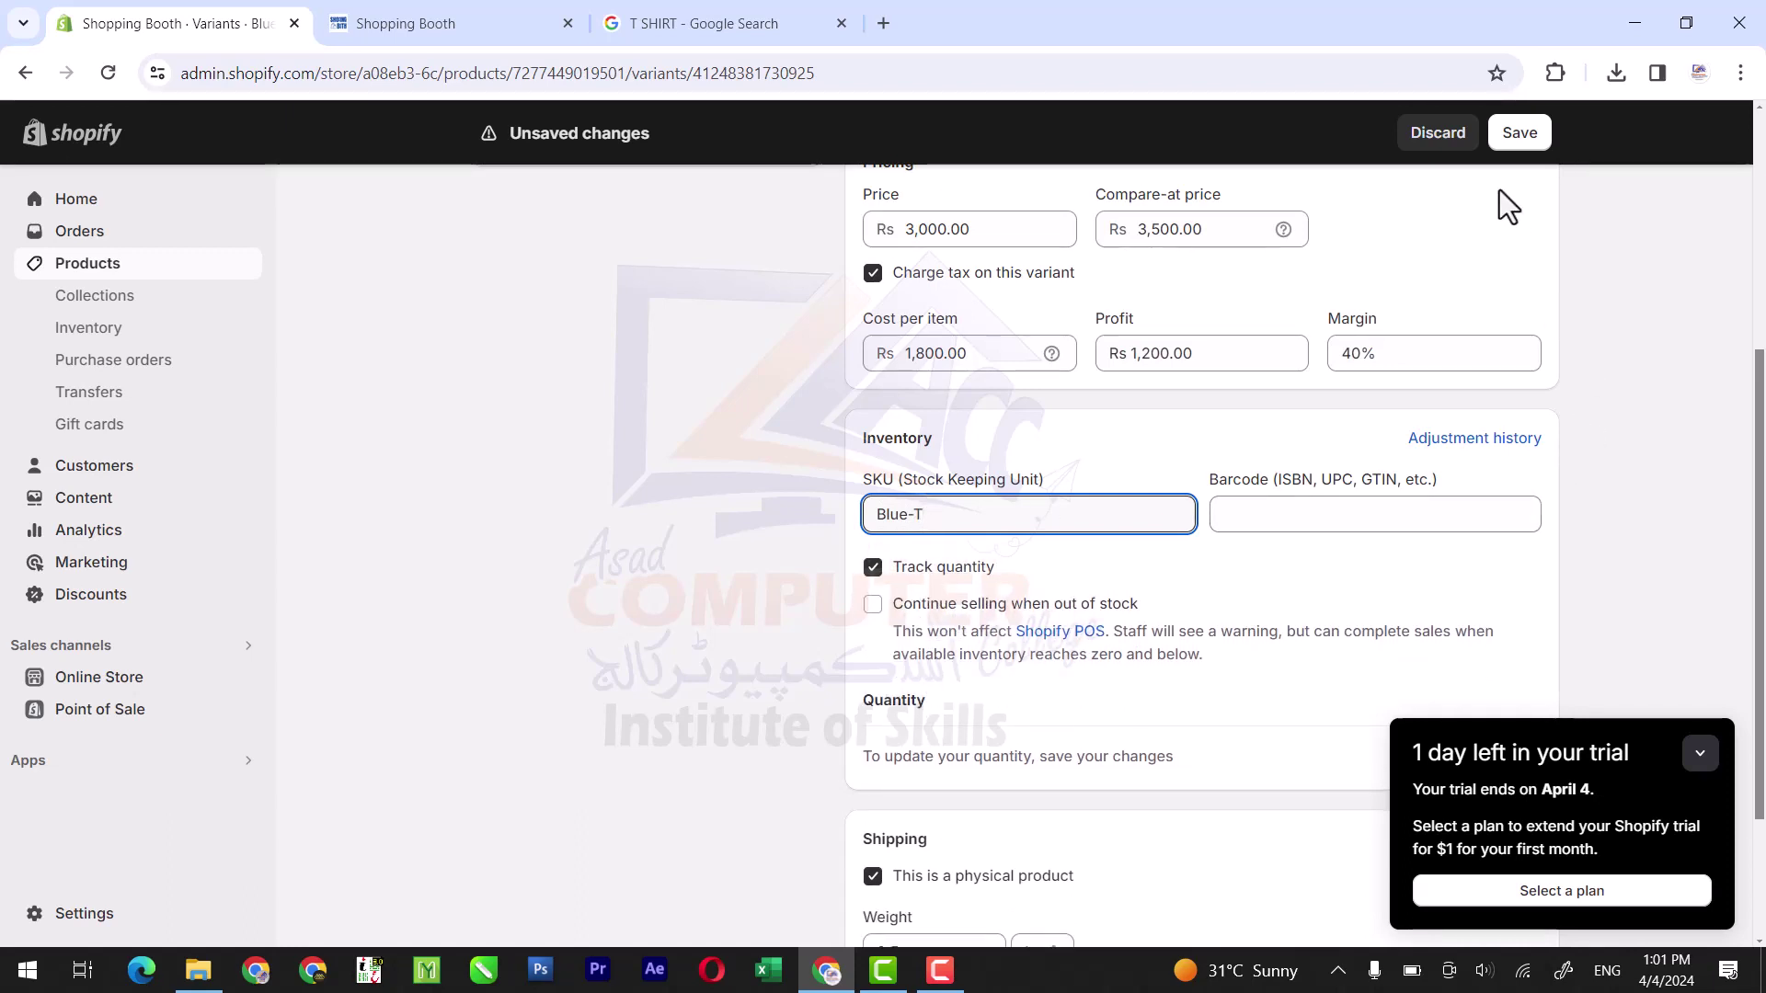
{"action": "left_click", "coordinate": [1519, 147]}
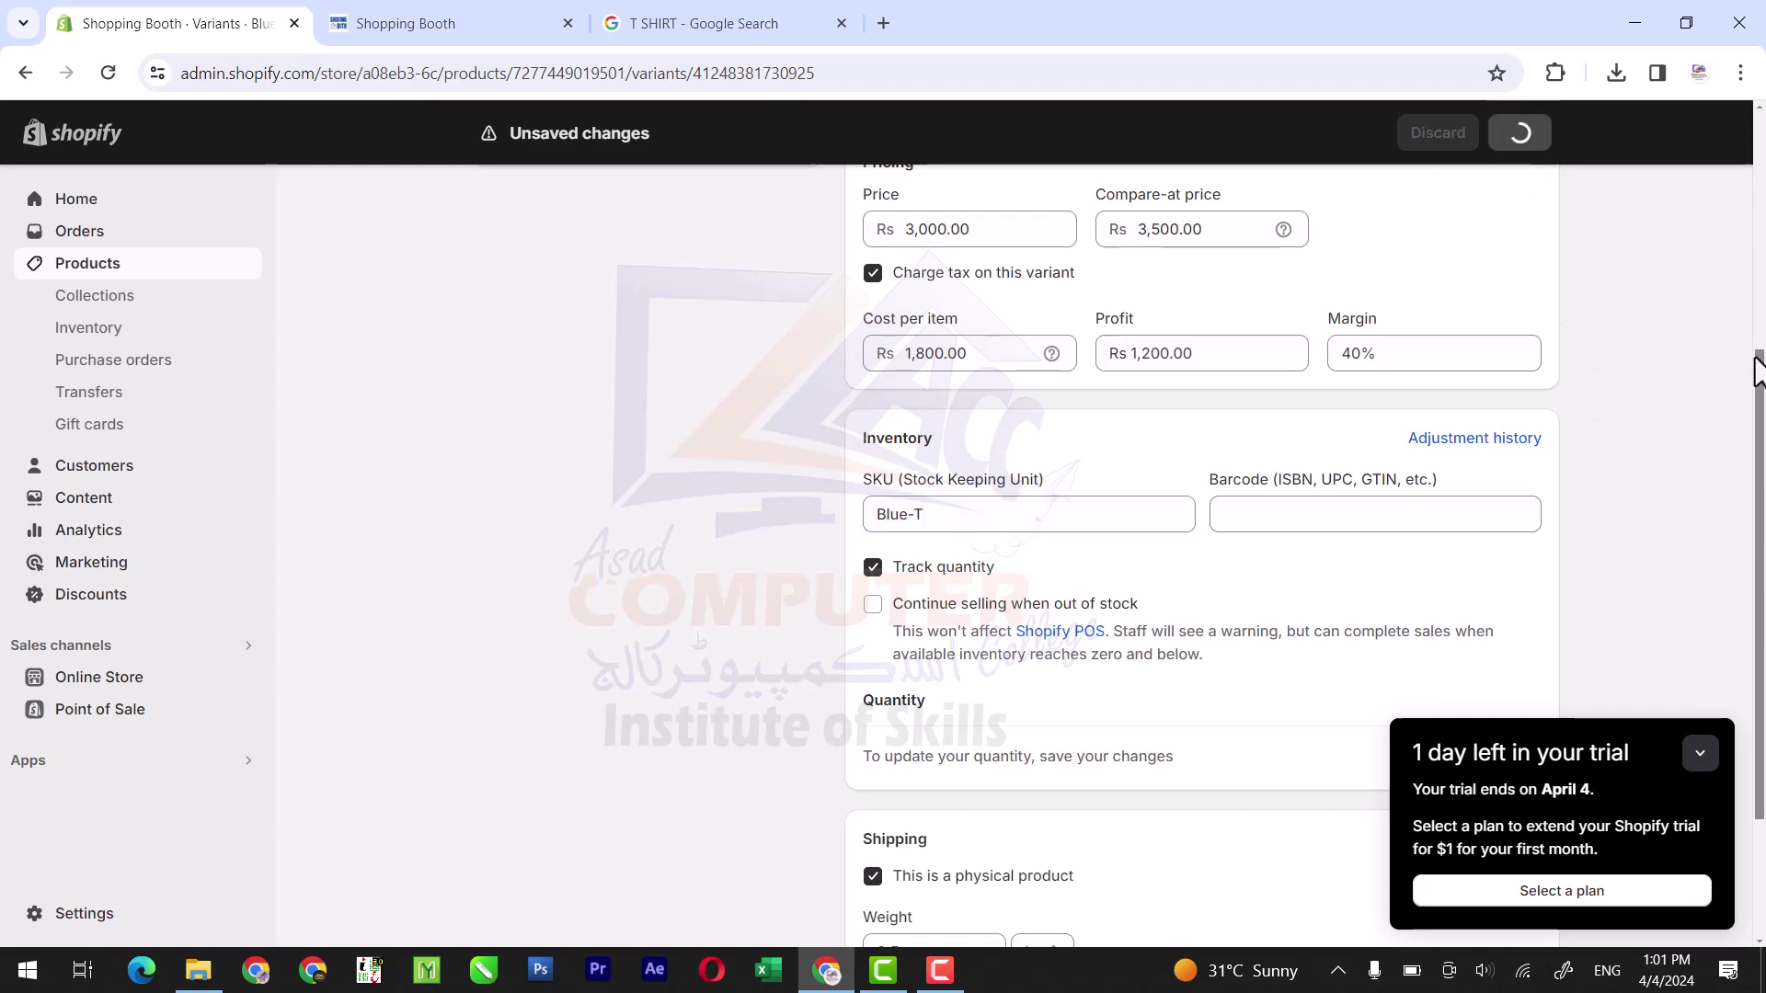
Step: Return from the Blue variant to the T Shirts product page and review its details
{"action": "scroll", "coordinate": [1757, 185], "scroll_direction": "up", "scroll_amount": 5}
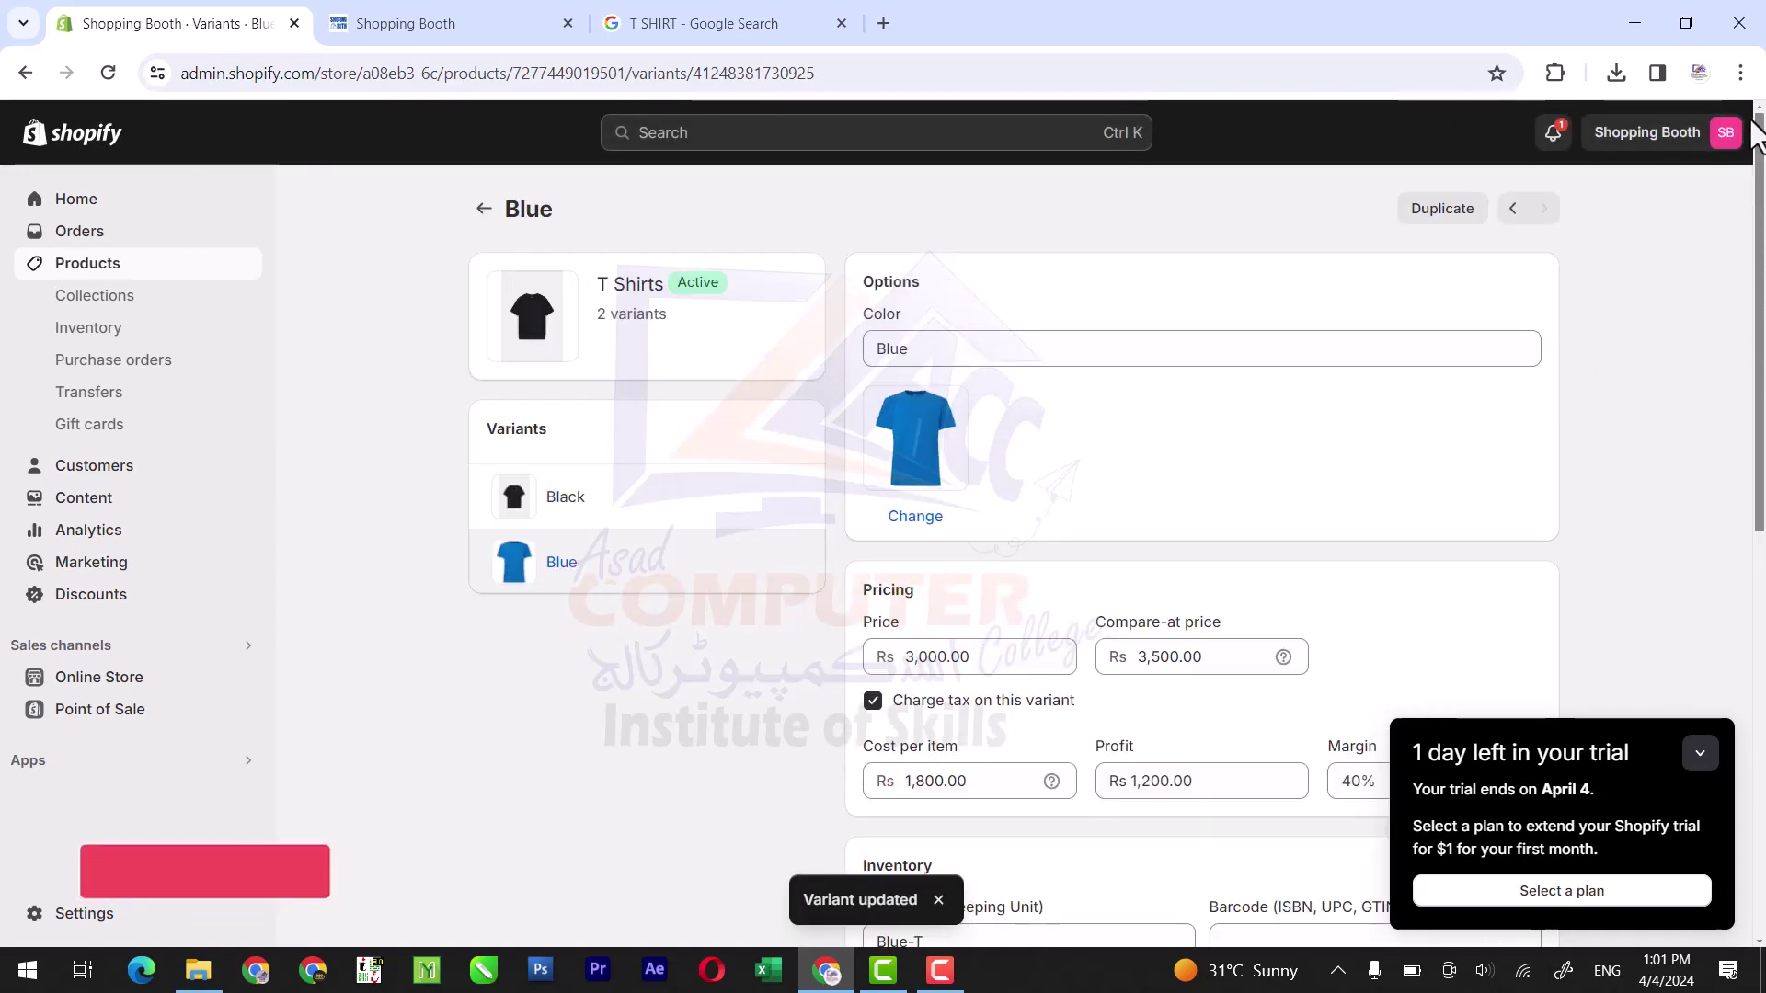
{"action": "left_click", "coordinate": [484, 211]}
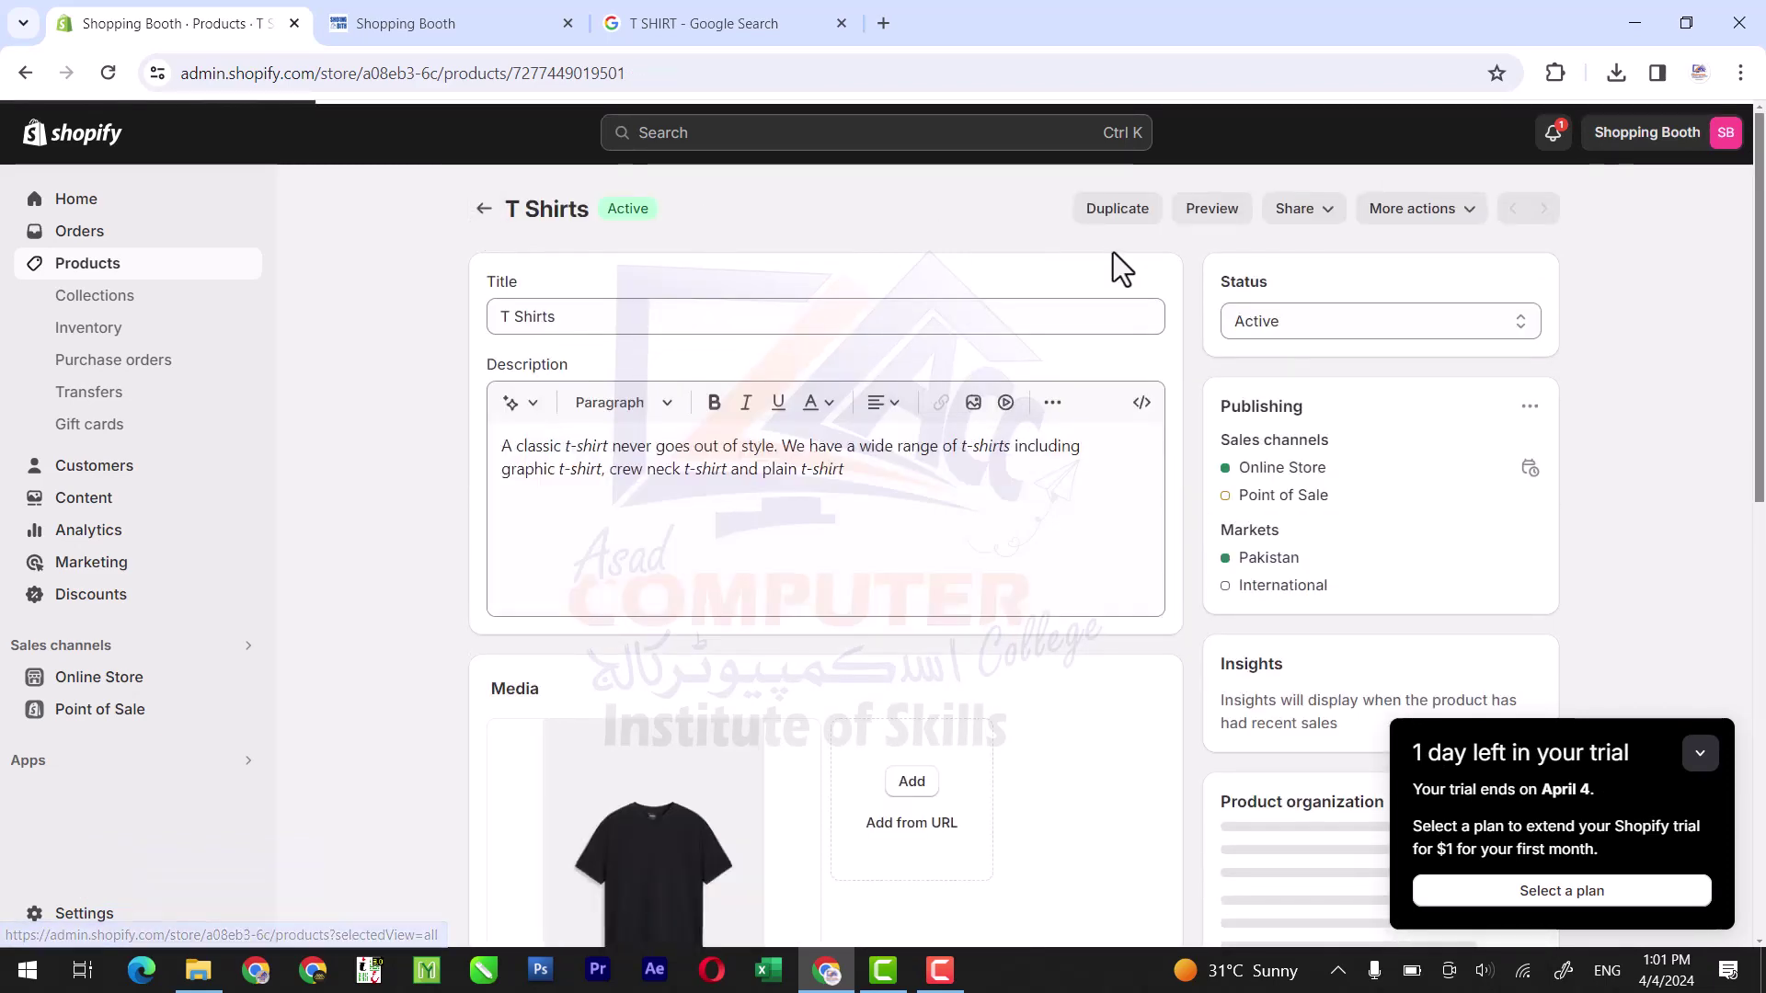
{"action": "scroll", "coordinate": [1757, 256], "scroll_direction": "down", "scroll_amount": 1}
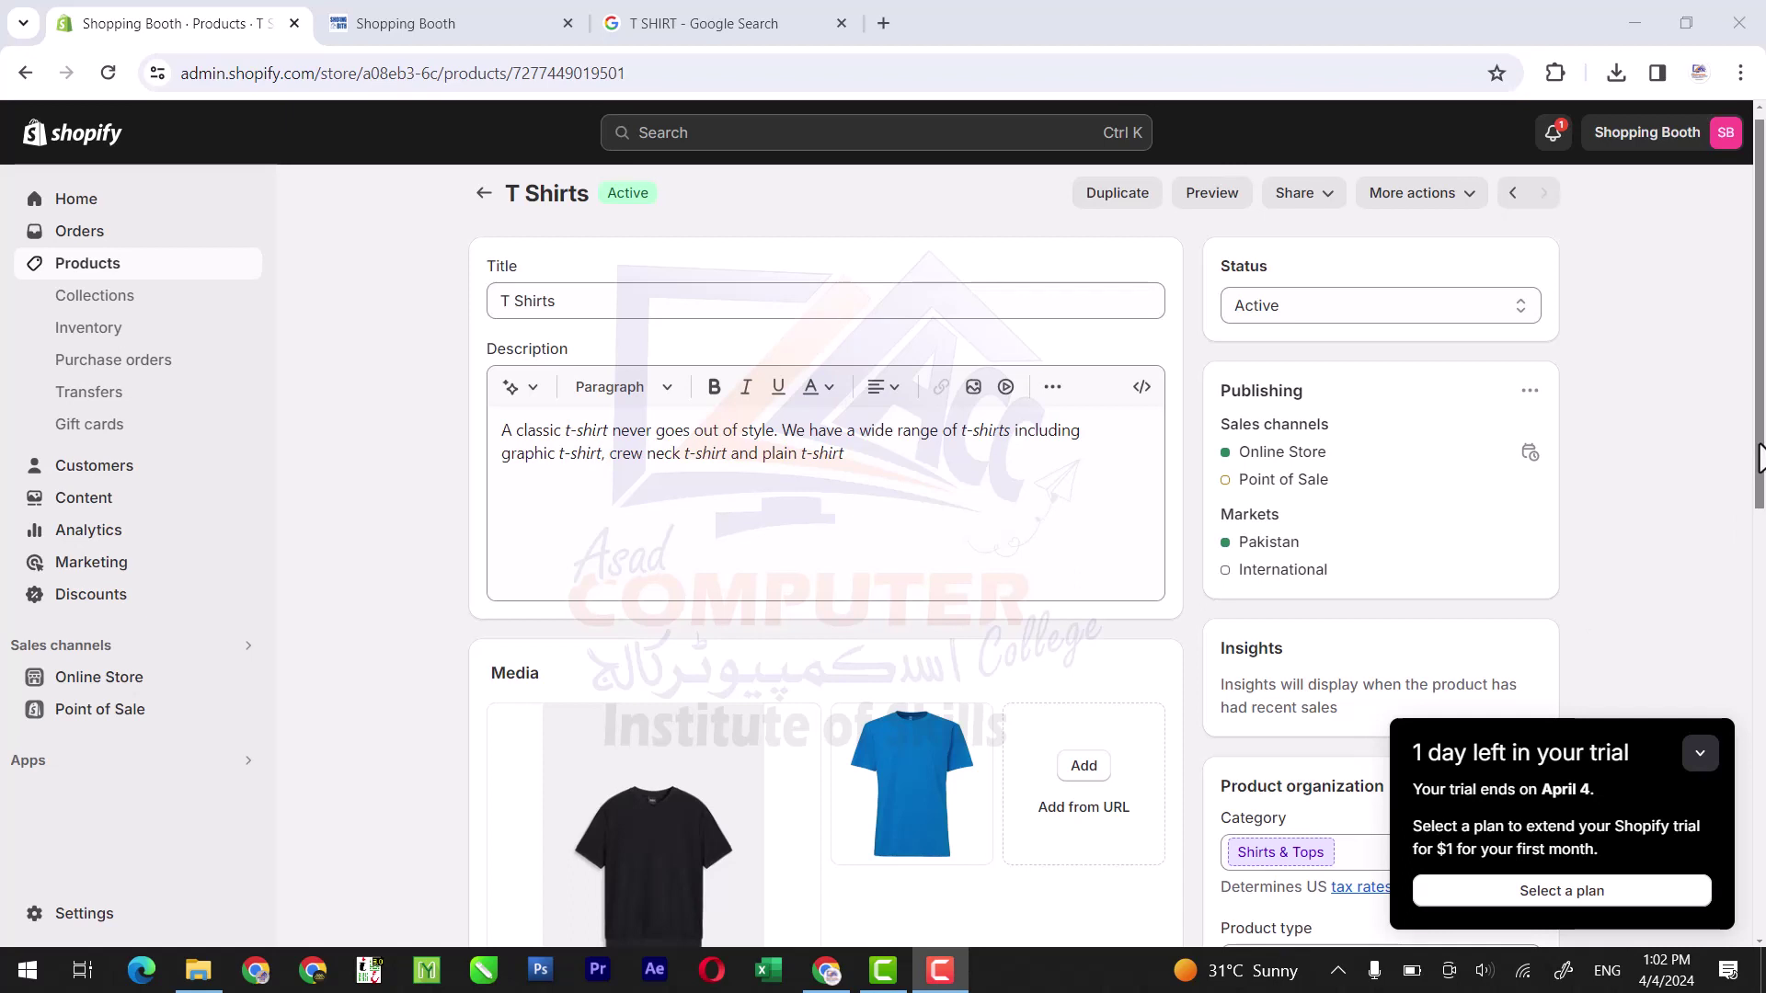
{"action": "scroll", "coordinate": [1758, 457], "scroll_direction": "down", "scroll_amount": 1}
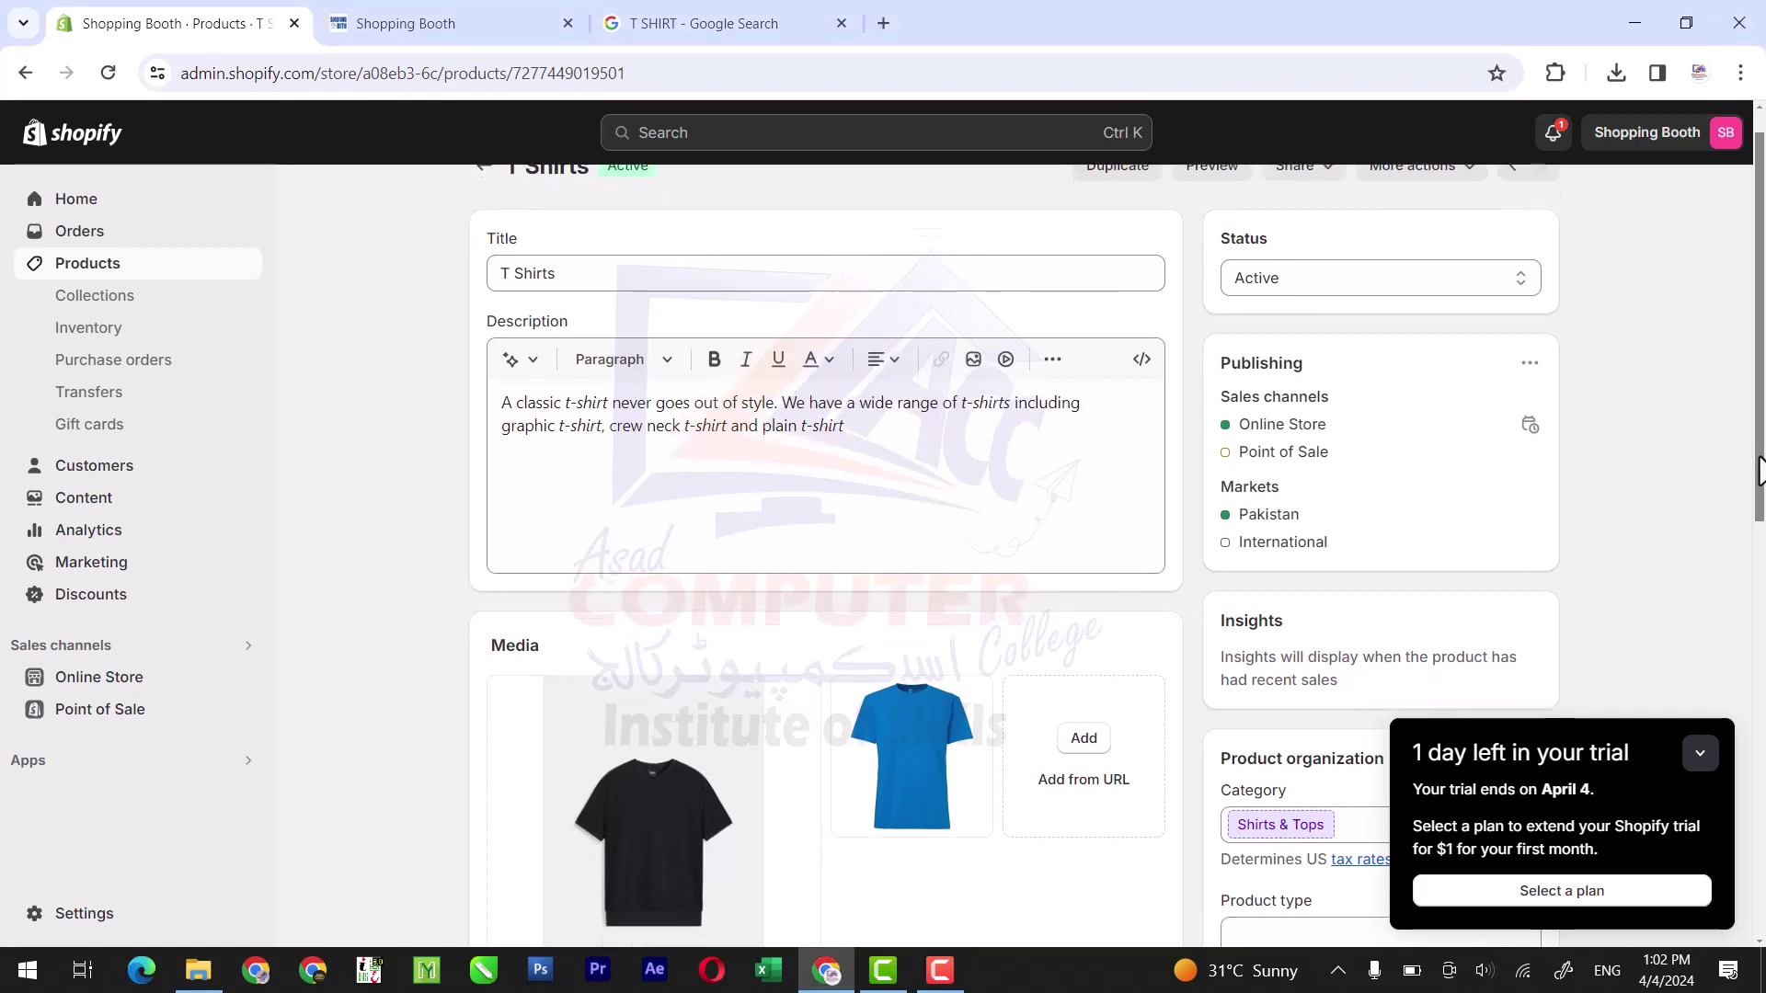
Step: Reload the Shopping Booth storefront, open T Shirts from the featured products and preview the Blue colour
{"action": "left_click", "coordinate": [506, 3]}
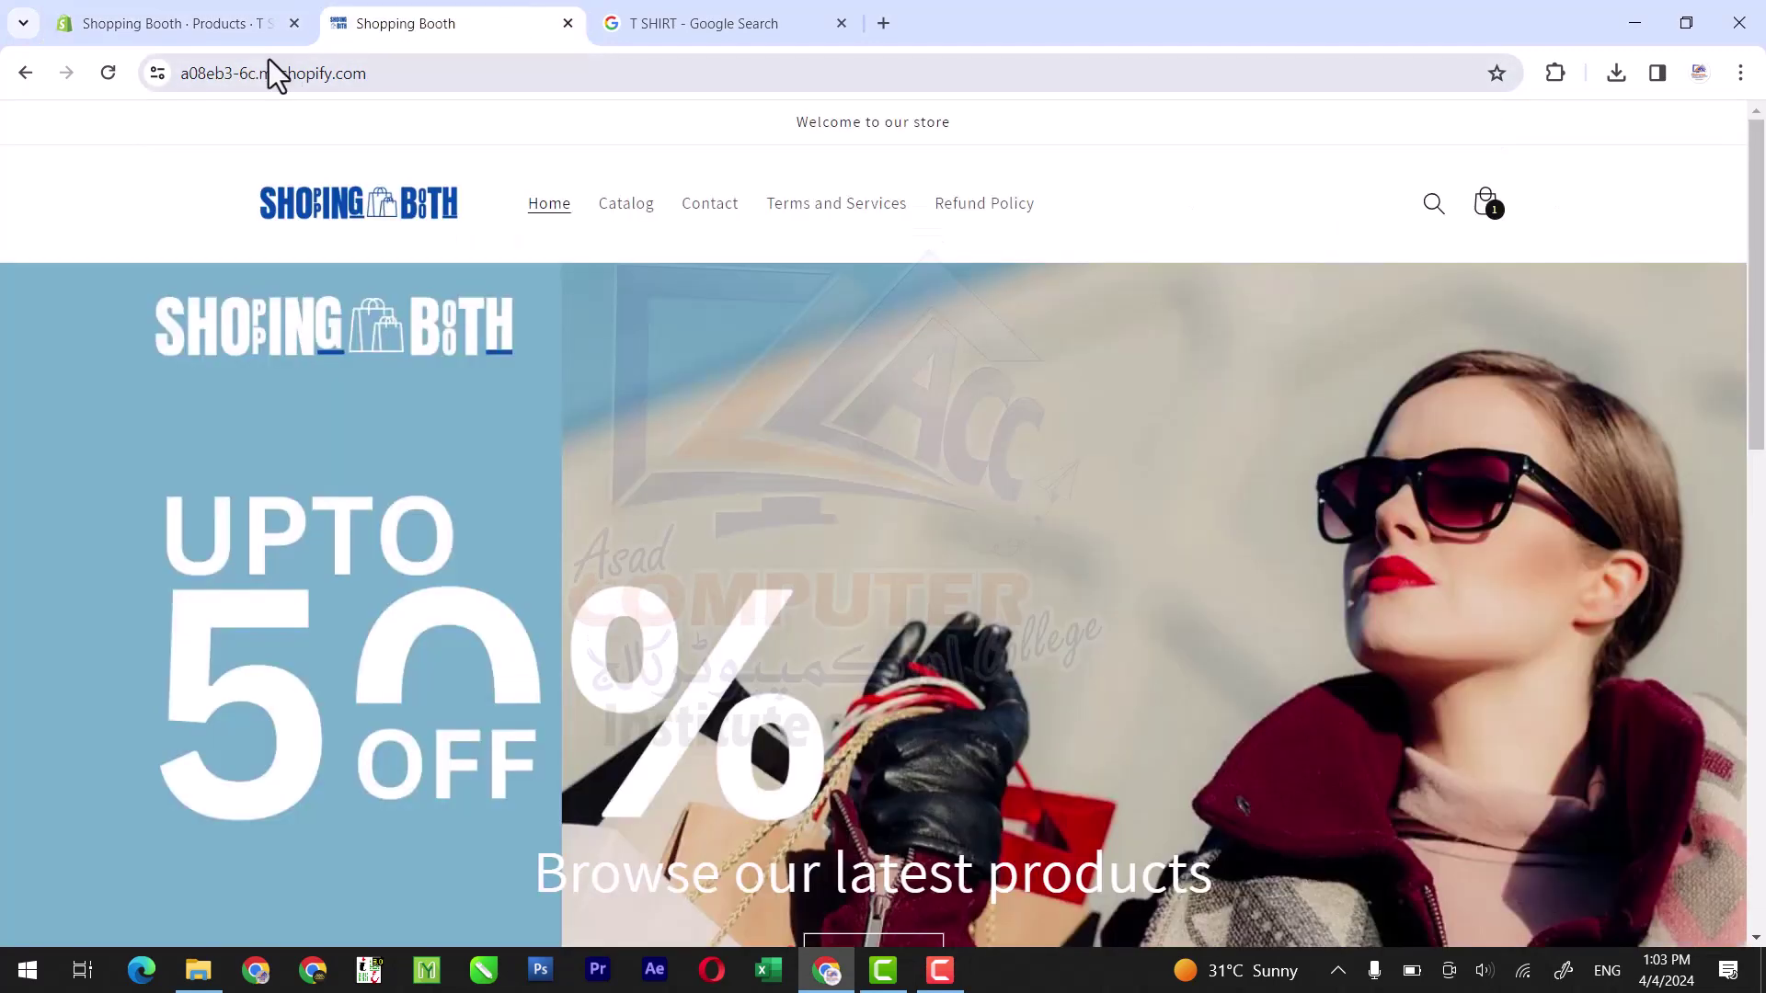
{"action": "left_click", "coordinate": [117, 73]}
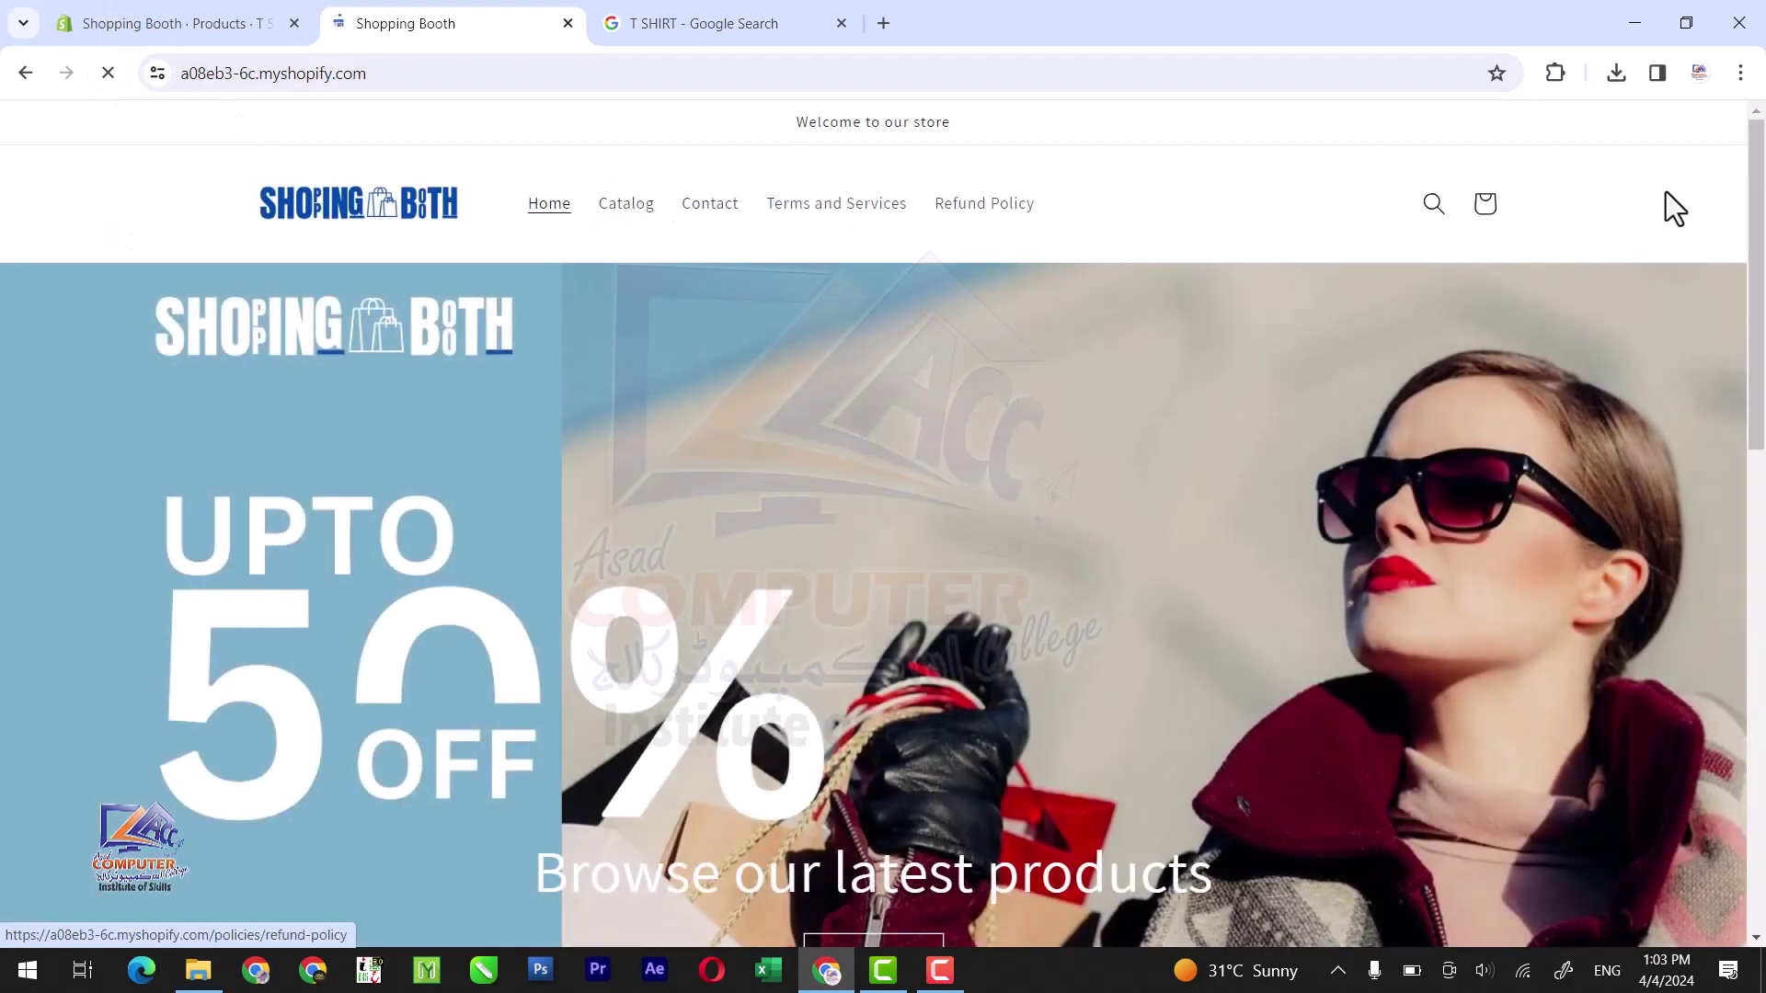
{"action": "left_click_drag", "start_coordinate": [1754, 189], "coordinate": [1762, 375]}
{"action": "scroll", "coordinate": [1761, 469], "scroll_direction": "down", "scroll_amount": 4}
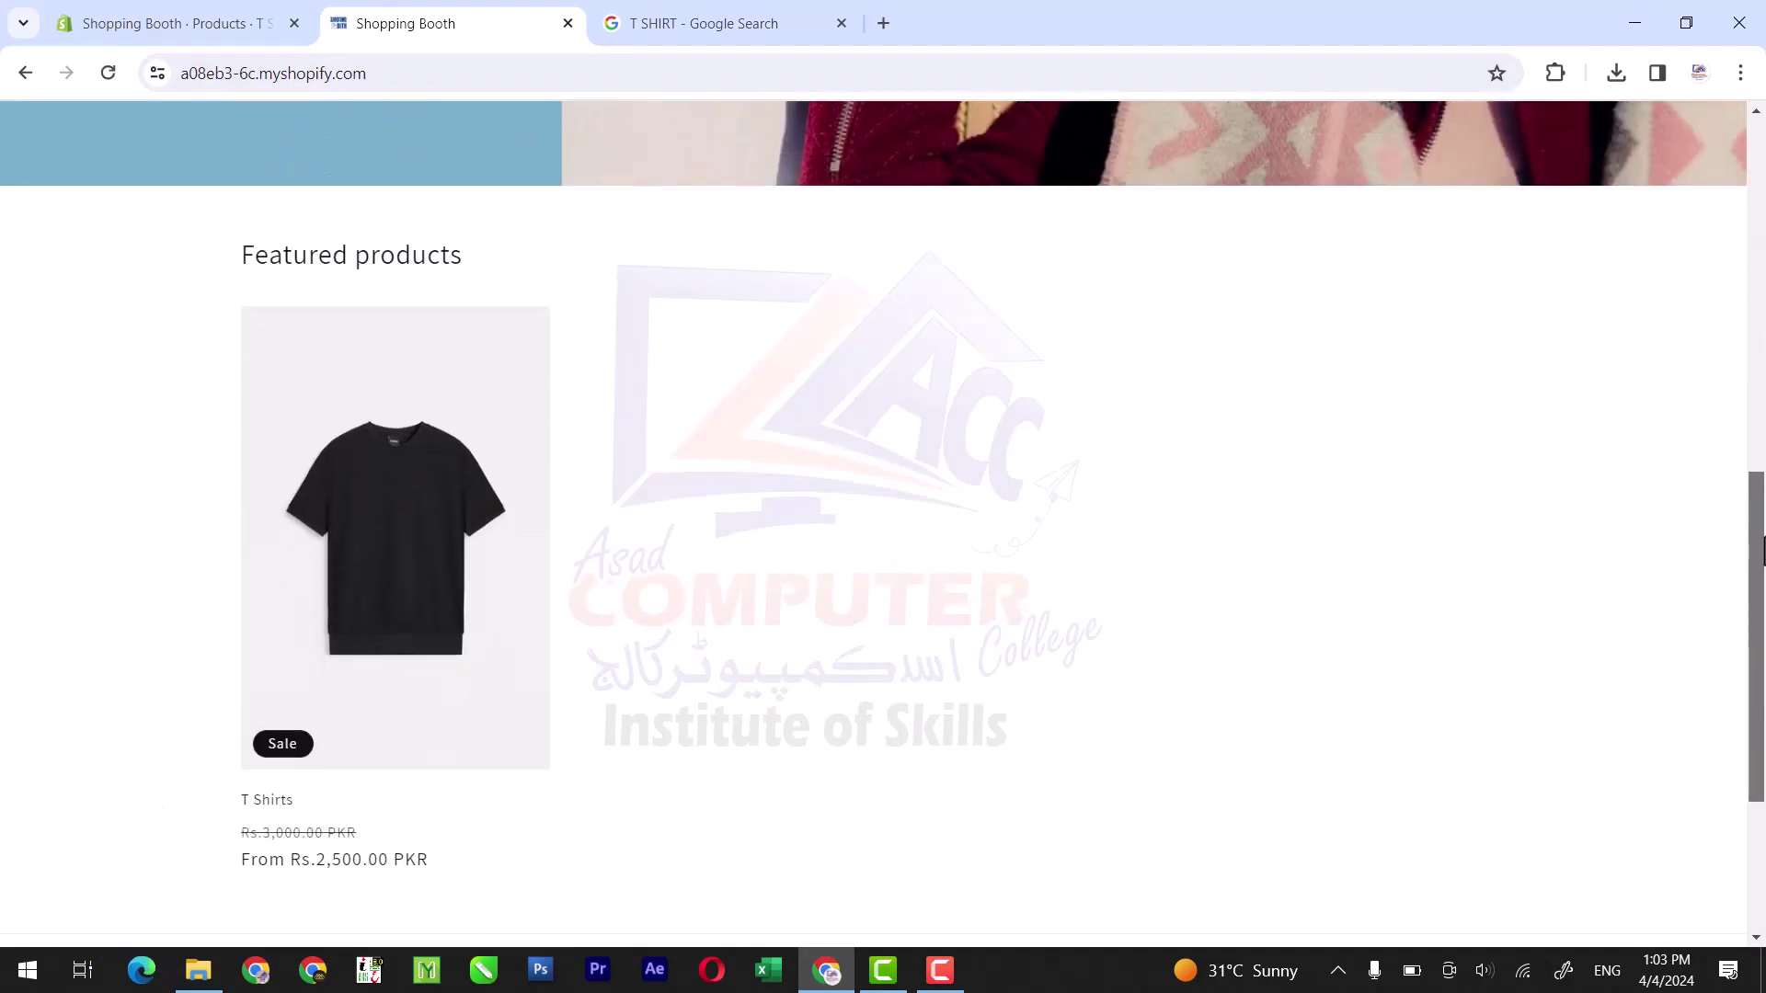
{"action": "left_click", "coordinate": [475, 616]}
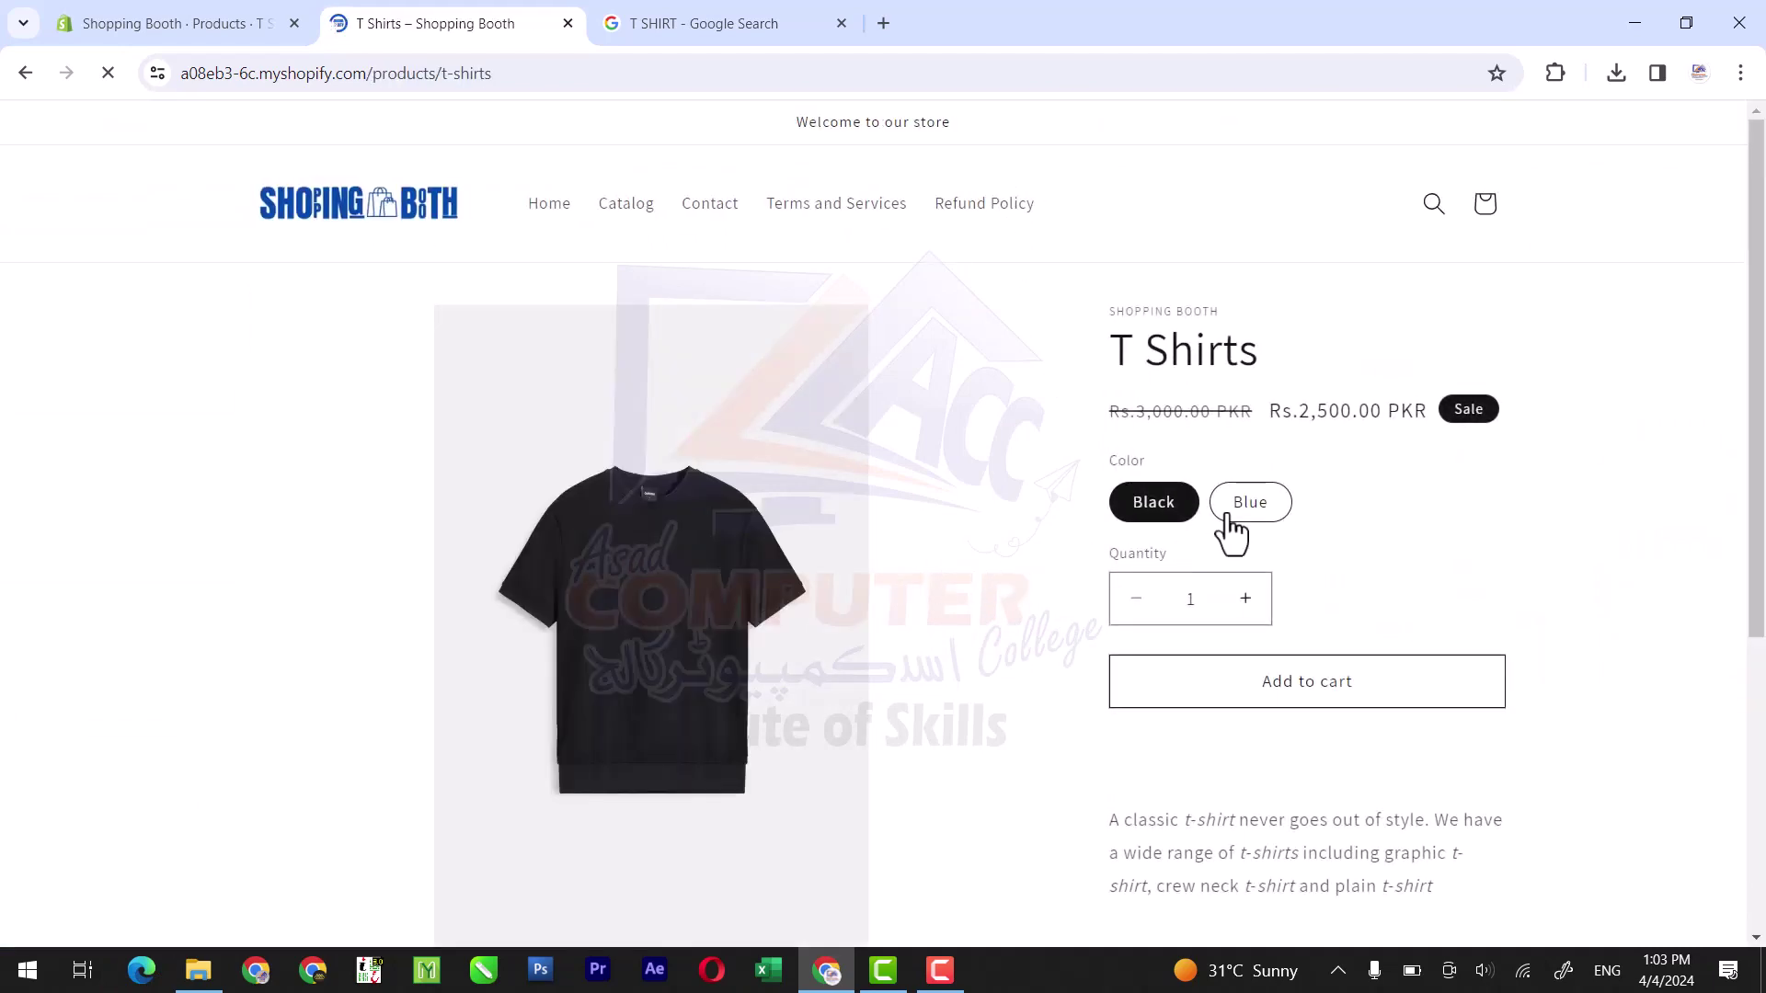
{"action": "left_click", "coordinate": [1229, 520]}
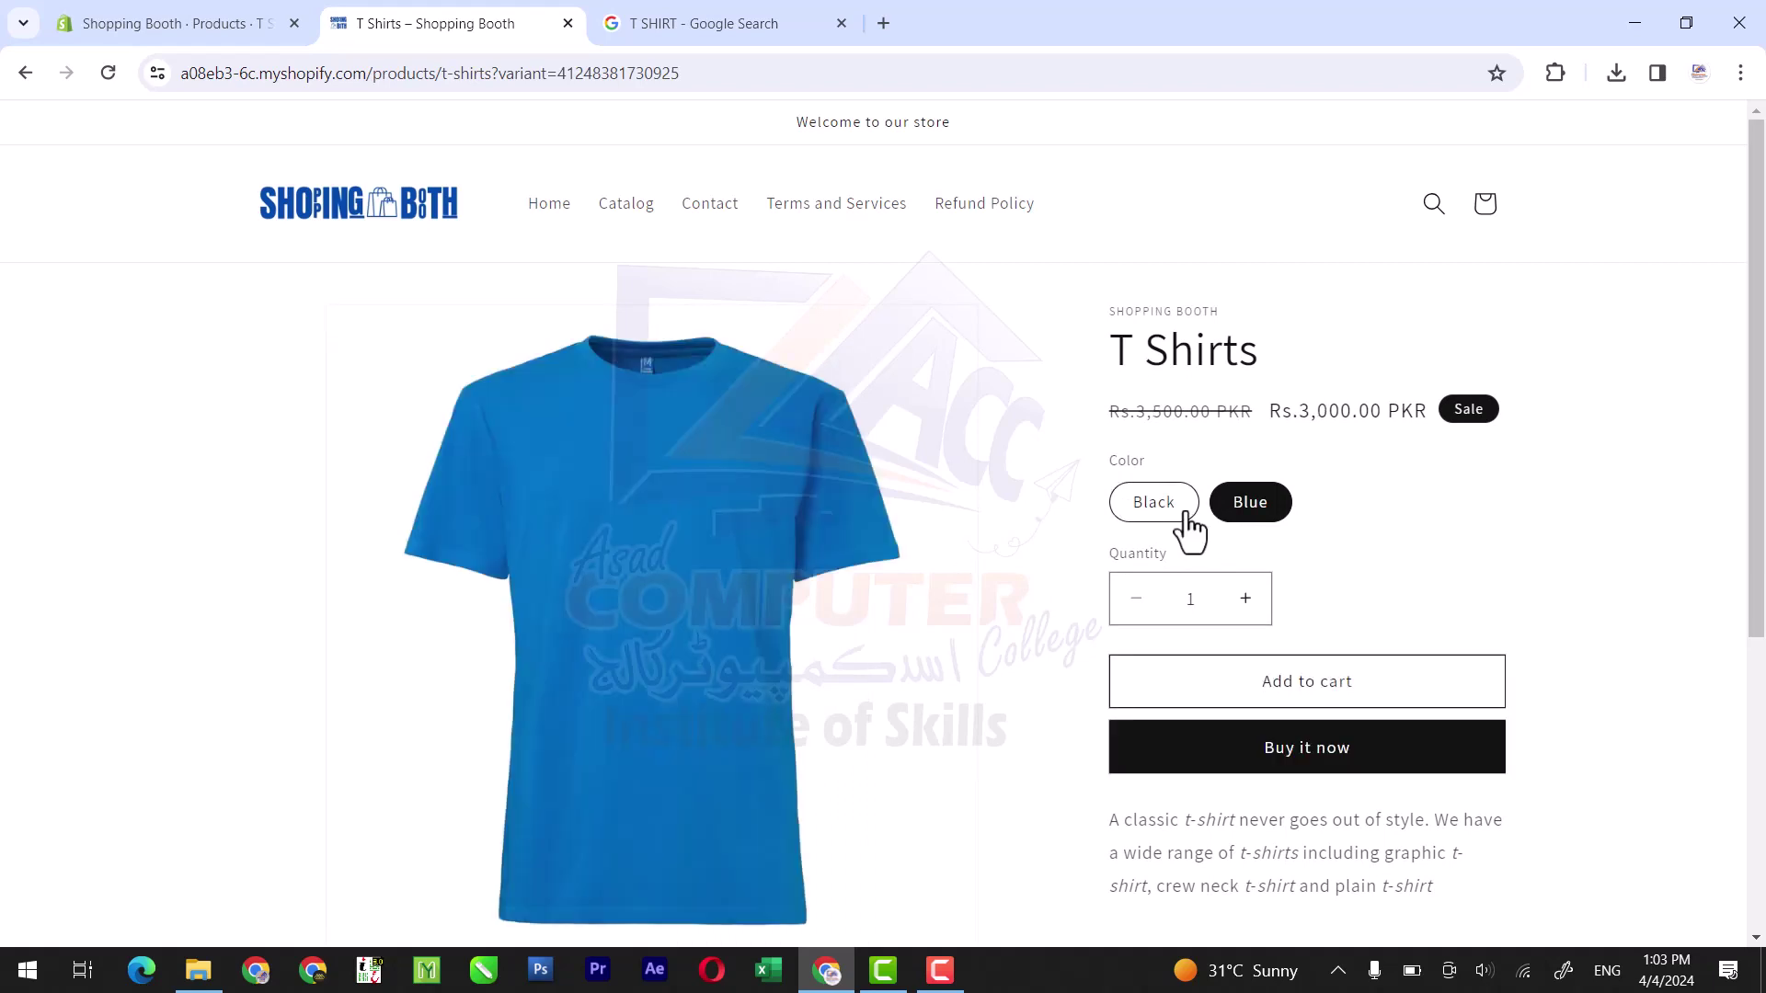
Step: Select the Black T Shirt, add one to the cart and view the cart
{"action": "left_click", "coordinate": [1189, 528]}
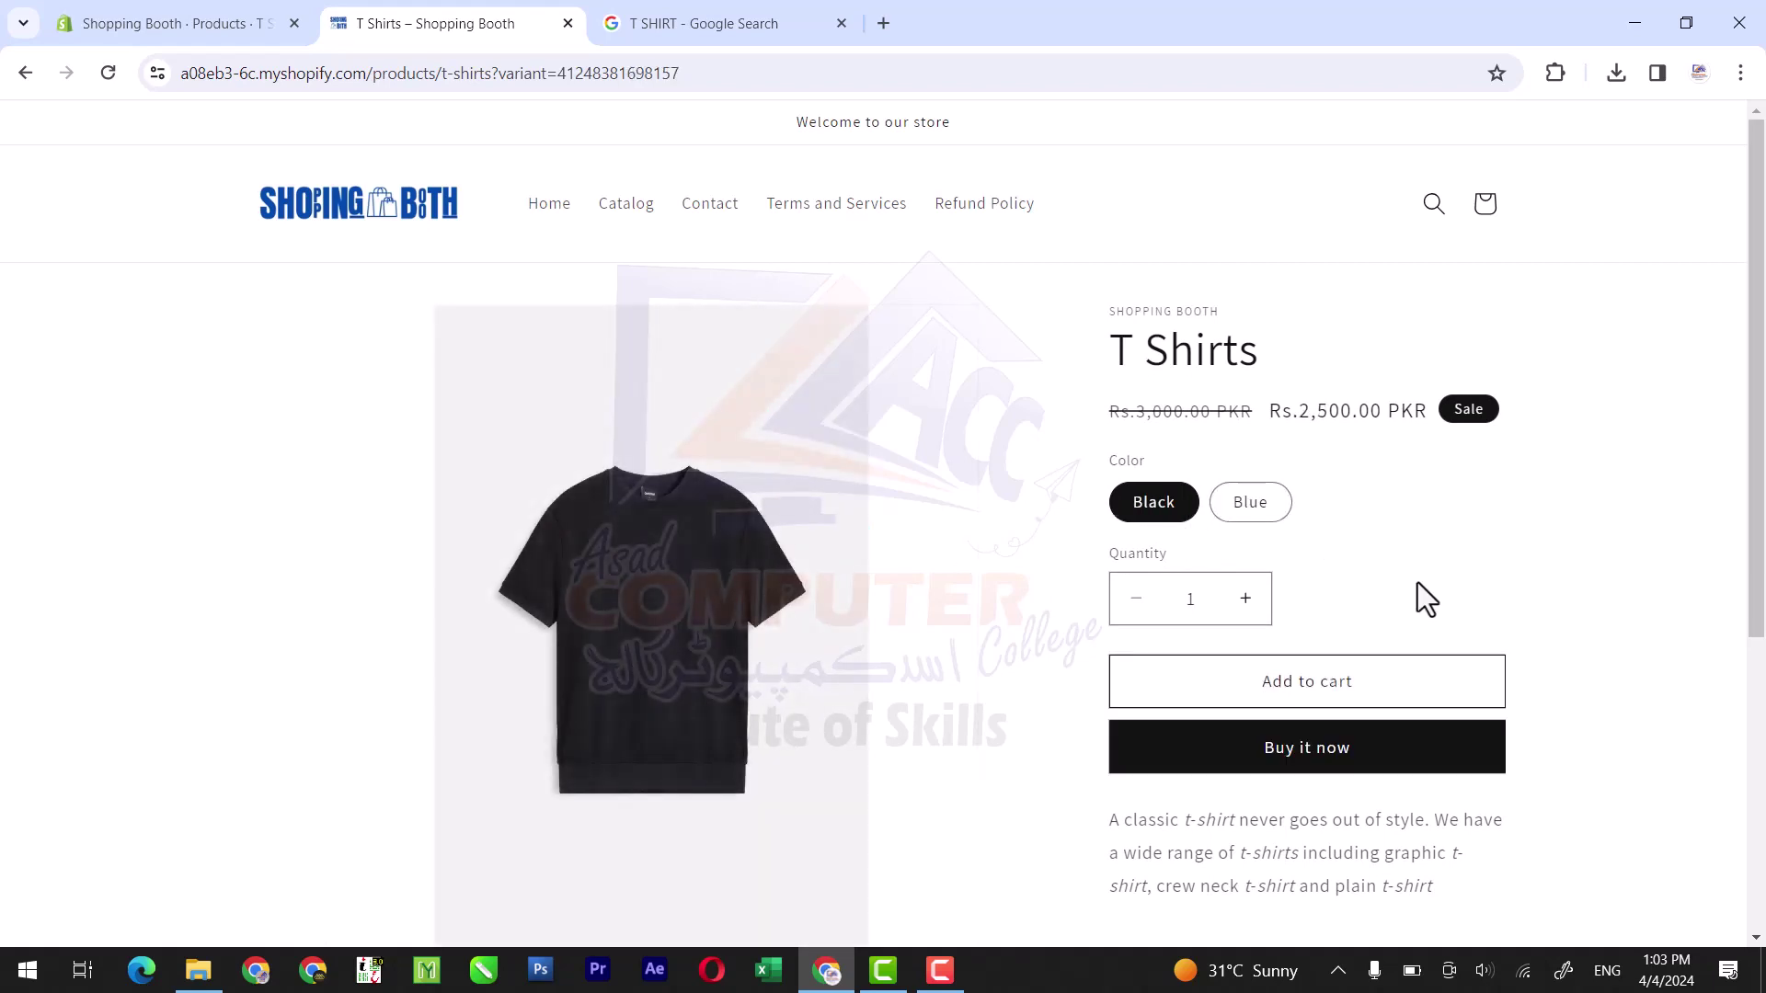
{"action": "left_click", "coordinate": [1336, 704]}
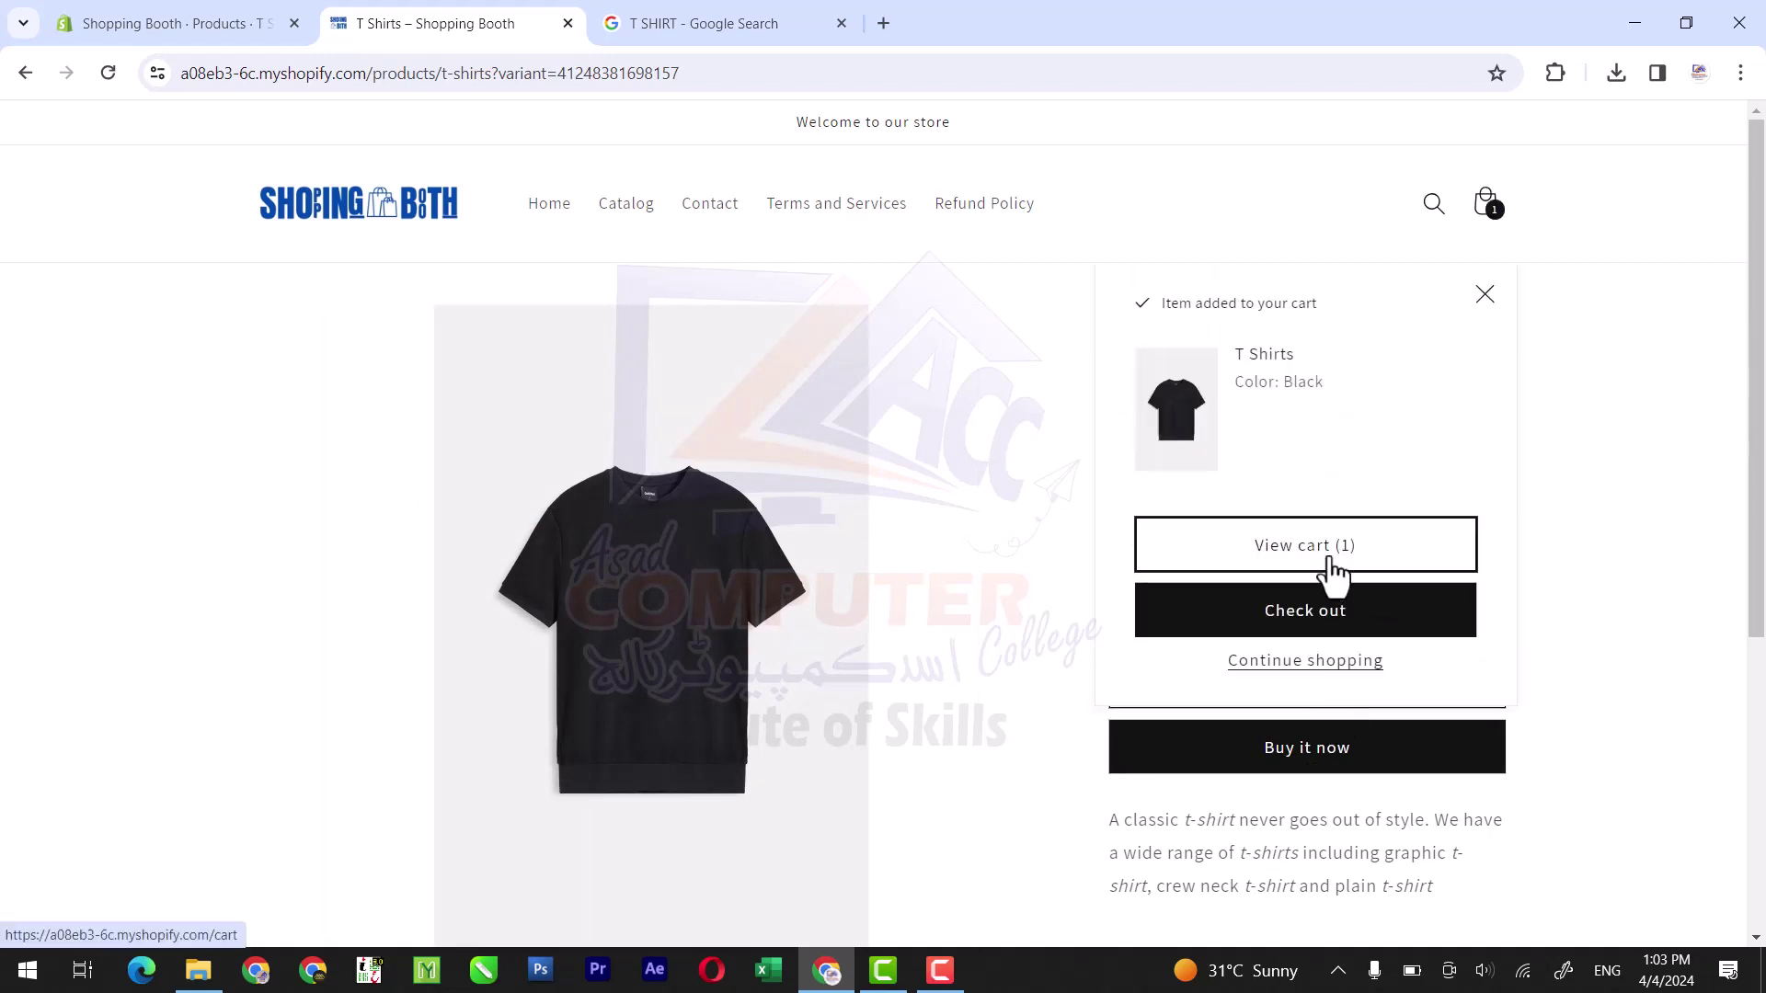
{"action": "left_click", "coordinate": [1333, 572]}
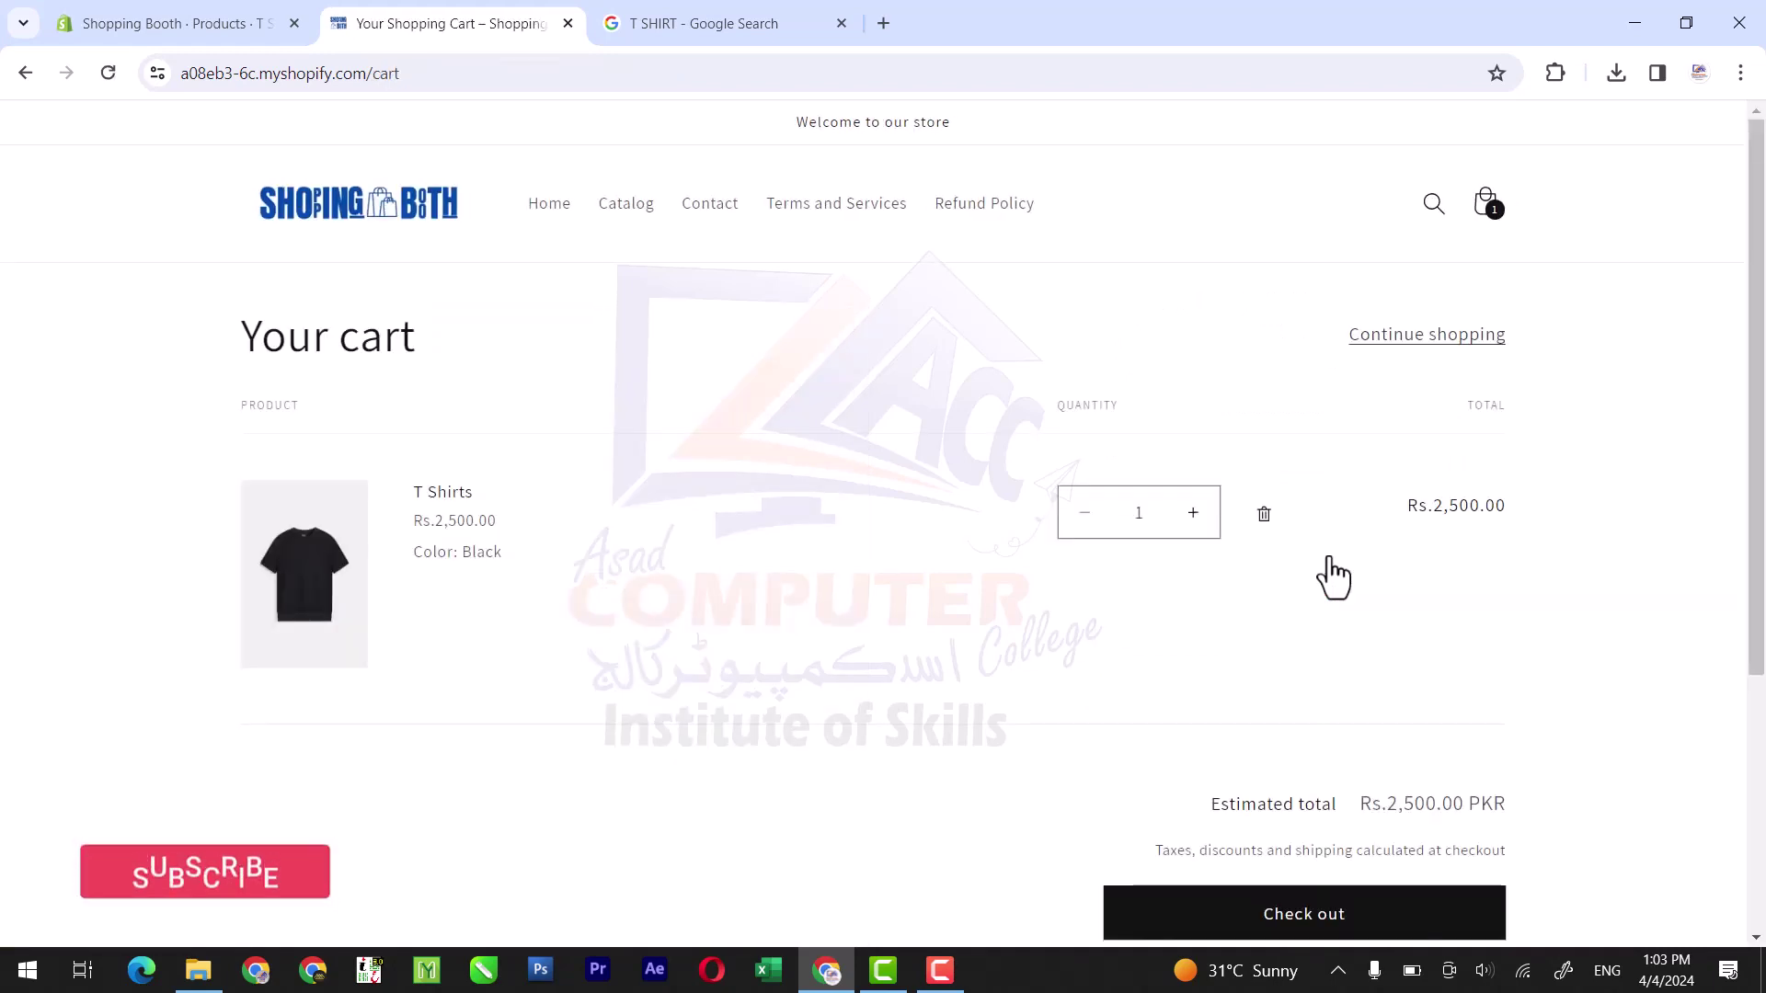
{"action": "left_click_drag", "start_coordinate": [1761, 455], "coordinate": [1762, 506]}
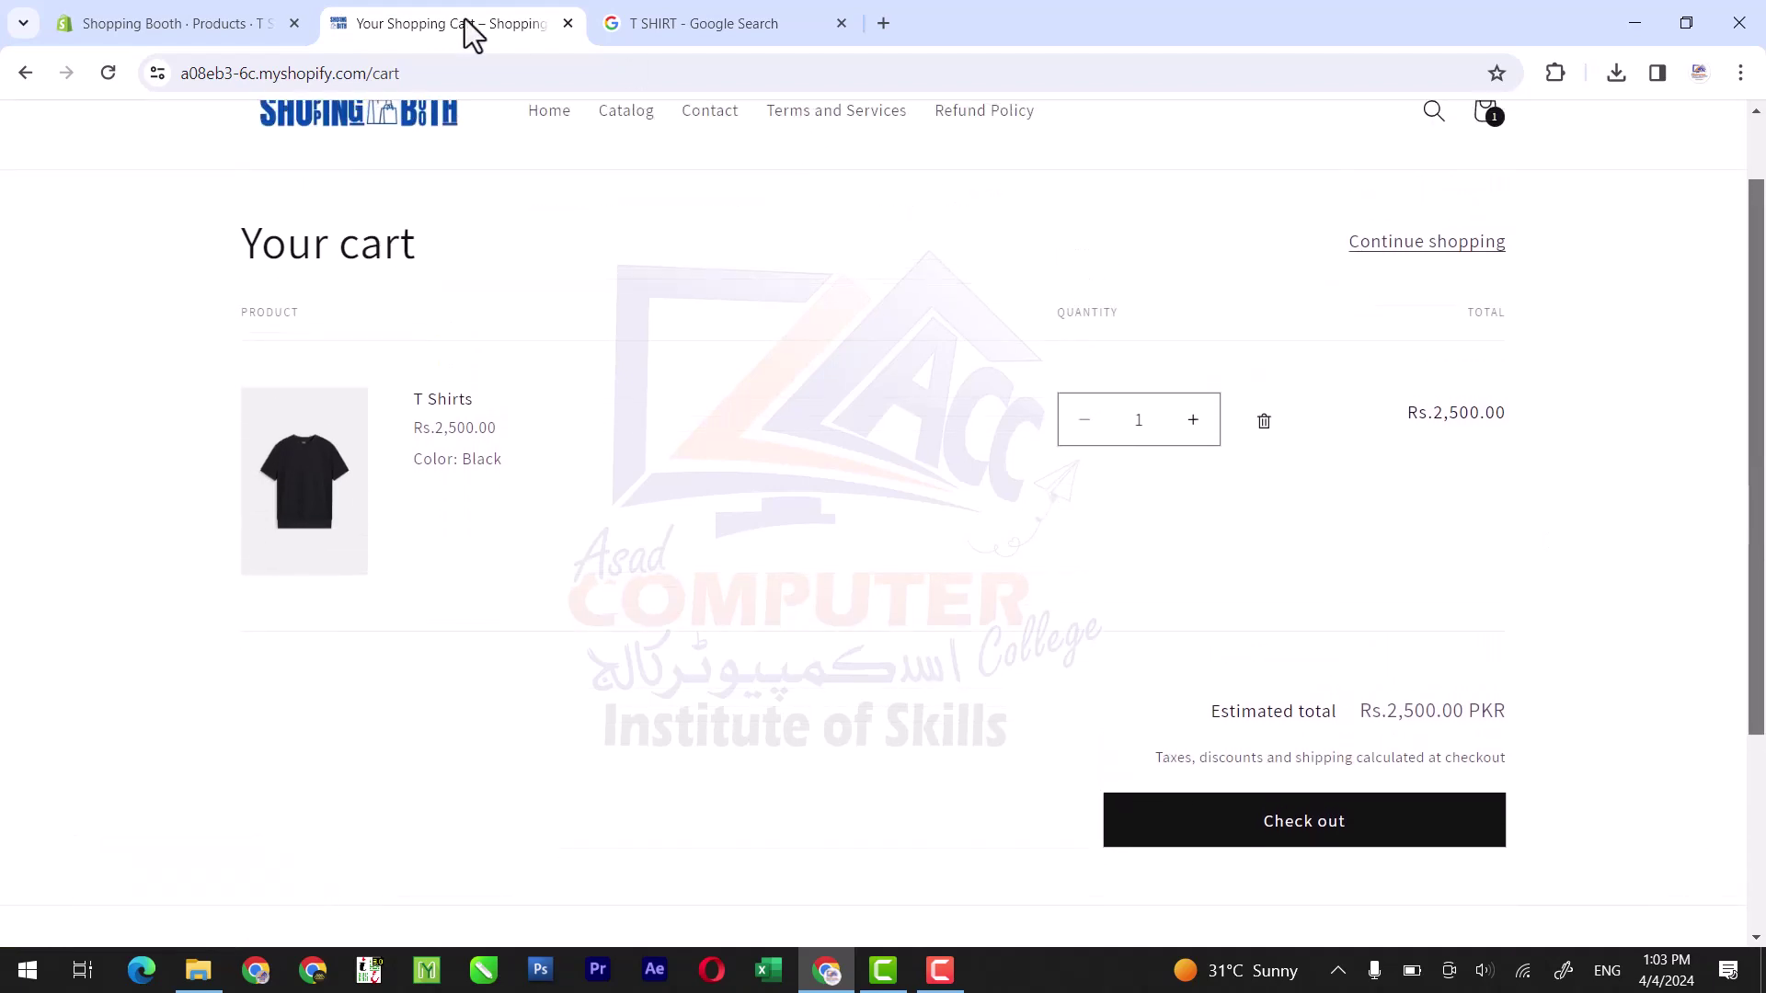
Step: Switch back to the Shopify admin and examine the General shipping profile's origins, zones and rates in the store settings
{"action": "left_click", "coordinate": [222, 23]}
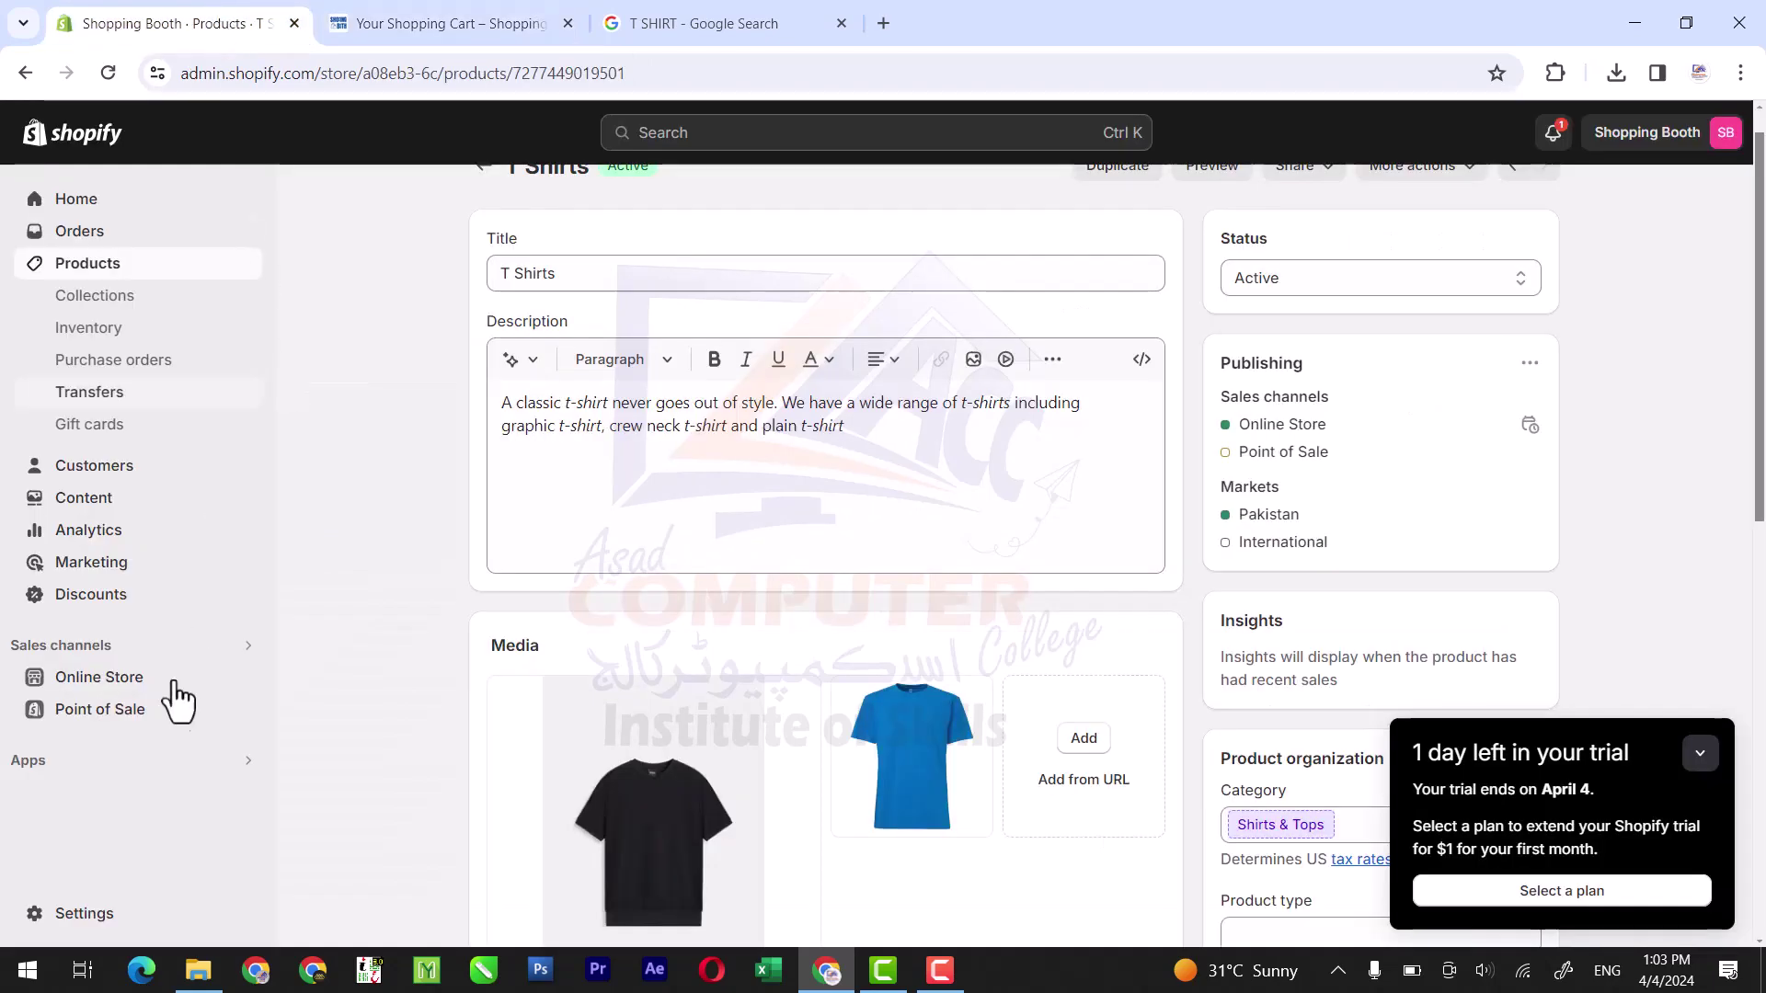
{"action": "left_click", "coordinate": [85, 912]}
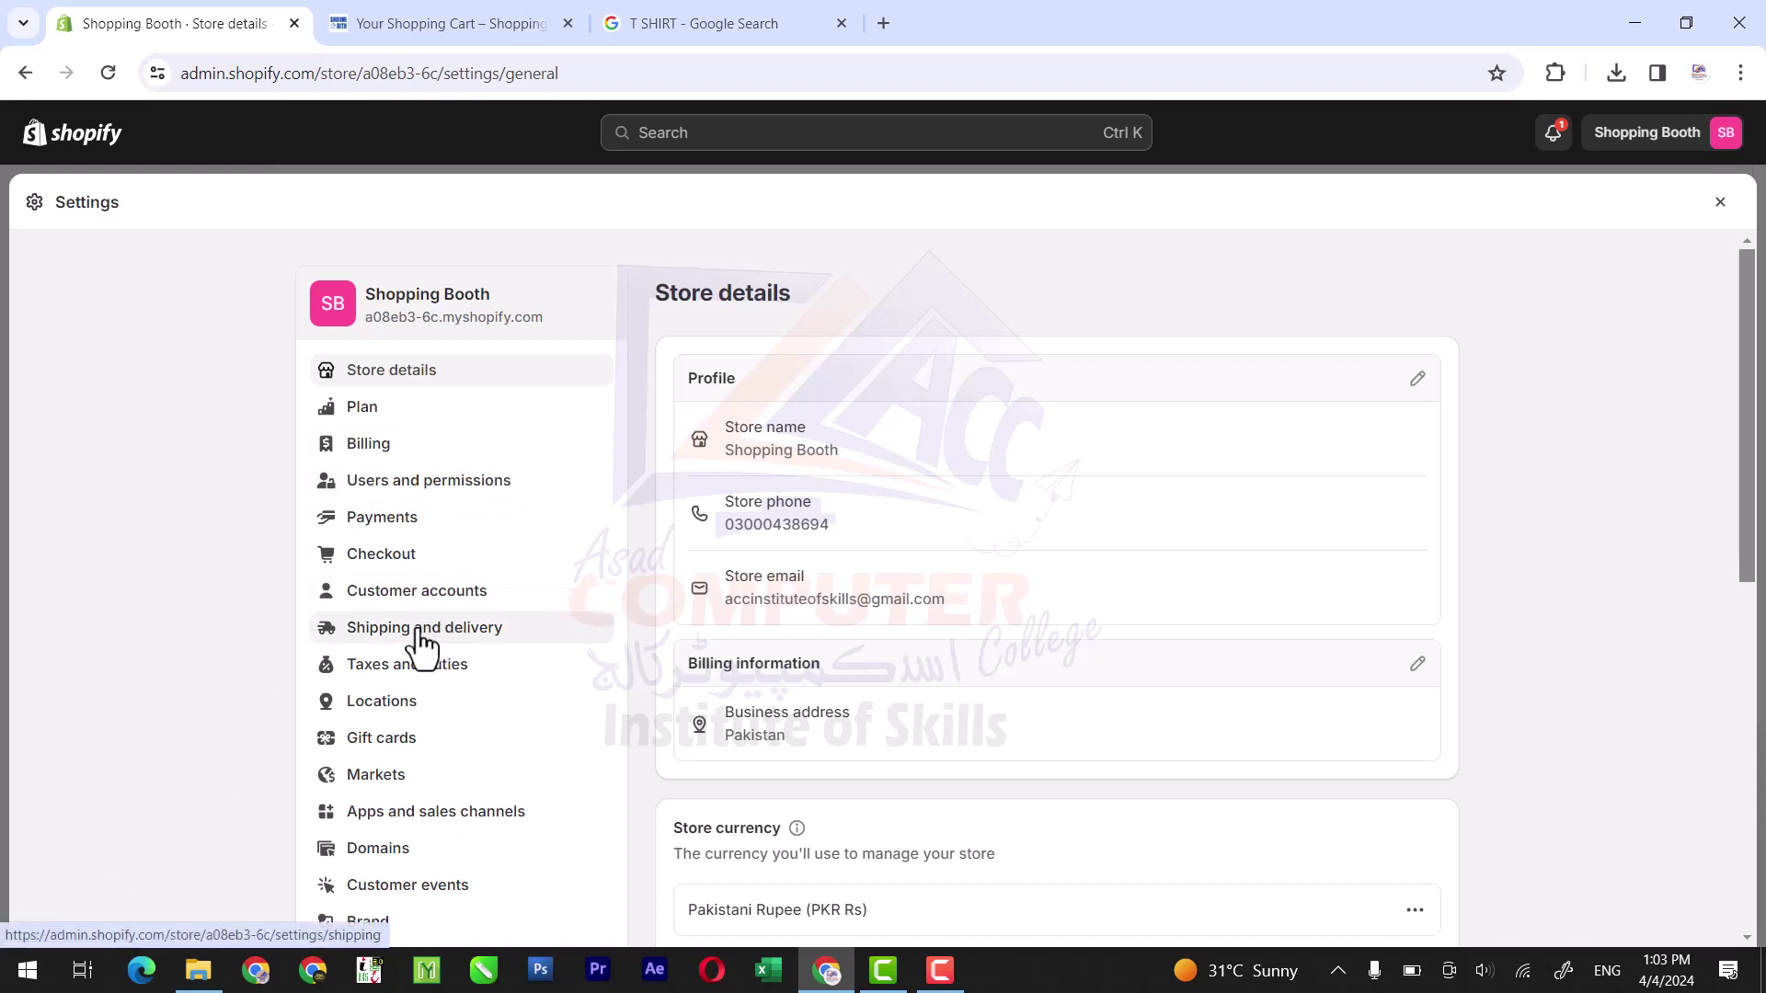
{"action": "left_click", "coordinate": [450, 634]}
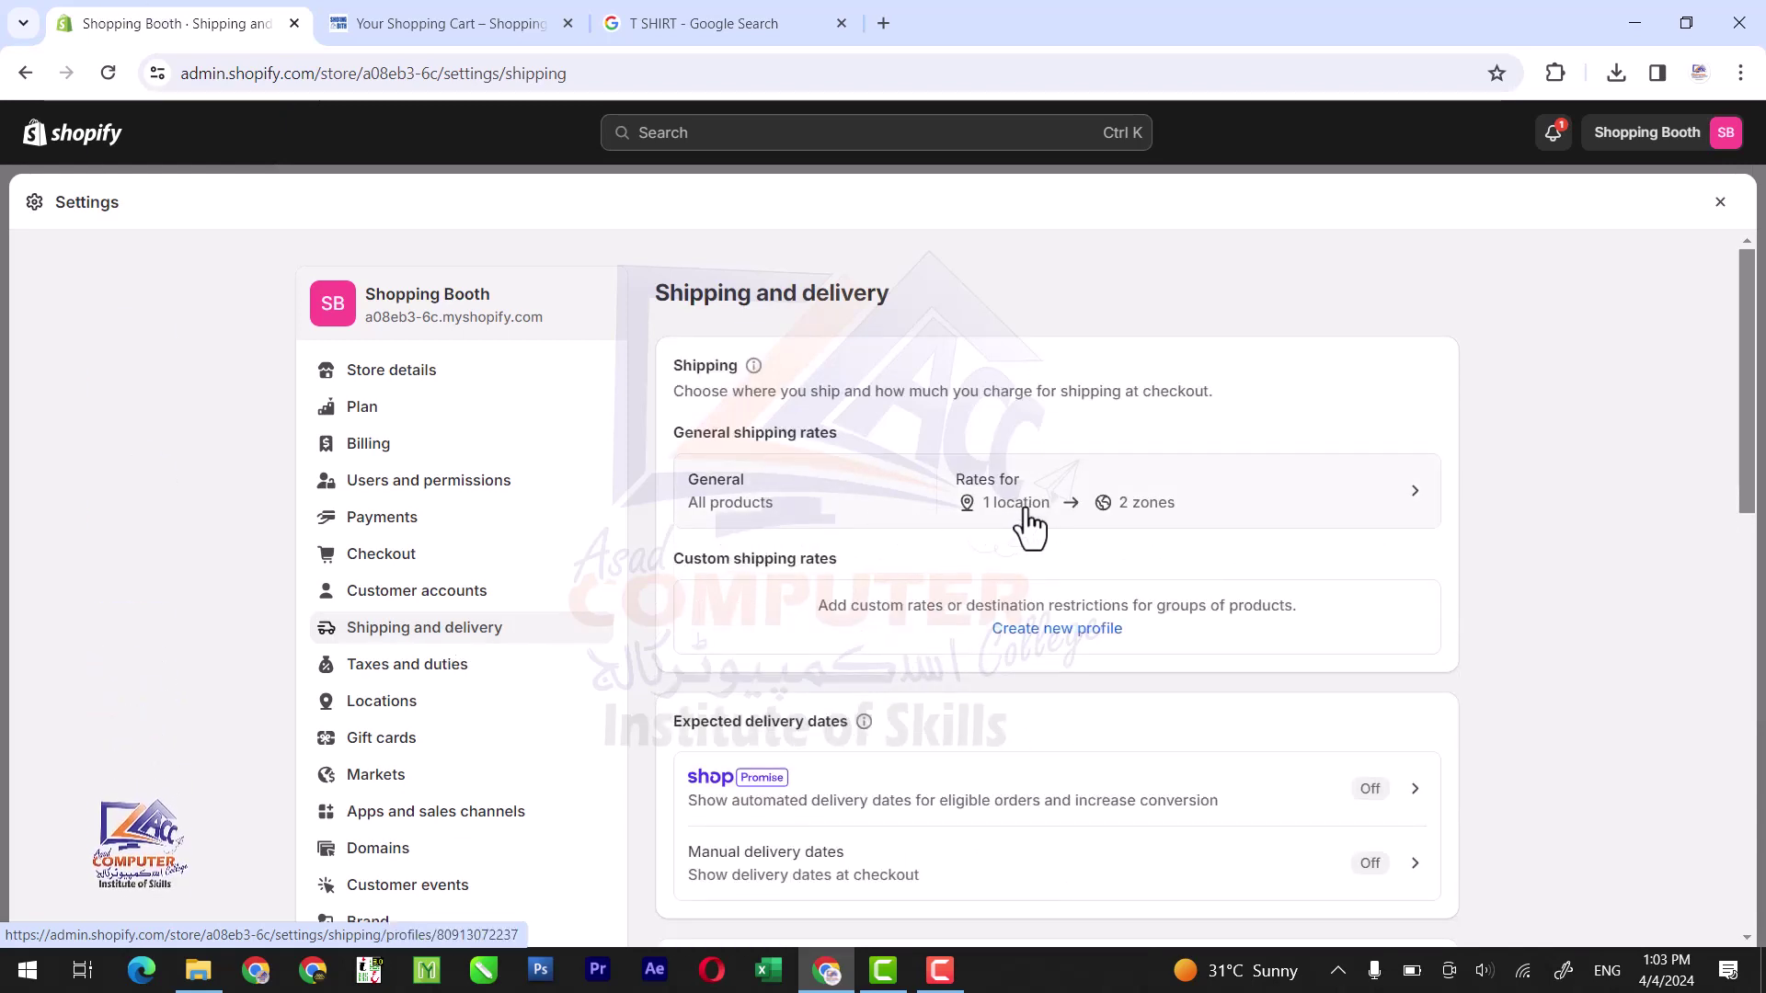
{"action": "left_click", "coordinate": [1137, 524]}
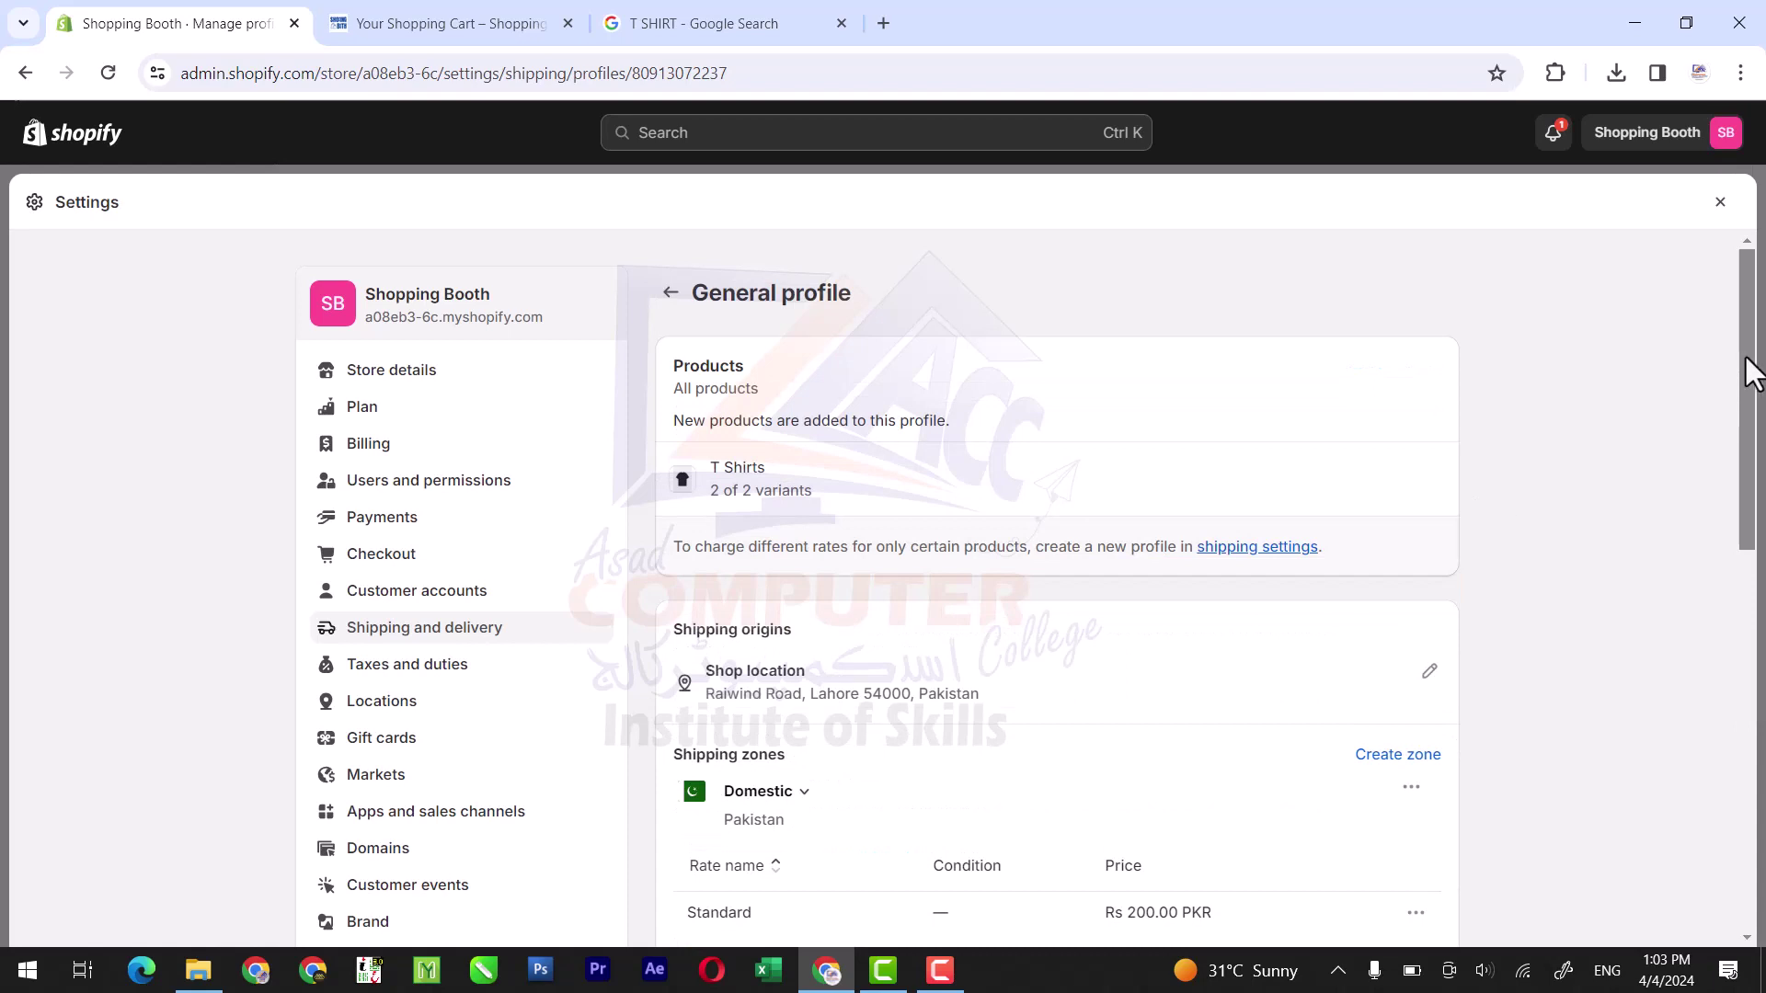
{"action": "left_click_drag", "start_coordinate": [1746, 359], "coordinate": [1763, 515]}
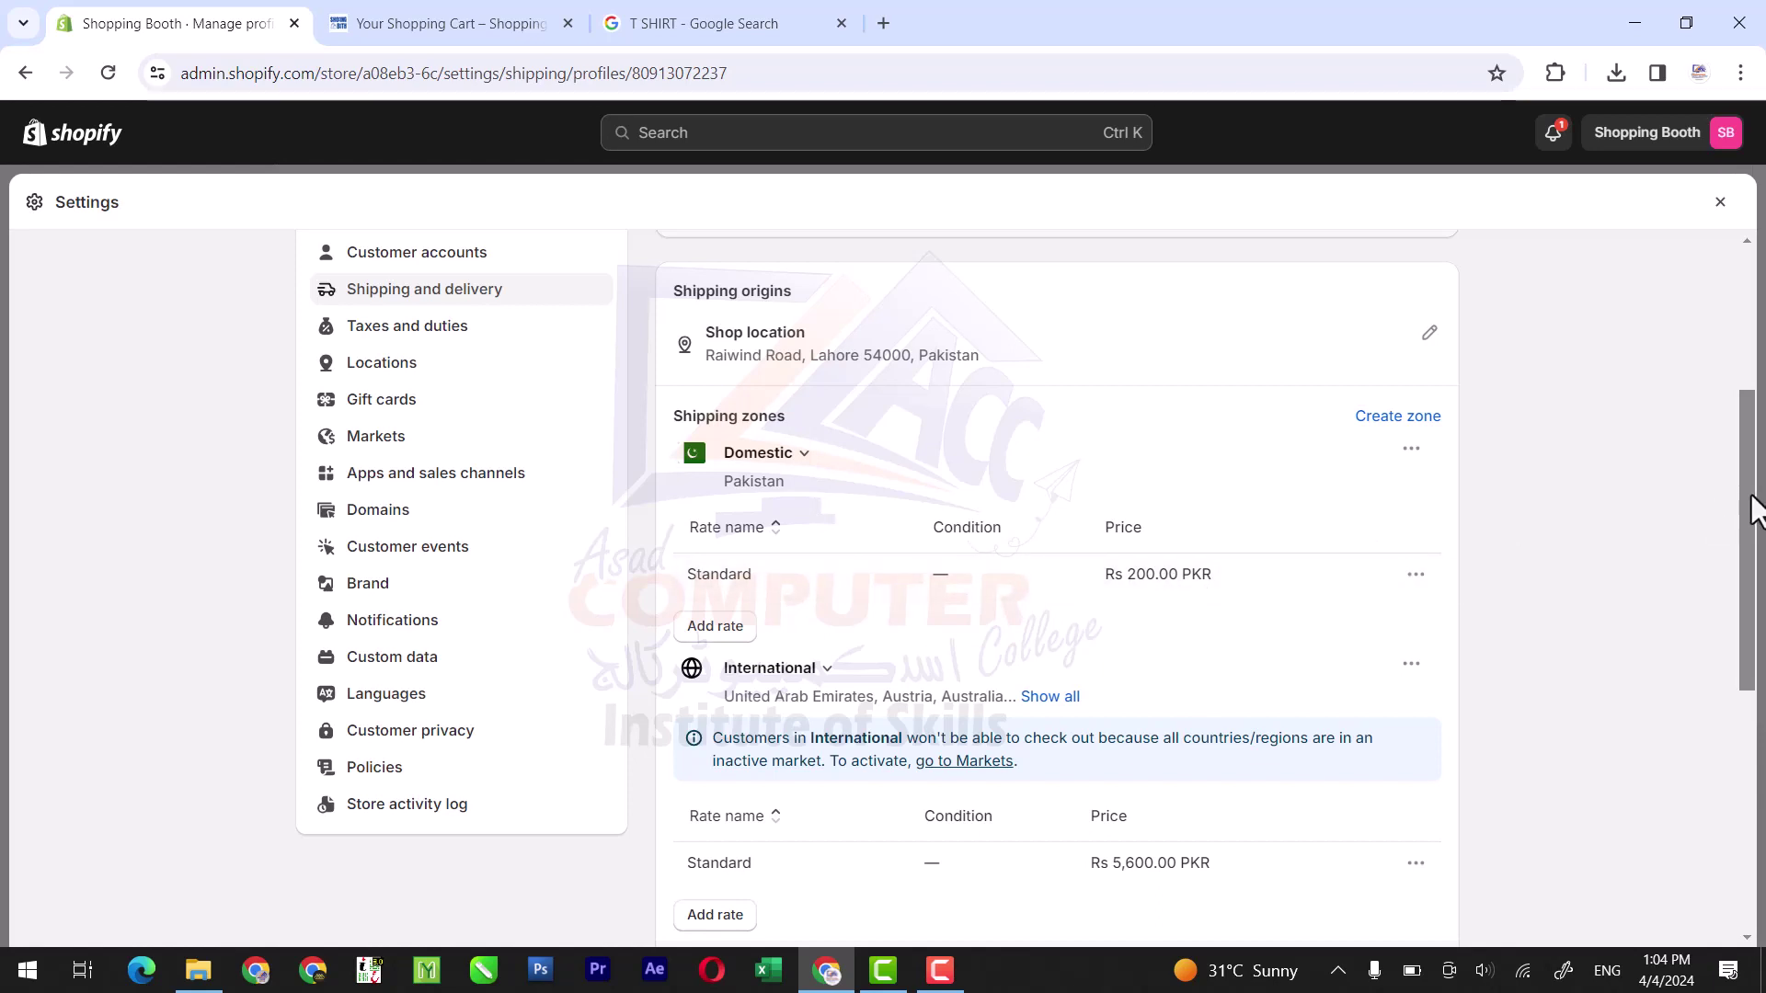
{"action": "left_click_drag", "start_coordinate": [1757, 508], "coordinate": [1756, 544]}
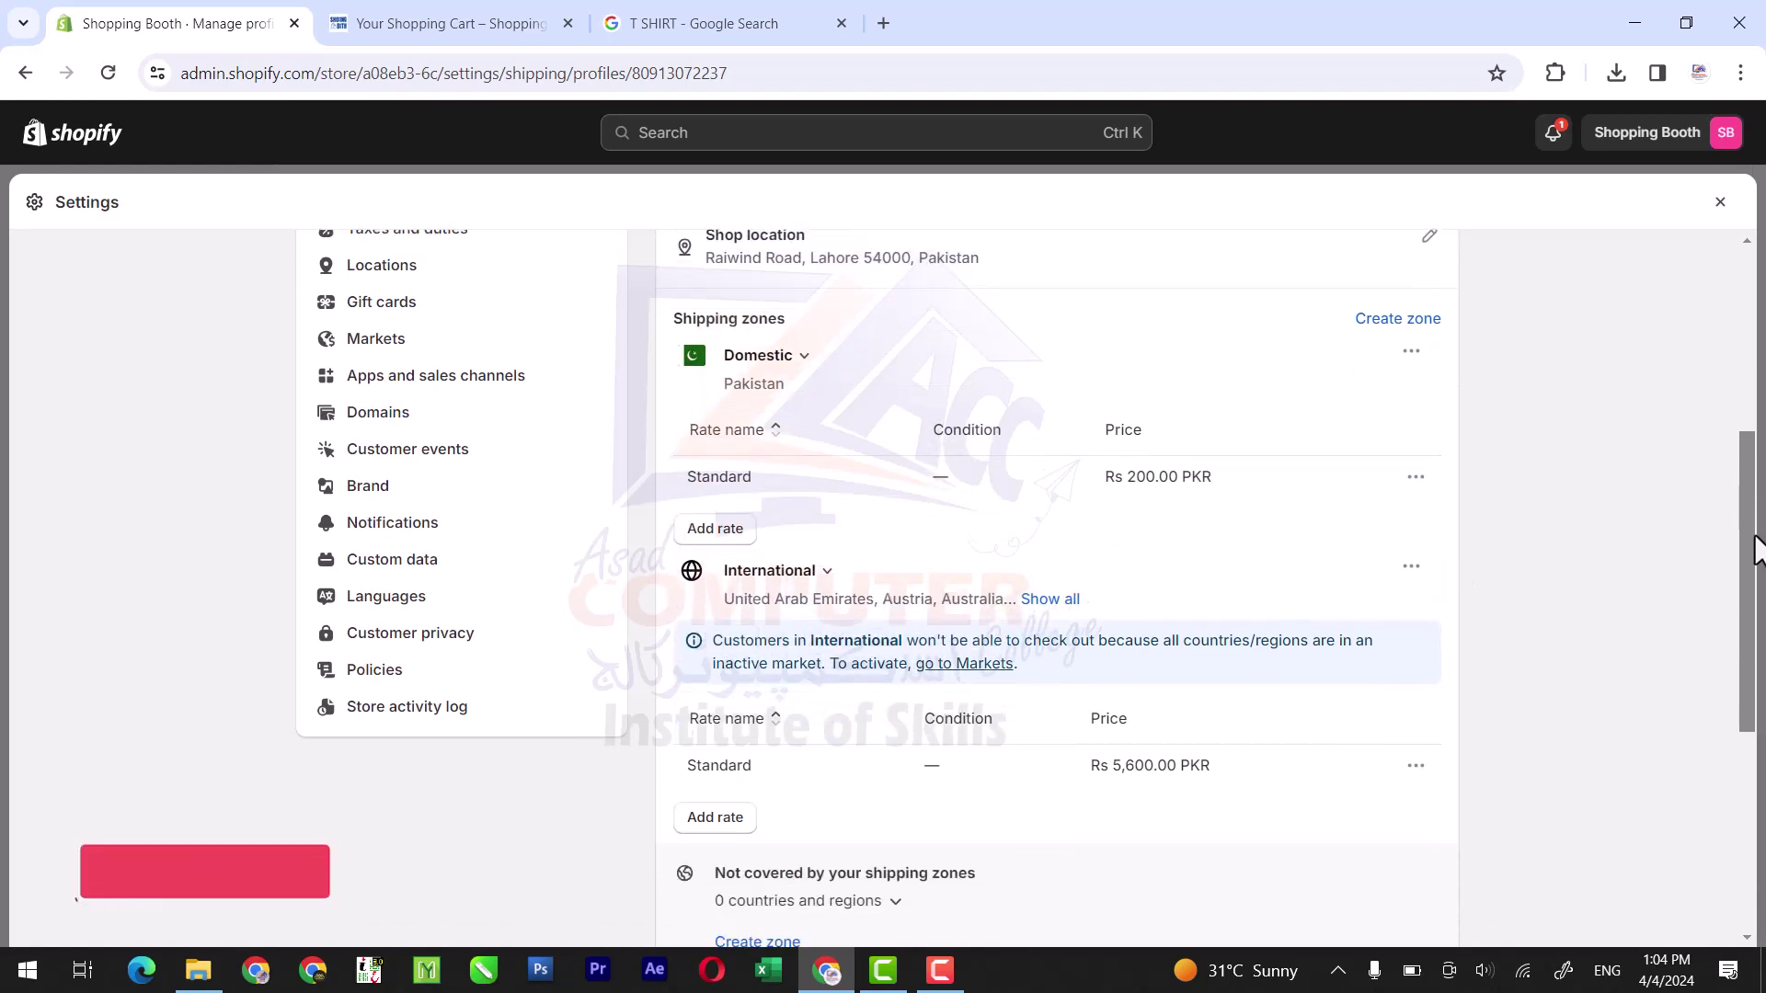
Step: Return to the storefront cart and try to check out with the Black T Shirt
{"action": "left_click", "coordinate": [426, 18]}
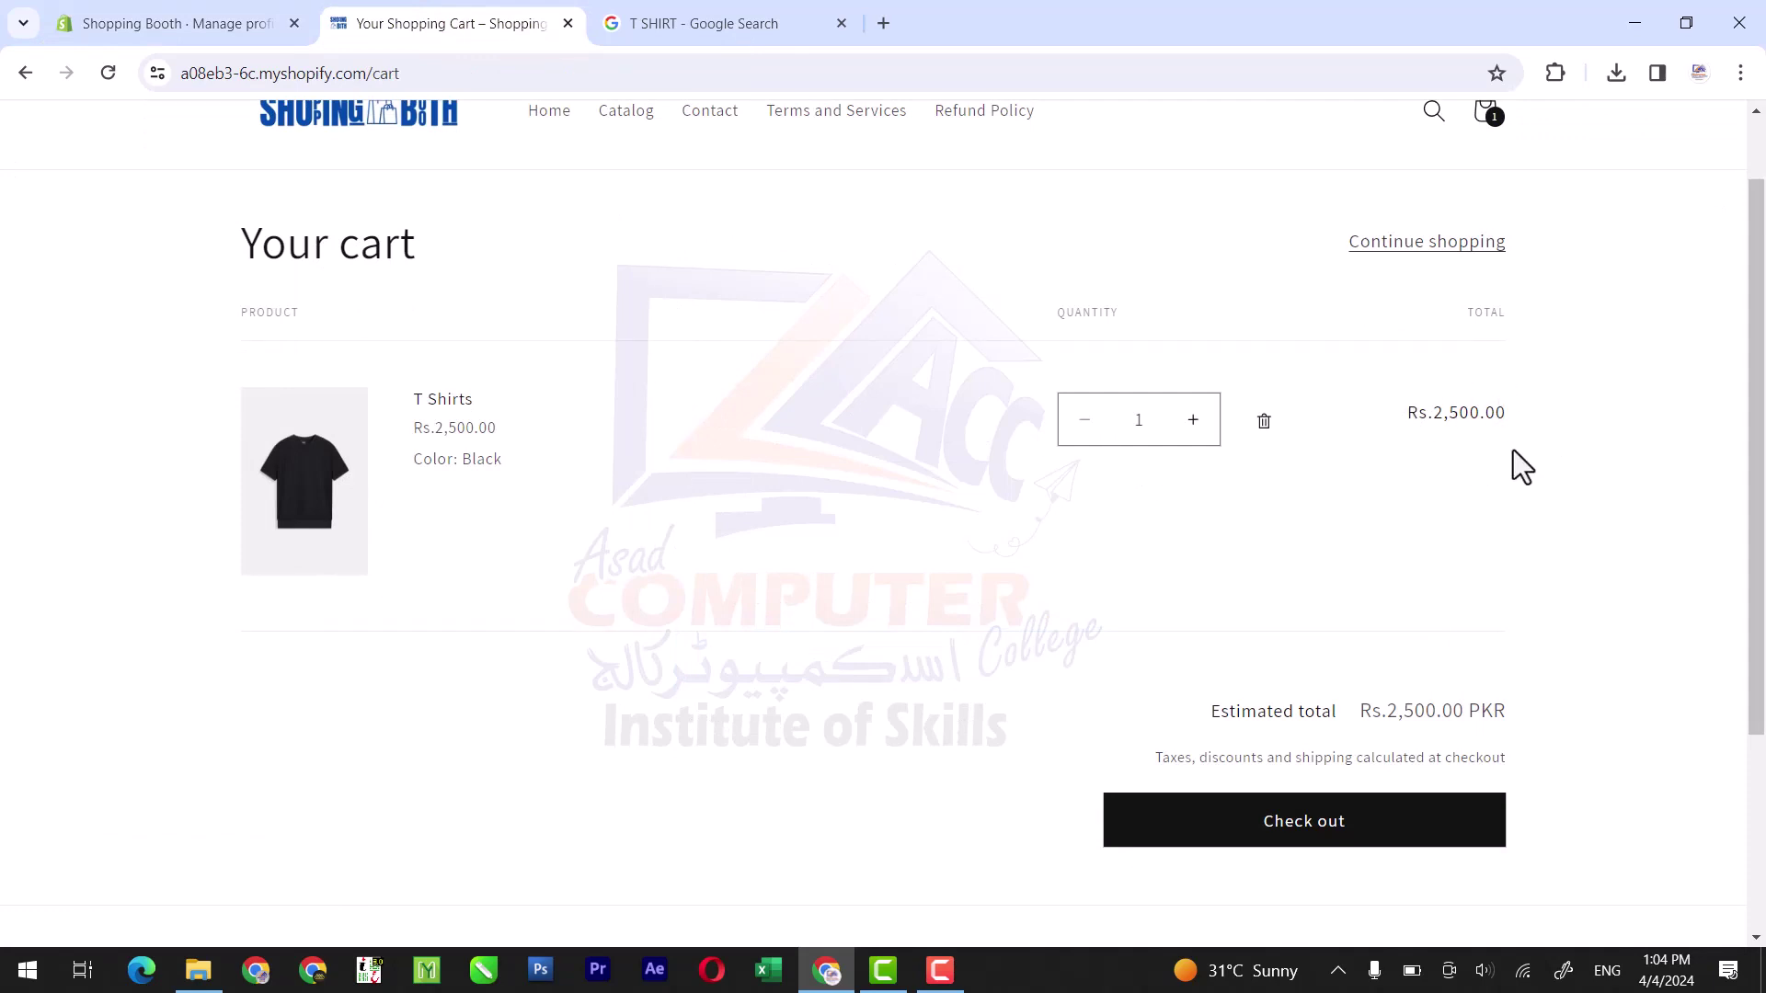
{"action": "left_click_drag", "start_coordinate": [1759, 465], "coordinate": [1758, 658]}
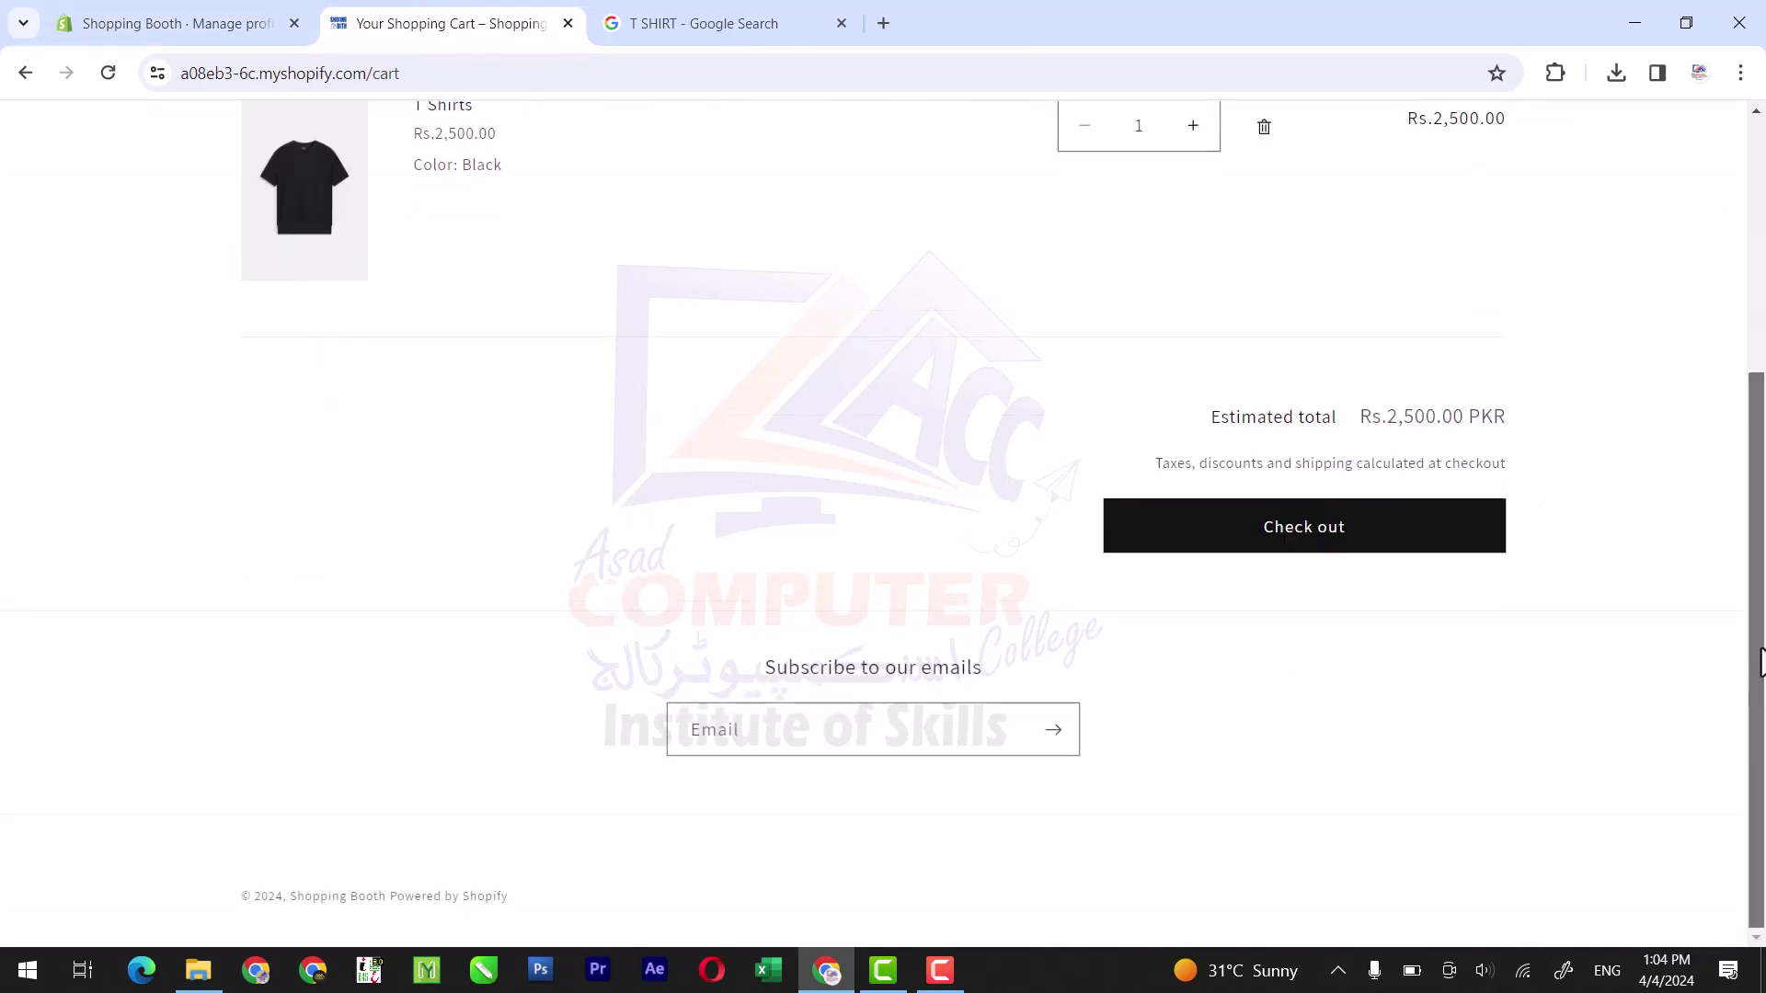
{"action": "left_click", "coordinate": [1399, 545]}
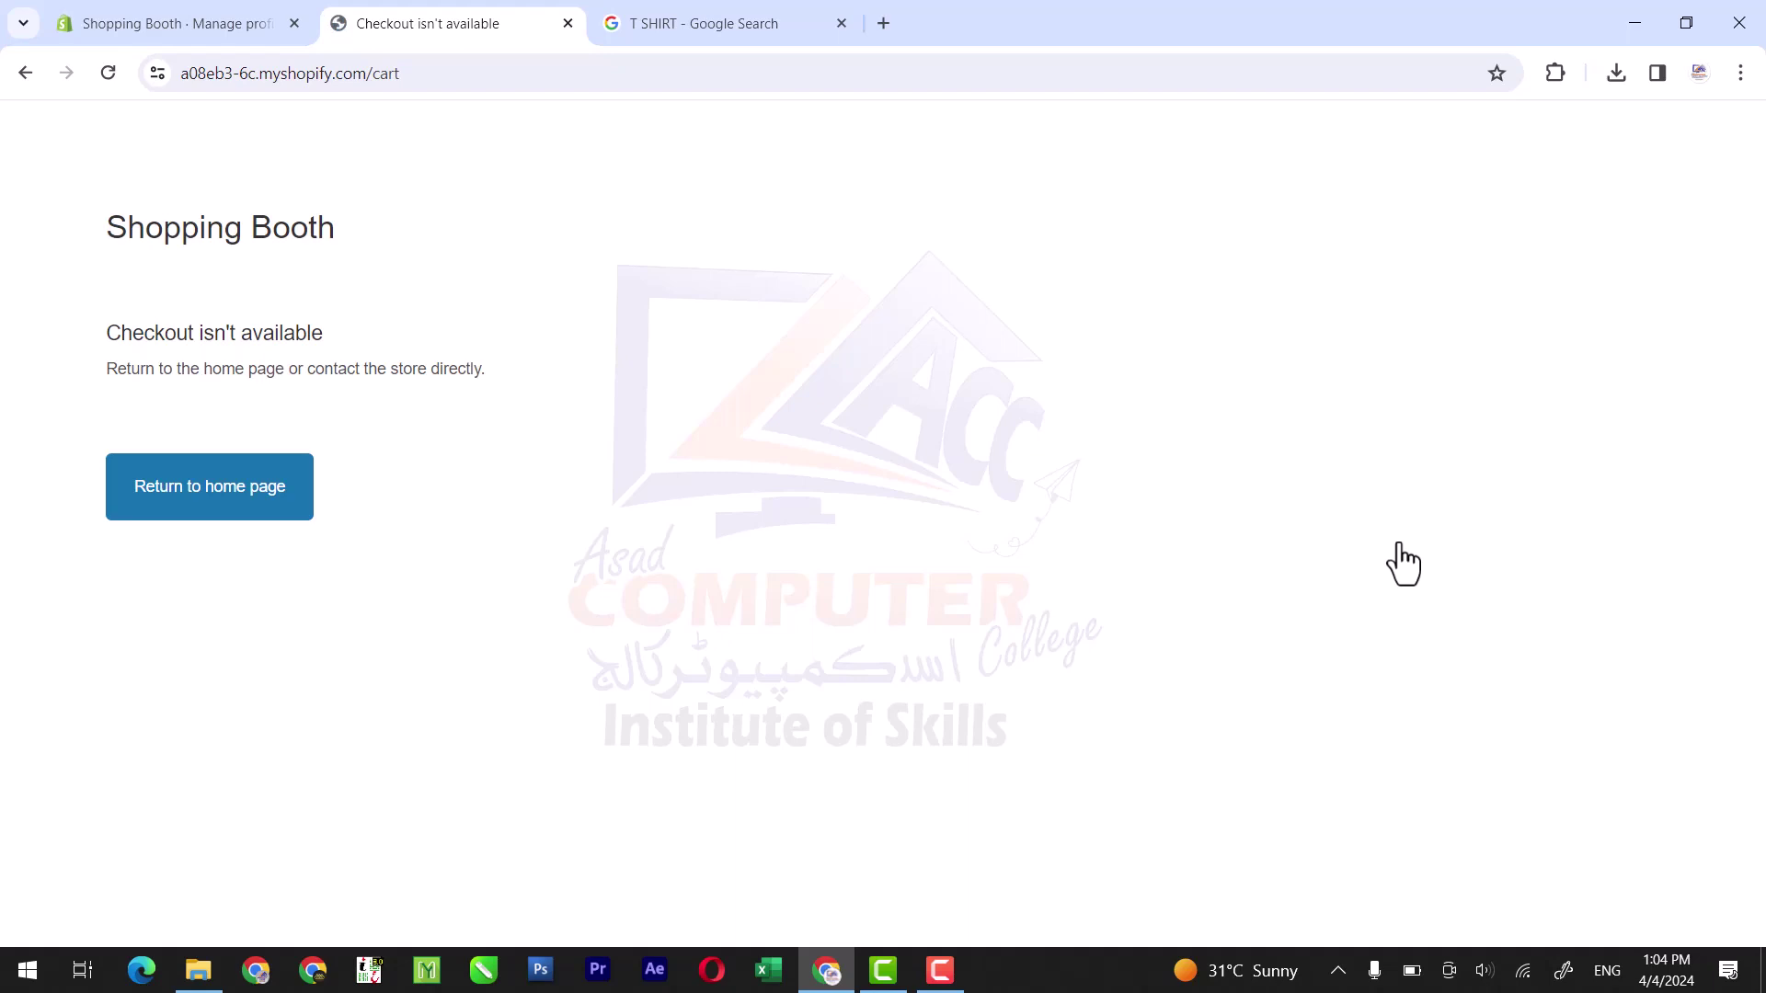
Step: Return to the storefront home page, switch to the Shopify admin and open the Domestic zone's Standard rate for editing
{"action": "left_click", "coordinate": [226, 485]}
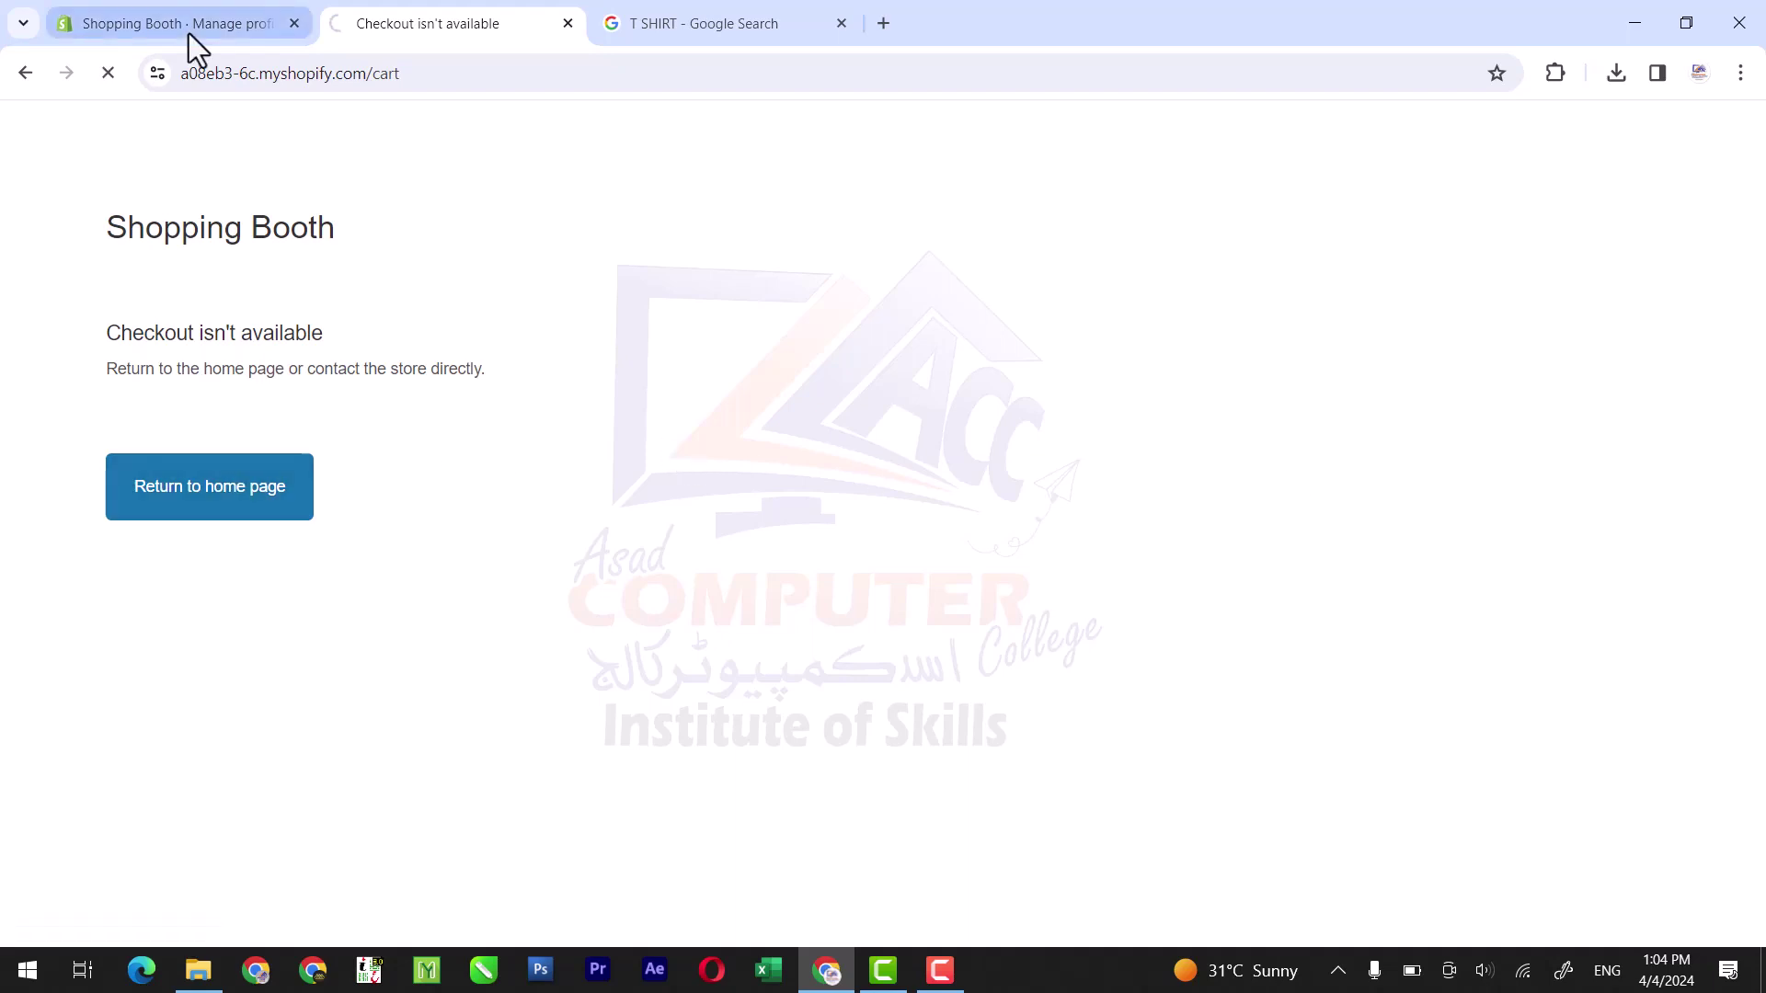
{"action": "left_click", "coordinate": [190, 37]}
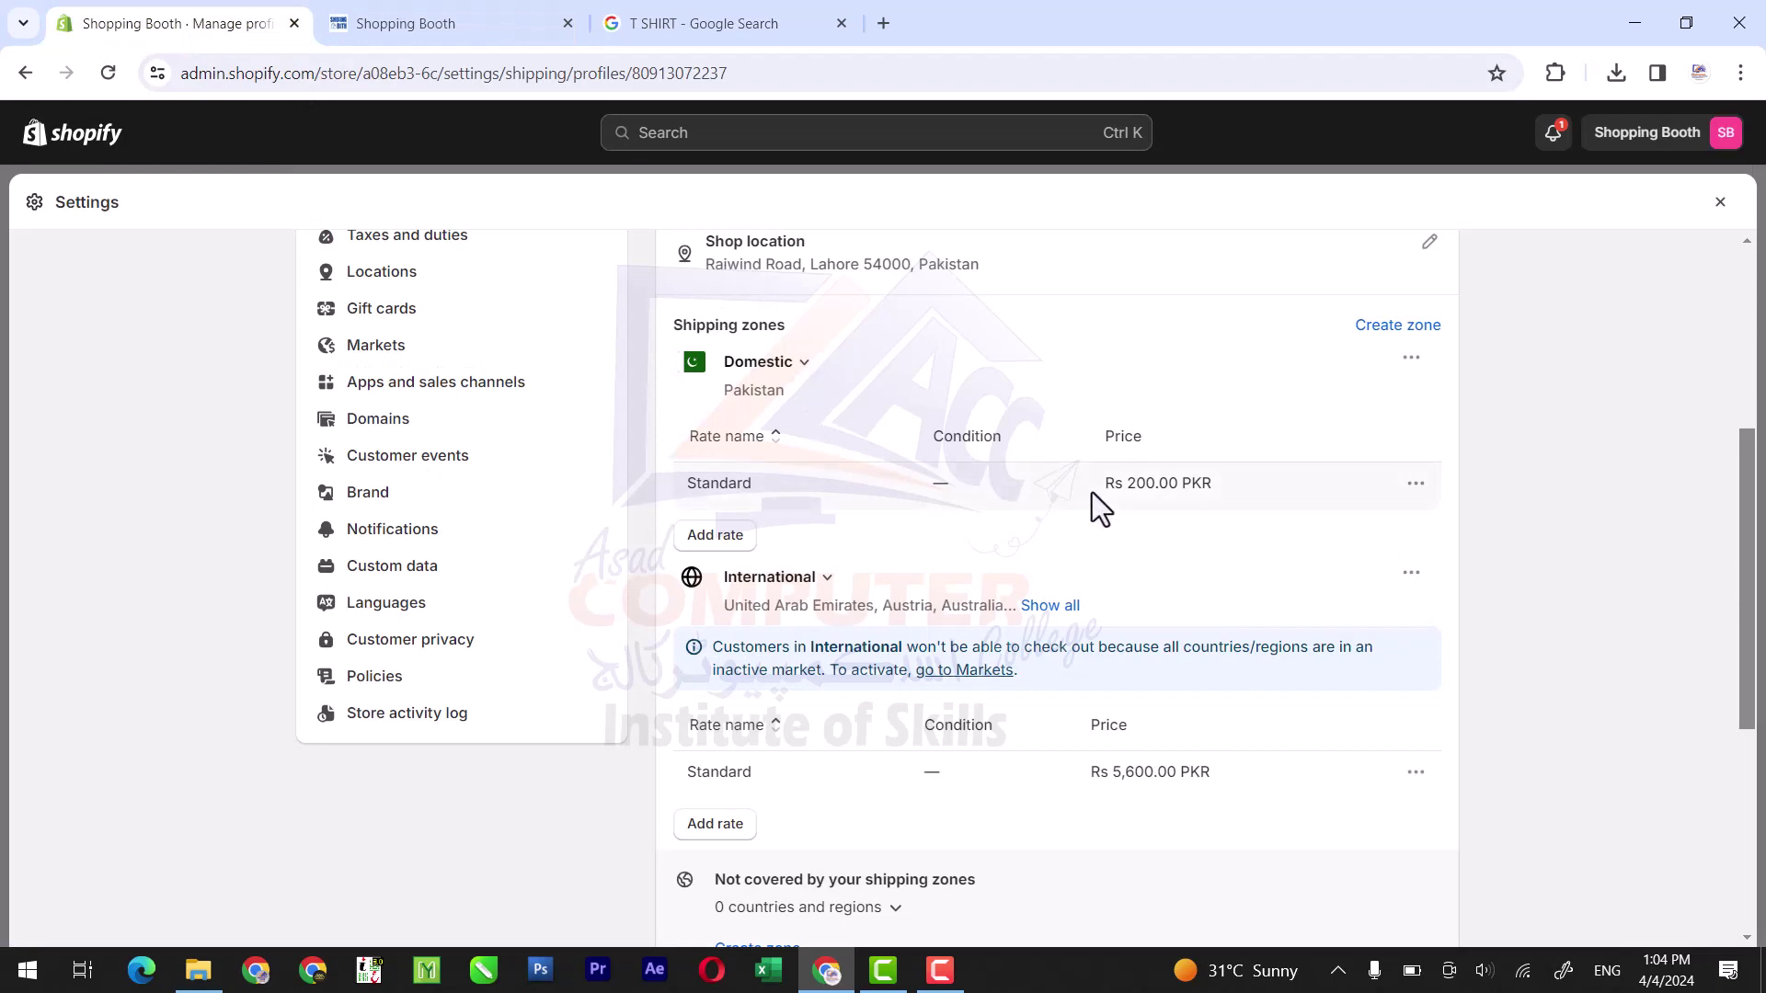
{"action": "left_click", "coordinate": [1416, 486]}
{"action": "left_click", "coordinate": [1387, 535]}
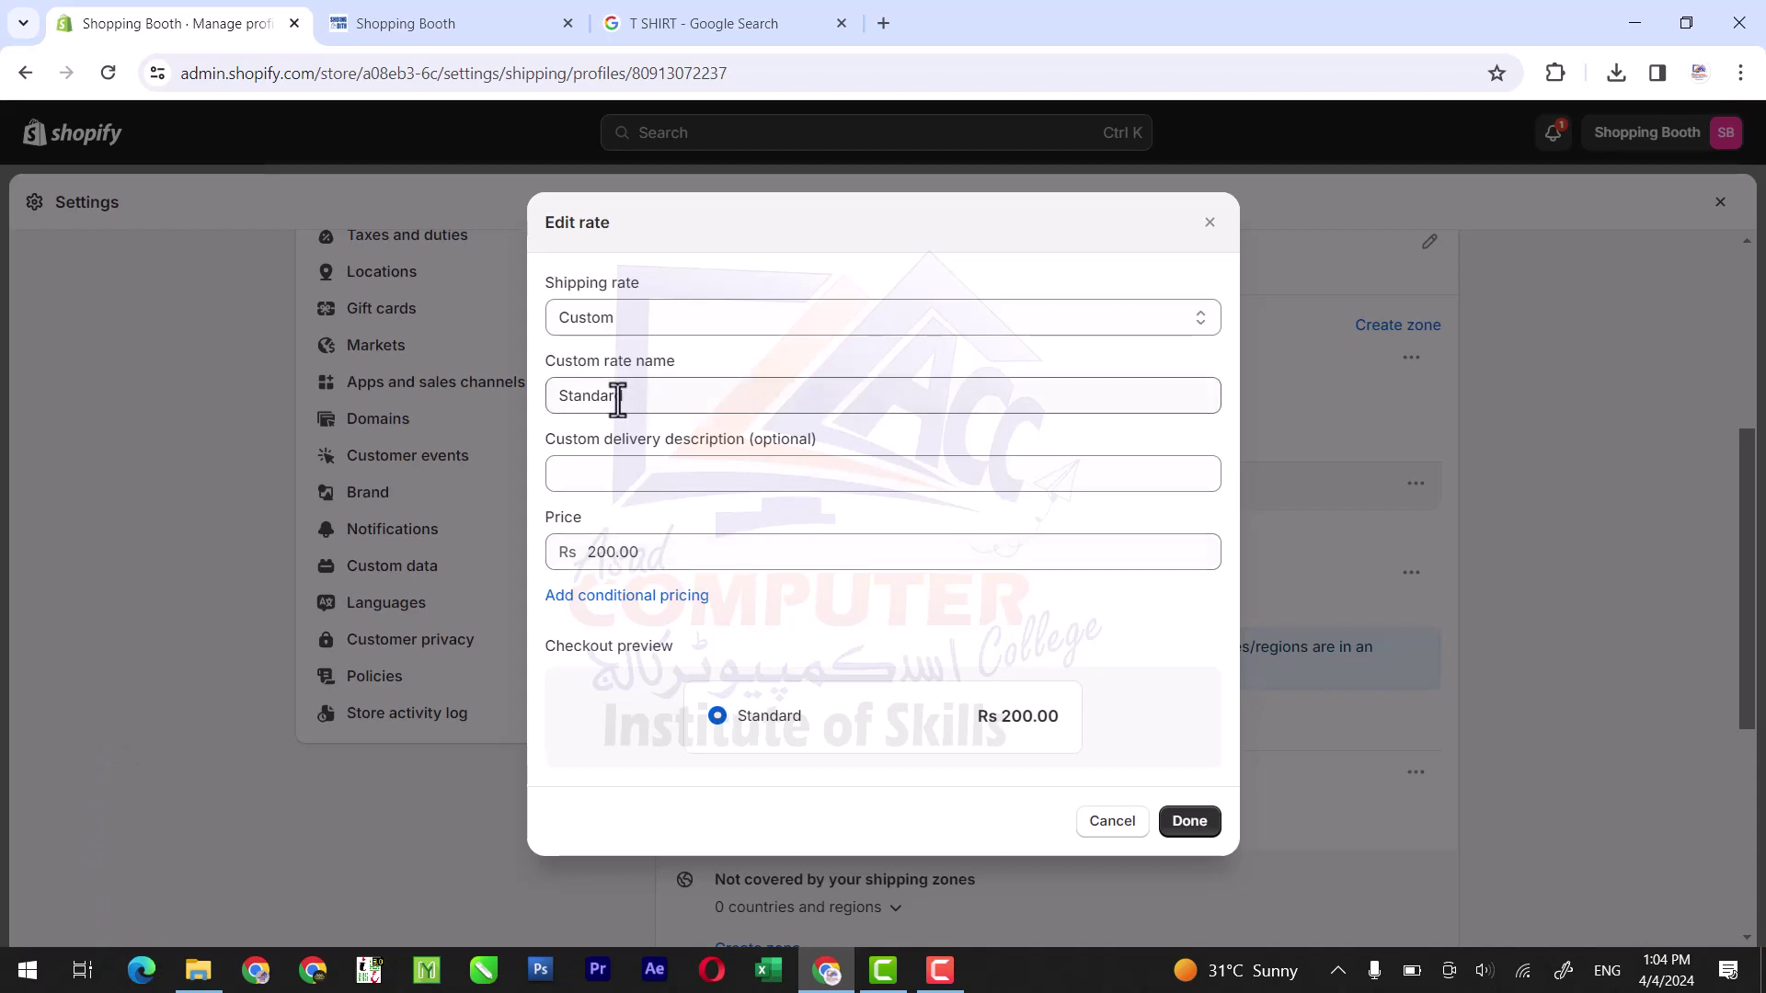
Step: Add conditional pricing based on item weight to the Standard rate, with a minimum weight of 0.5 kg
{"action": "left_click", "coordinate": [607, 598]}
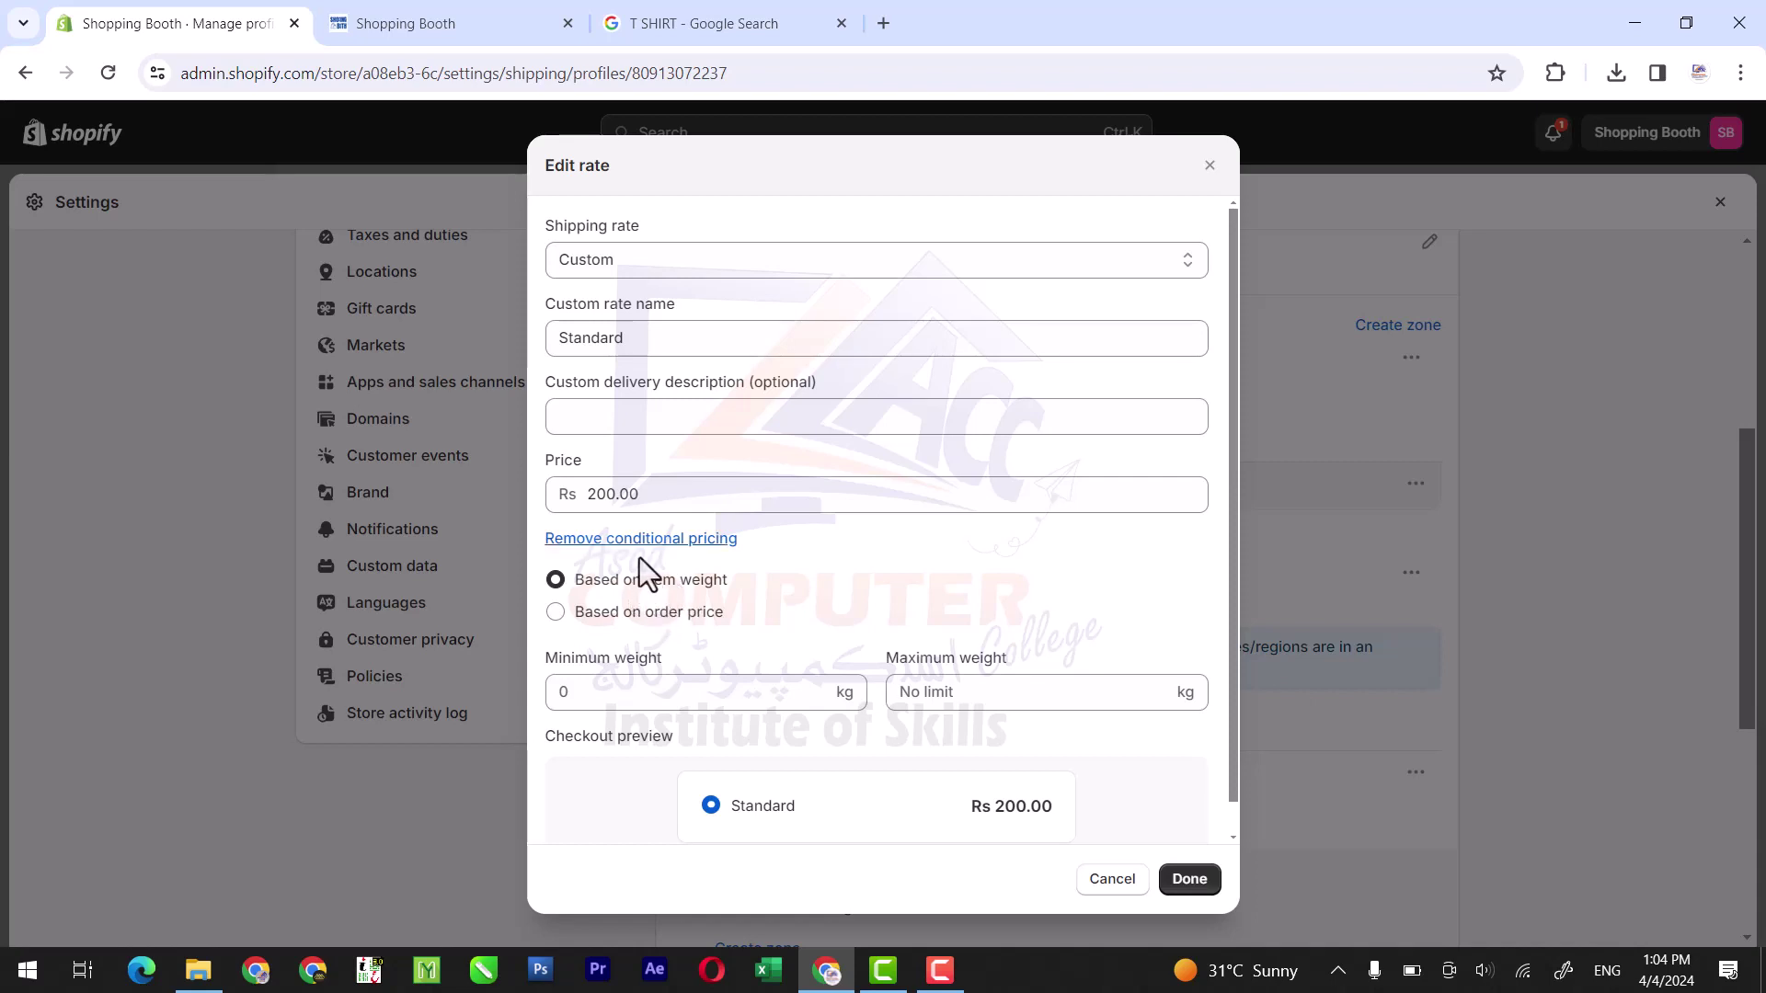
{"action": "left_click", "coordinate": [587, 688]}
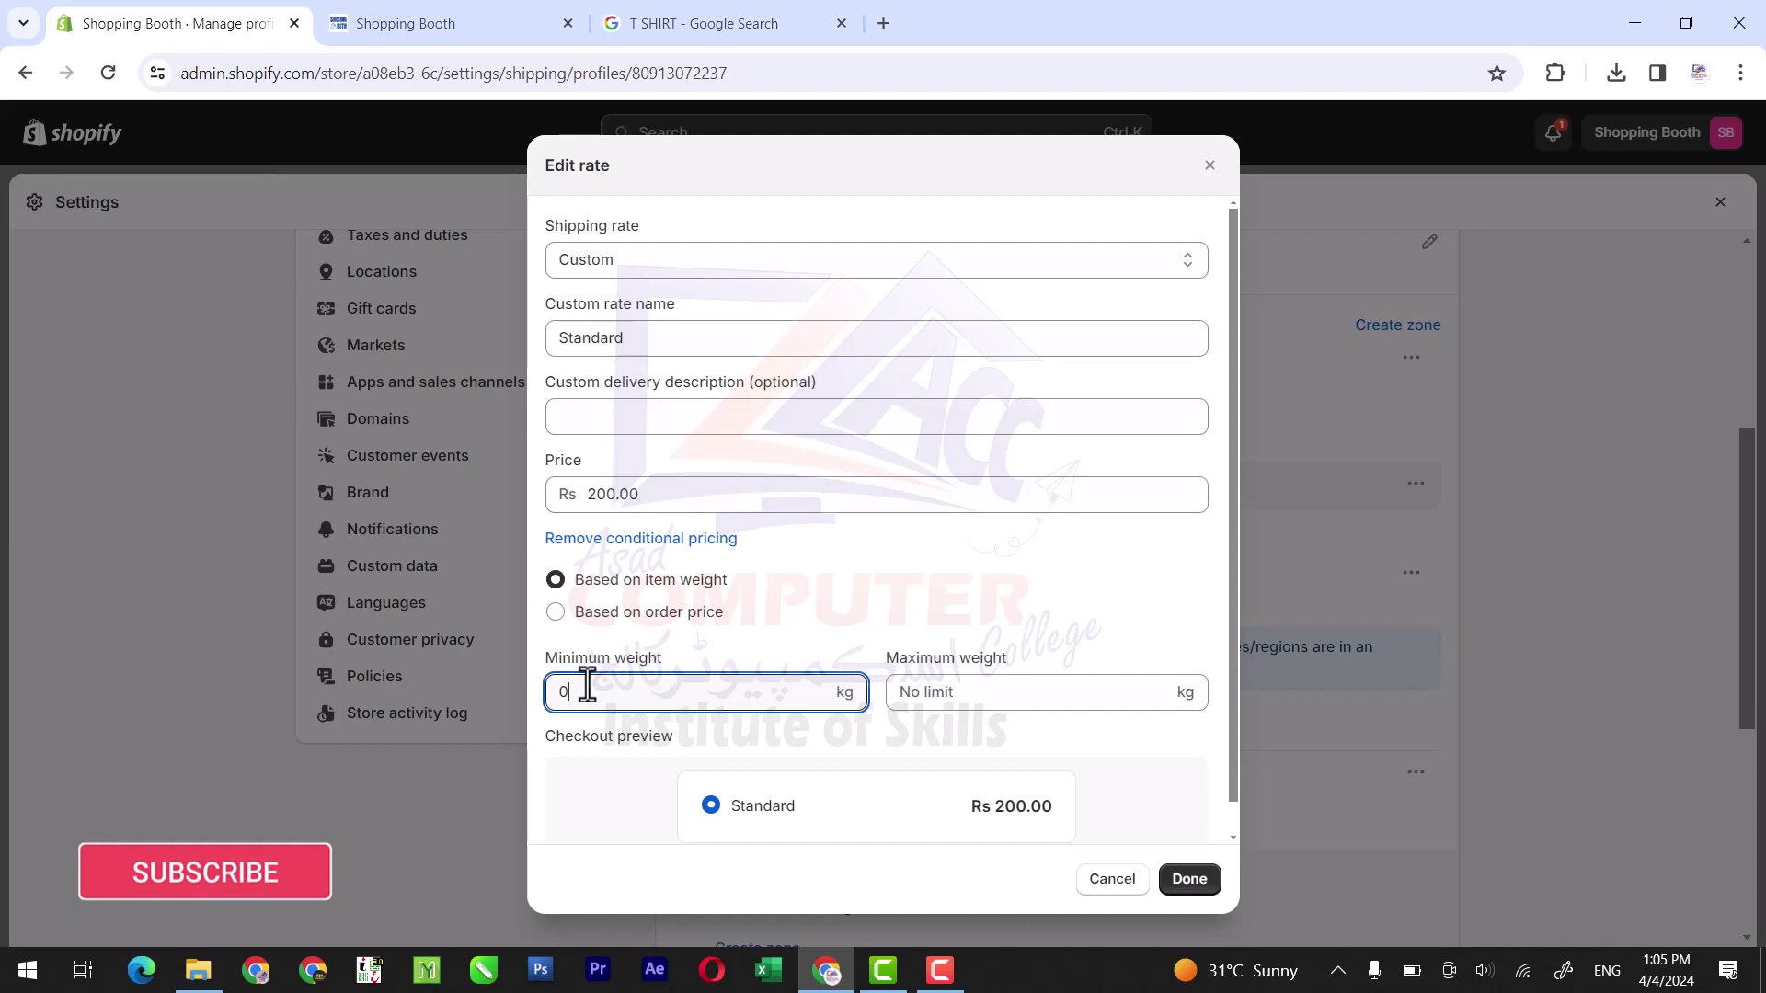
{"action": "type", "text": ".5"}
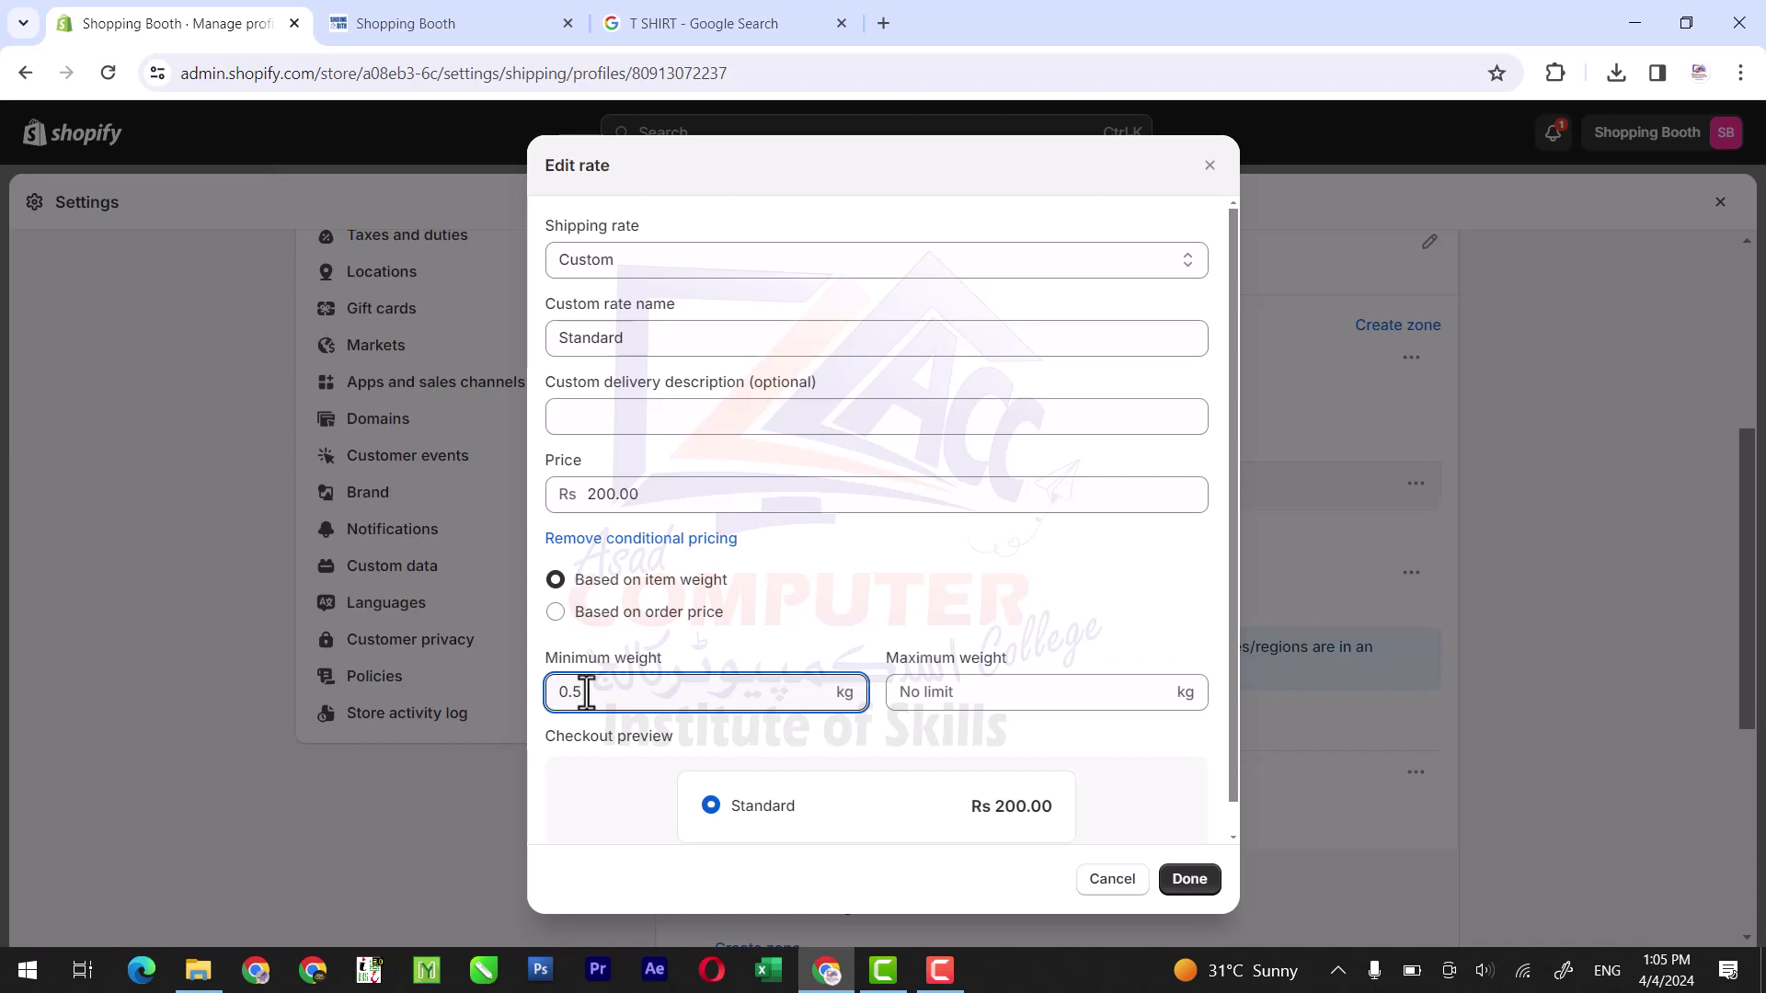
Step: Base the rate's condition on order price instead, with a minimum price of Rs 500 and no maximum
{"action": "left_click", "coordinate": [639, 618]}
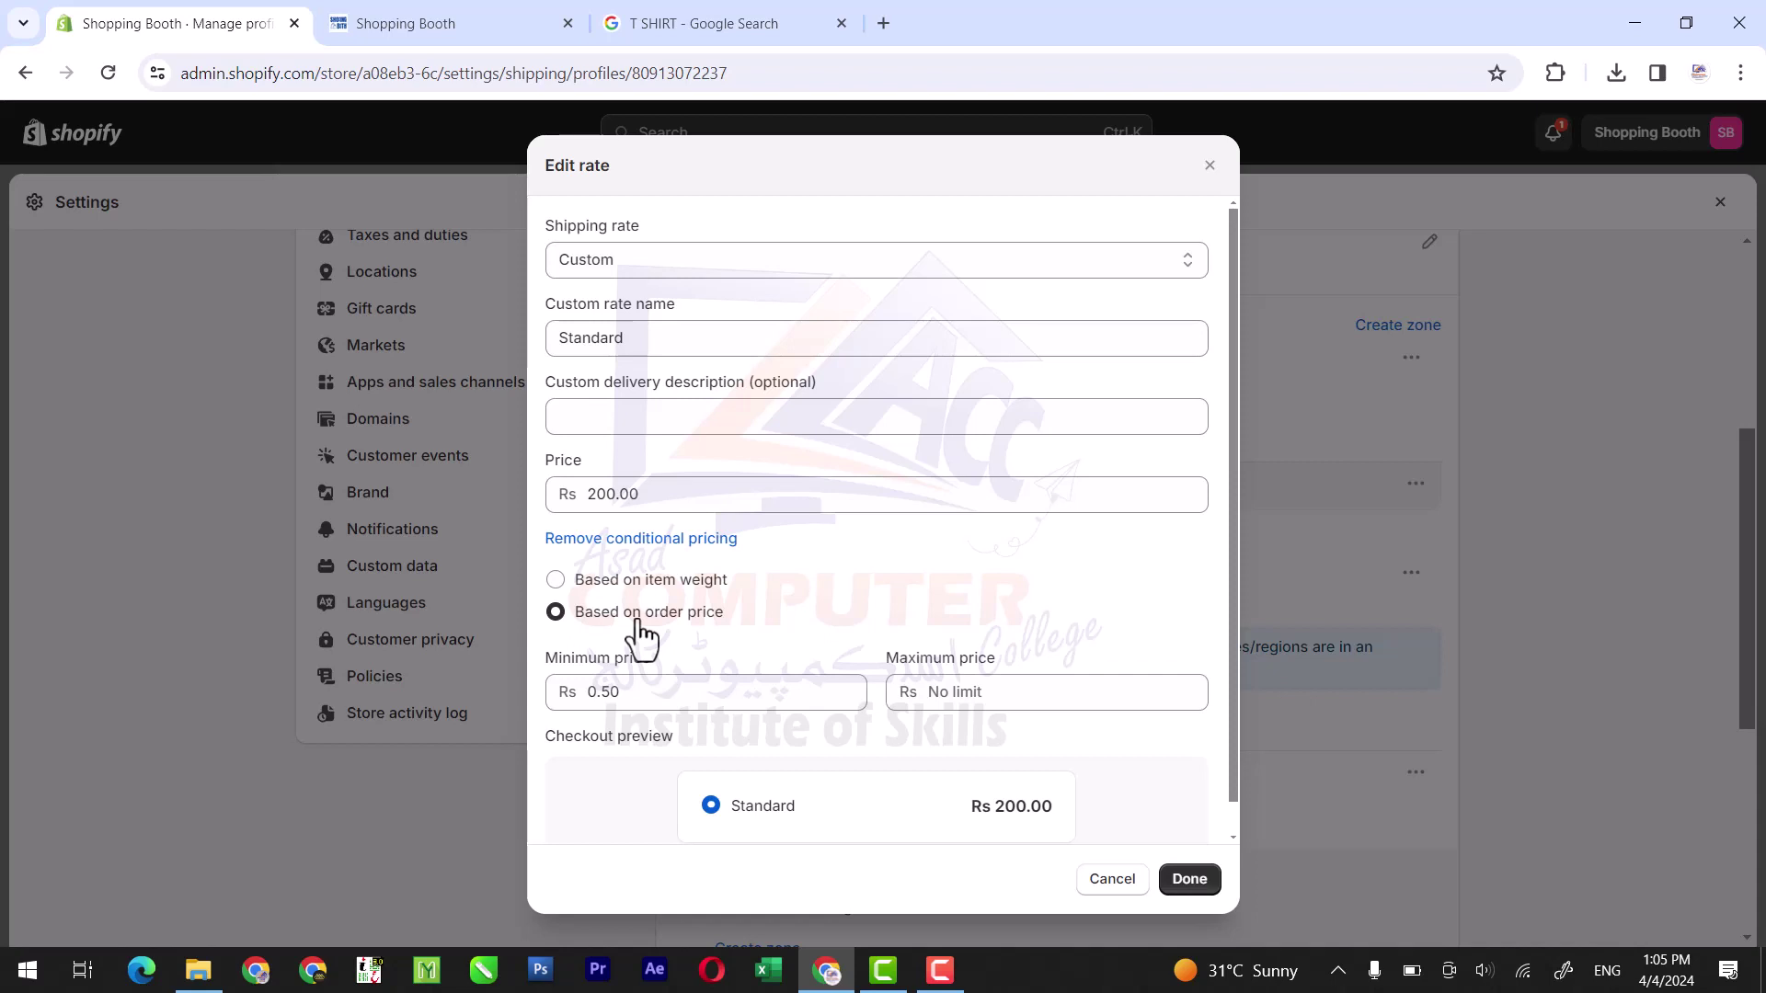
{"action": "double_click", "coordinate": [631, 682]}
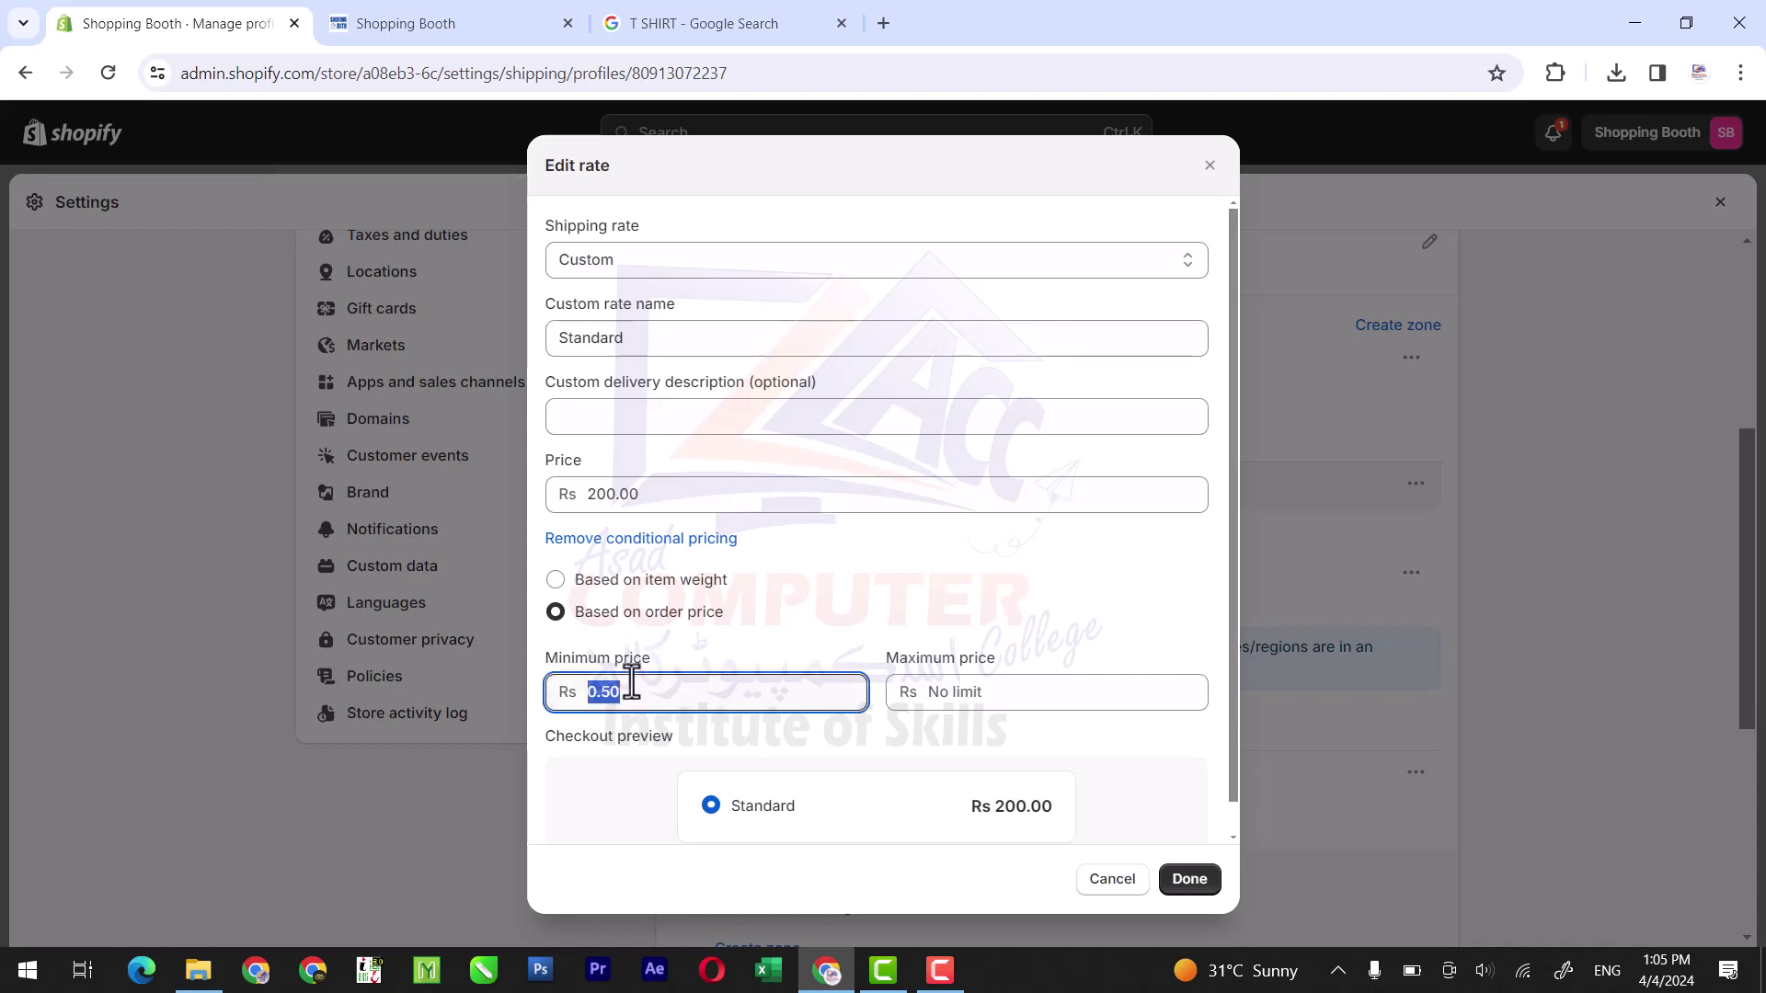
{"action": "type", "text": "5"}
{"action": "left_click", "coordinate": [952, 704]}
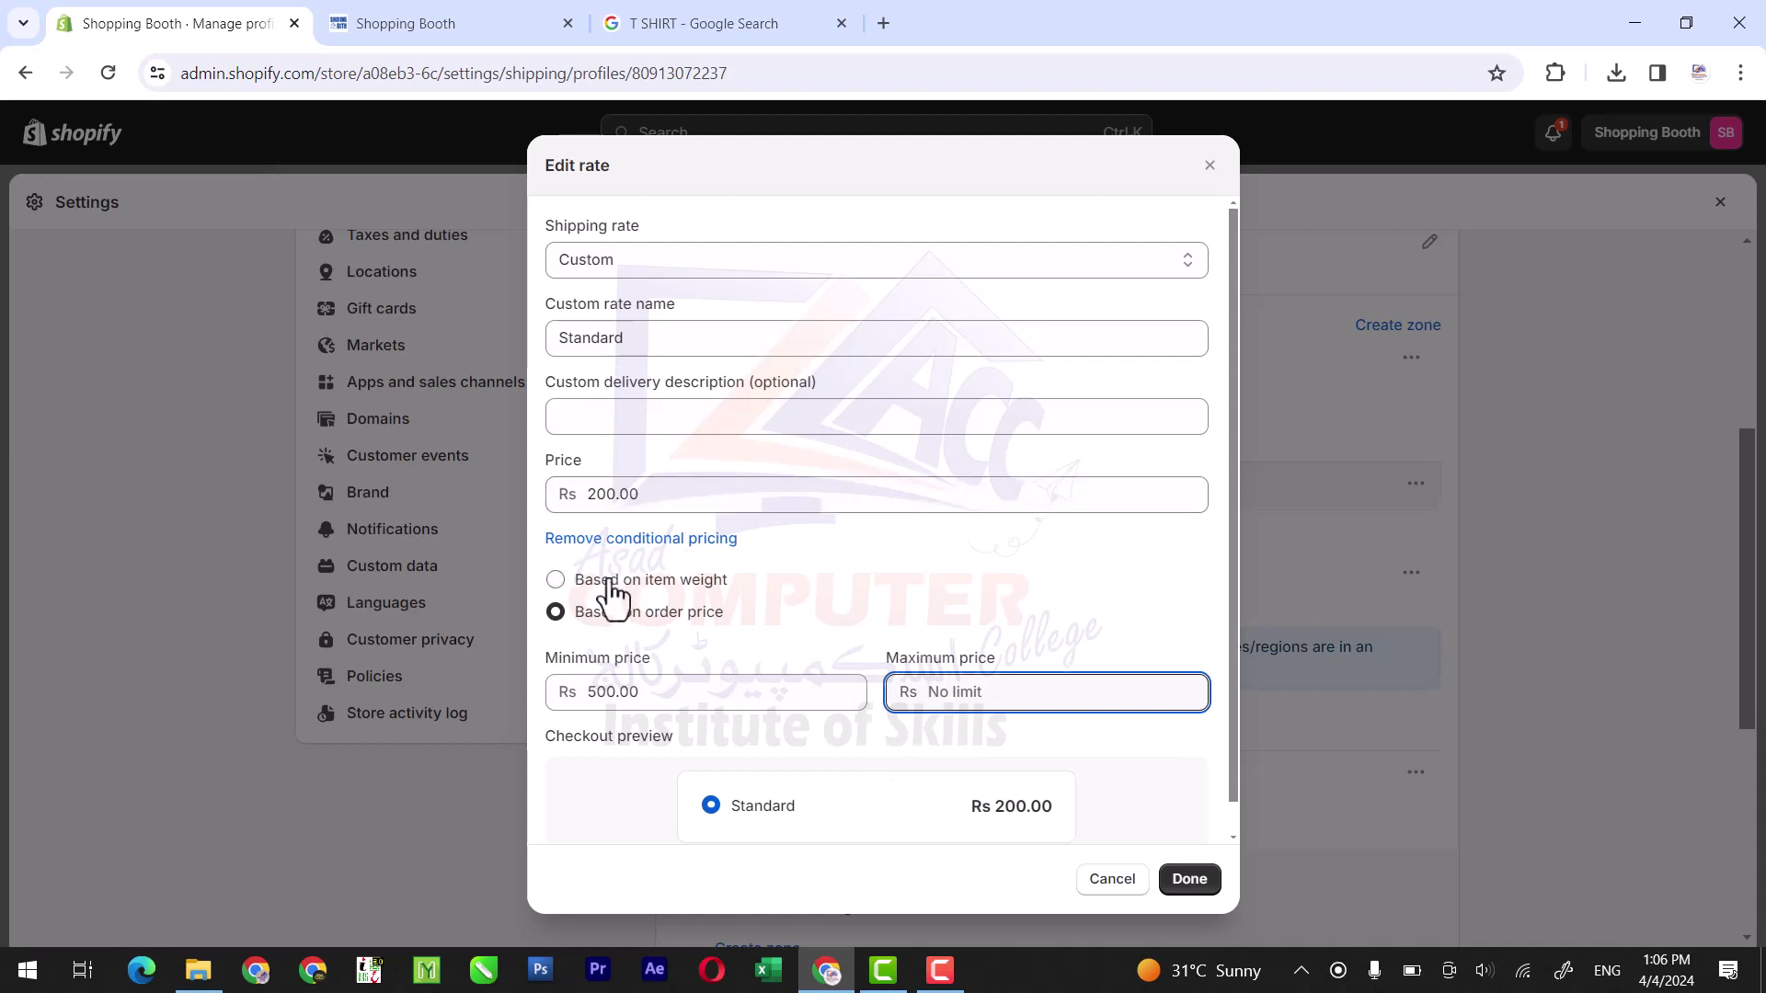
Step: Set the order price condition to a minimum of Rs 100 and a maximum of Rs 500, and remove the conditional pricing
{"action": "double_click", "coordinate": [647, 692]}
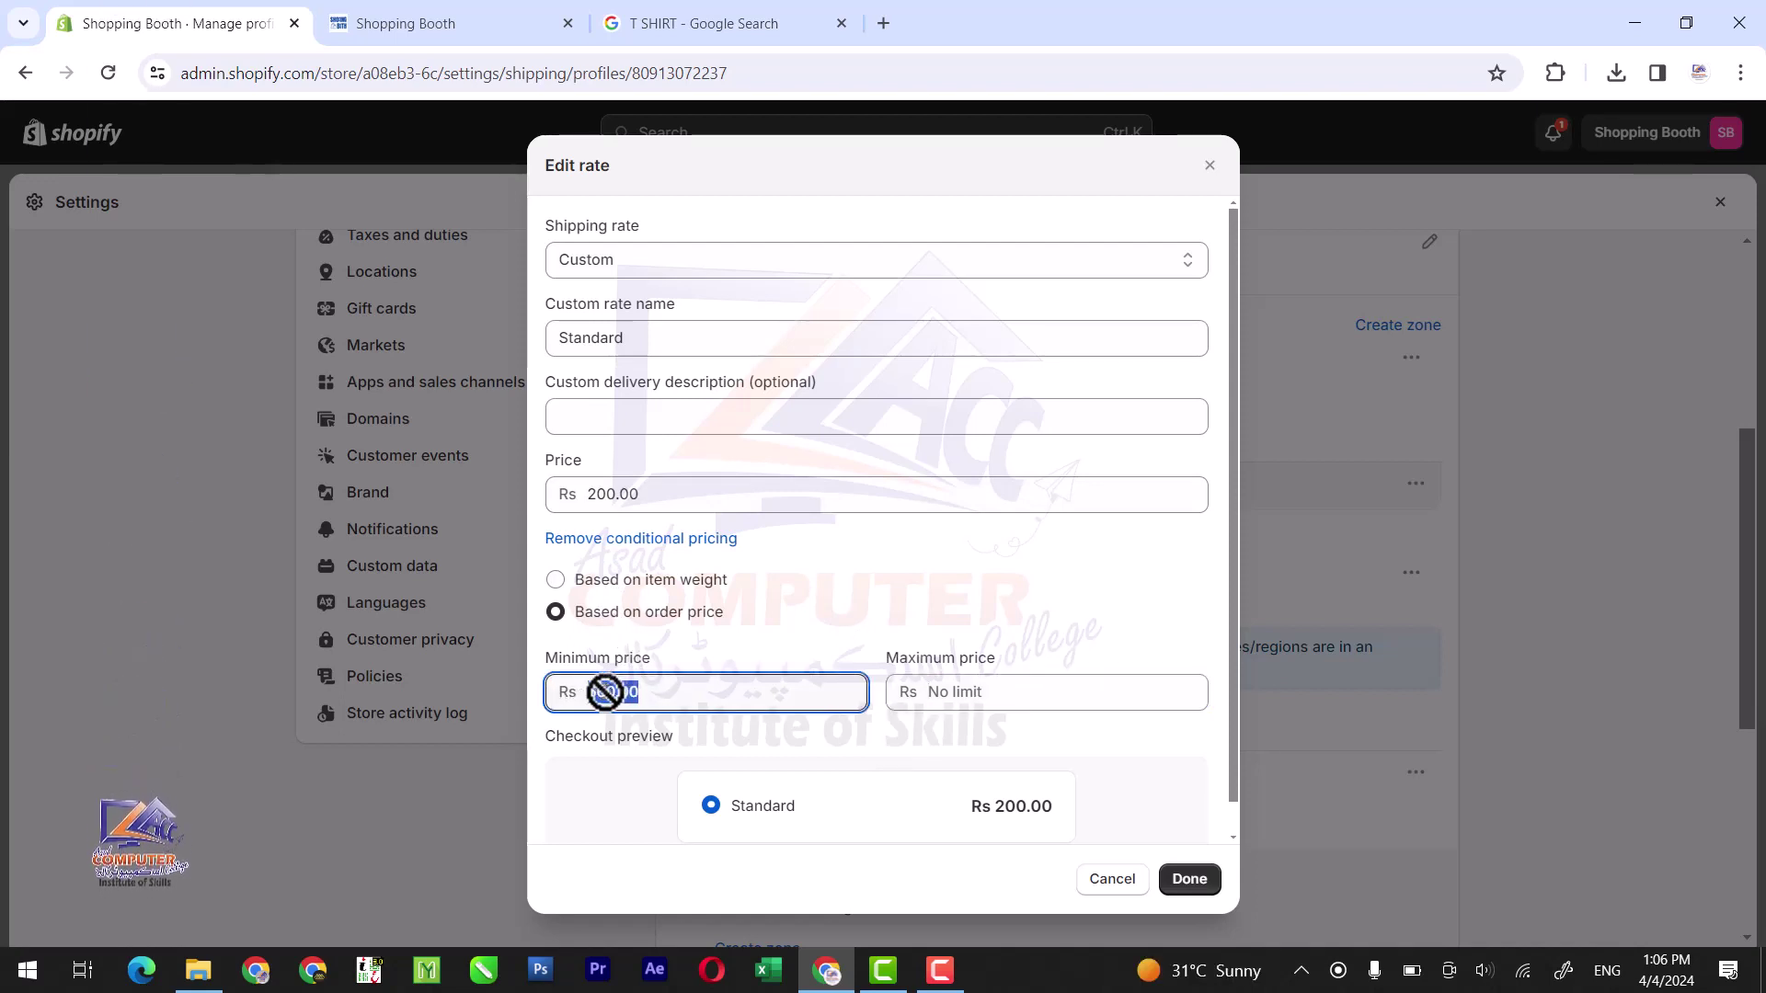
{"action": "key", "text": "BackSpace"}
{"action": "type", "text": "100"}
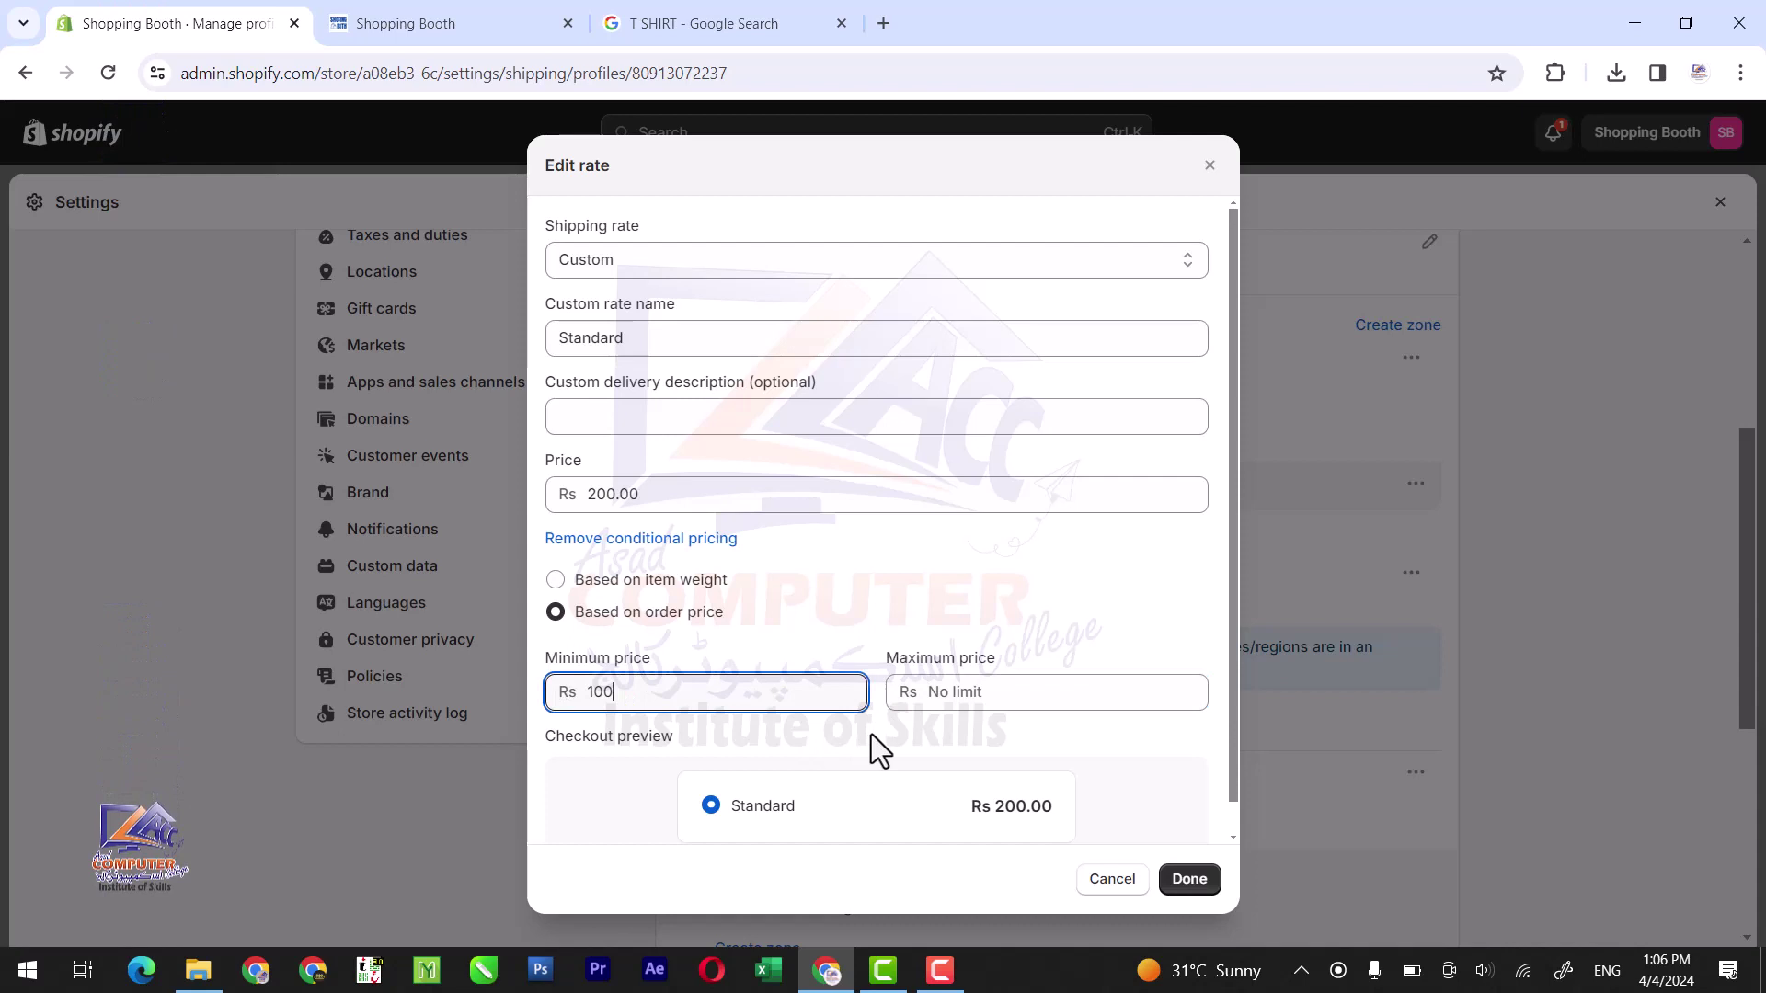
{"action": "left_click", "coordinate": [932, 689]}
{"action": "type", "text": "10"}
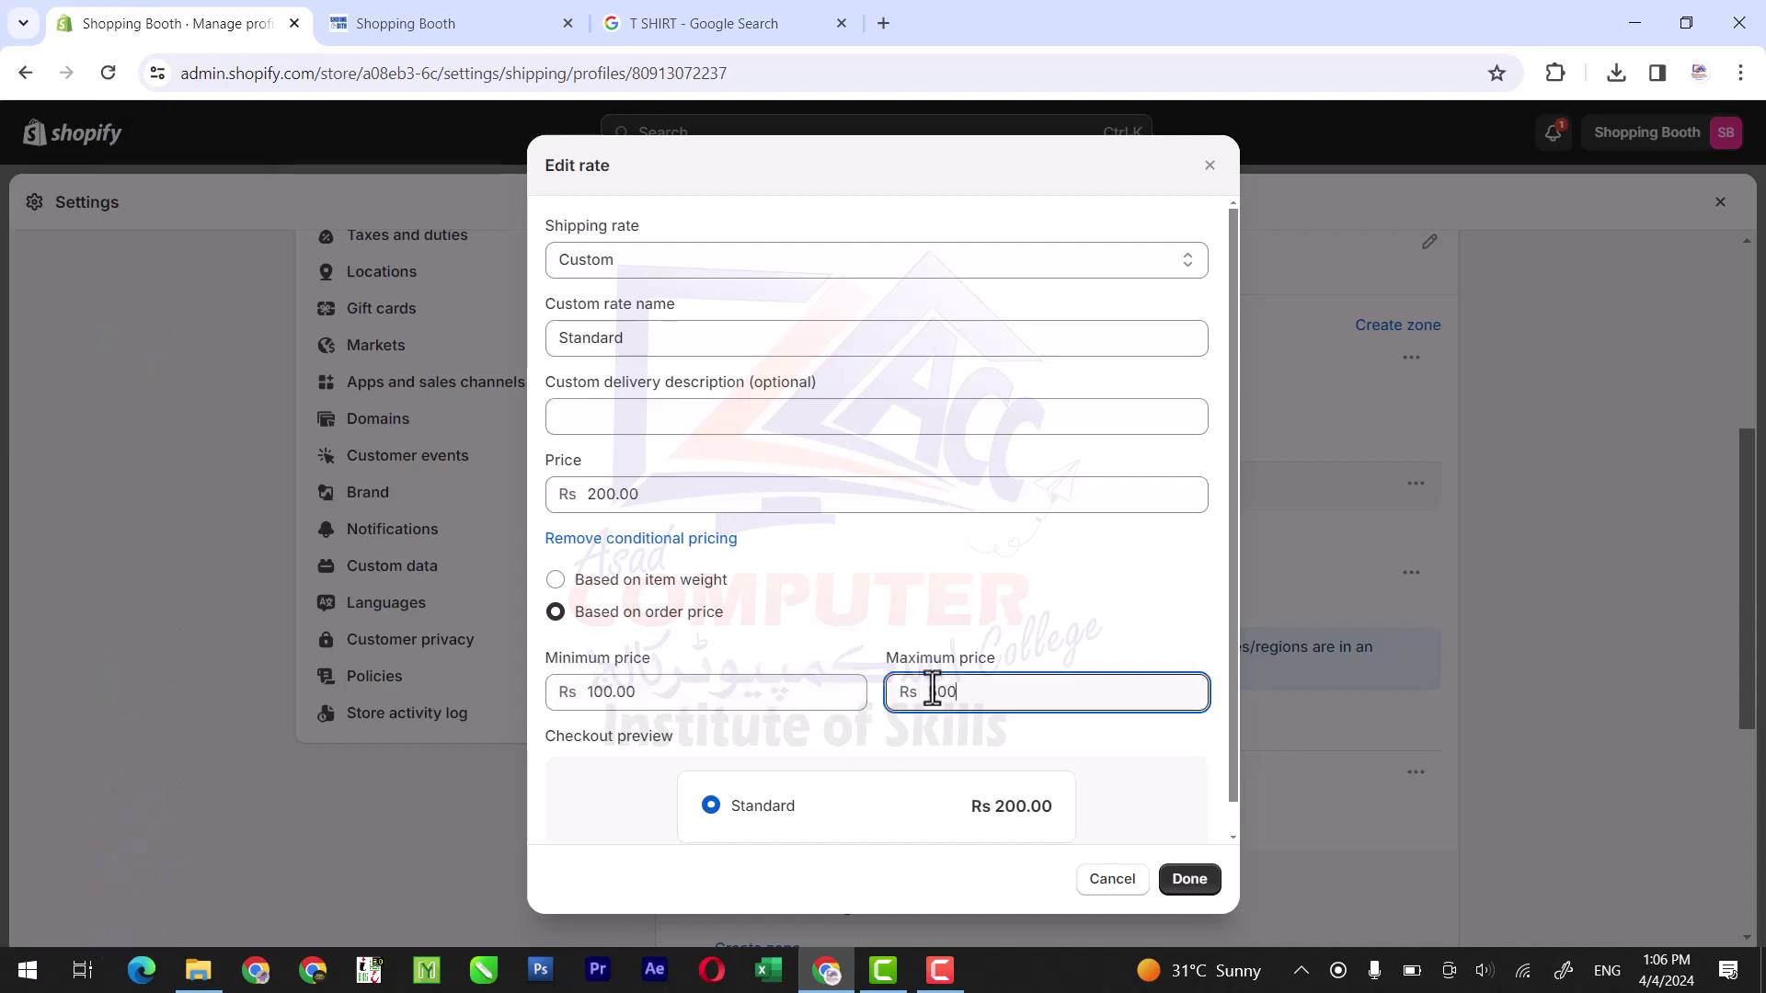
{"action": "left_click", "coordinate": [880, 725]}
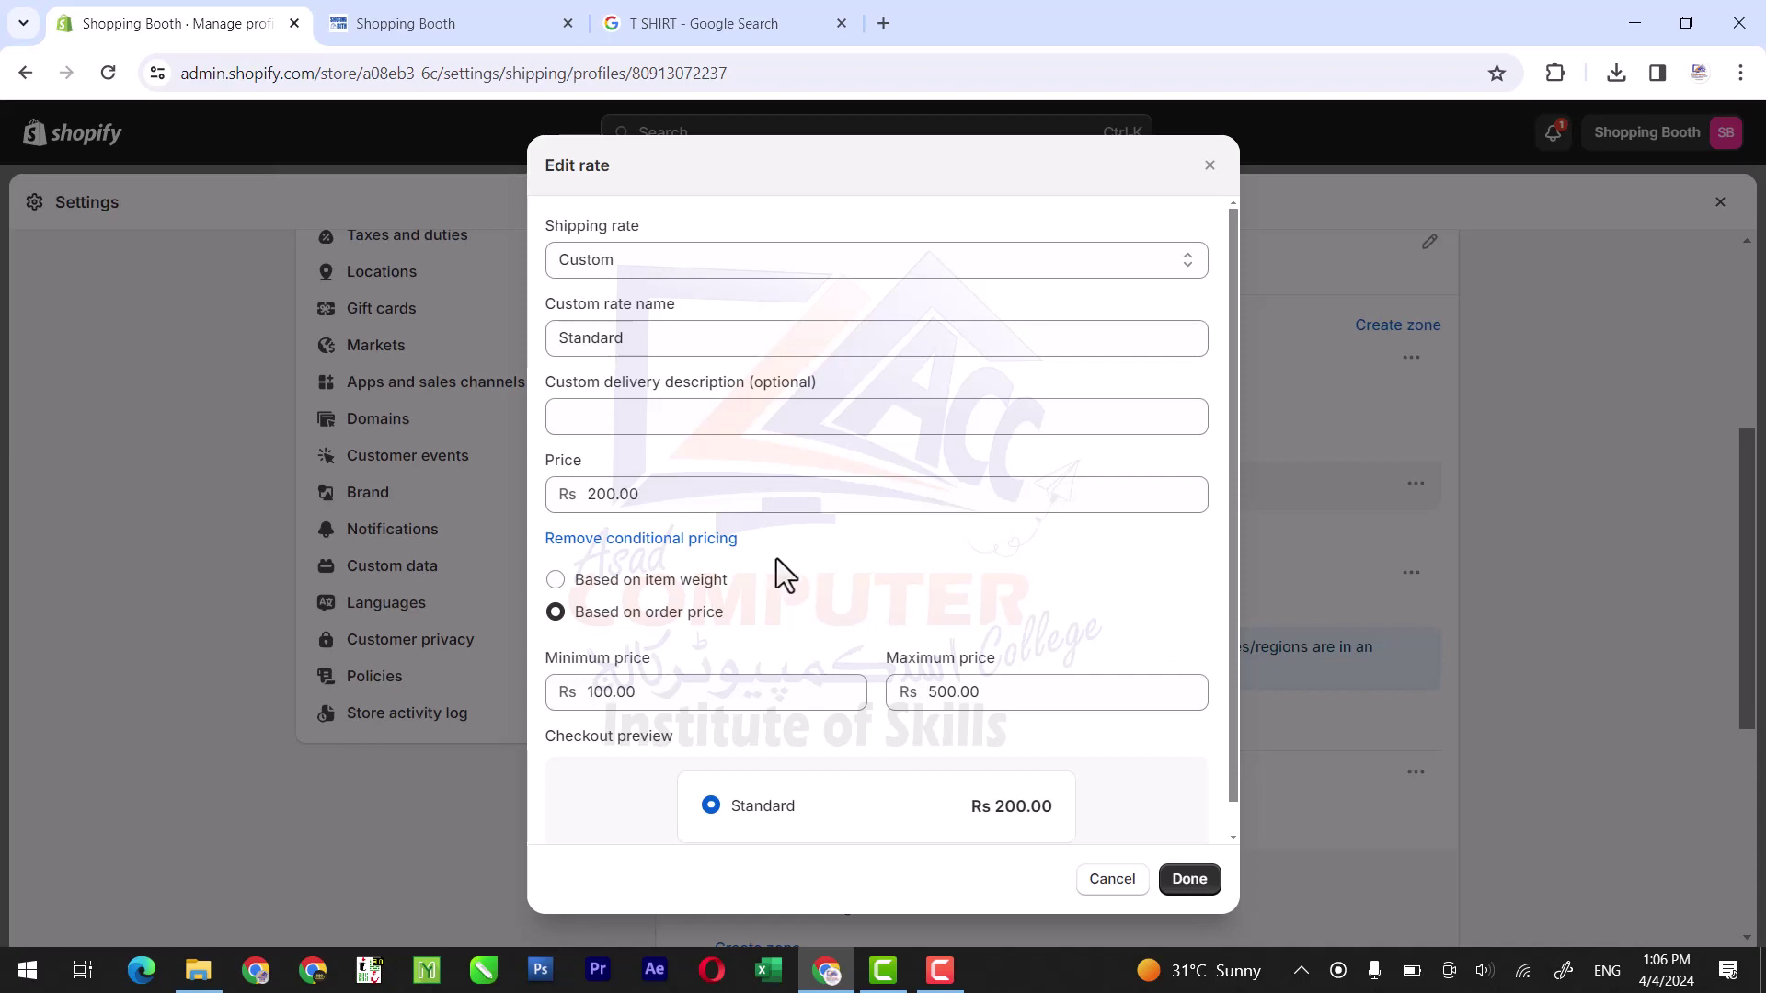
{"action": "double_click", "coordinate": [698, 499]}
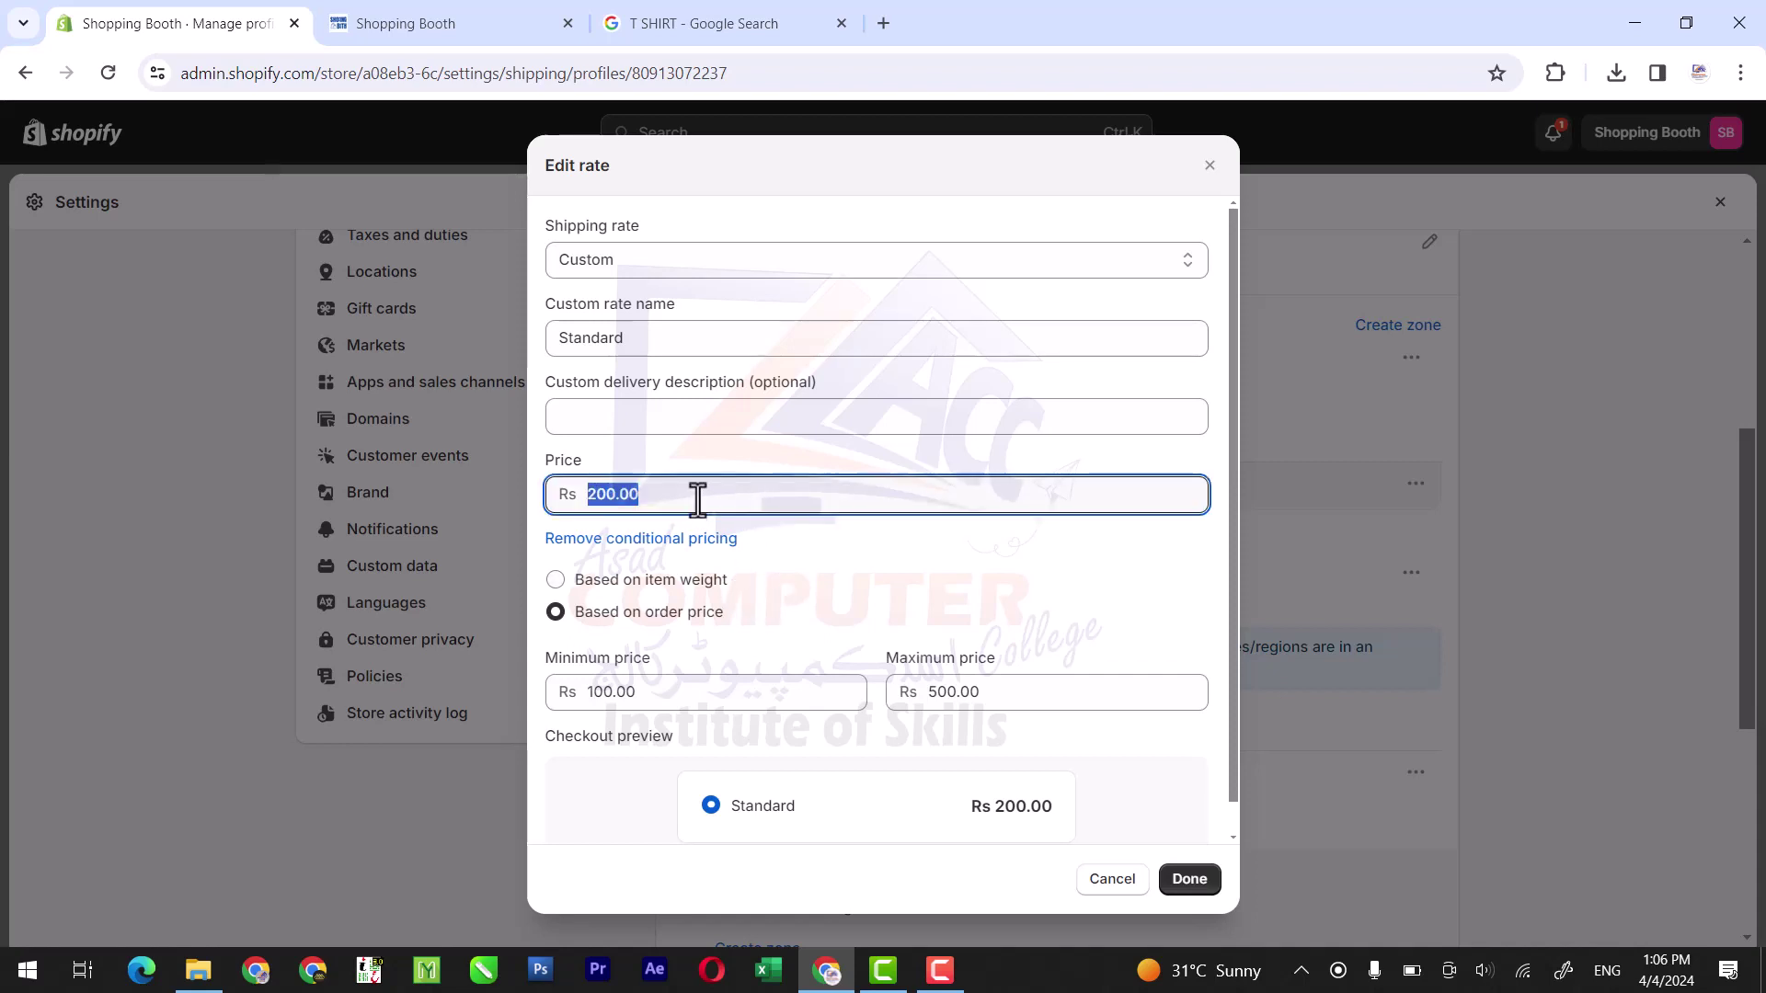
{"action": "left_click", "coordinate": [661, 541]}
Step: Set the Domestic Standard shipping rate's price to Rs 0 and save the shipping profile
{"action": "left_click_drag", "start_coordinate": [651, 552], "coordinate": [614, 566]}
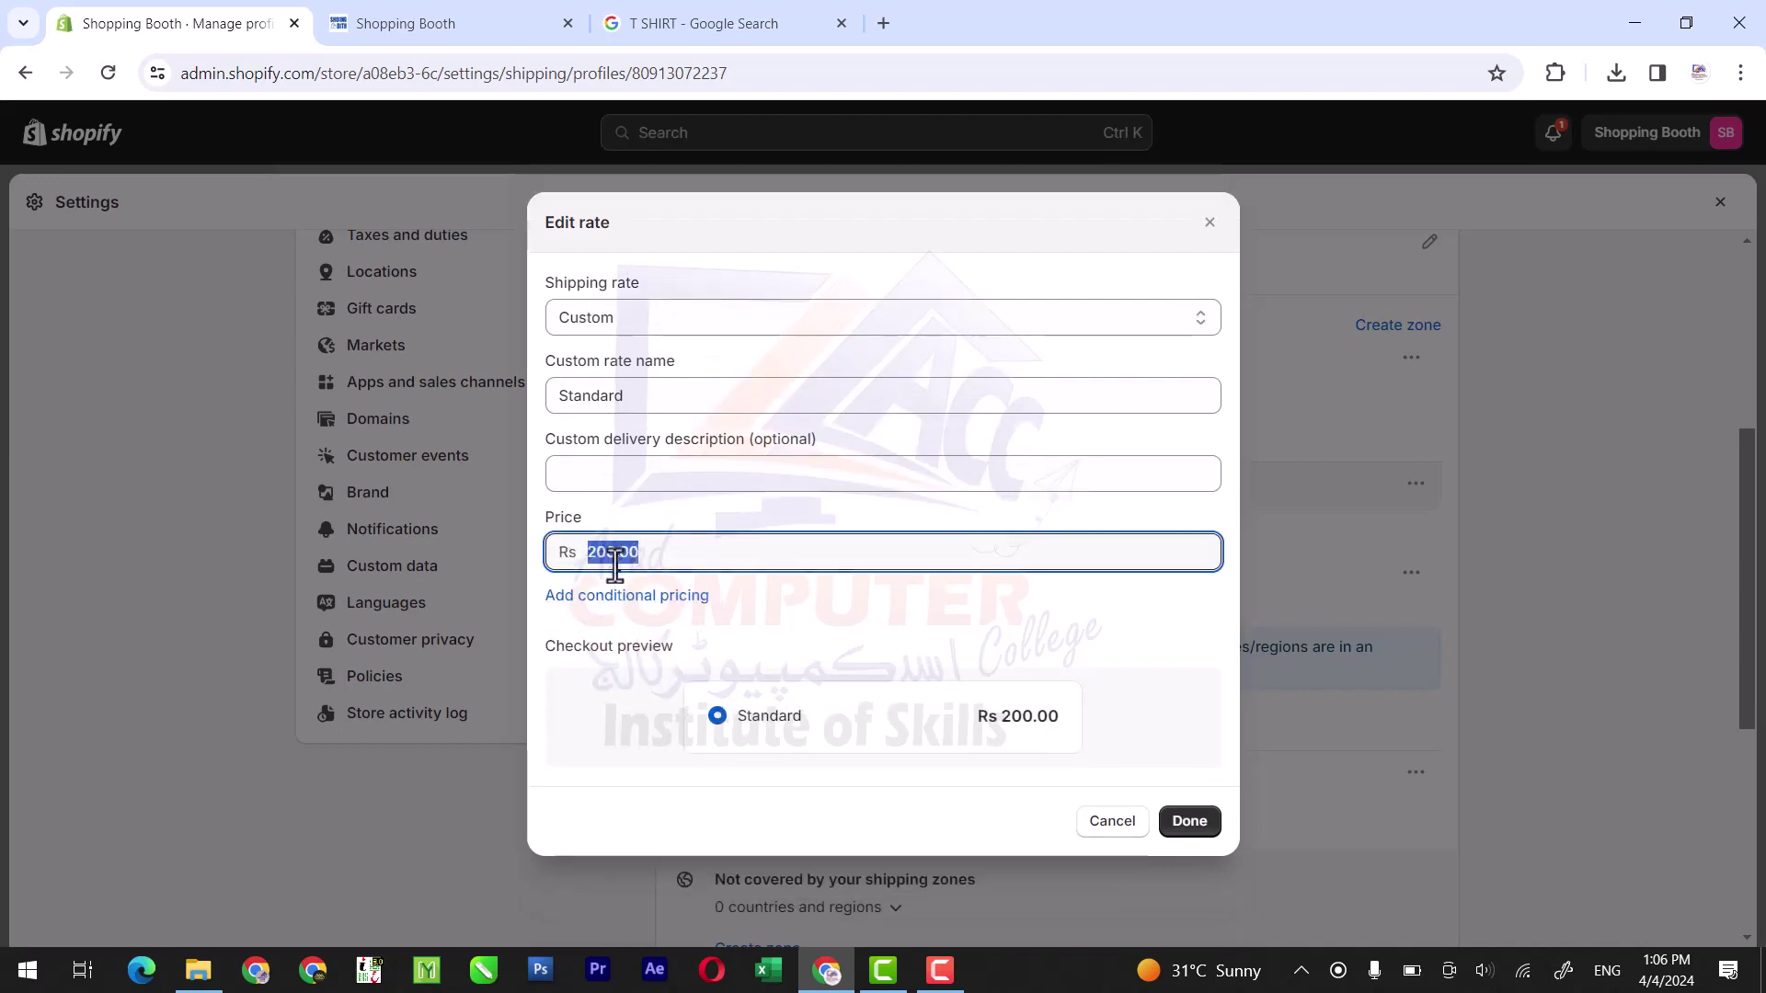
{"action": "type", "text": "0"}
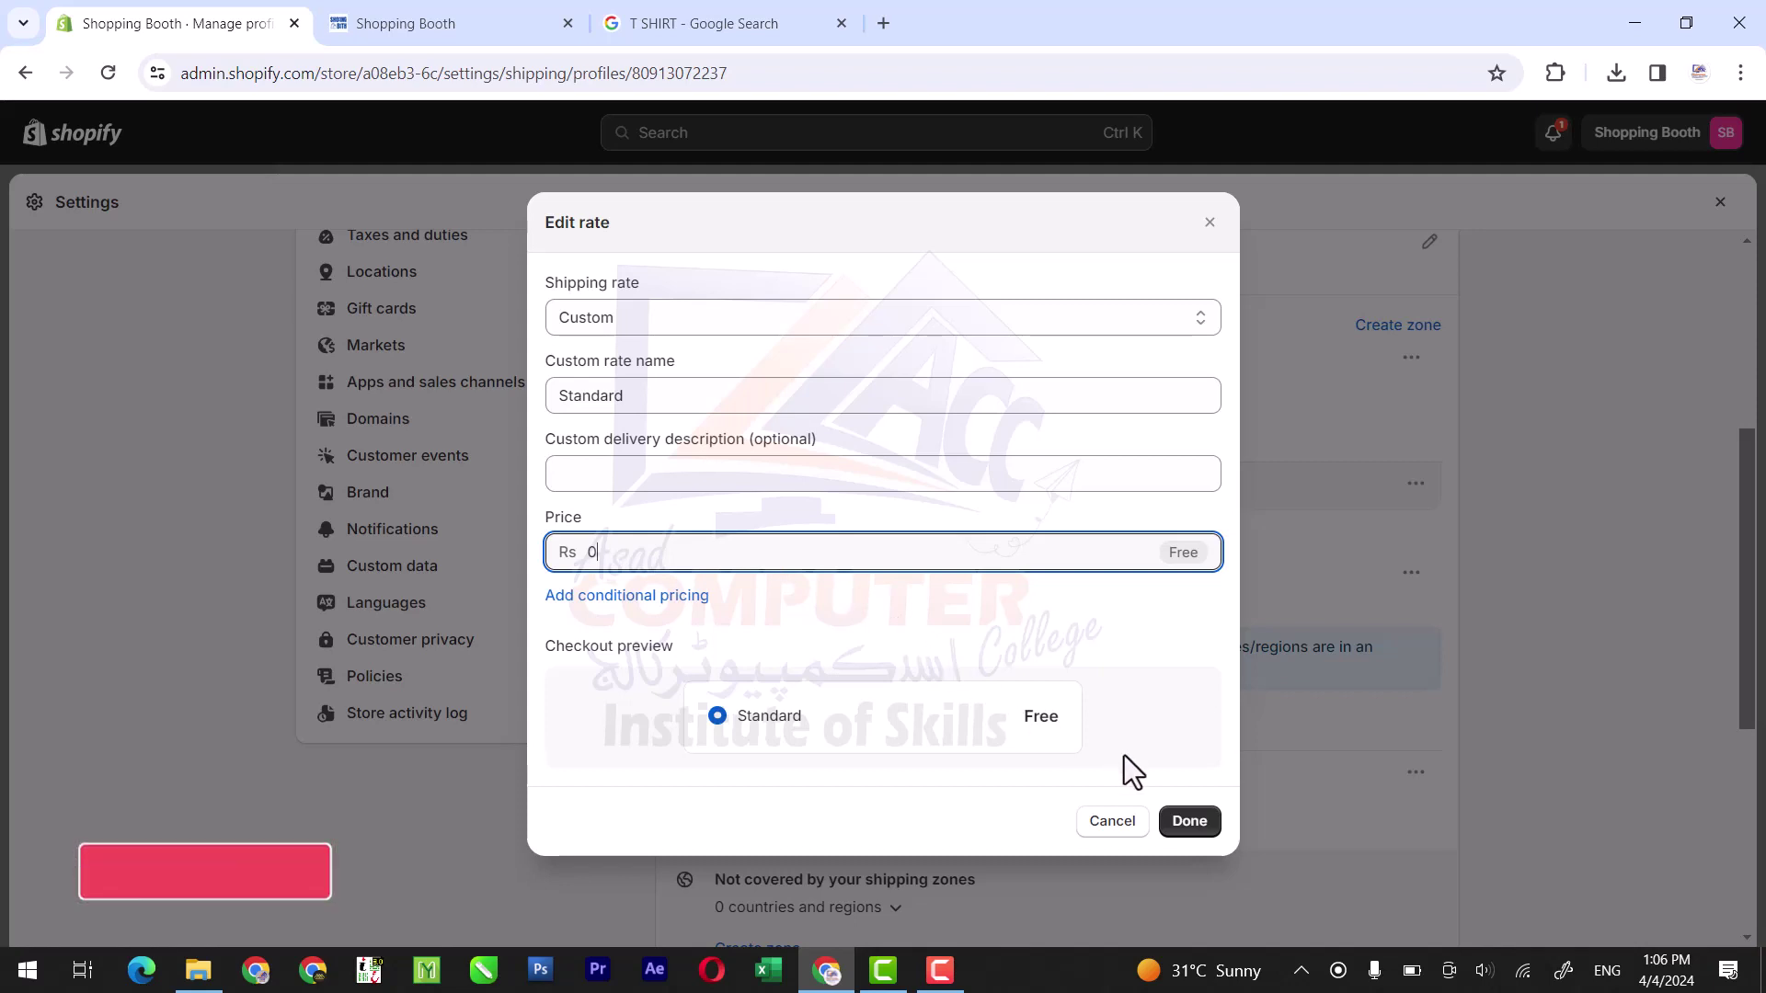
{"action": "left_click", "coordinate": [1178, 827]}
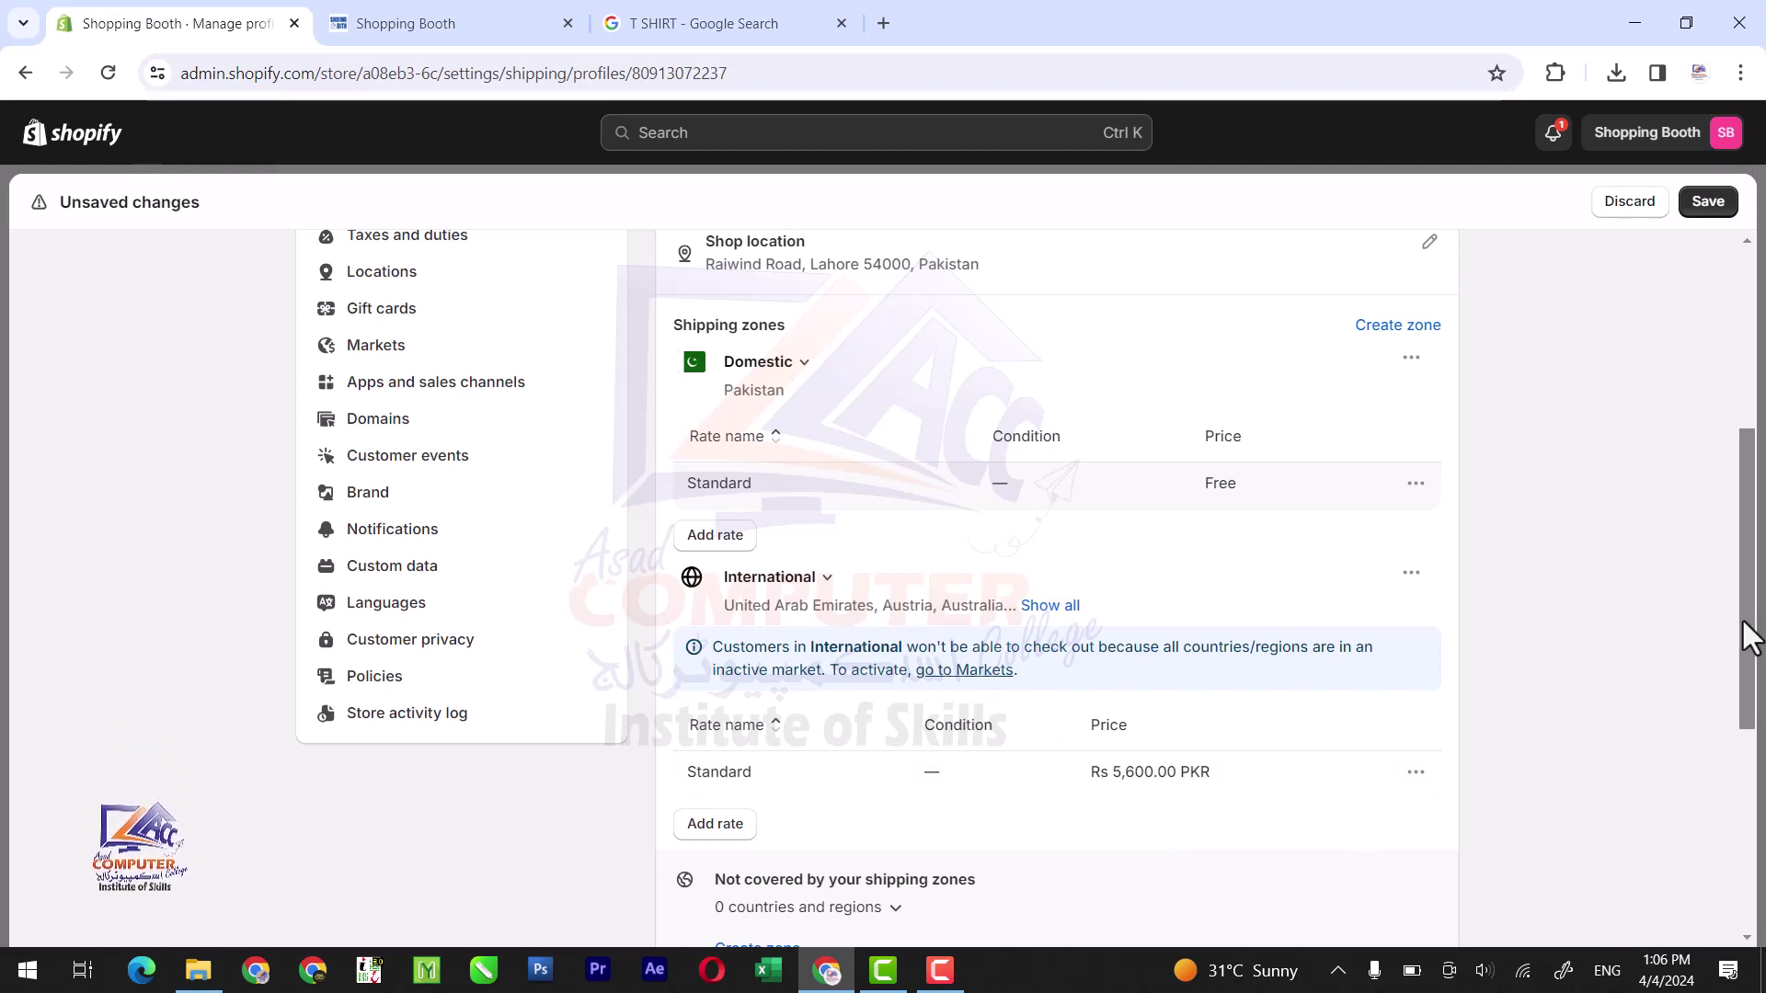
{"action": "left_click_drag", "start_coordinate": [1752, 635], "coordinate": [1760, 519]}
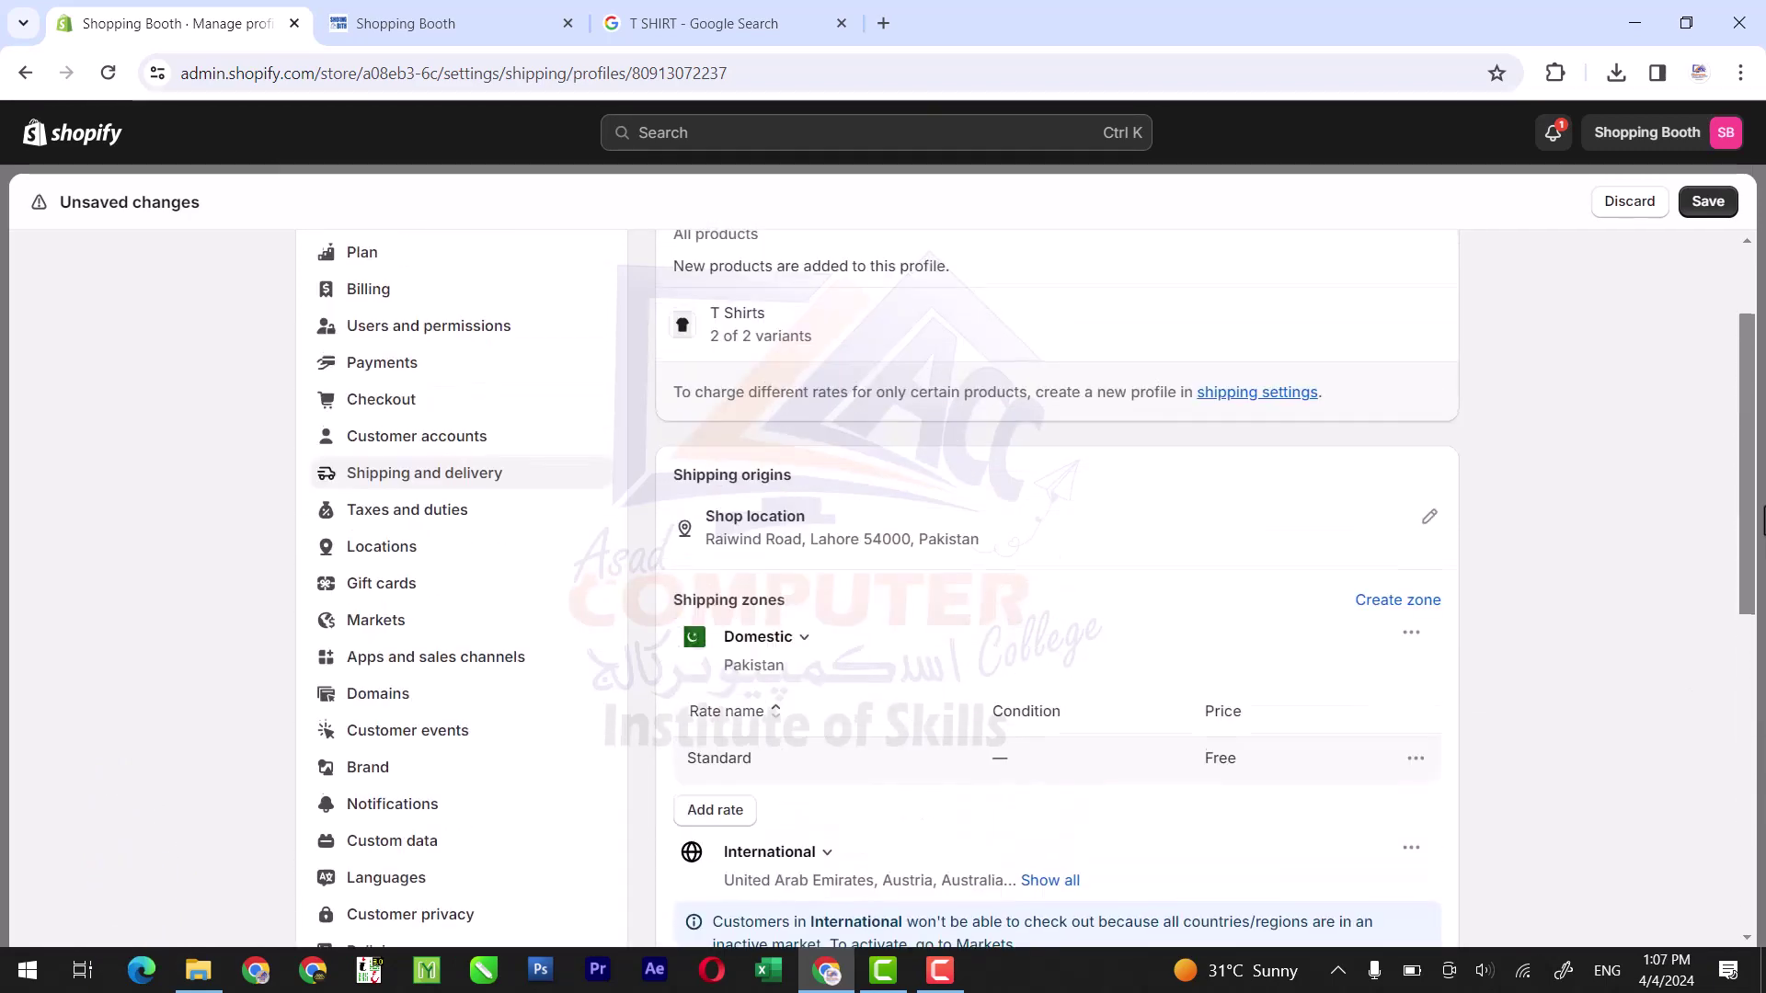
{"action": "left_click", "coordinate": [1713, 207]}
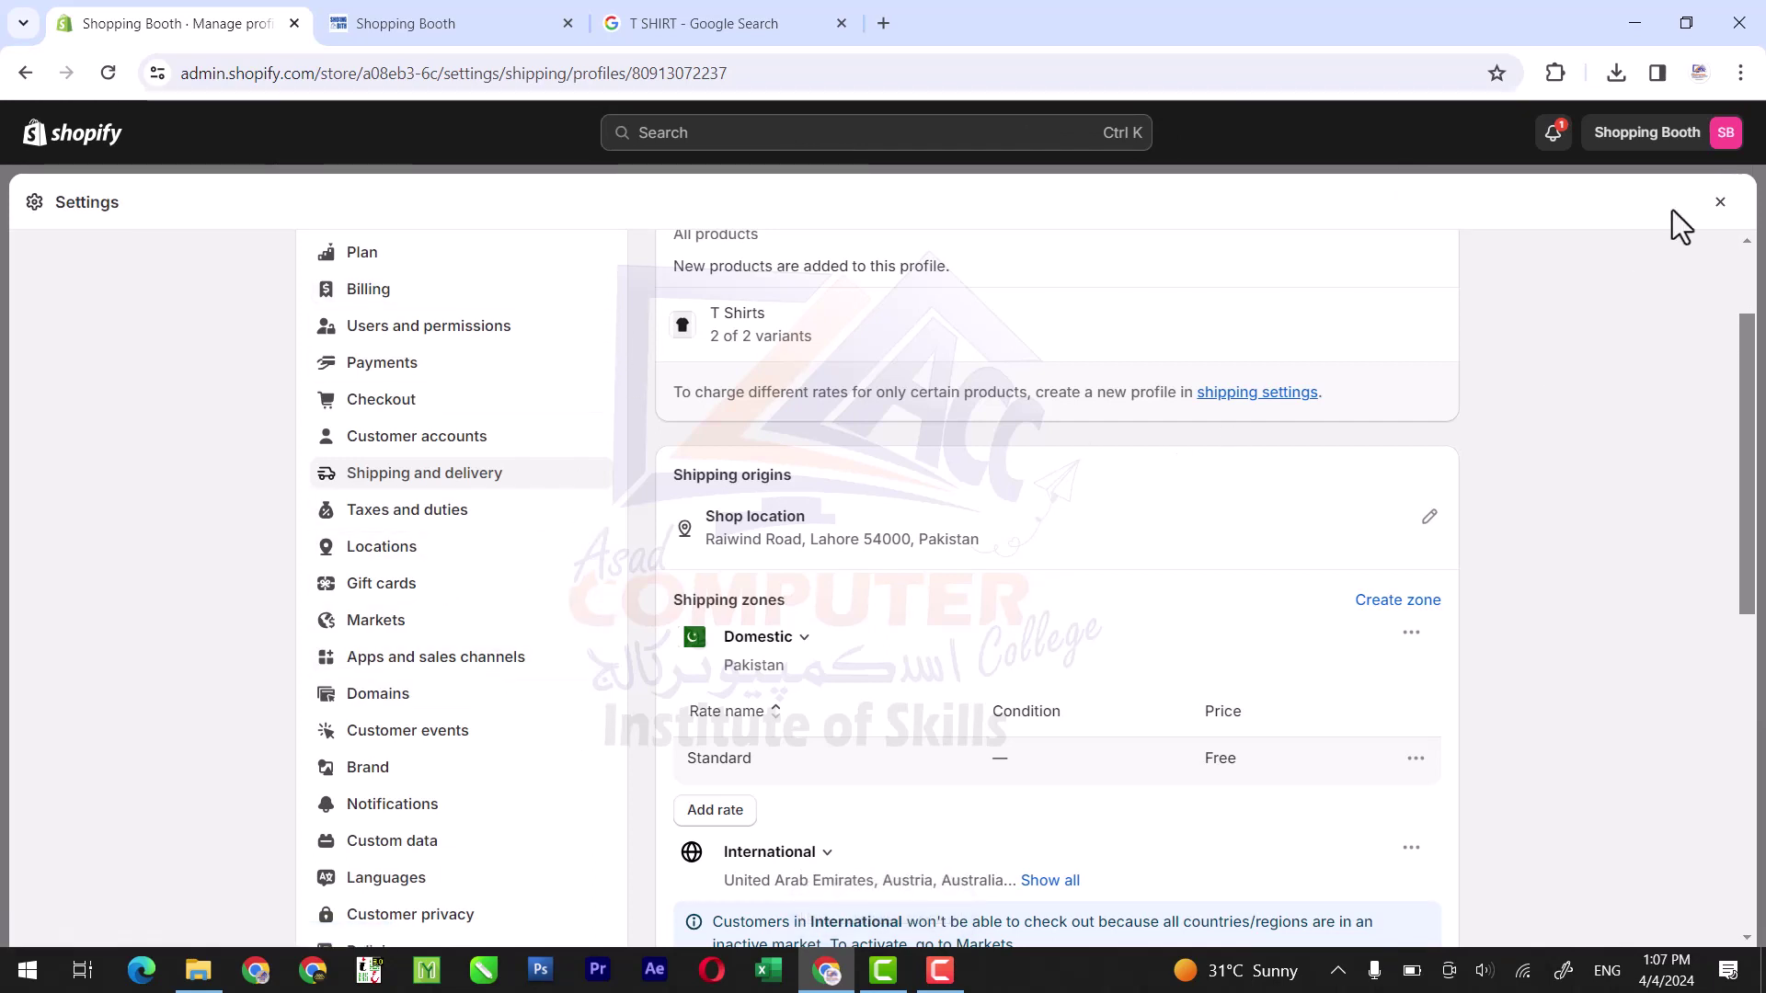
Step: Close the settings and view the inventory of the T Shirts variants at the shop location
{"action": "left_click", "coordinate": [1716, 206]}
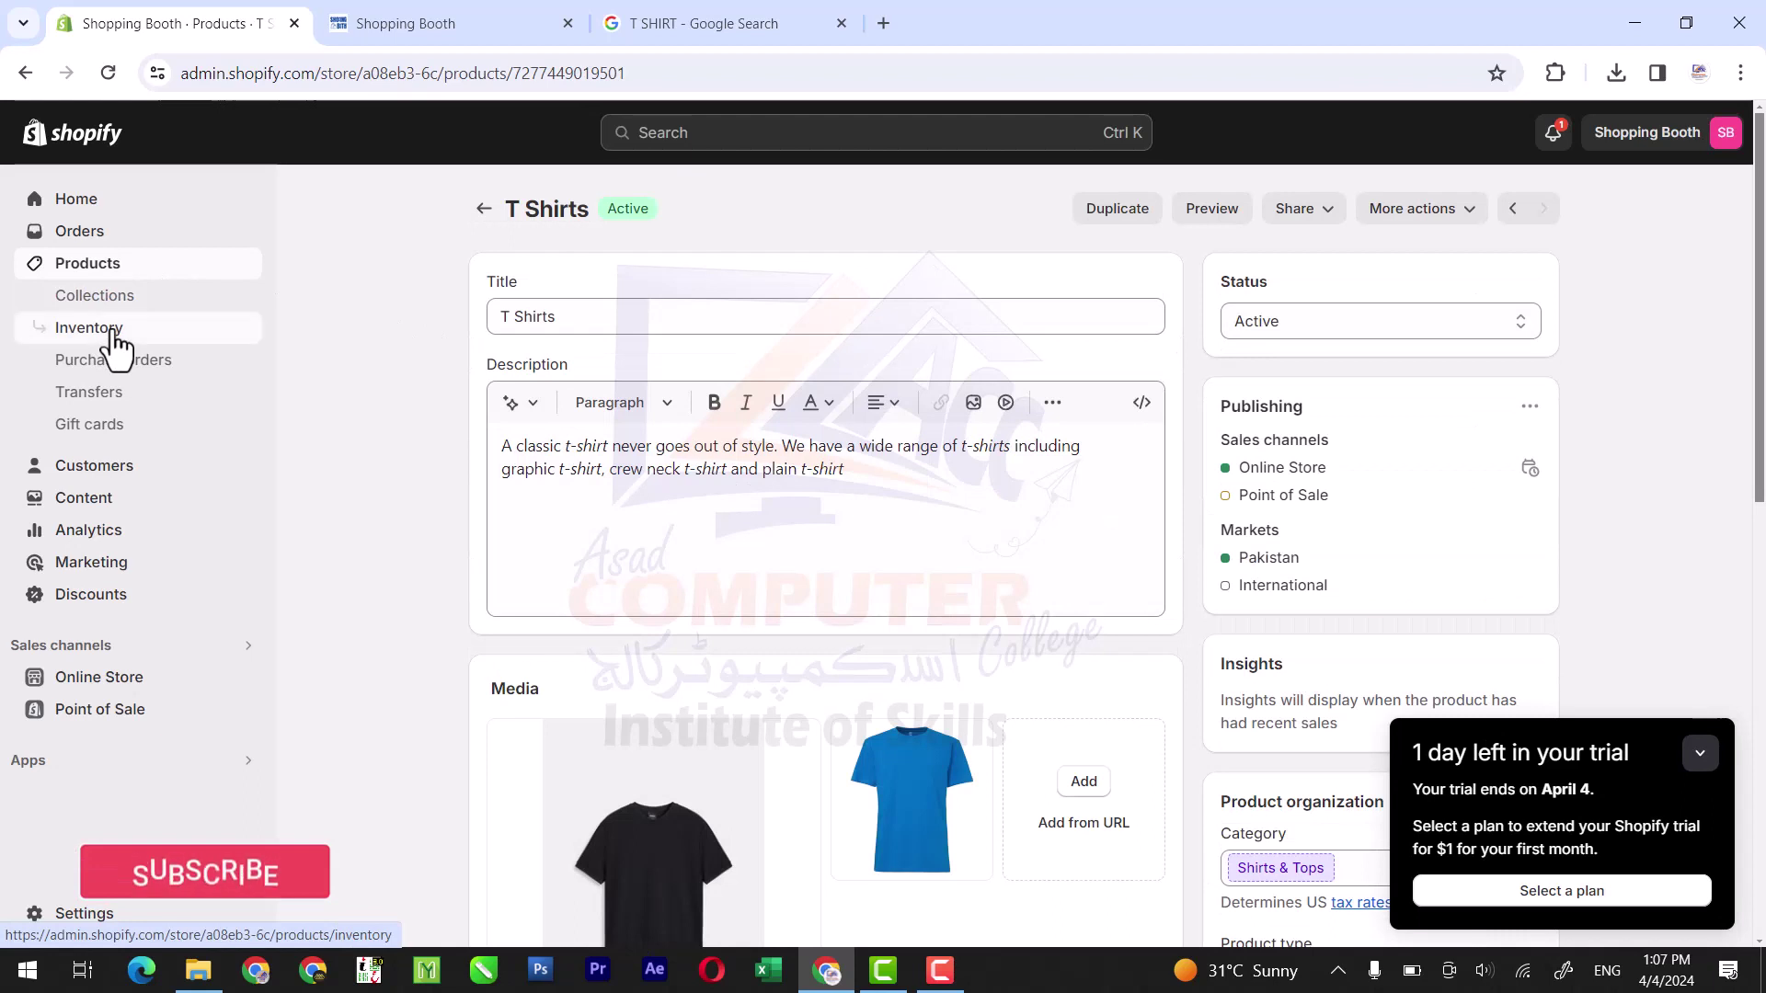
{"action": "left_click", "coordinate": [90, 328]}
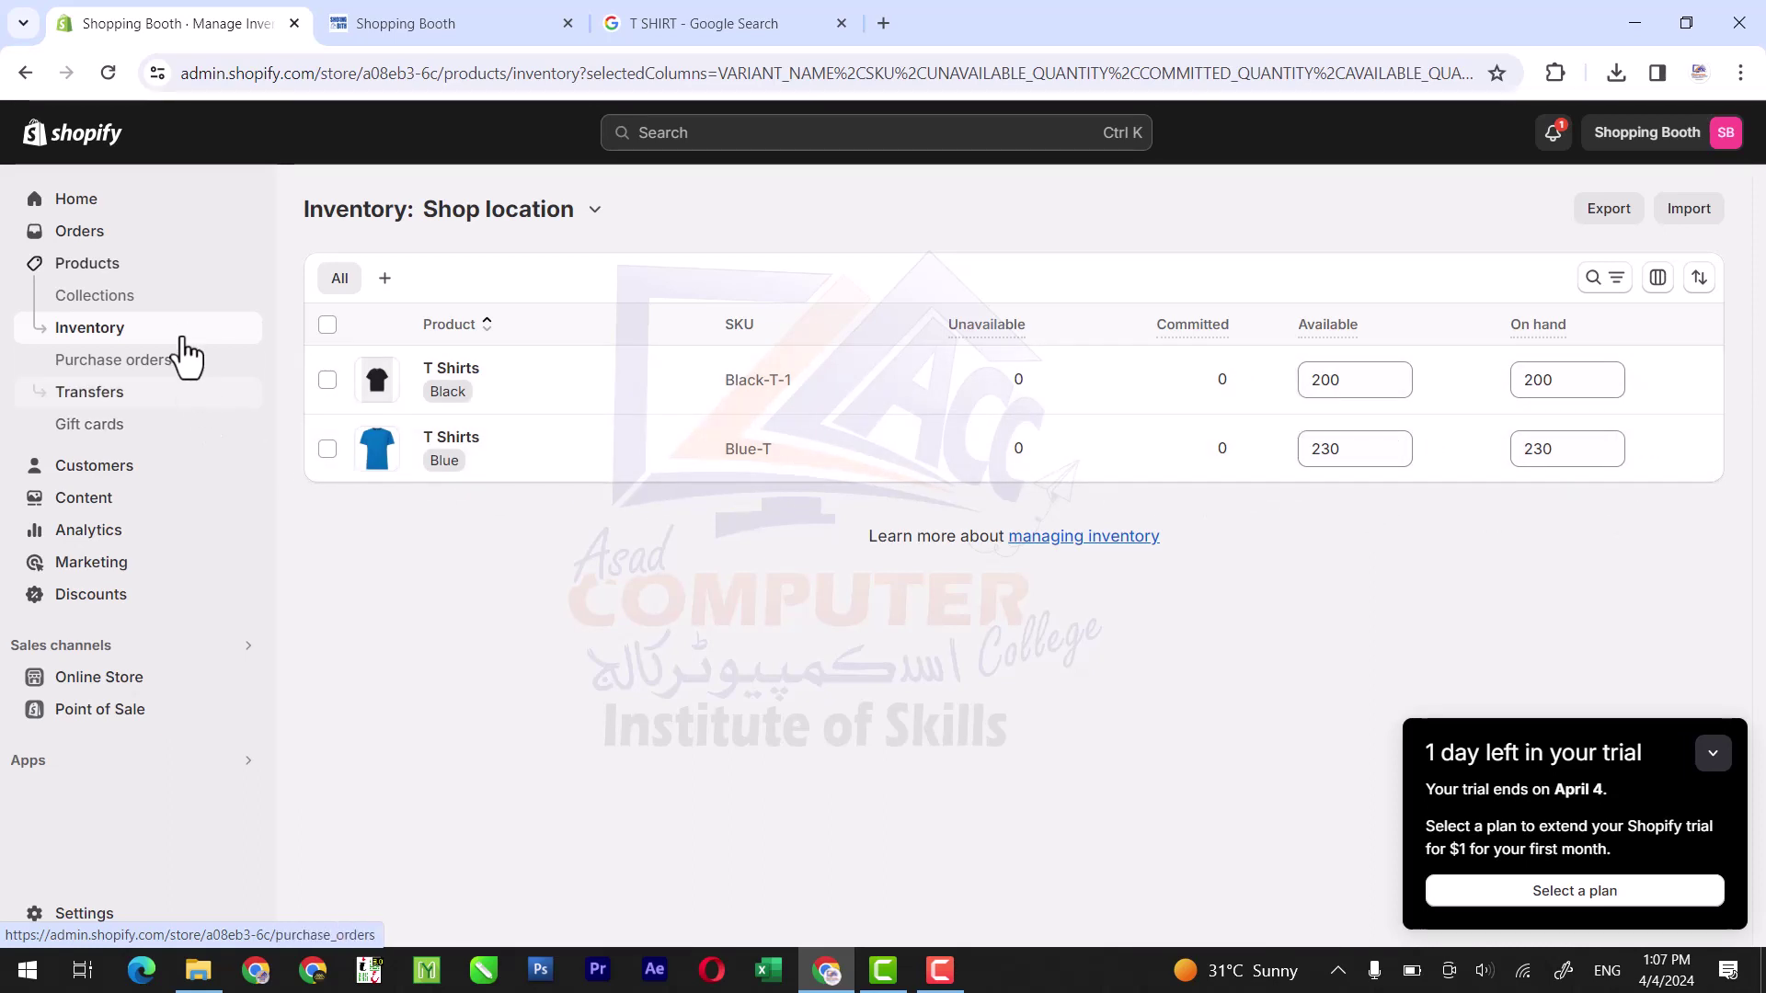
Step: Create a new product collection and title it "Men Assocries"
{"action": "left_click", "coordinate": [119, 301]}
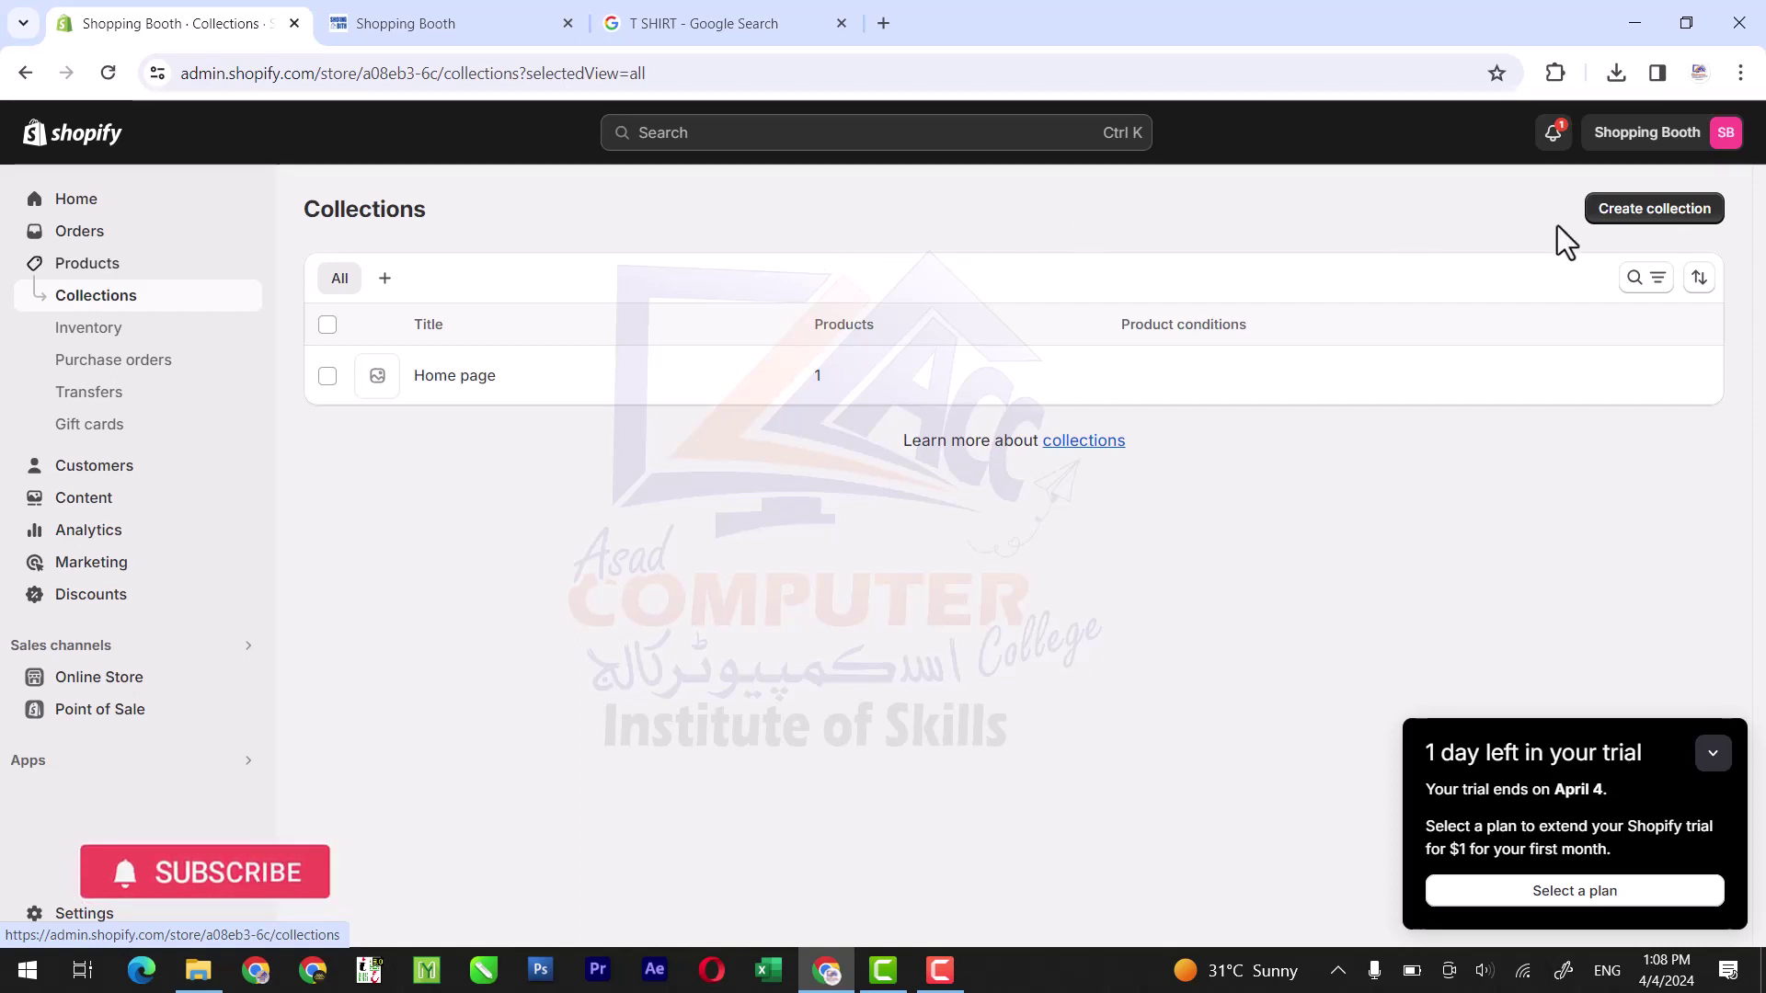
{"action": "left_click", "coordinate": [1610, 230]}
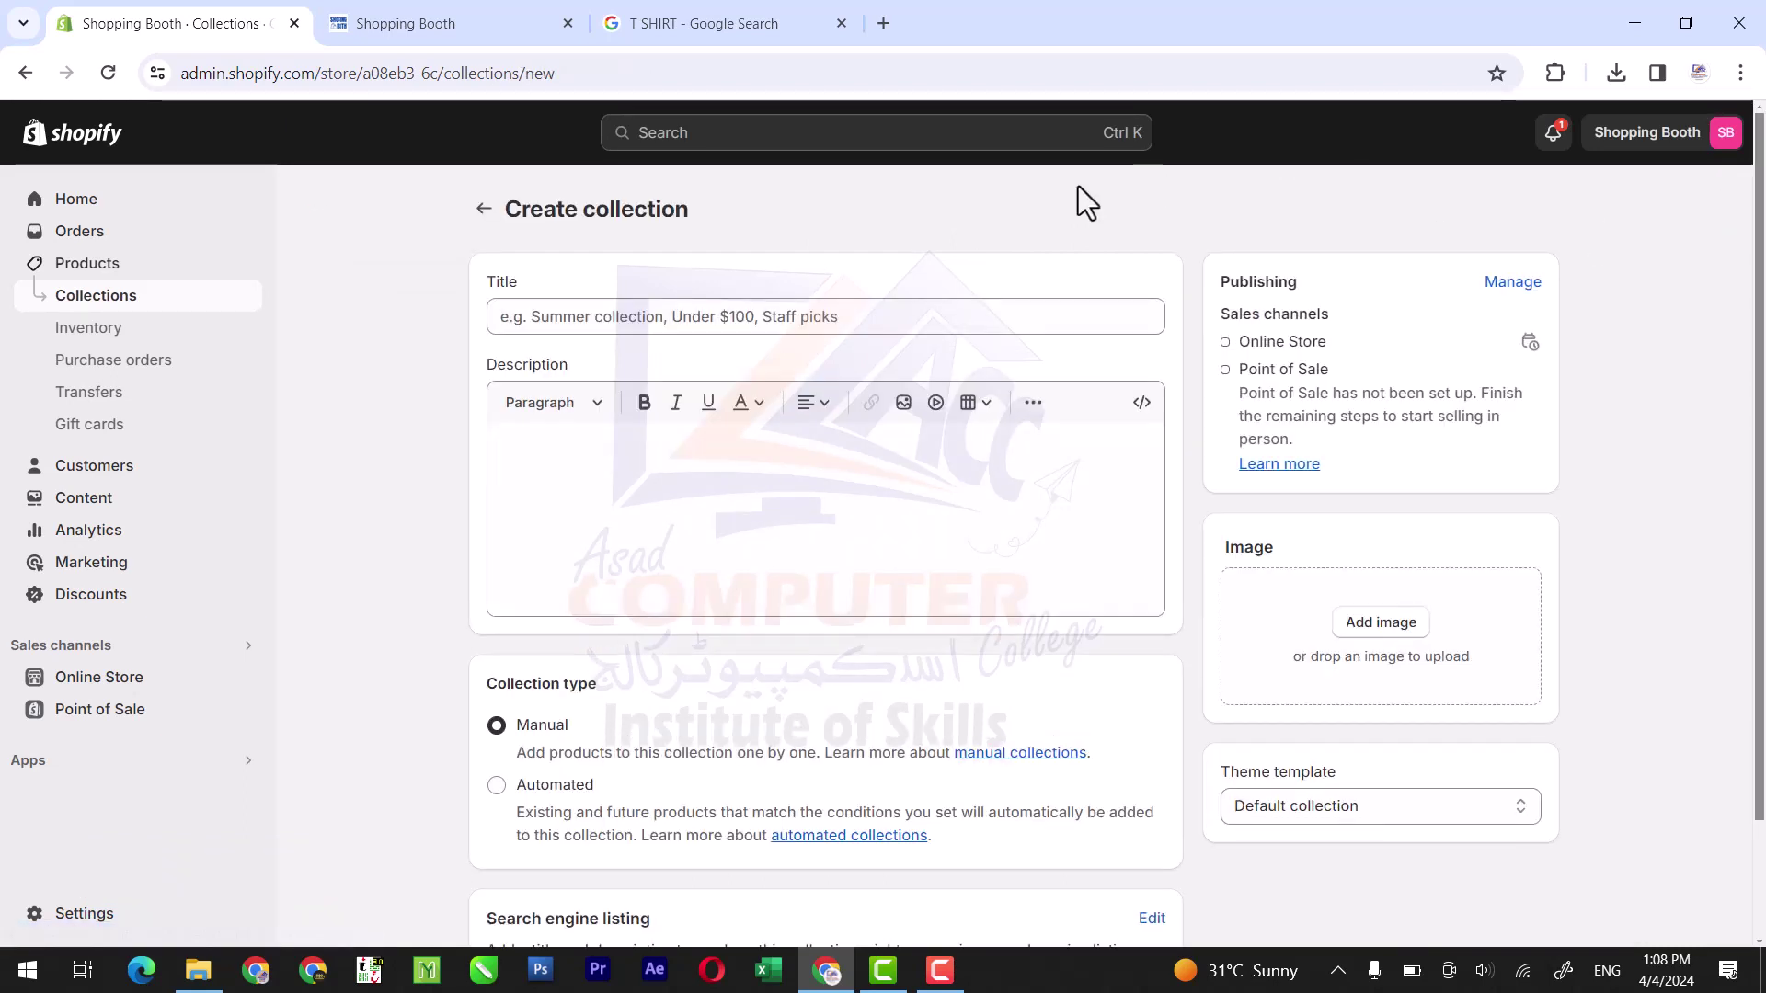
{"action": "left_click", "coordinate": [628, 316]}
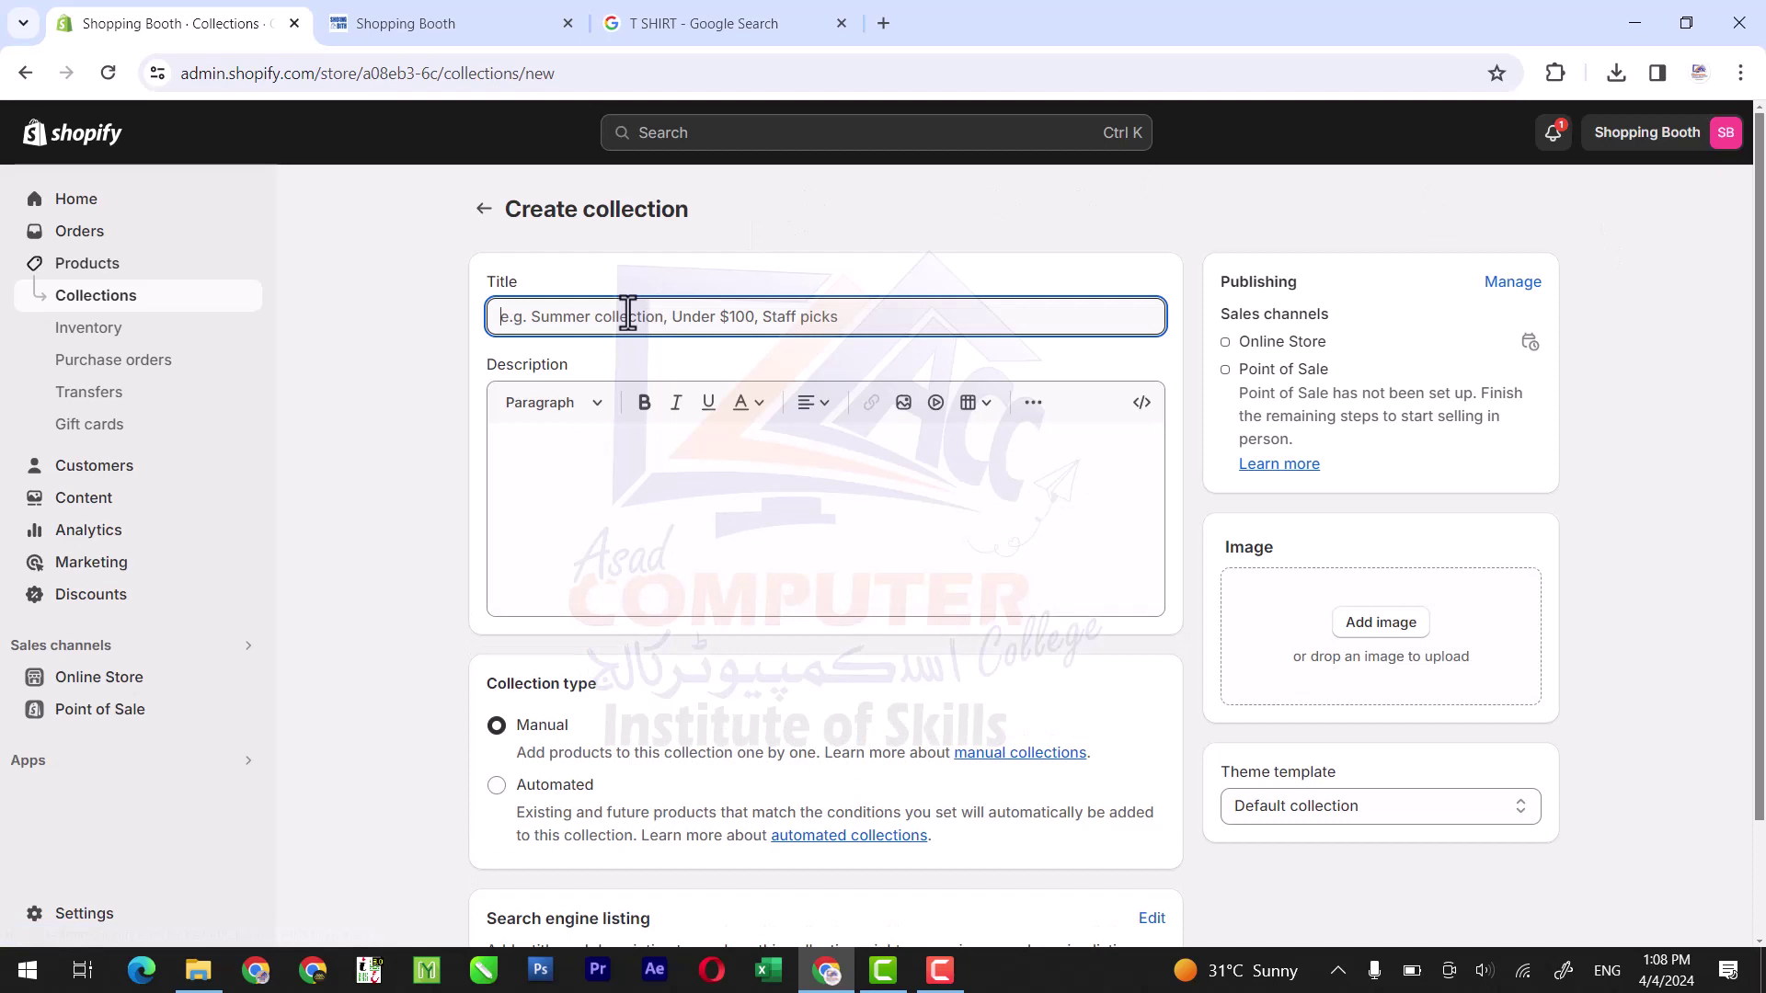
{"action": "type", "text": "Men"}
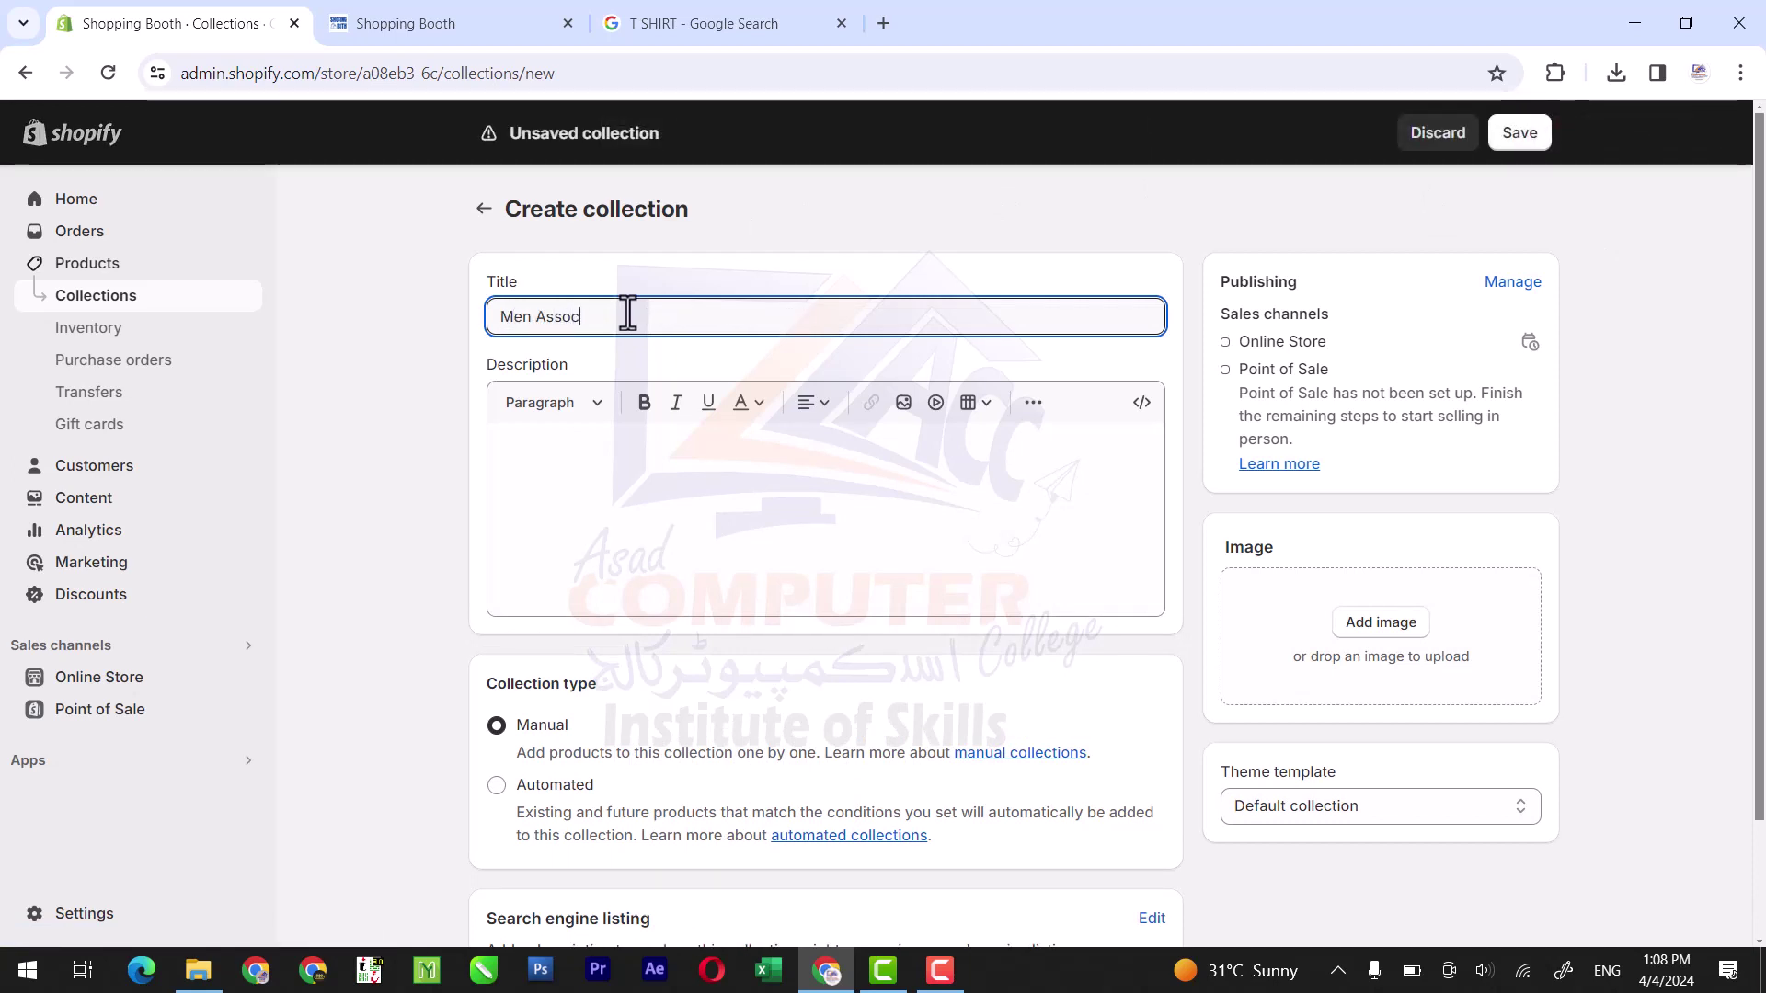
{"action": "type", "text": " Assoc"}
{"action": "type", "text": "rie"}
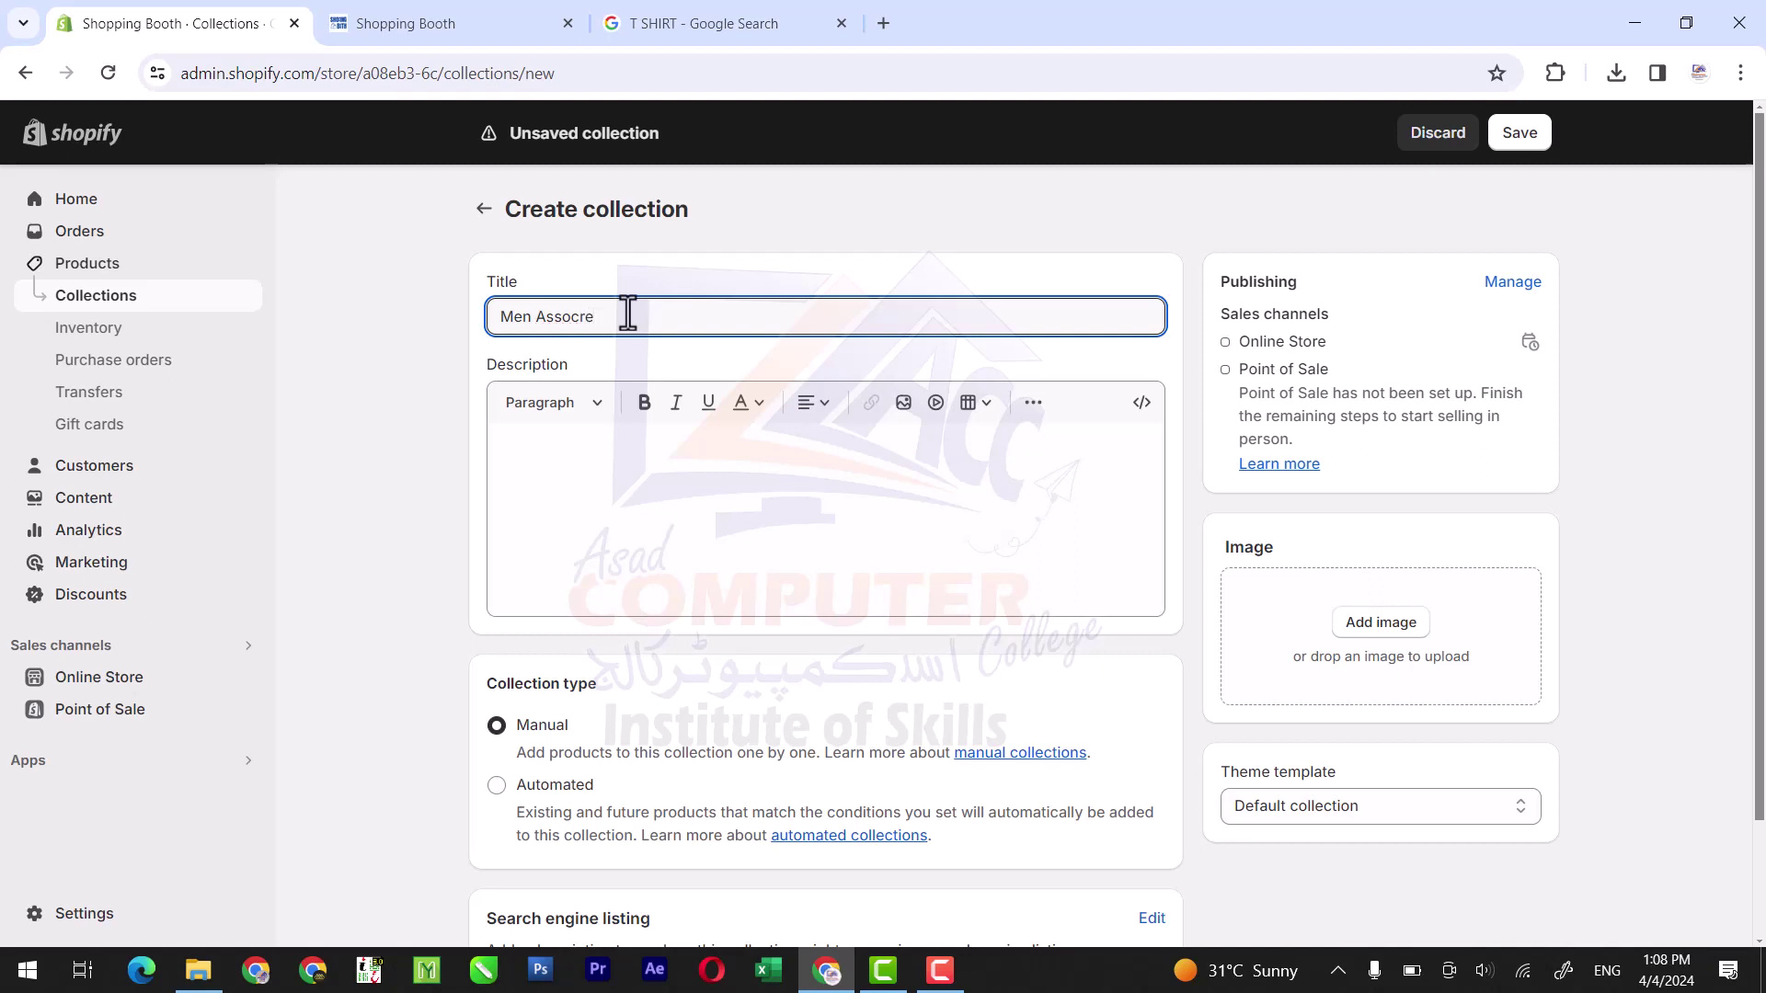
{"action": "type", "text": "s"}
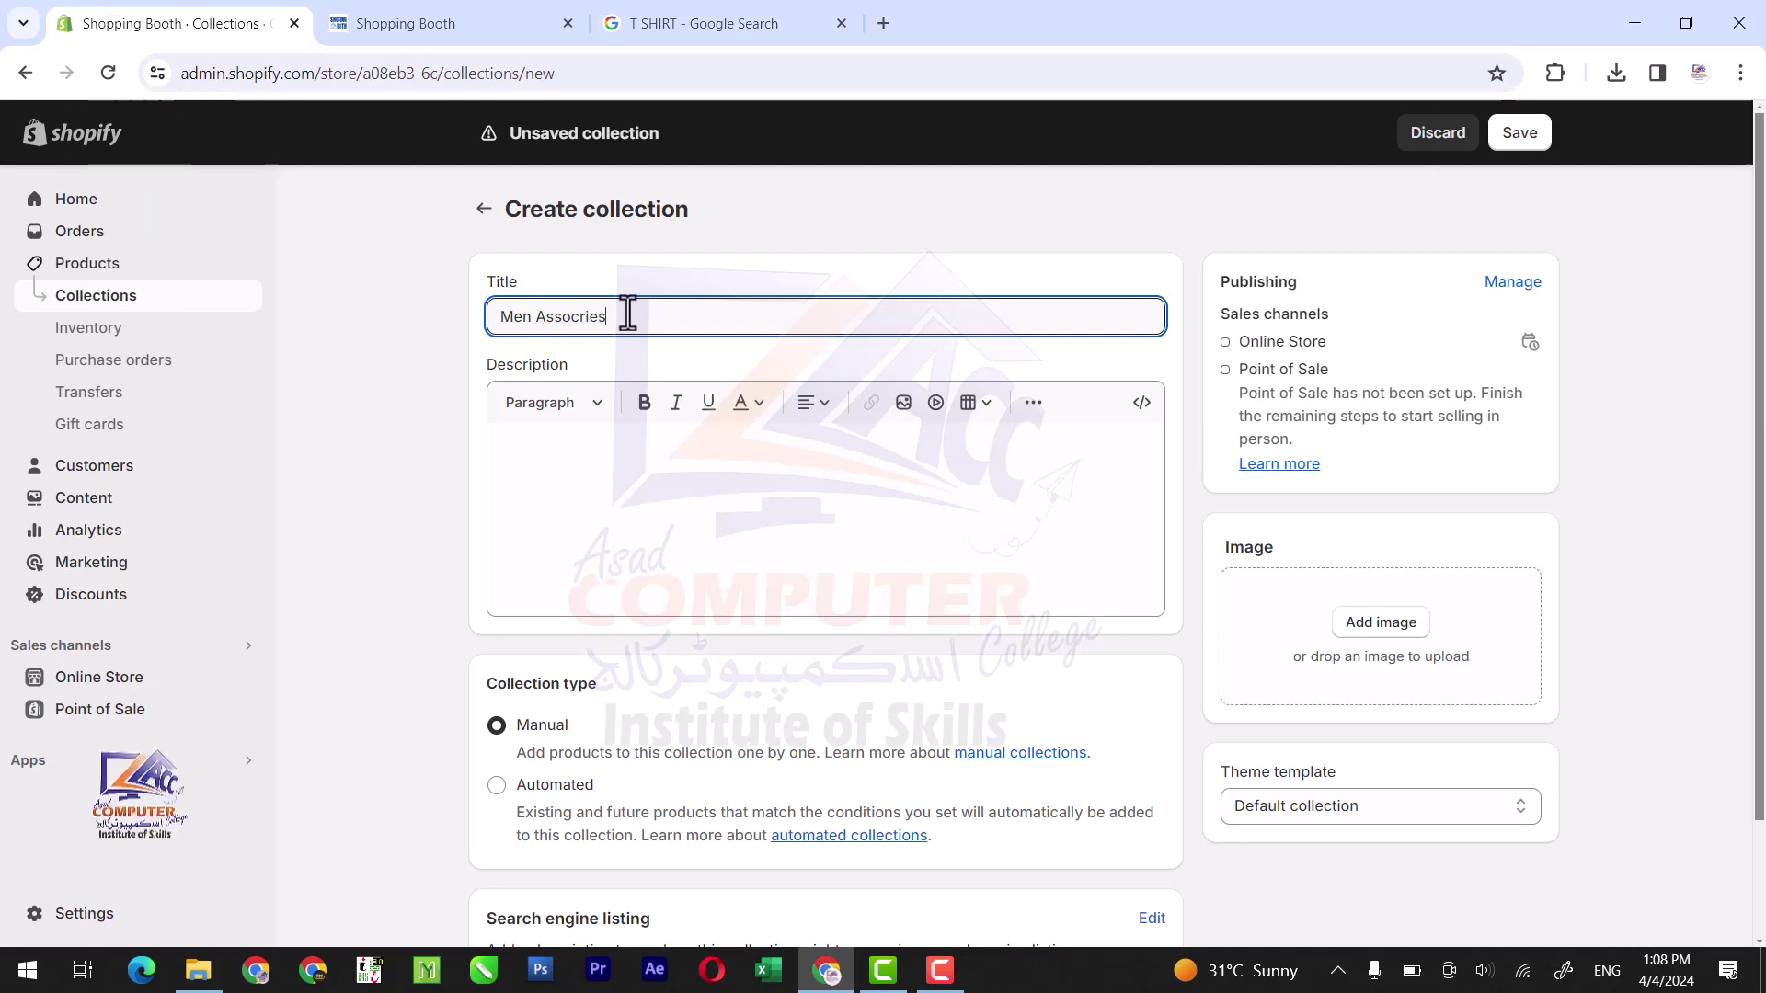
Step: Check the spelling suggestions for "Assocries" in the collection title and dismiss them
{"action": "left_click", "coordinate": [572, 466]}
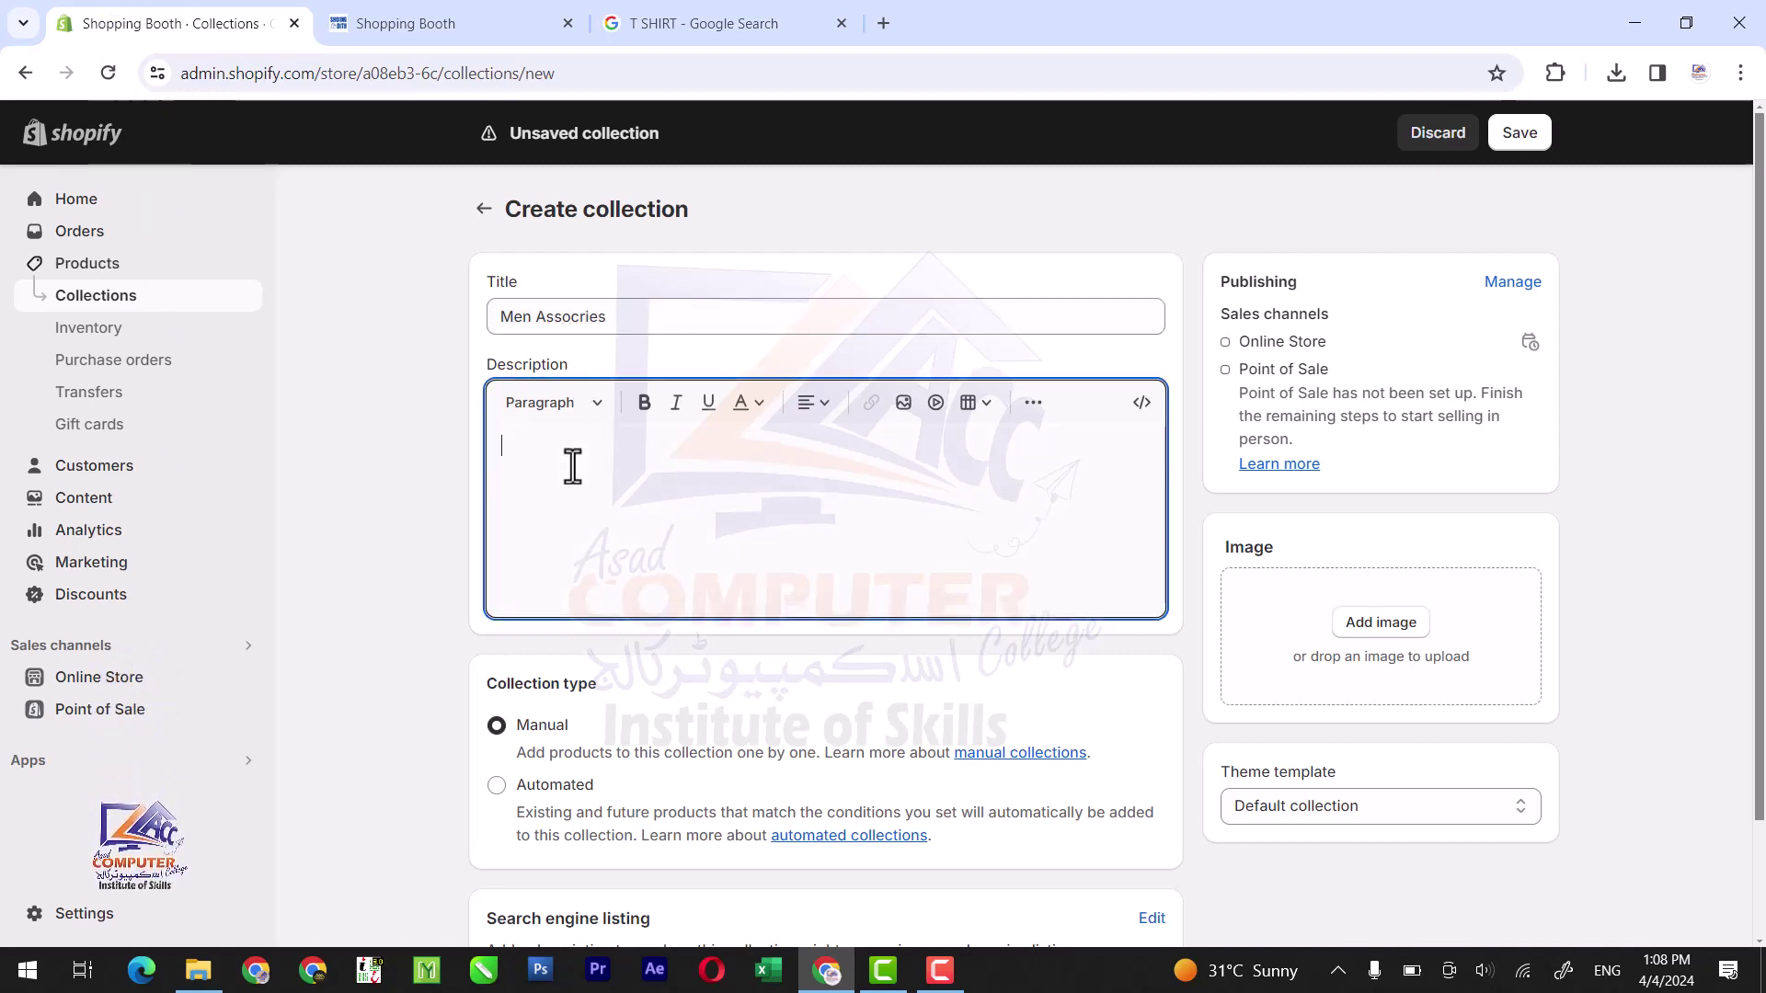
{"action": "left_click", "coordinate": [593, 322]}
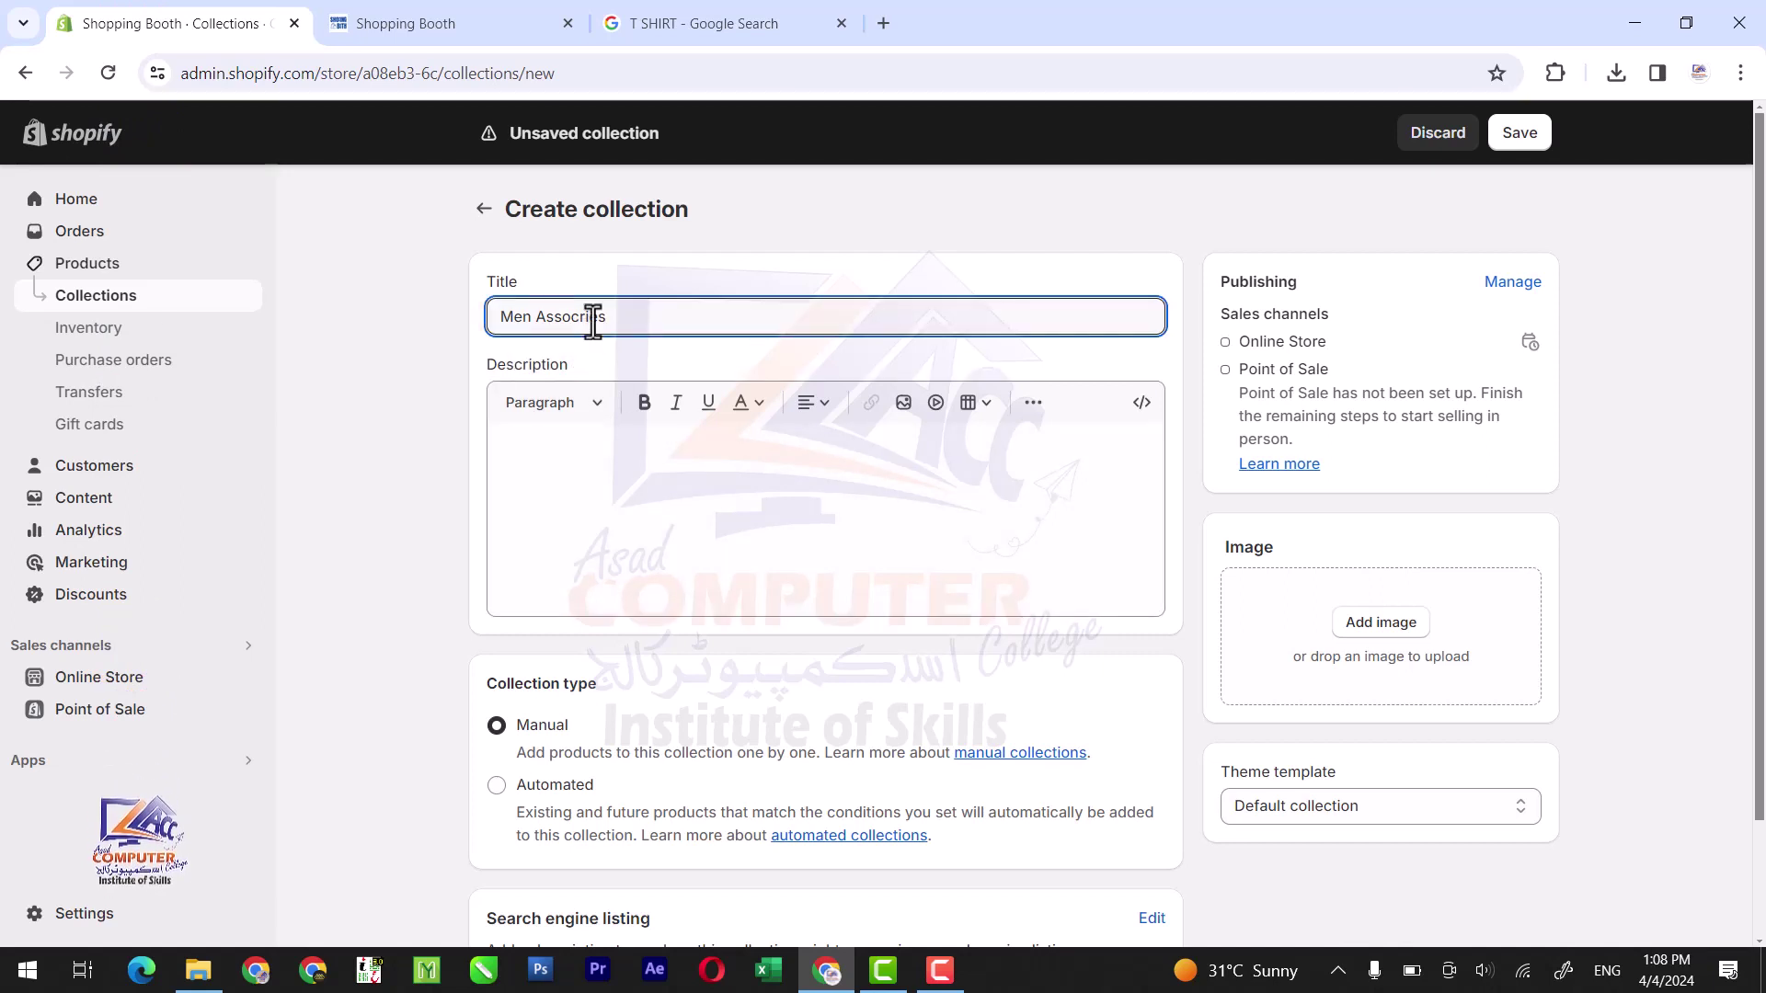
{"action": "right_click", "coordinate": [595, 319]}
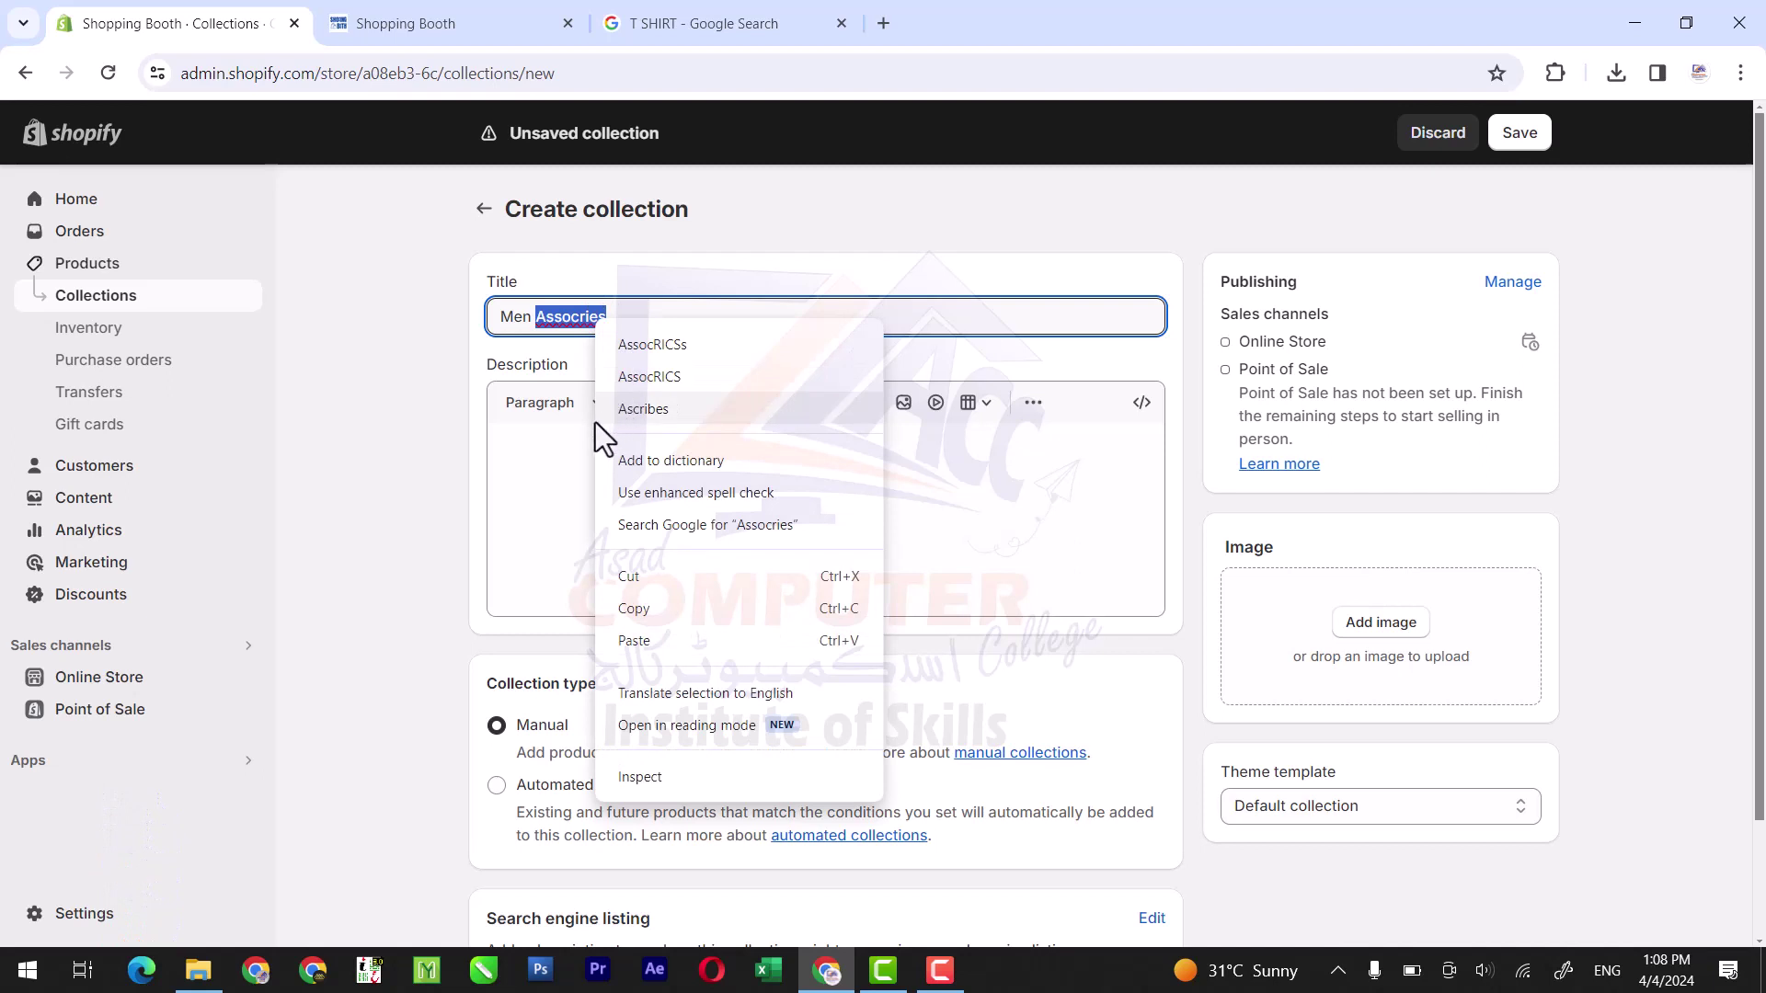
{"action": "left_click", "coordinate": [565, 427]}
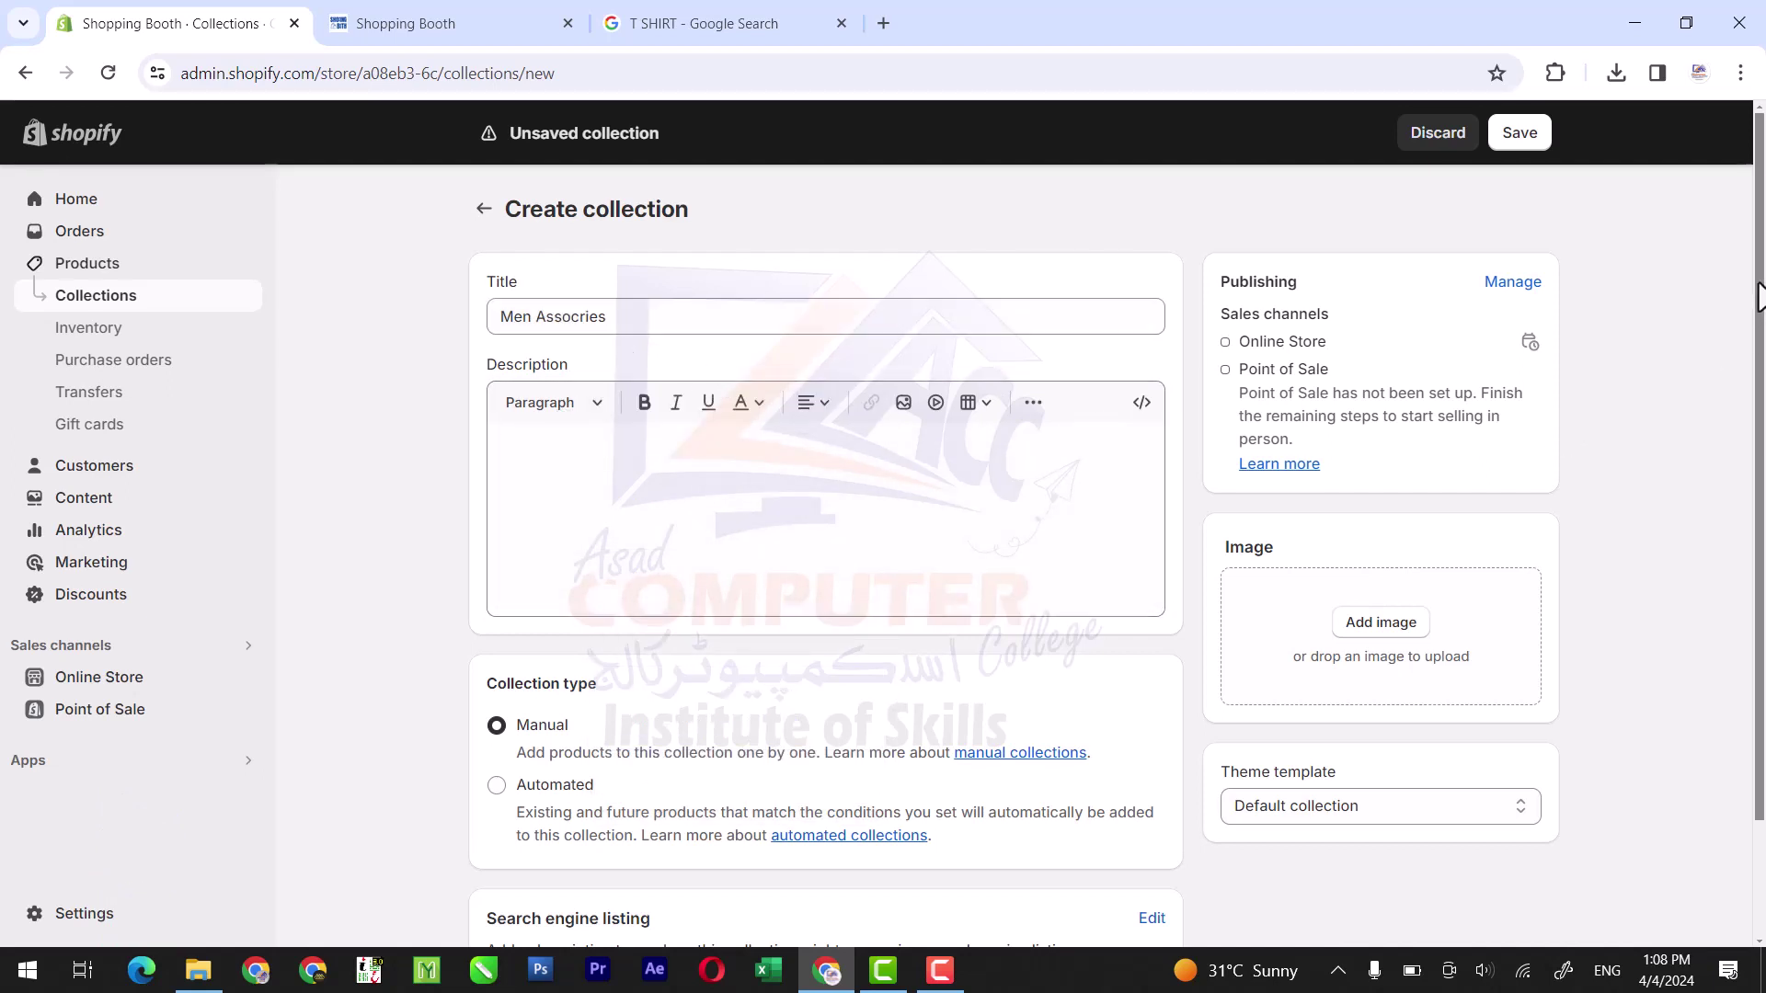
Step: Save the new collection with the Manual collection type and an empty description, and return to the product list
{"action": "left_click_drag", "start_coordinate": [1759, 297], "coordinate": [1761, 365]}
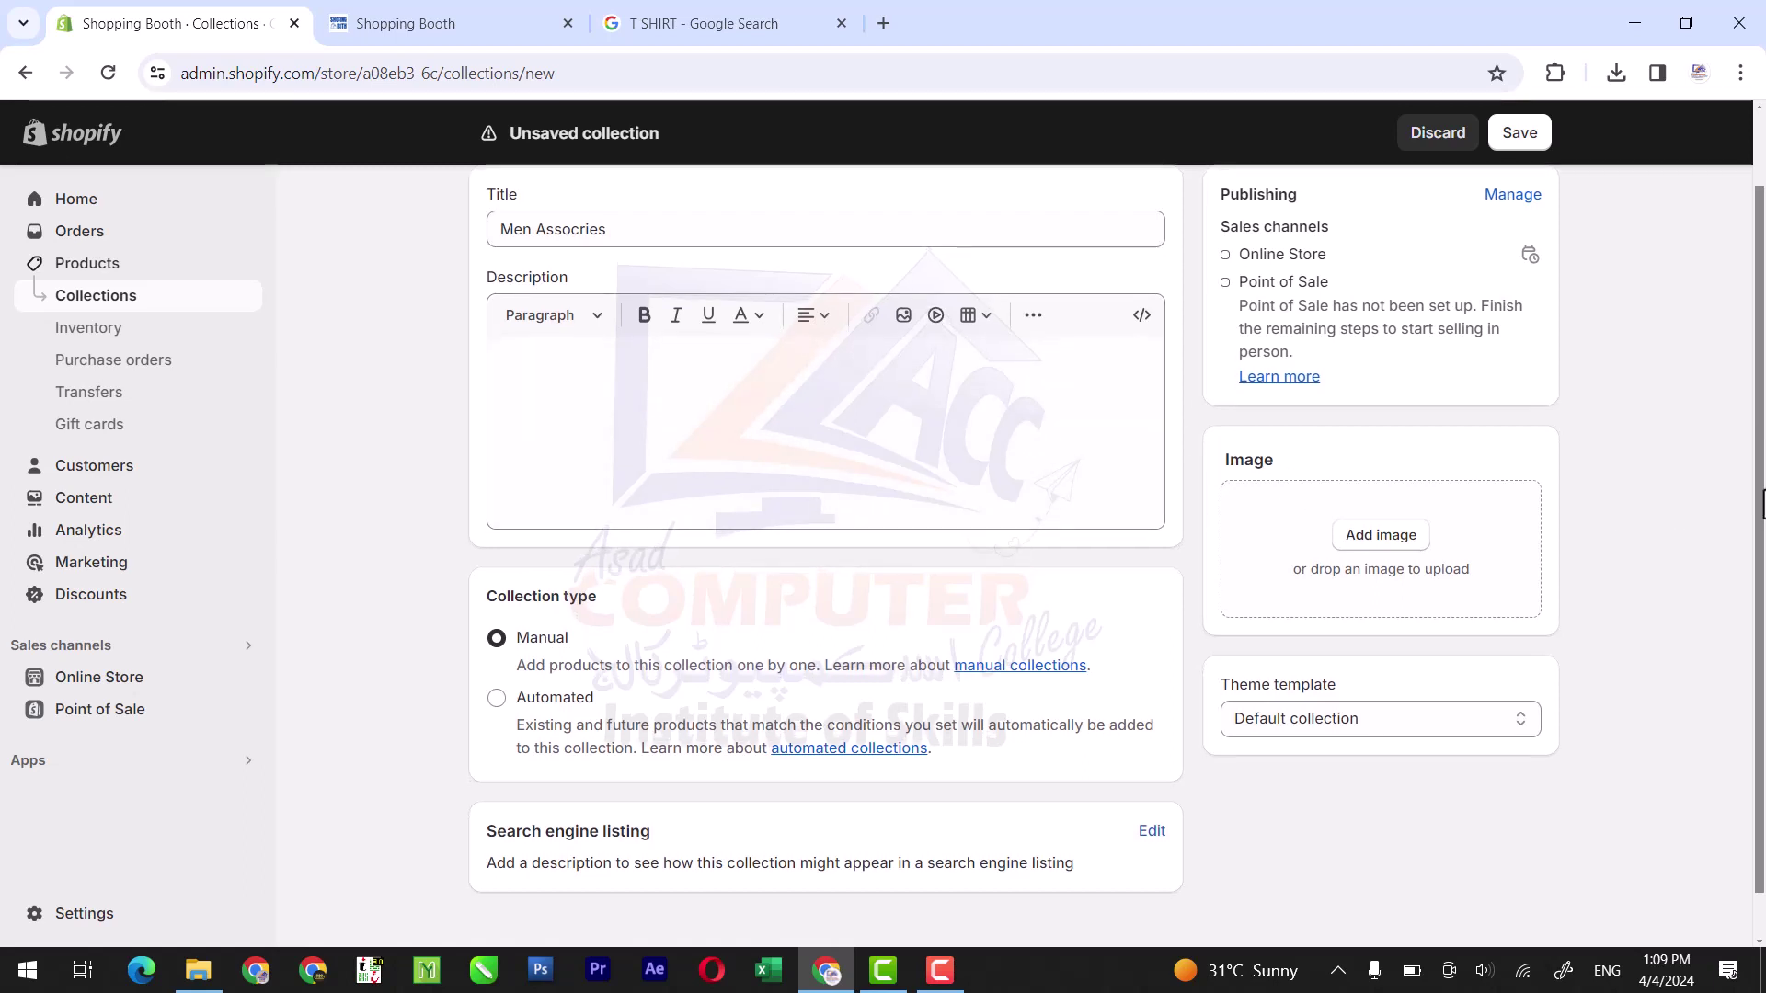
{"action": "scroll", "coordinate": [1759, 477], "scroll_direction": "down", "scroll_amount": 1}
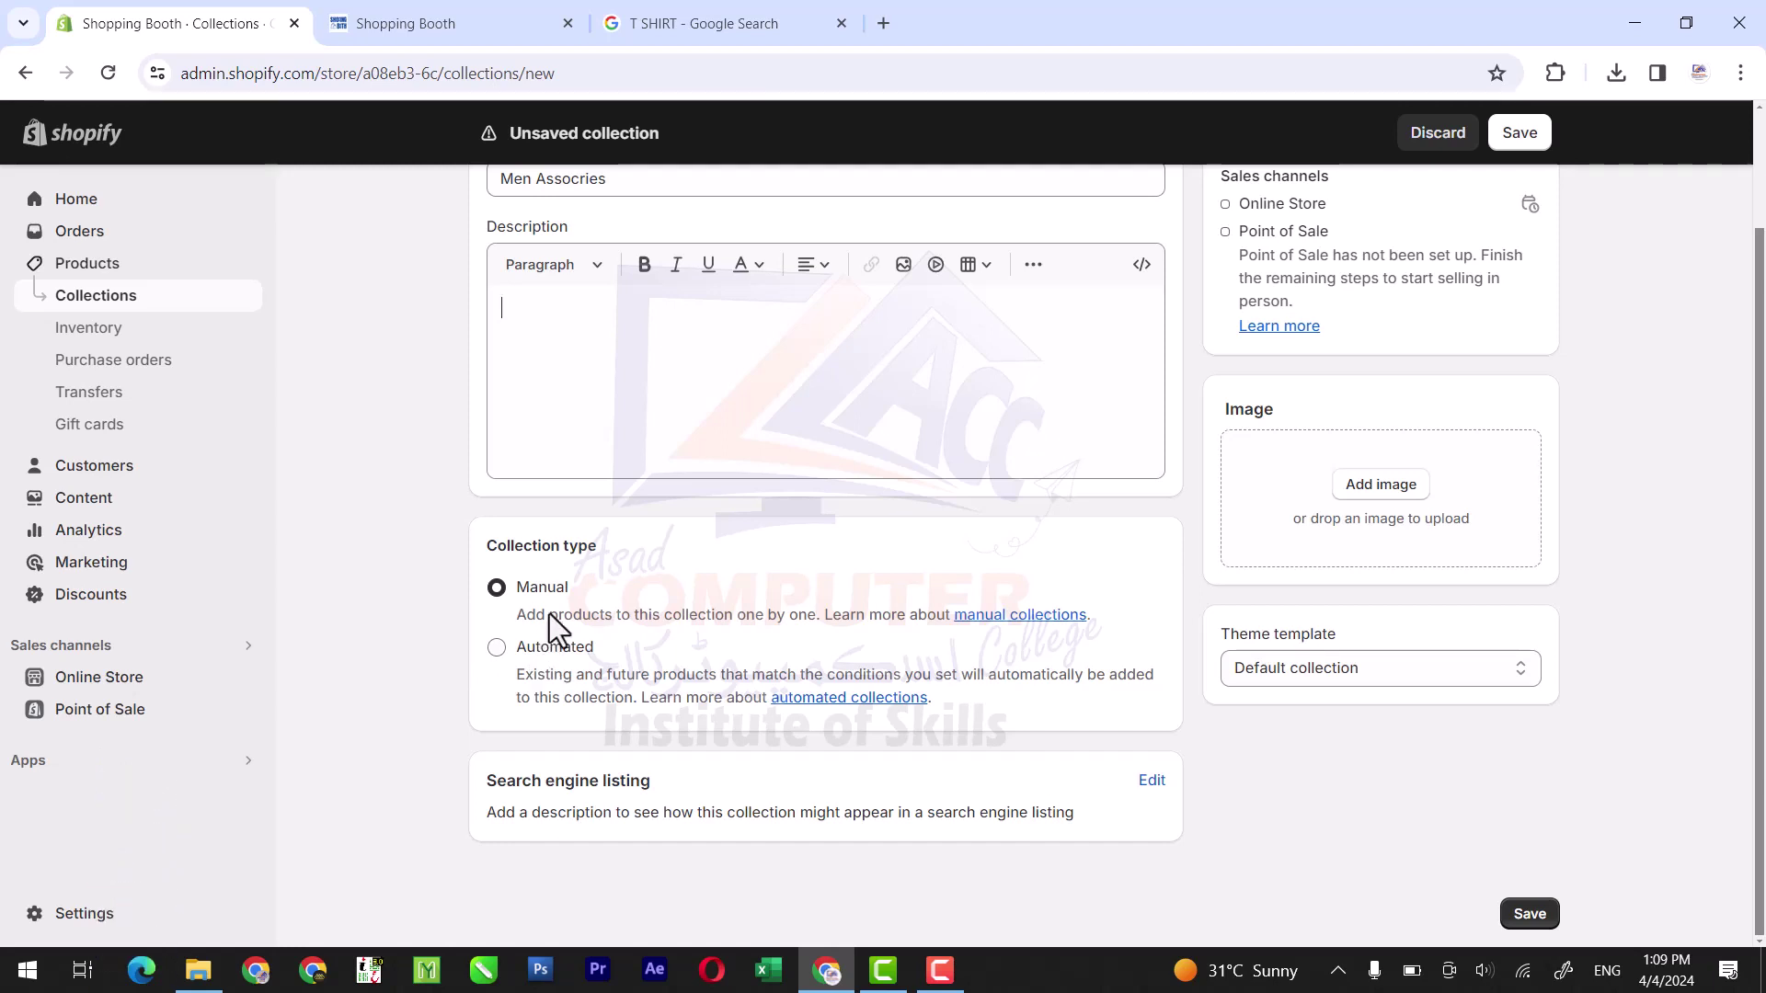
{"action": "left_click", "coordinate": [1522, 136]}
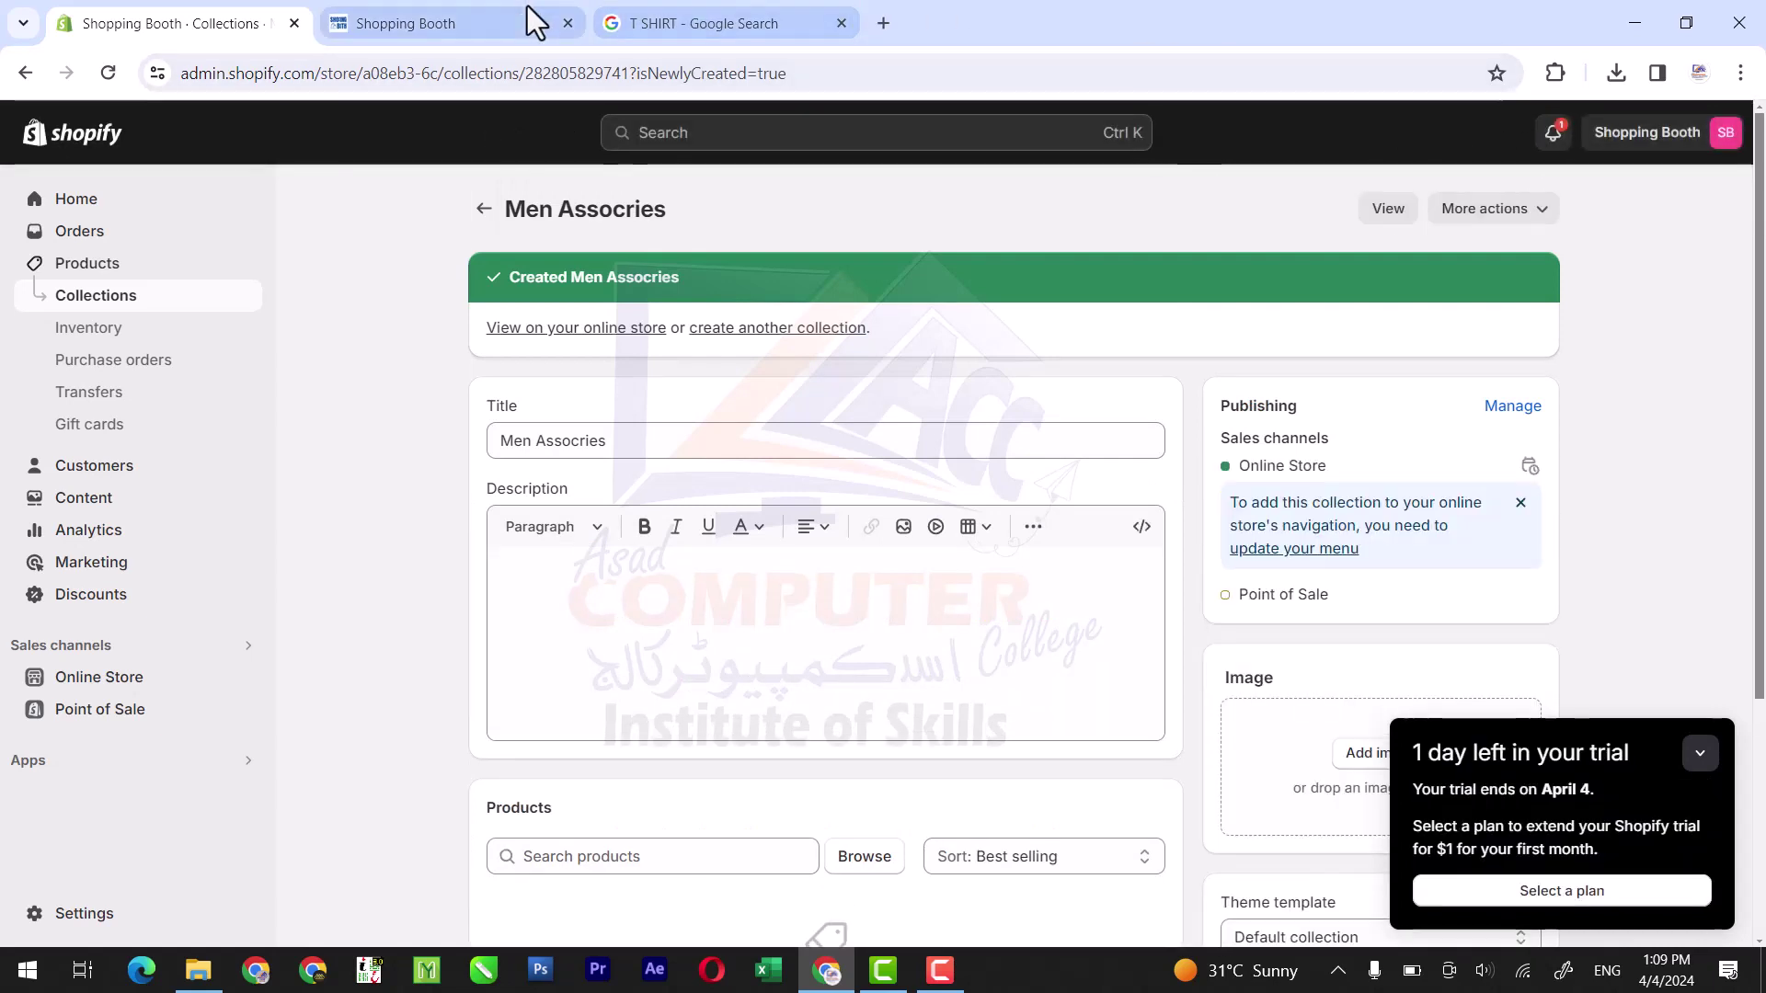
{"action": "left_click", "coordinate": [123, 276]}
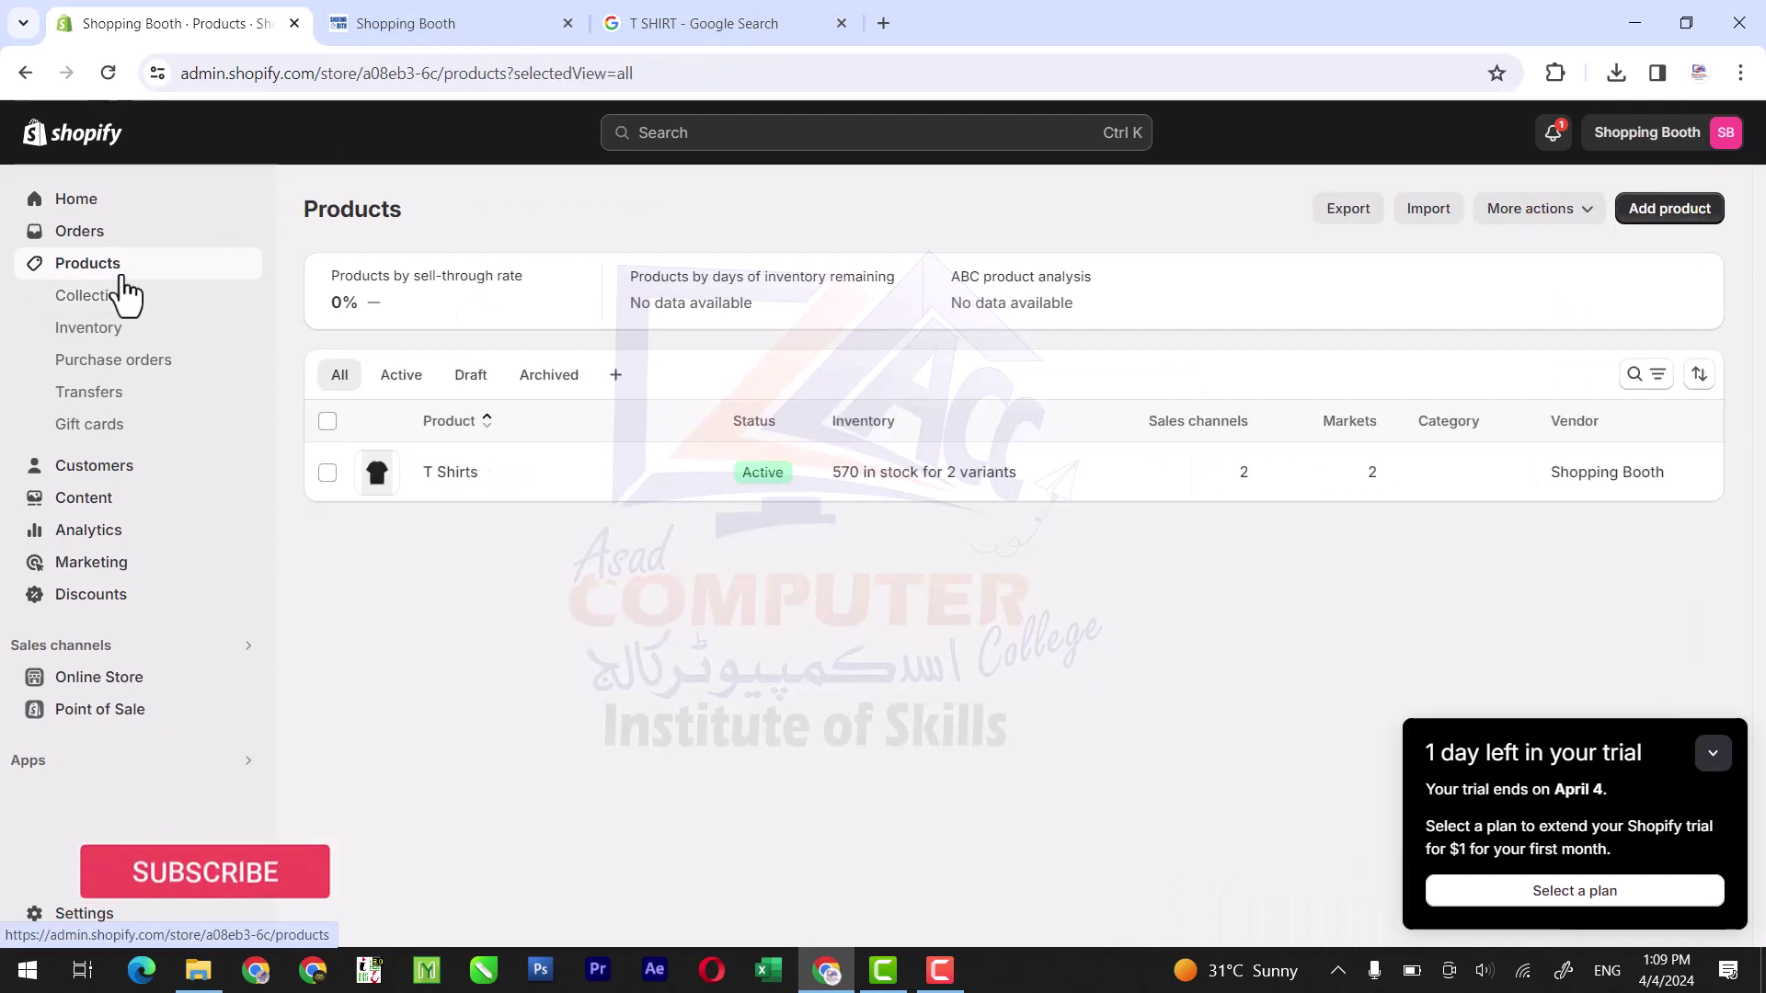
Step: Open the T Shirts product and look through the available product category options without choosing one
{"action": "left_click", "coordinate": [453, 474]}
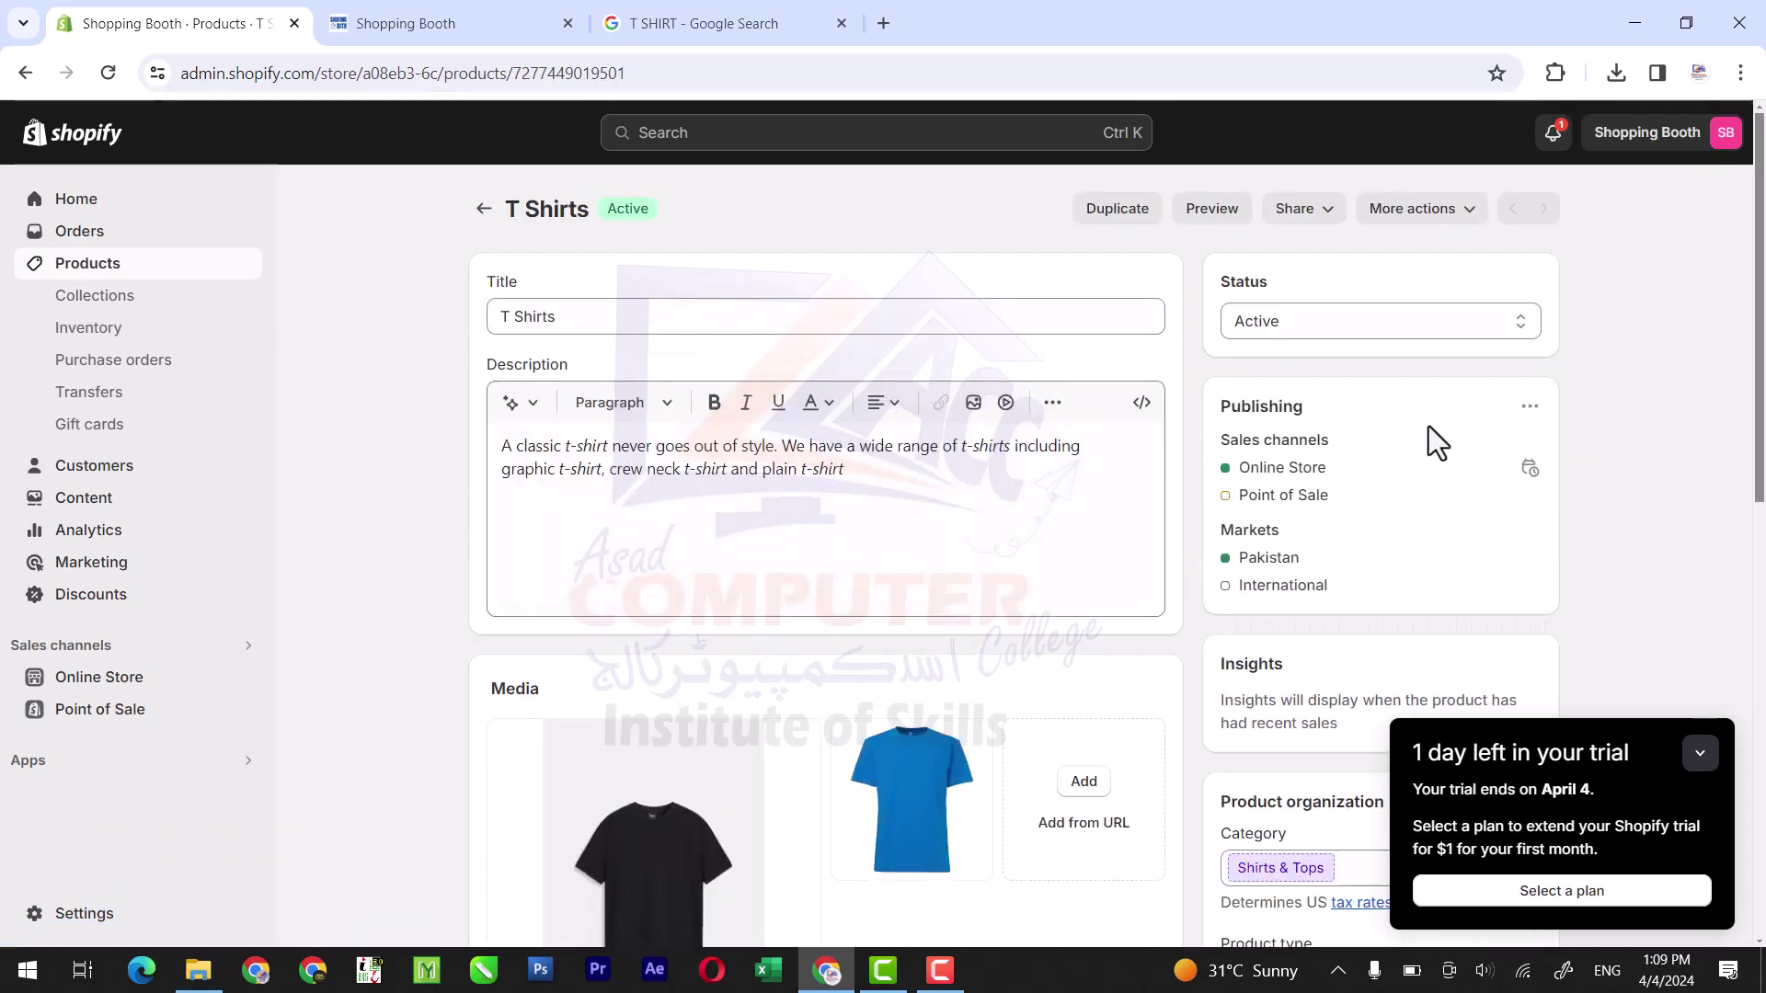
{"action": "left_click_drag", "start_coordinate": [1758, 315], "coordinate": [1763, 451]}
{"action": "left_click_drag", "start_coordinate": [1761, 475], "coordinate": [1758, 502]}
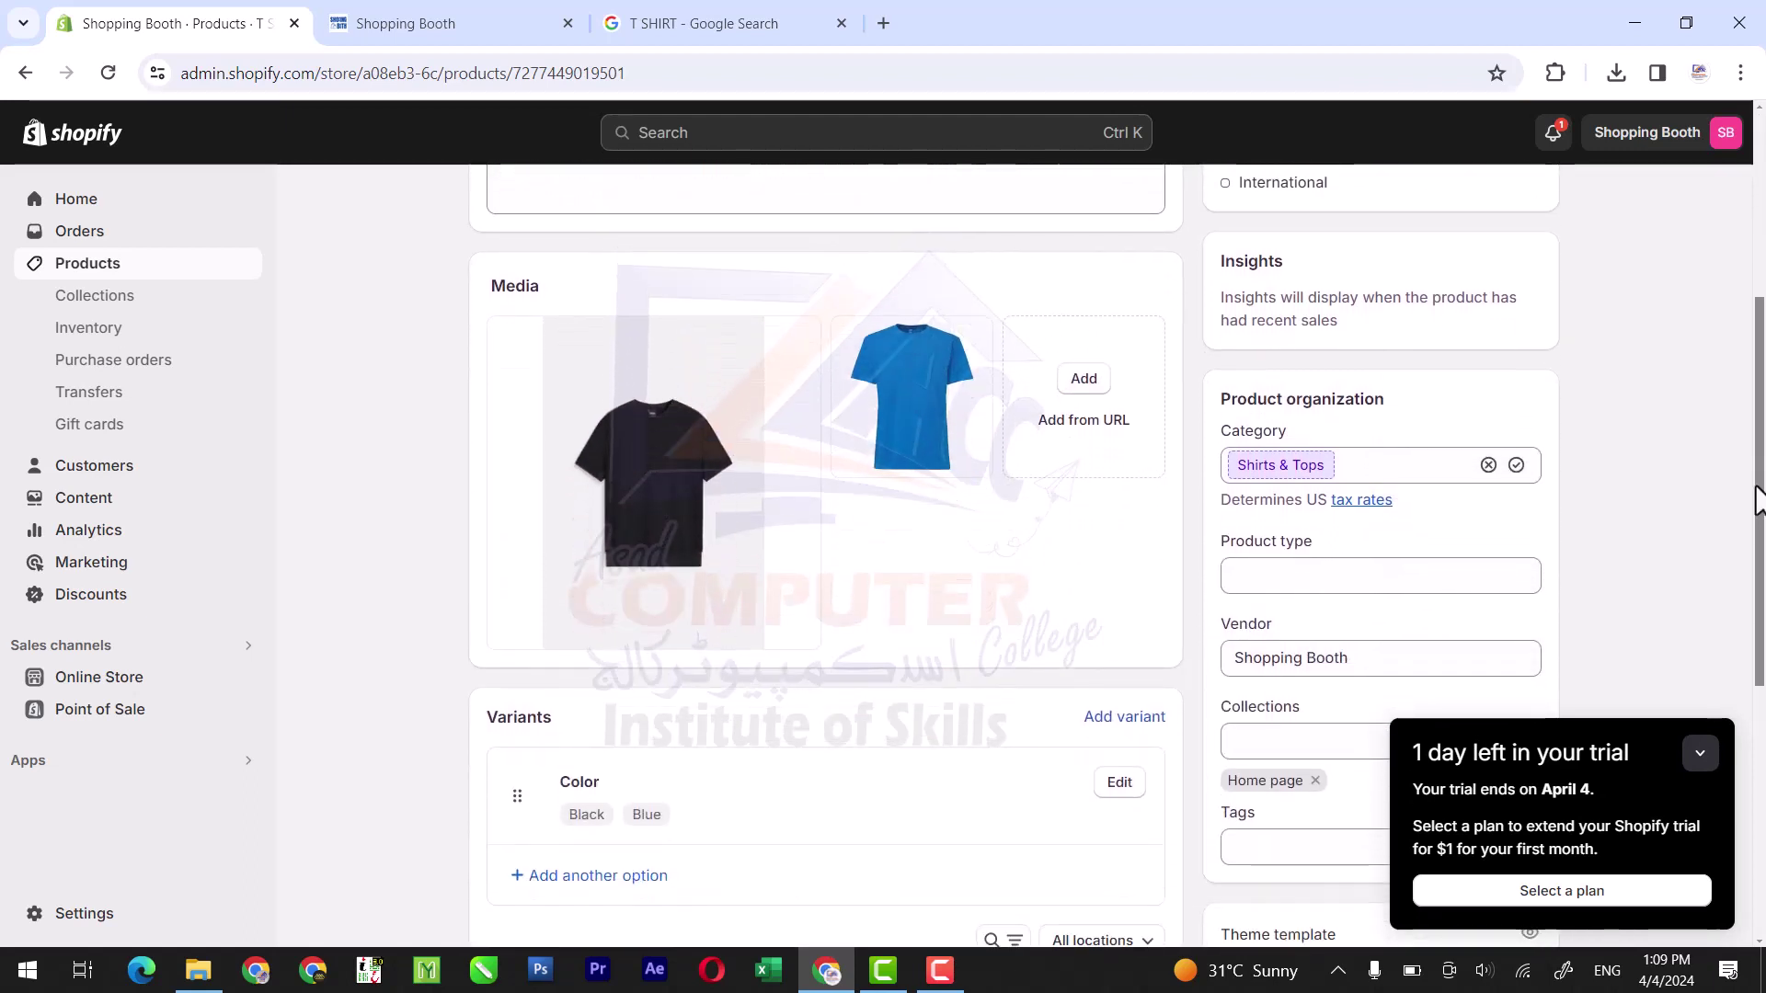
{"action": "left_click", "coordinate": [1359, 466]}
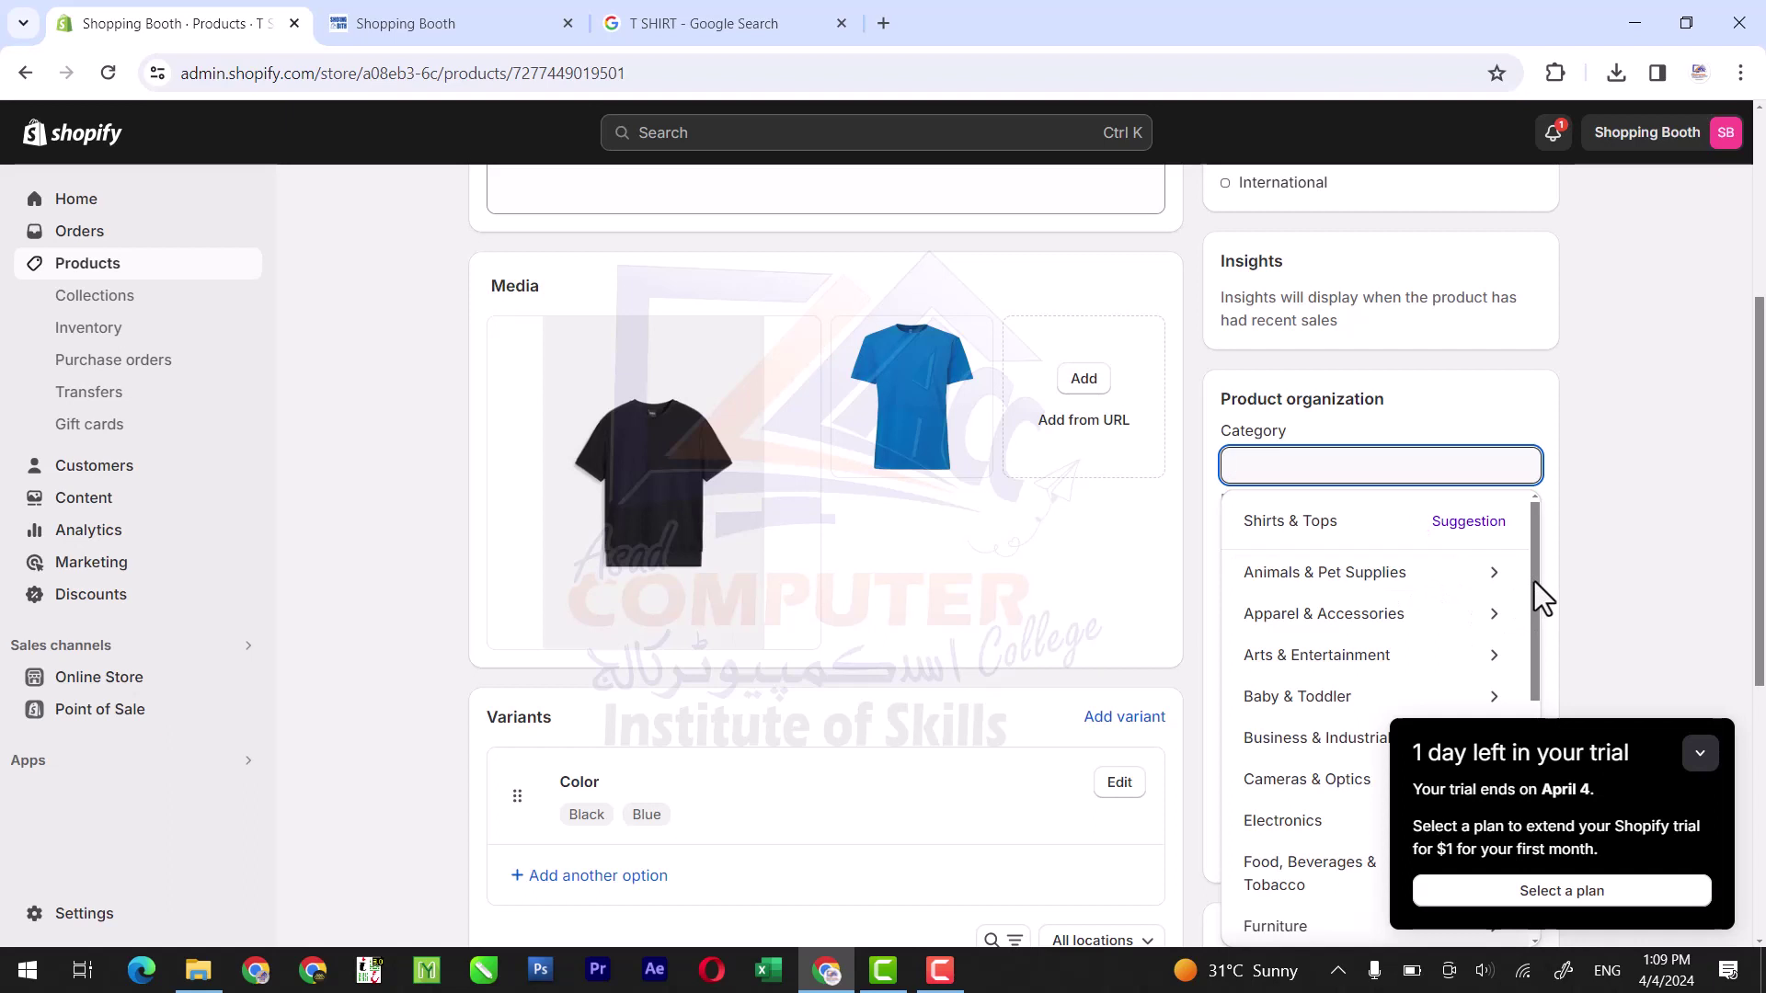
{"action": "mouse_move", "coordinate": [1534, 581]}
{"action": "left_mouse_down"}
{"action": "mouse_move", "coordinate": [1541, 831]}
{"action": "mouse_move", "coordinate": [1520, 592]}
{"action": "left_mouse_up"}
{"action": "left_click", "coordinate": [1642, 559]}
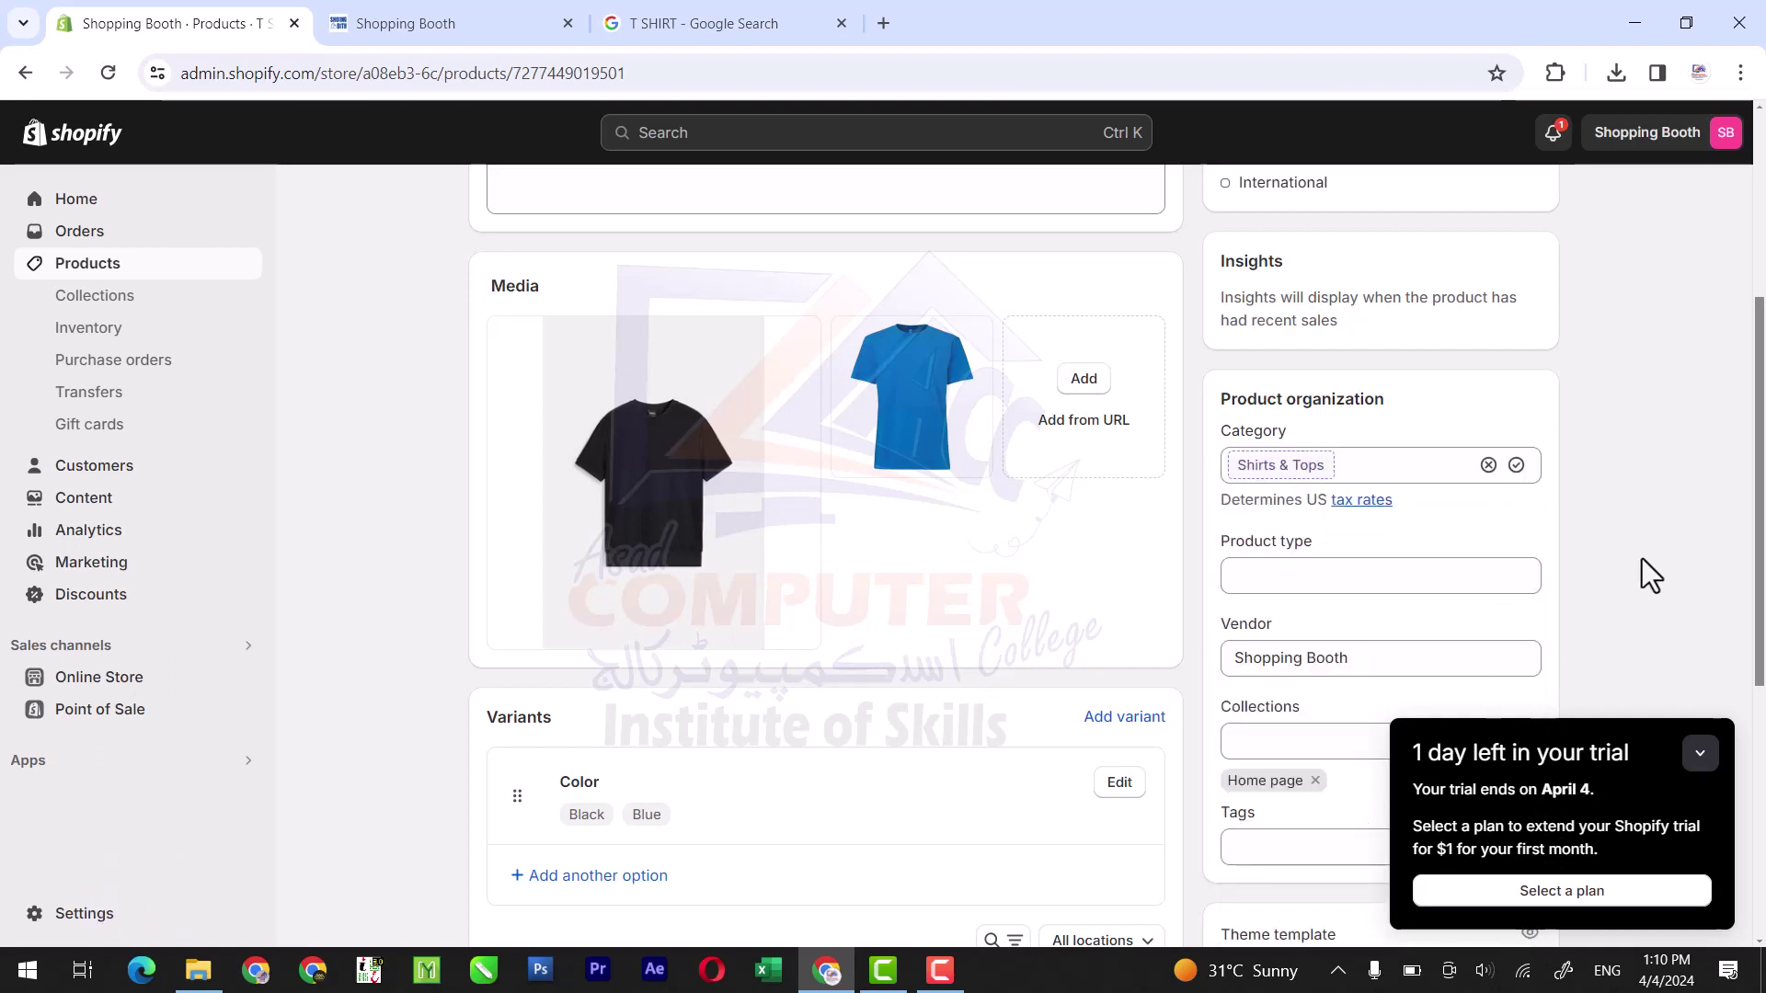
Step: Assign the T Shirts product to the Men Assocries collection in addition to Home page
{"action": "scroll", "coordinate": [1757, 504], "scroll_direction": "down", "scroll_amount": 1}
{"action": "scroll", "coordinate": [1762, 504], "scroll_direction": "down", "scroll_amount": 2}
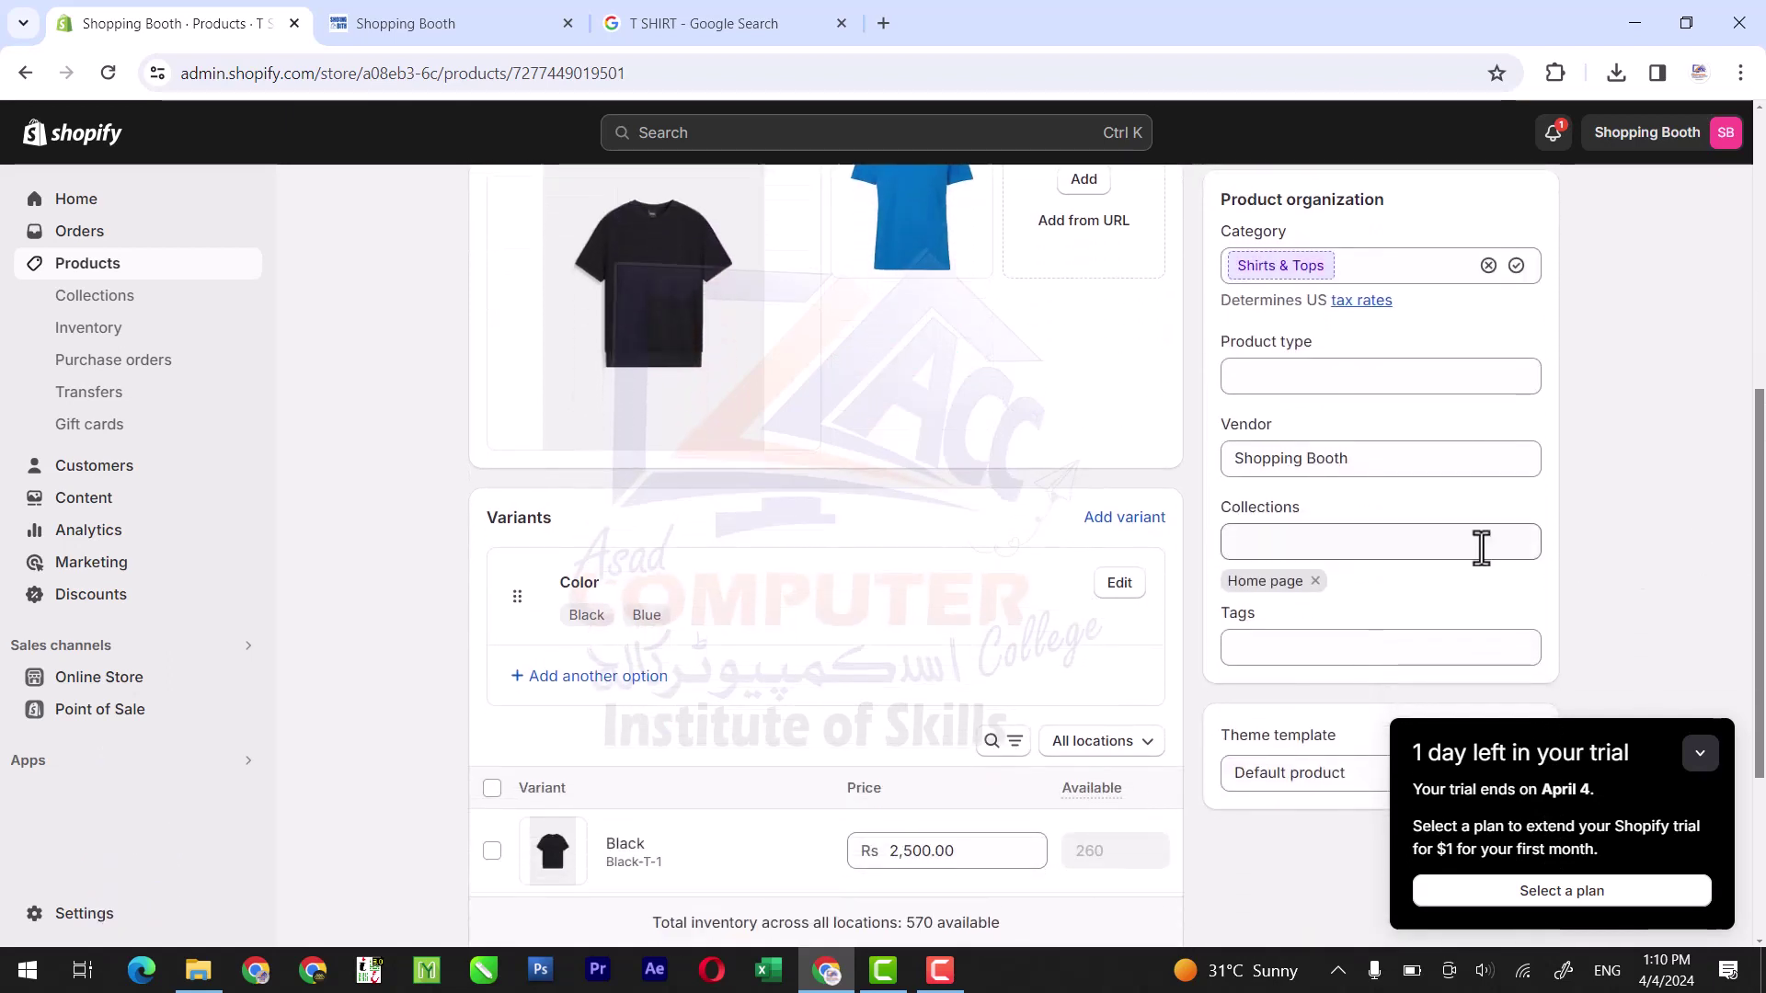
{"action": "left_click", "coordinate": [1448, 545]}
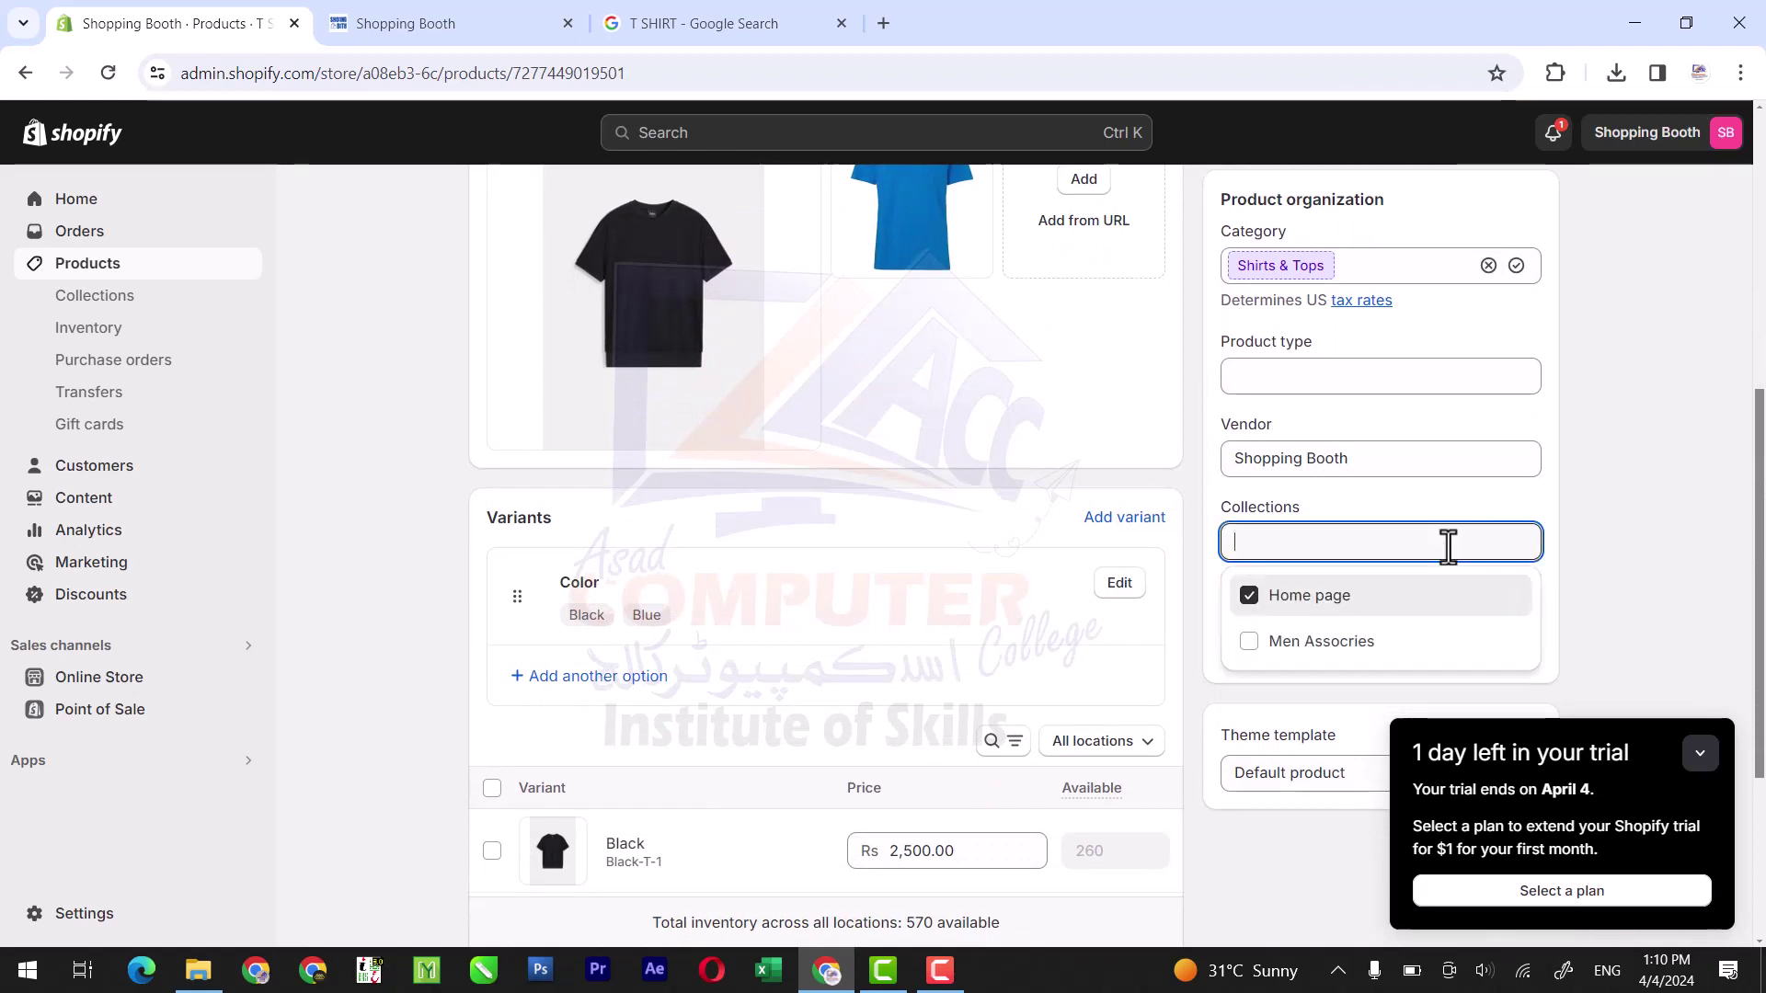
{"action": "left_click", "coordinate": [1250, 598]}
{"action": "left_click", "coordinate": [1252, 605]}
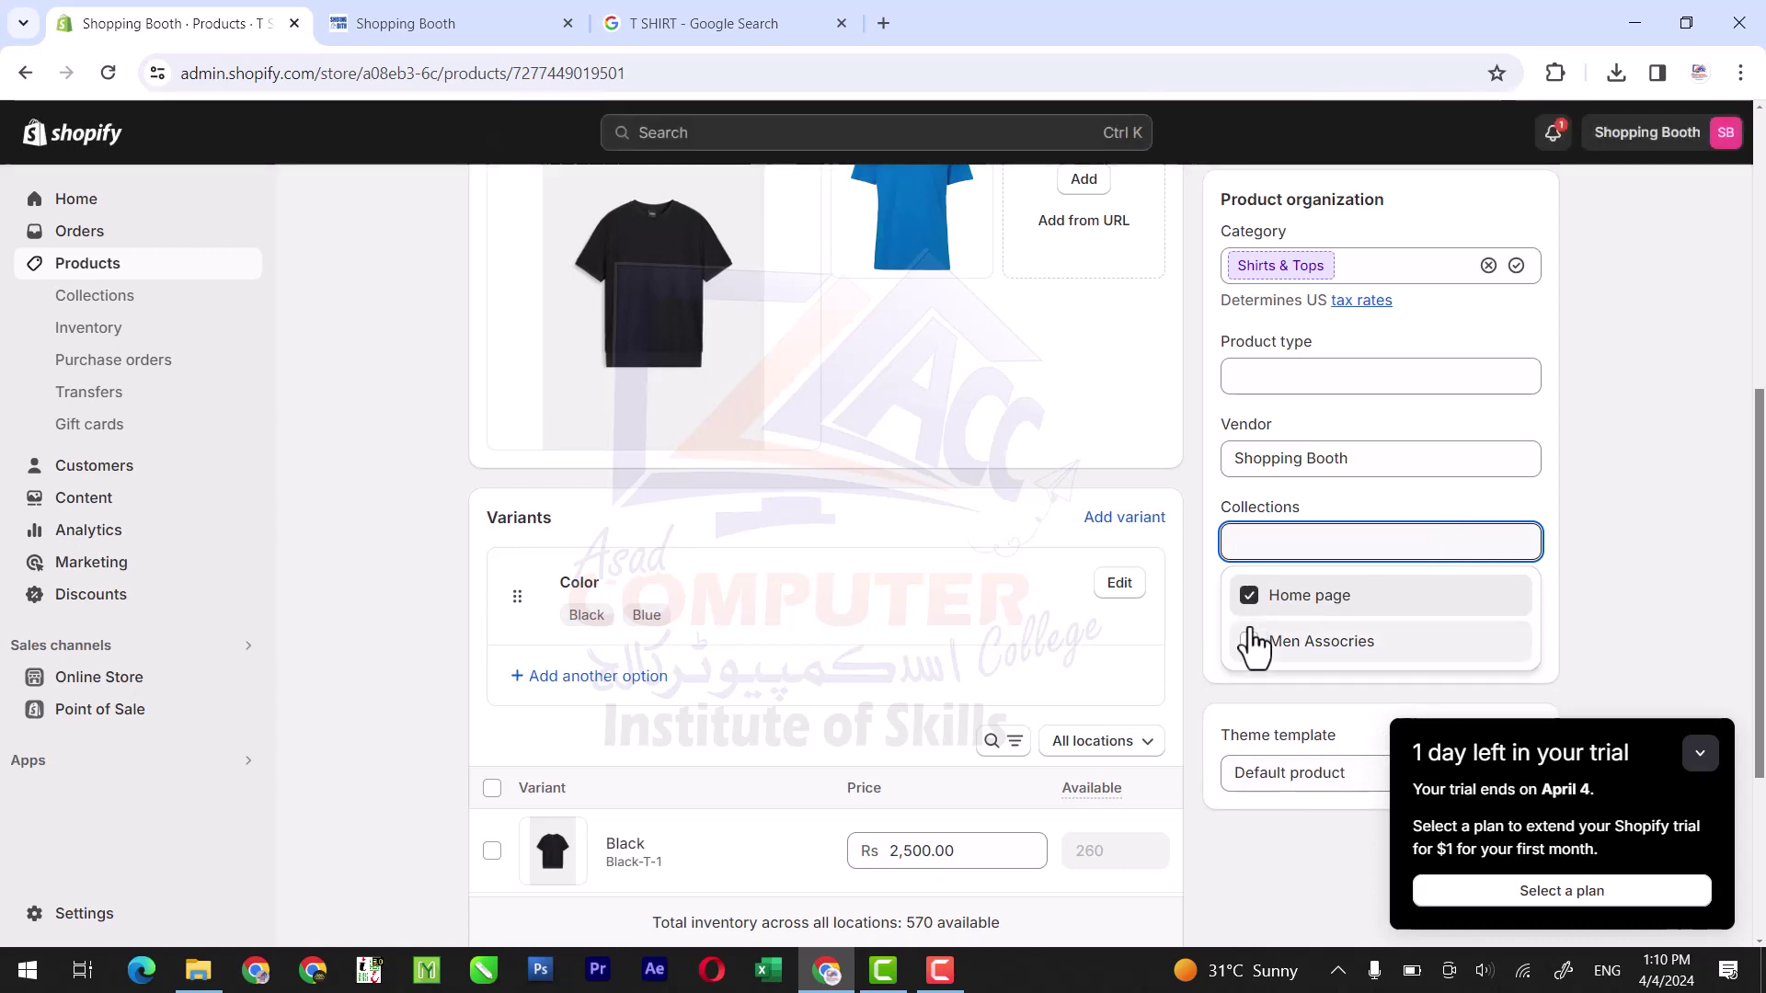
{"action": "left_click", "coordinate": [1249, 642]}
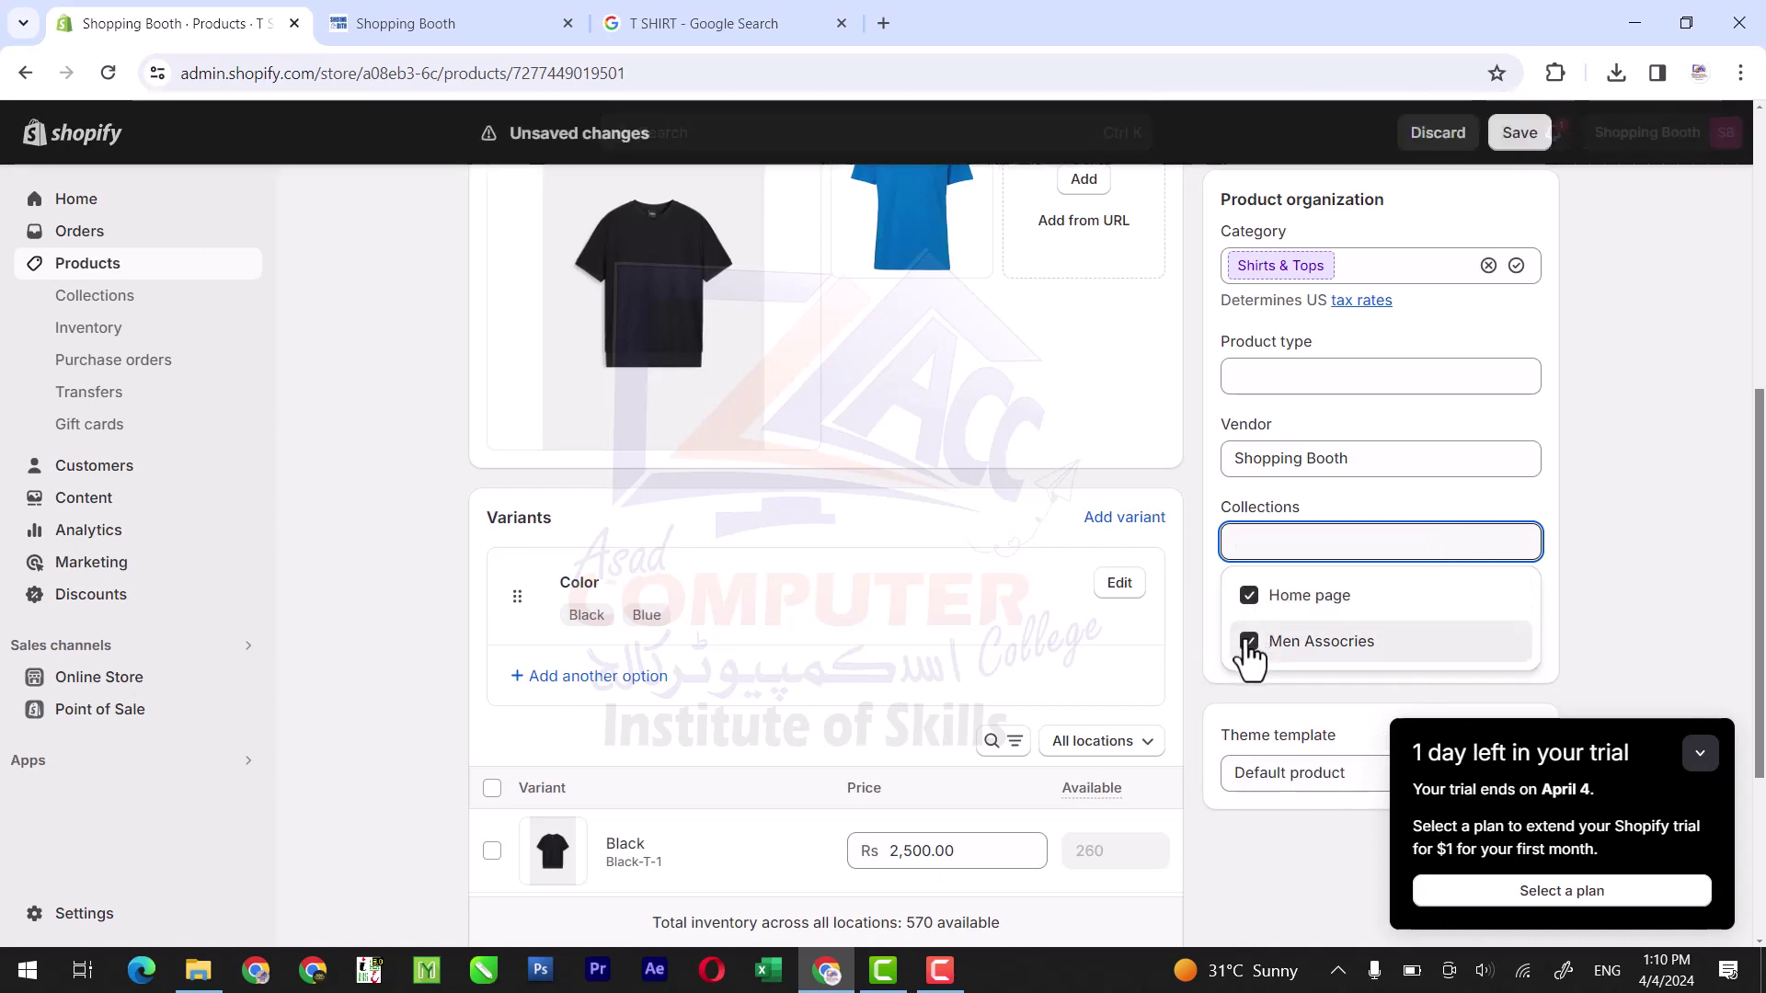
{"action": "left_click", "coordinate": [1583, 600]}
{"action": "scroll", "coordinate": [1758, 532], "scroll_direction": "up", "scroll_amount": 1}
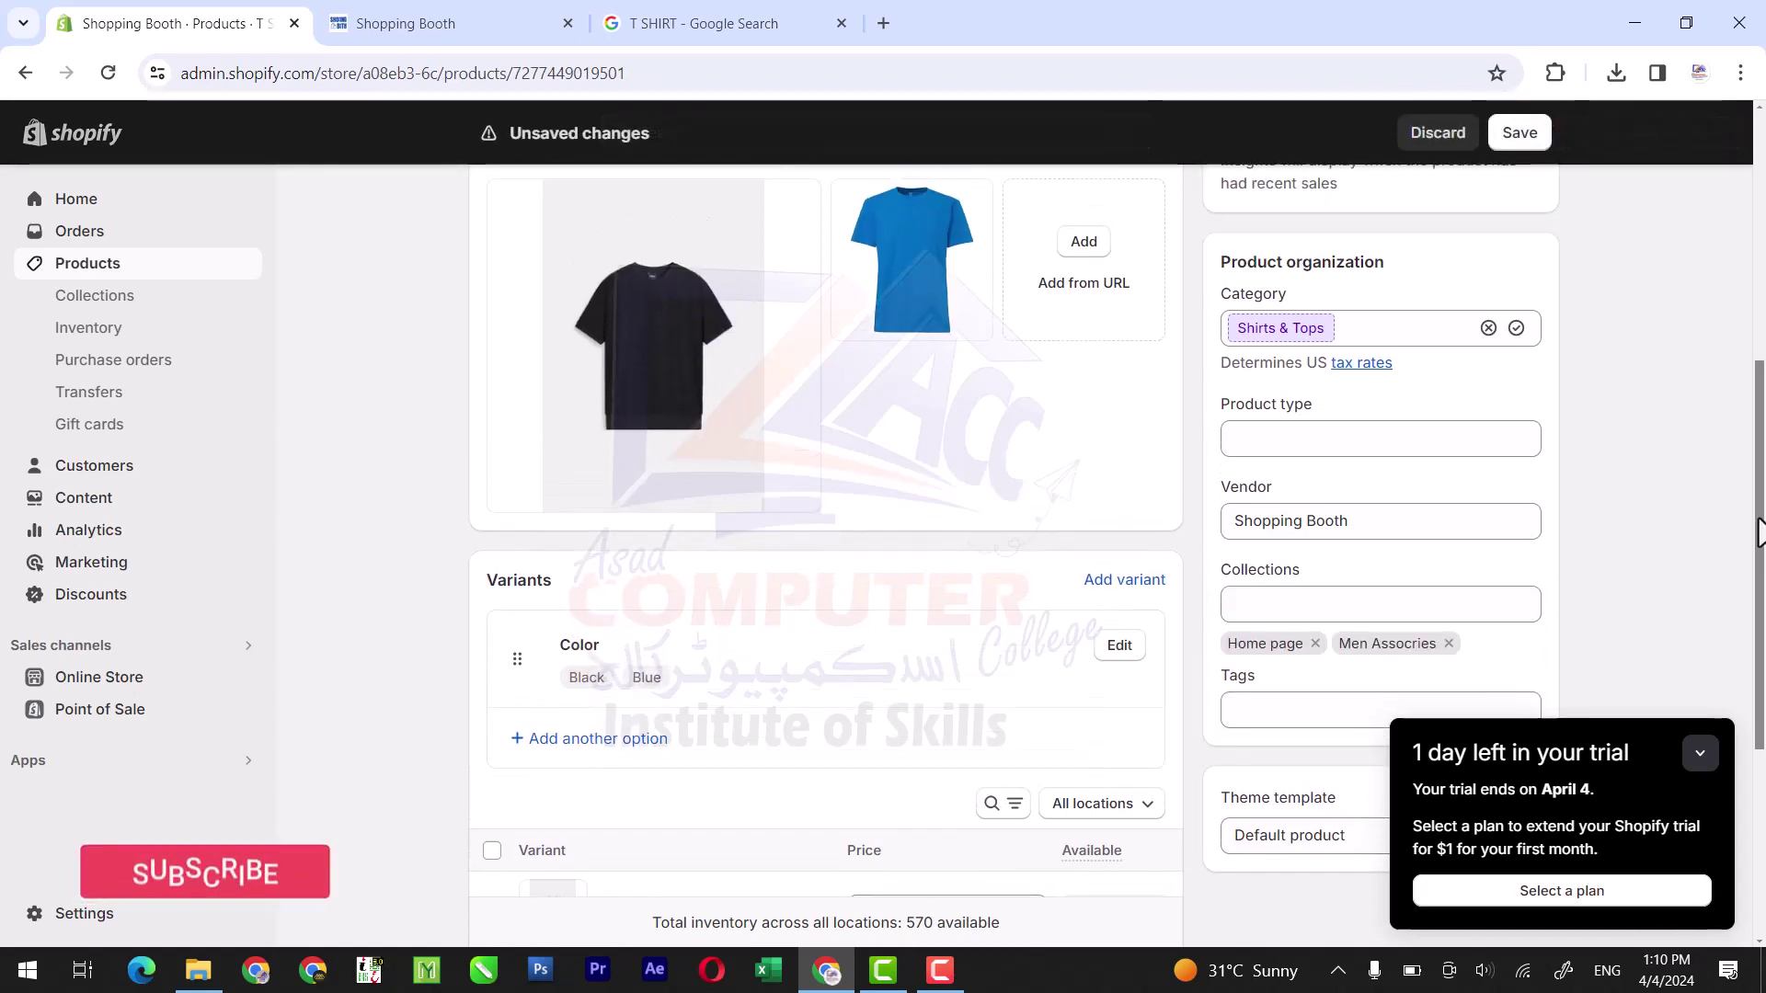